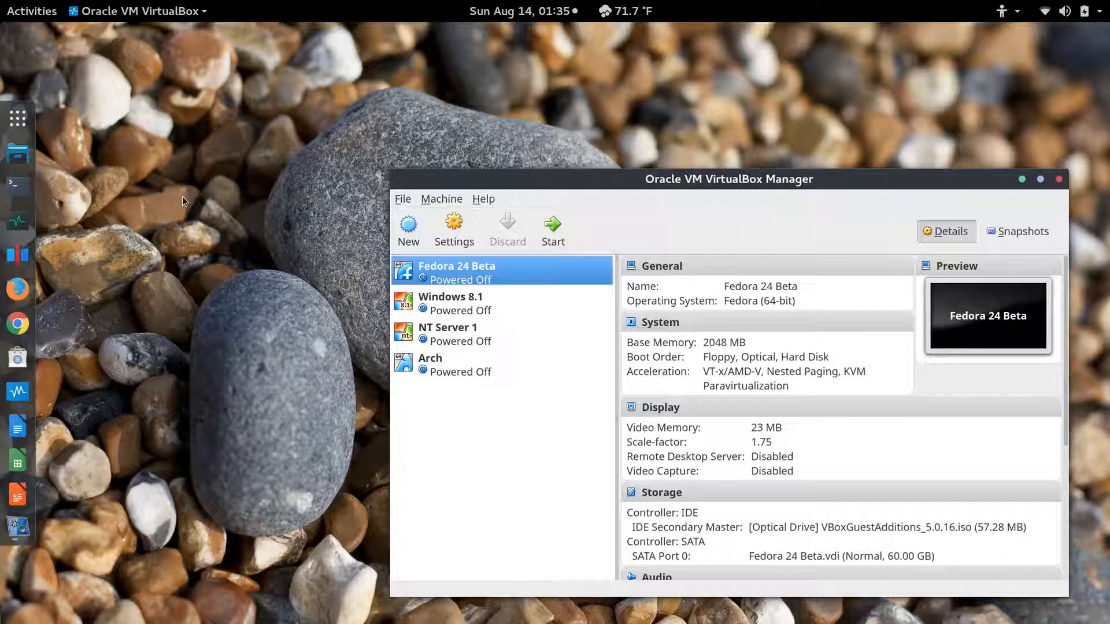
Start creating a new virtual machine named Centos with type Linux and version Red Hat (64-bit)
drag(585, 183, 528, 155)
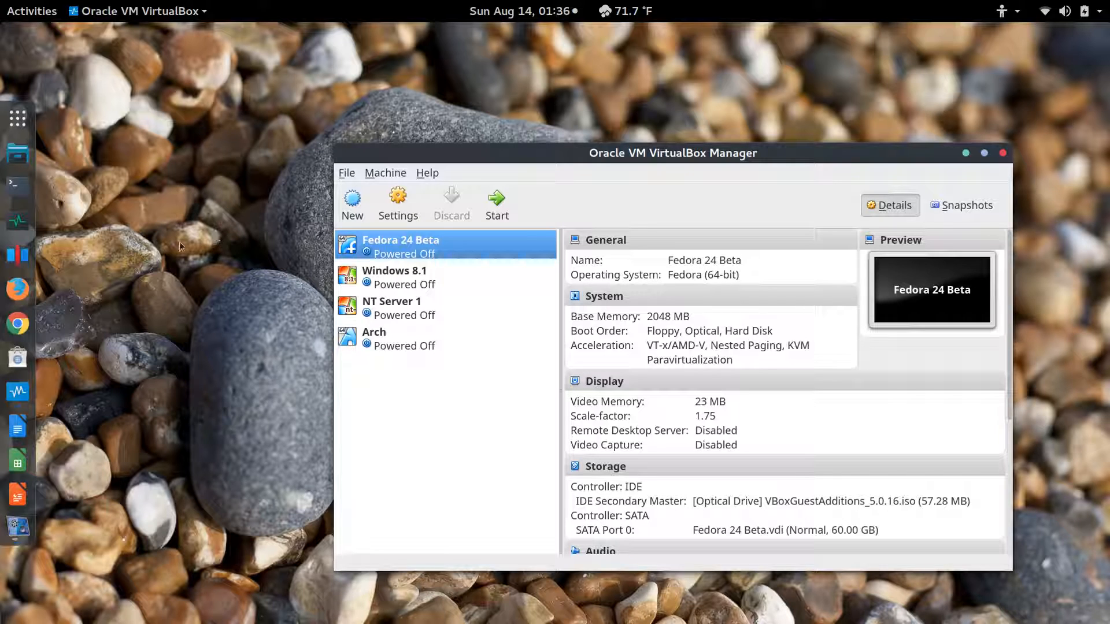
click(352, 199)
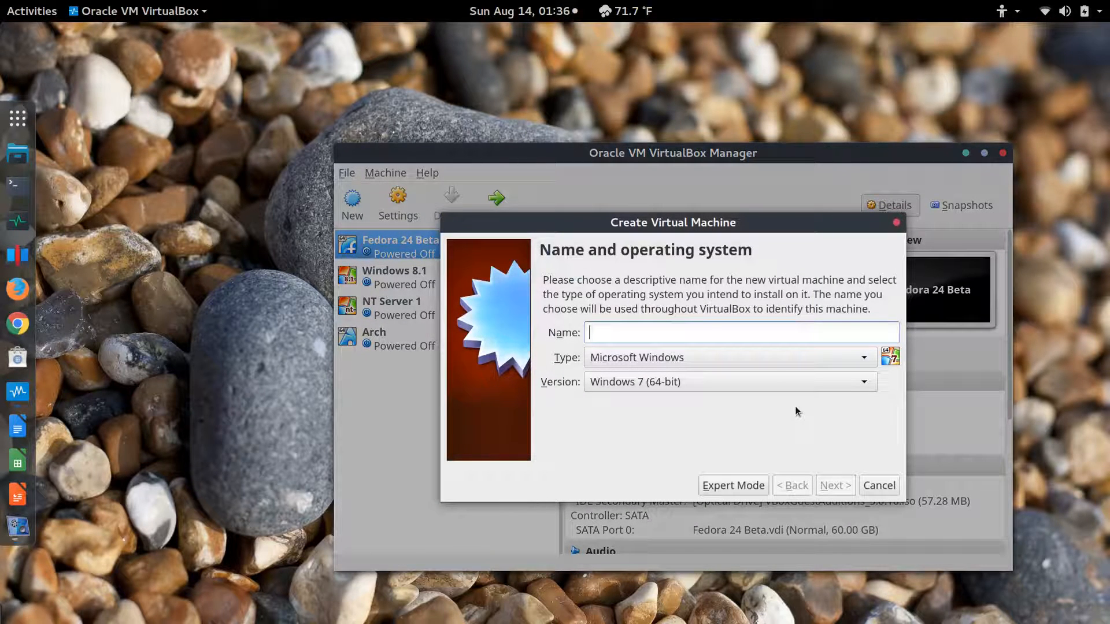
text(Cento)
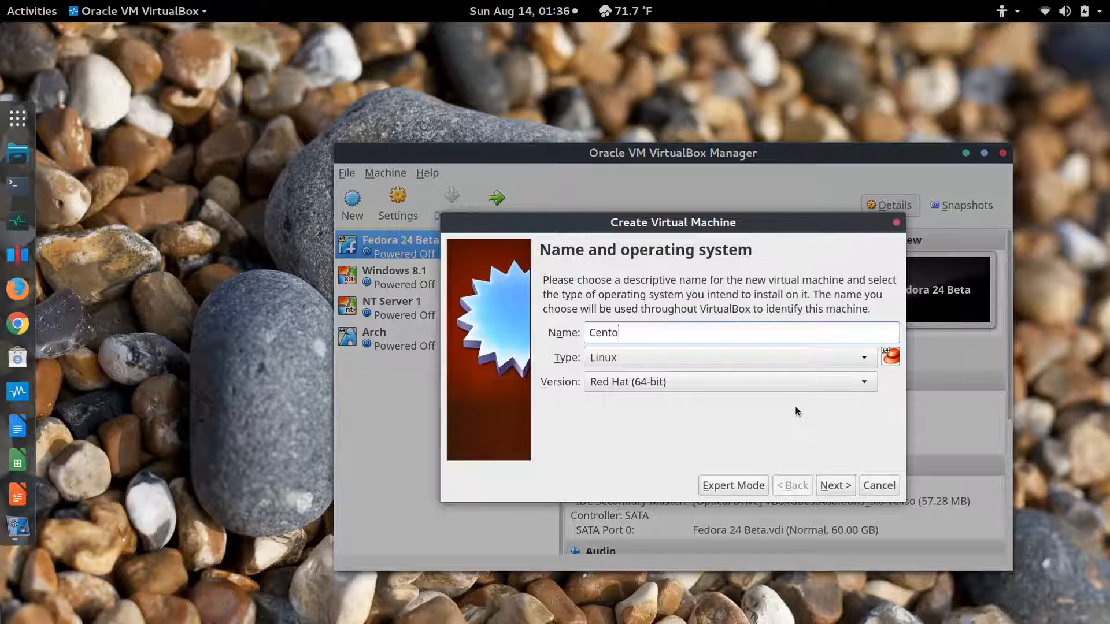
text(s)
click(769, 386)
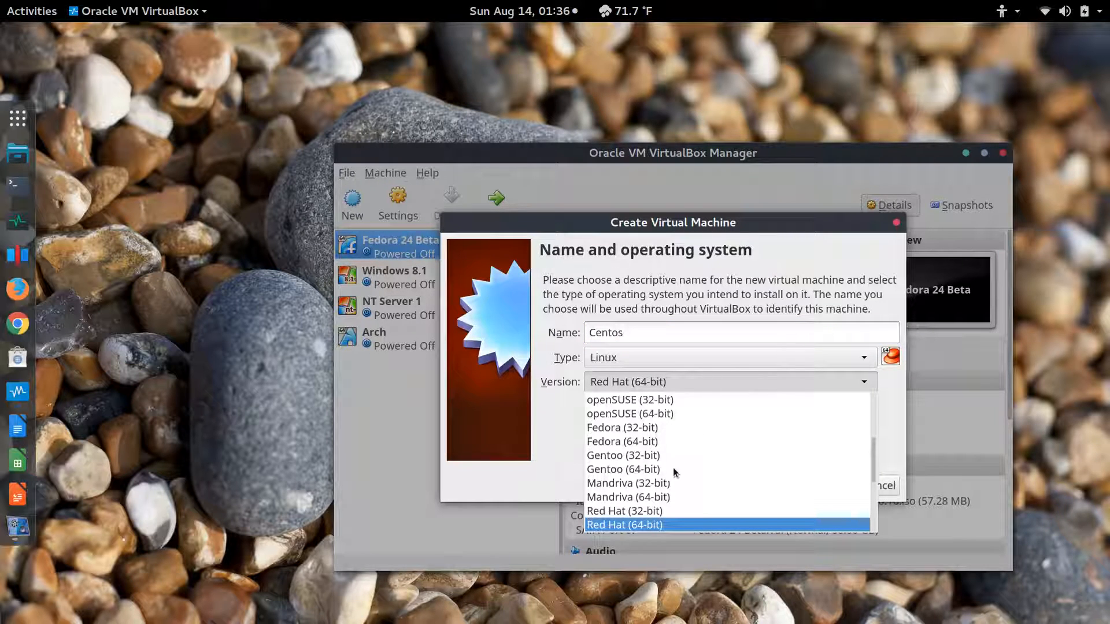
scroll(673, 467, down, 2)
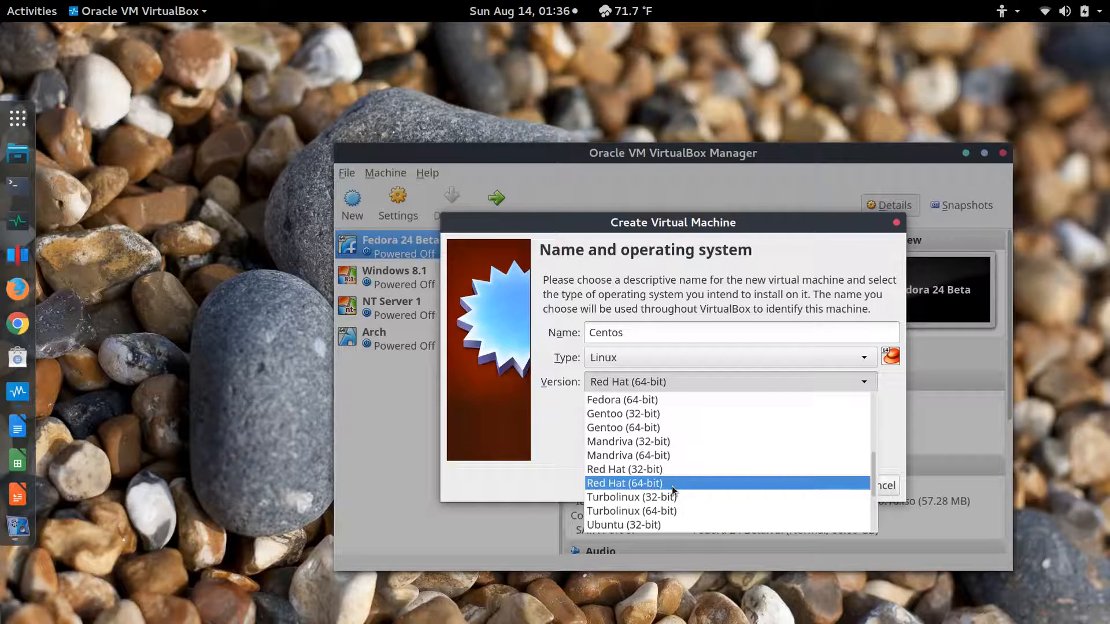
scroll(673, 490, up, 5)
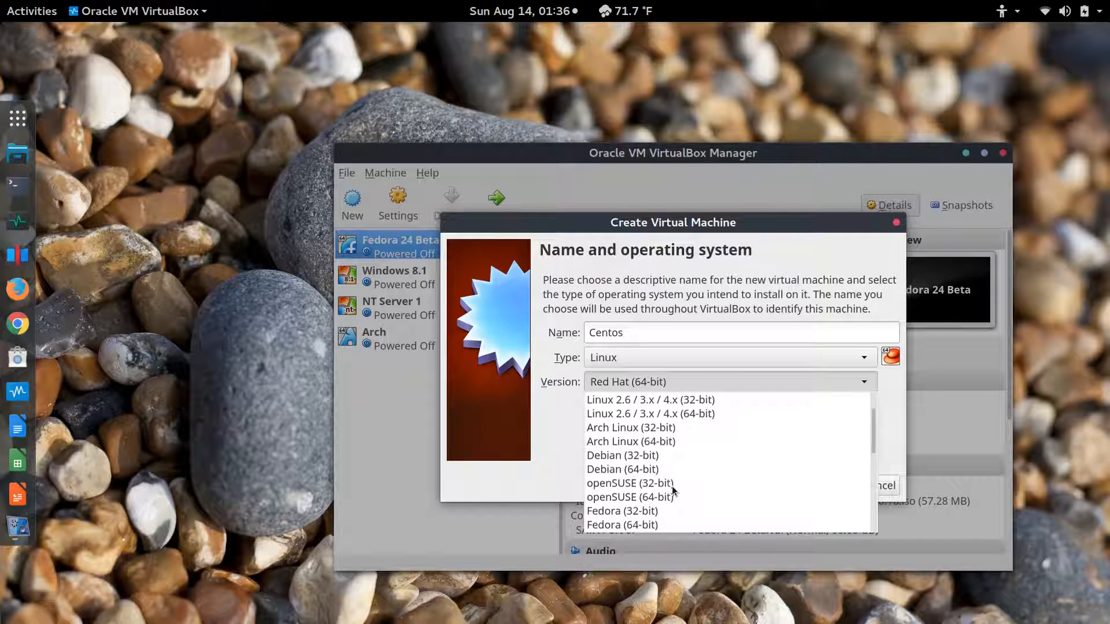
scroll(673, 491, up, 1)
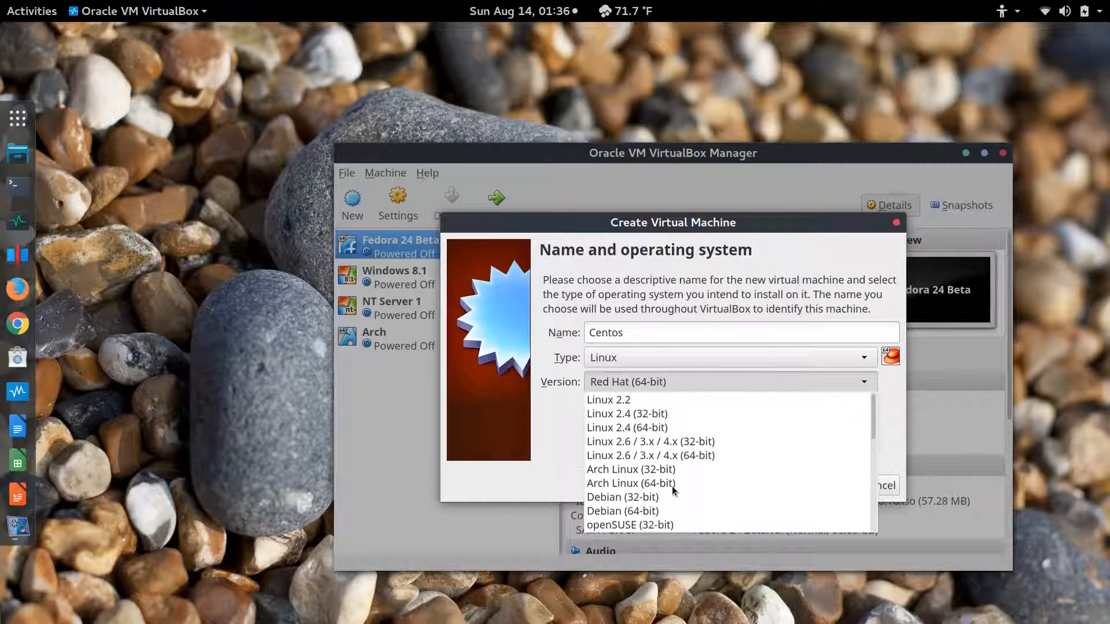
scroll(672, 491, down, 1)
scroll(672, 490, down, 3)
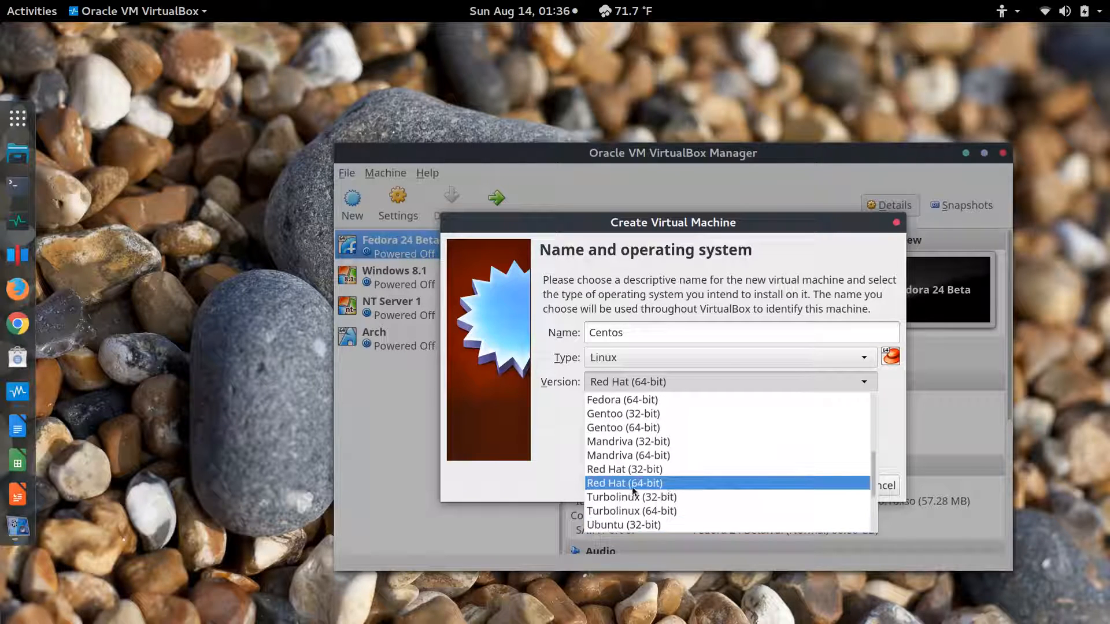
click(671, 486)
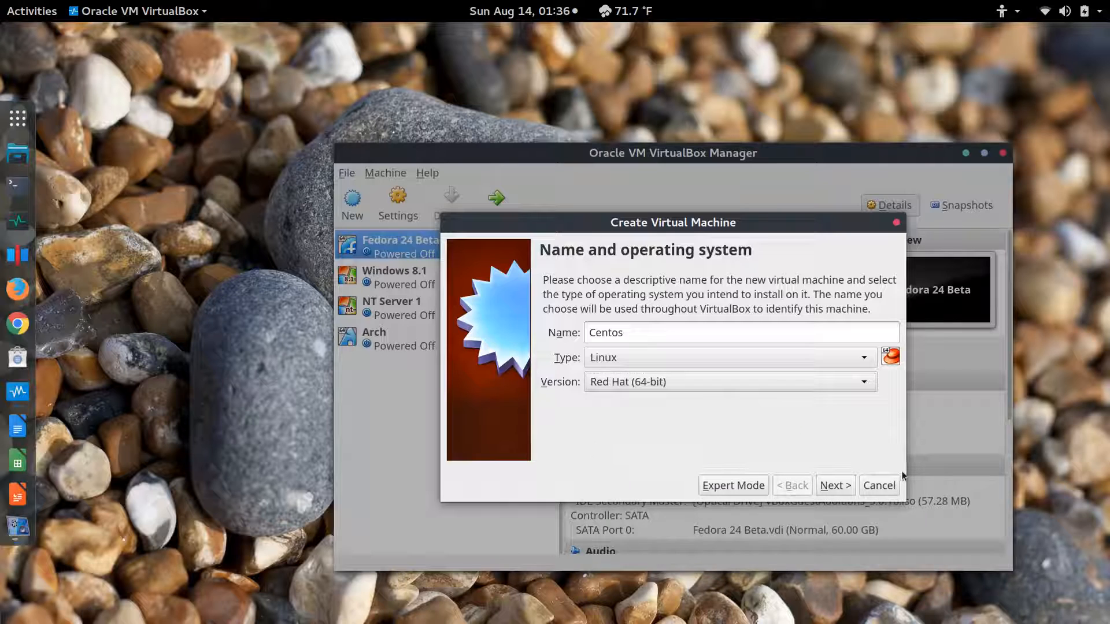
click(841, 491)
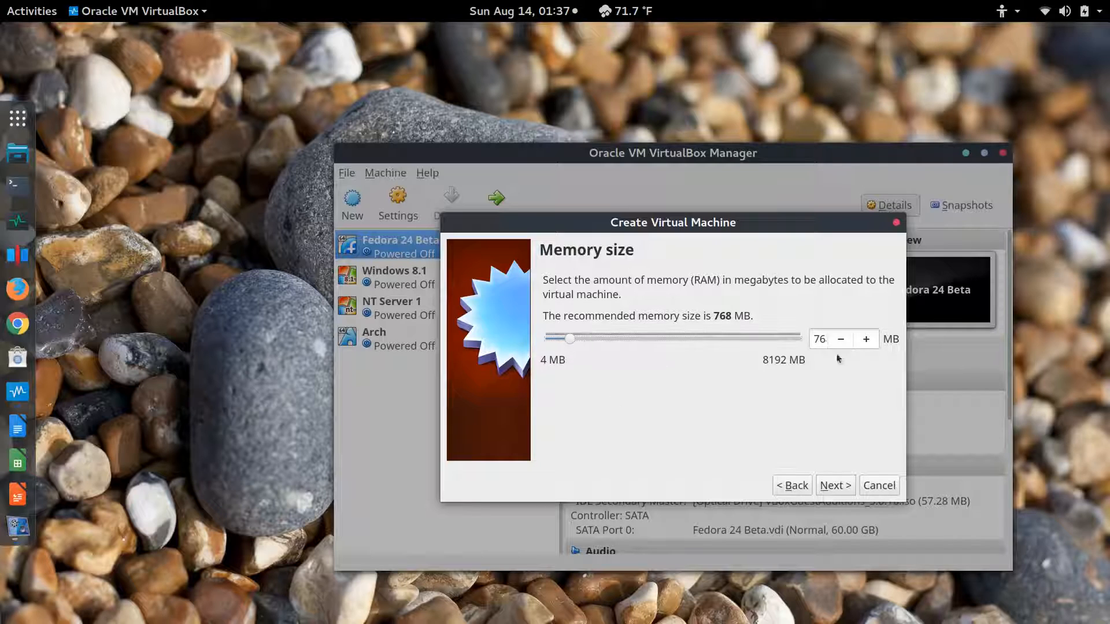
click(867, 339)
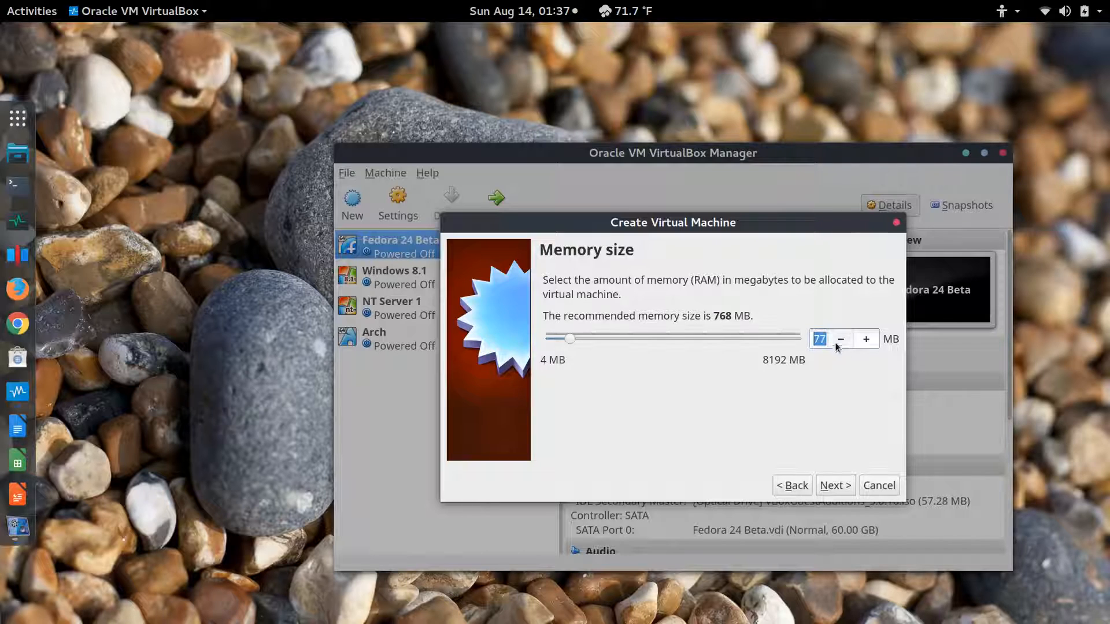
click(816, 336)
click(841, 339)
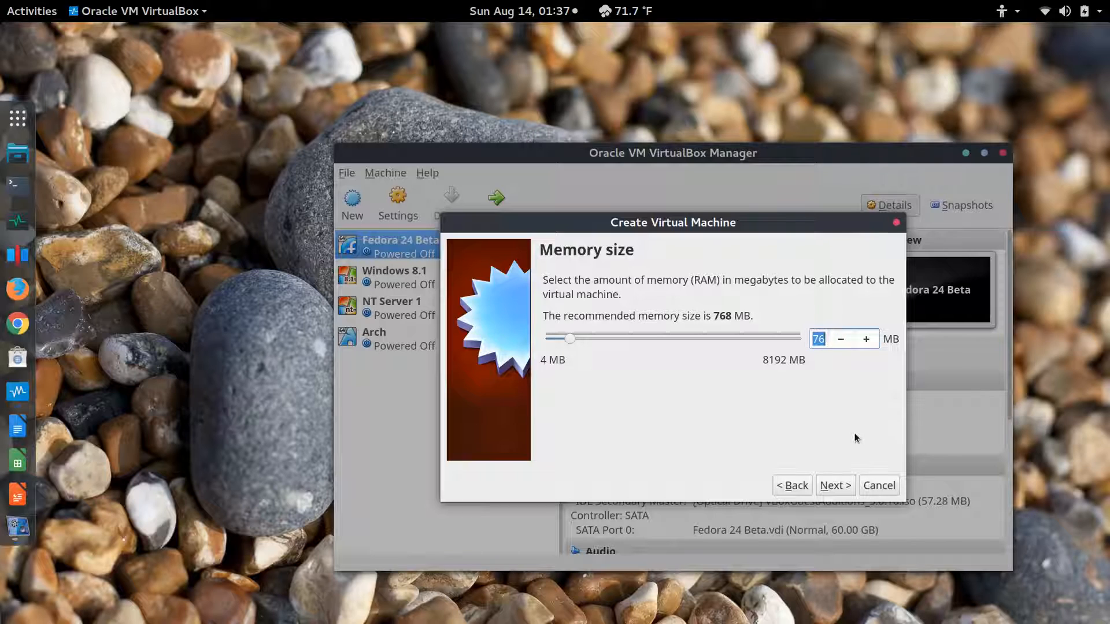
key(BackSpace)
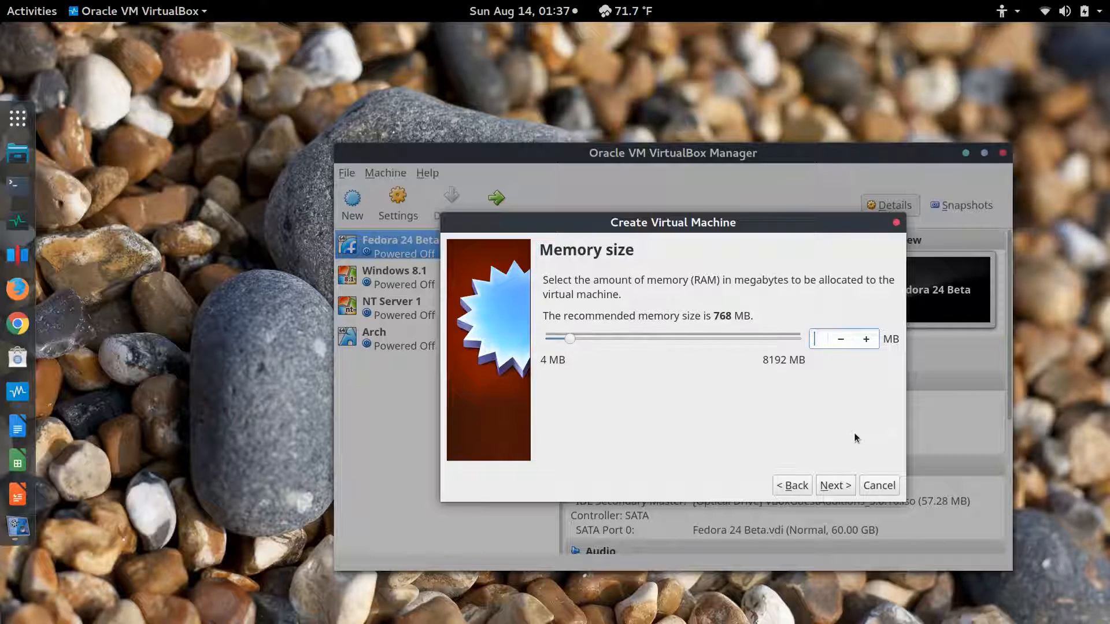
text(77)
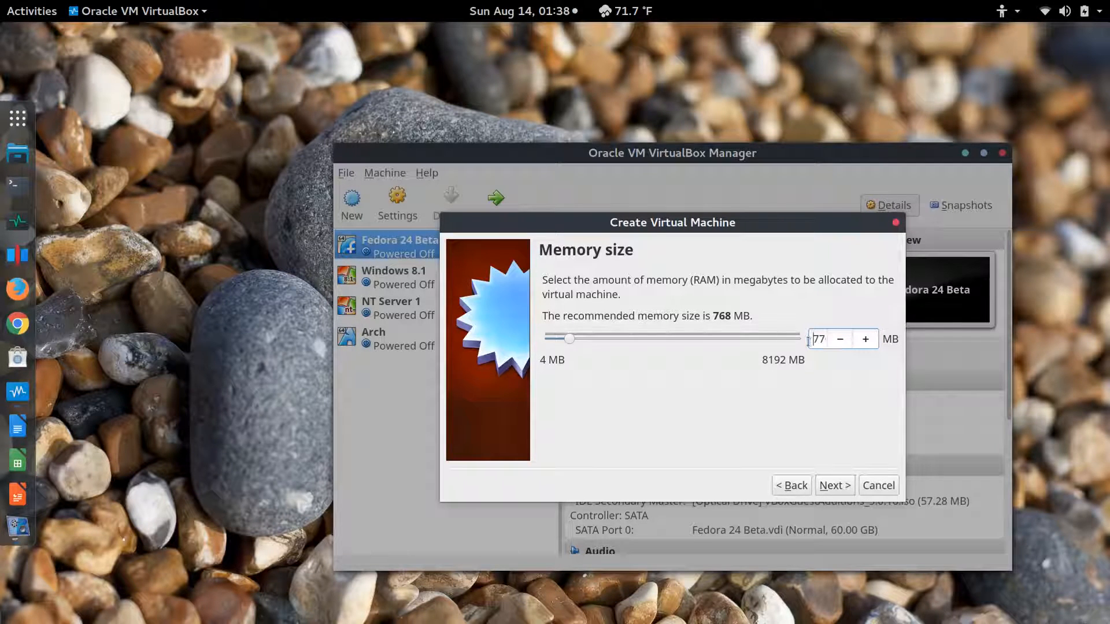
Set the new virtual machine's memory size to 2048 MB and continue to the hard disk setup
key(BackSpace)
key(BackSpace)
text(20)
text(48)
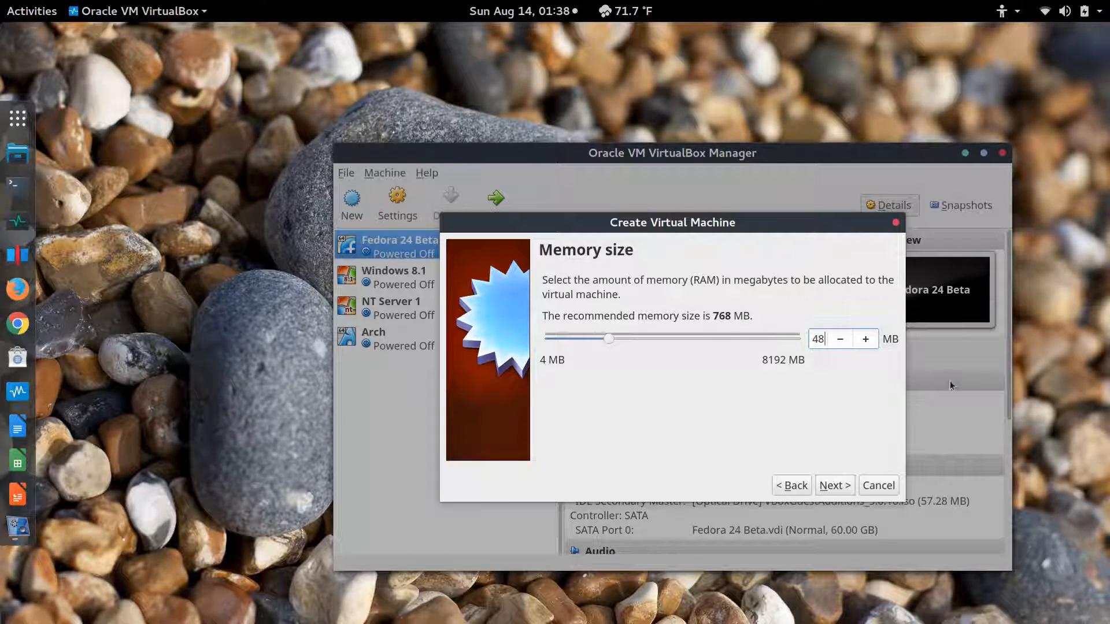
click(838, 487)
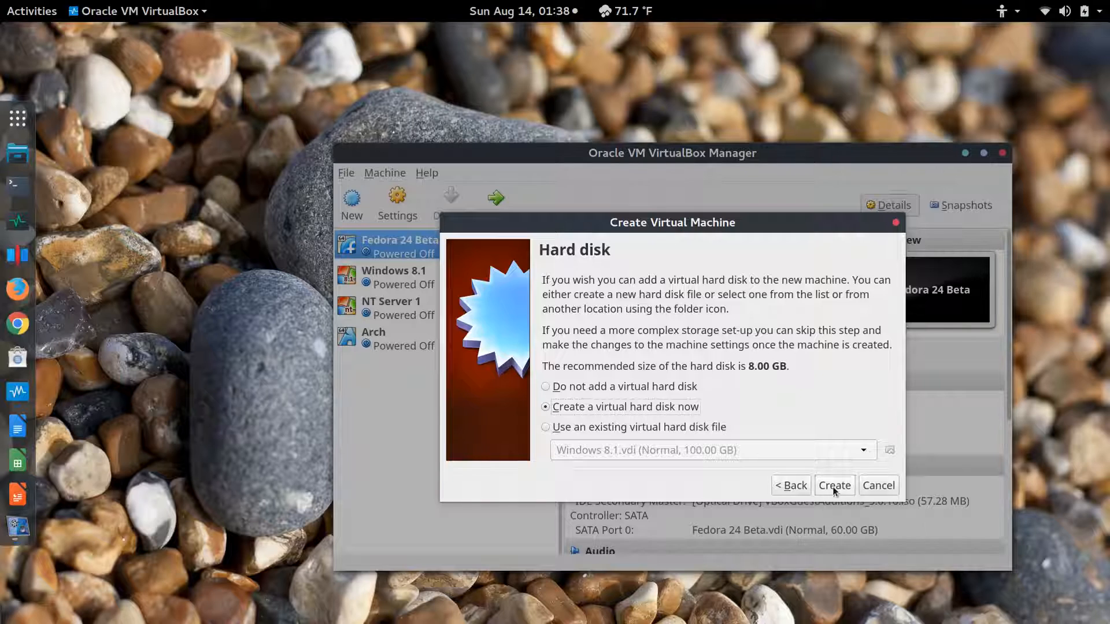
Create a dynamically allocated 60 GB VDI virtual hard disk for the Centos machine
click(834, 487)
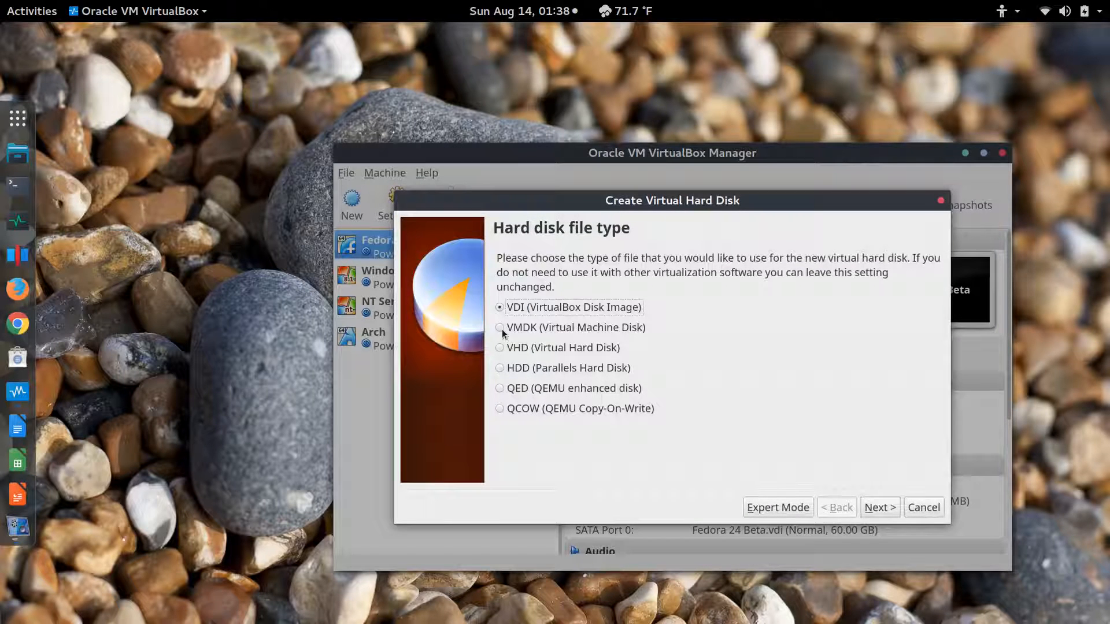
click(879, 508)
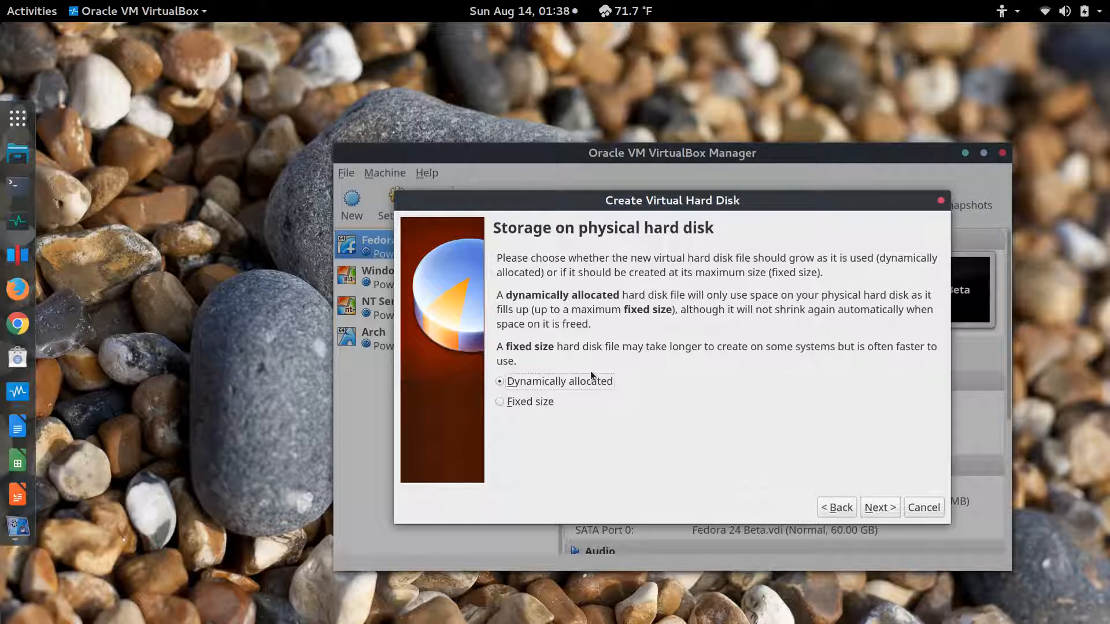
click(878, 509)
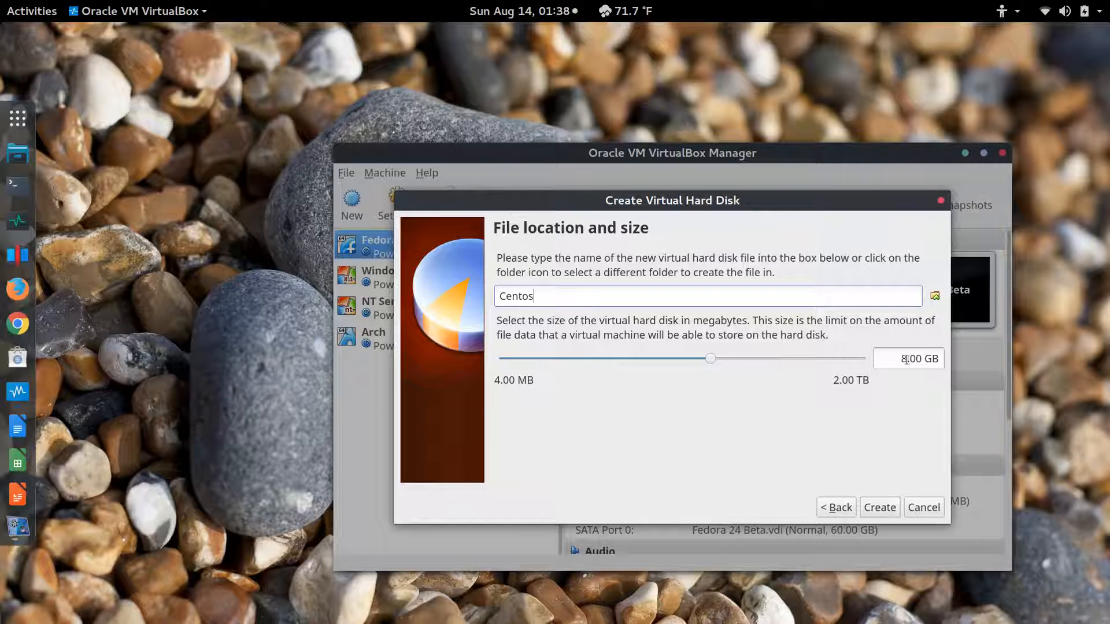
drag(907, 359, 899, 359)
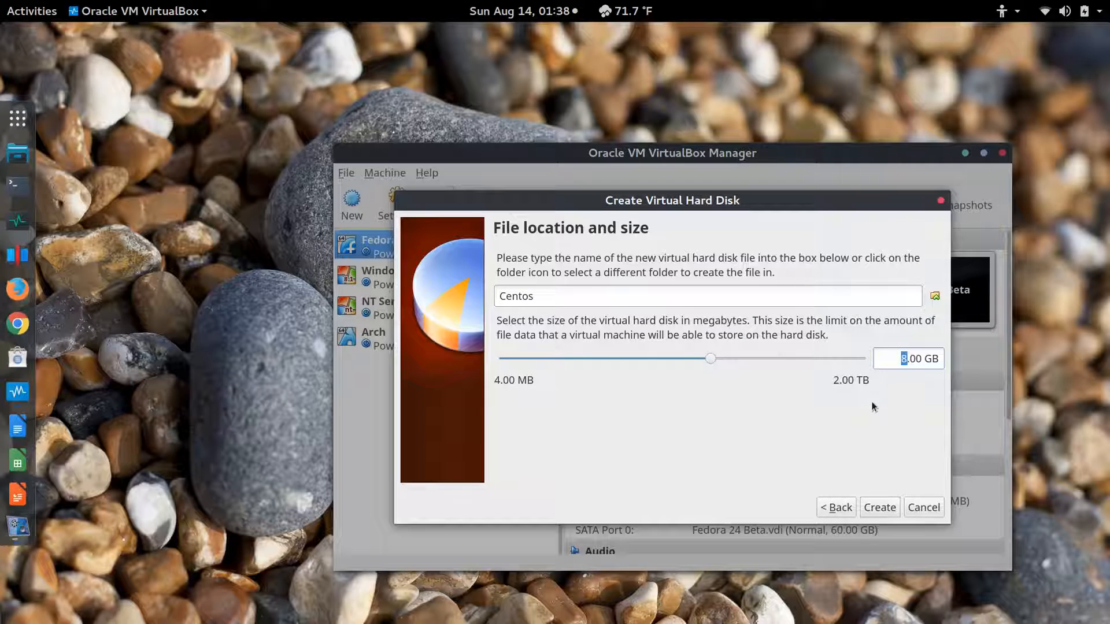
text(60)
click(879, 507)
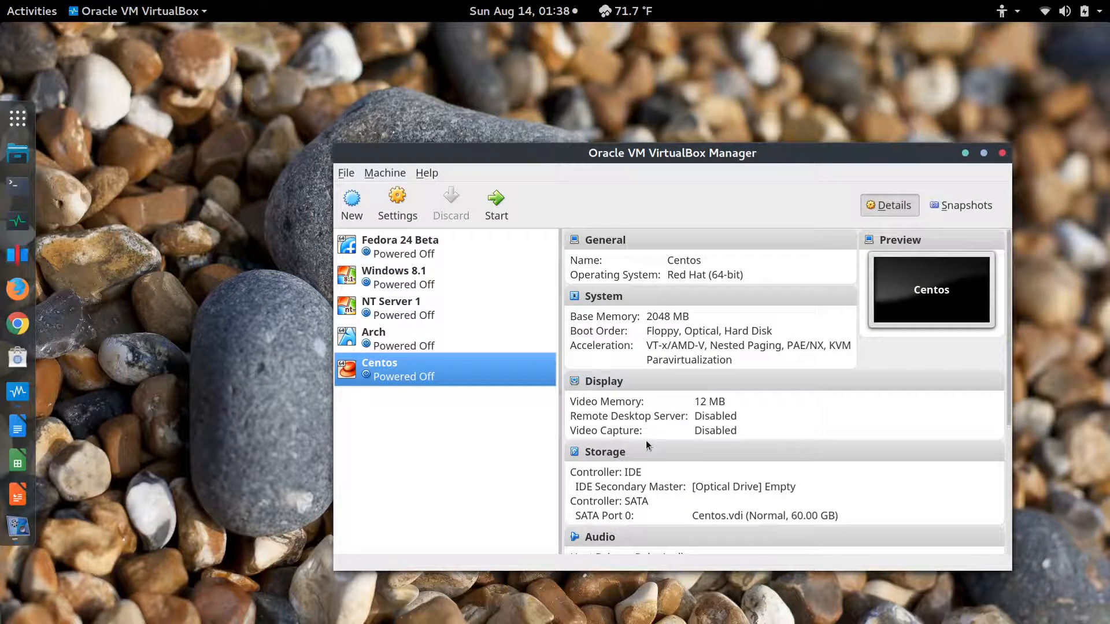
Start the Centos machine with CentOS-7-x86_64-Everything-1511.iso from the downloads folder as its start-up disk
click(505, 212)
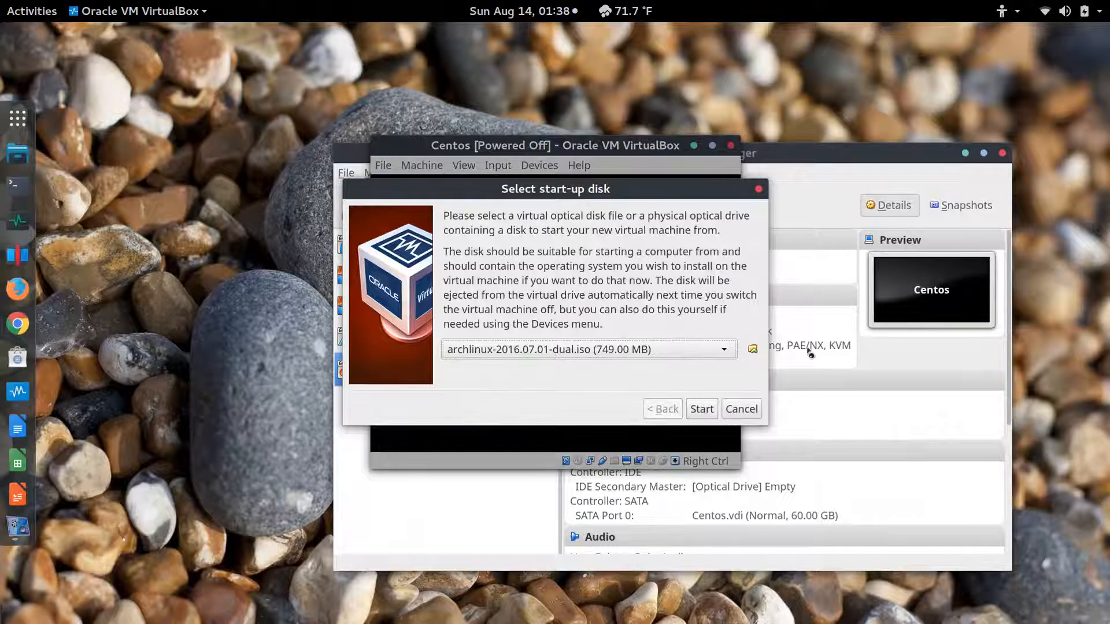
click(752, 348)
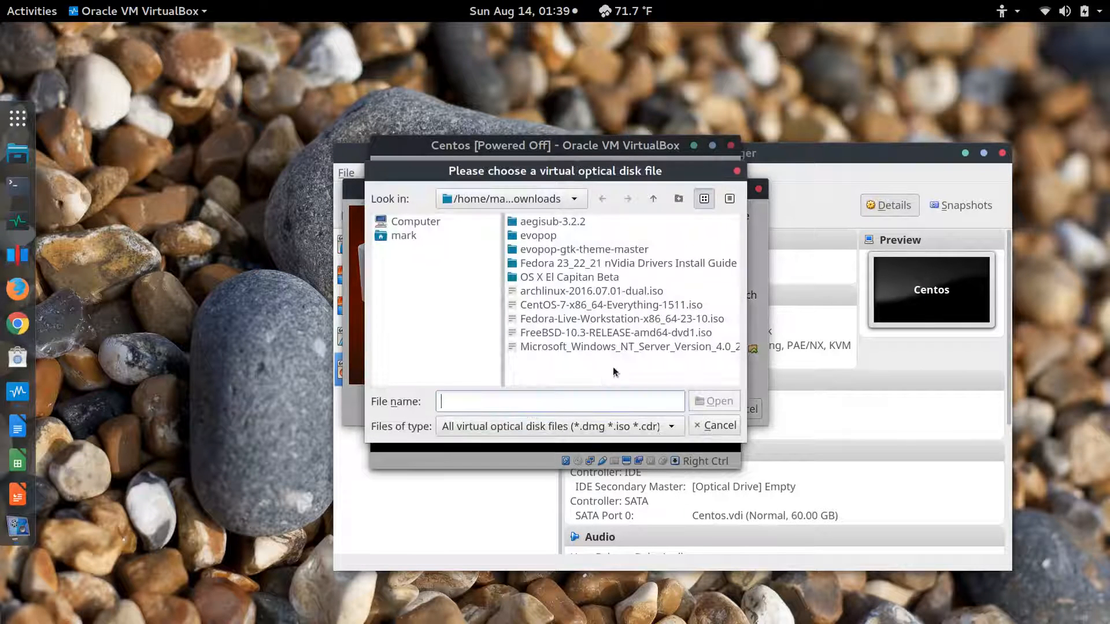
click(563, 307)
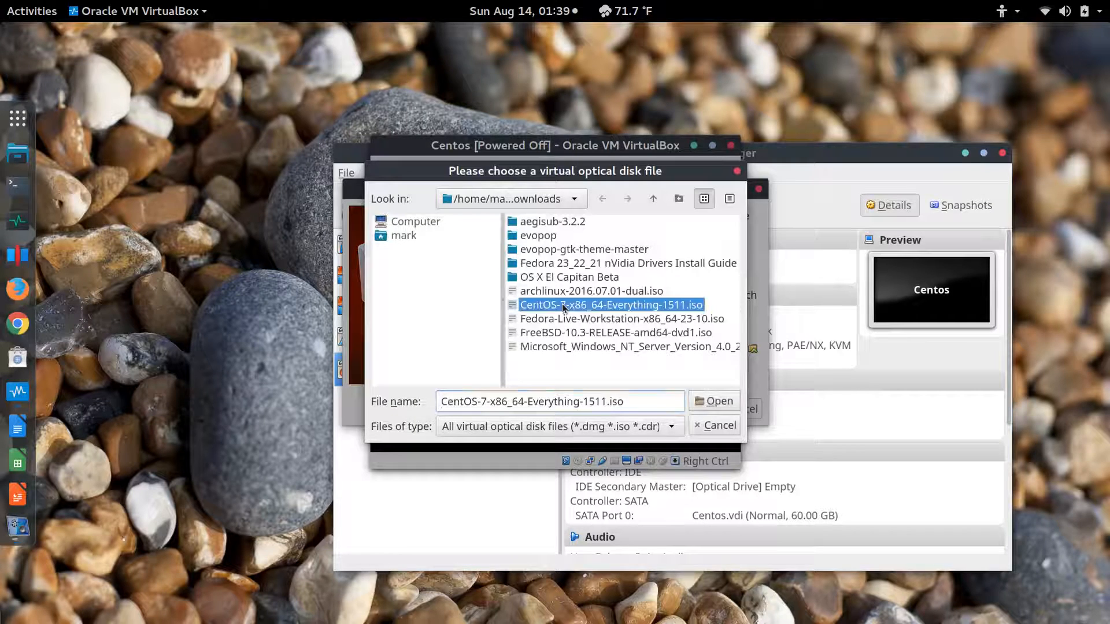
click(710, 403)
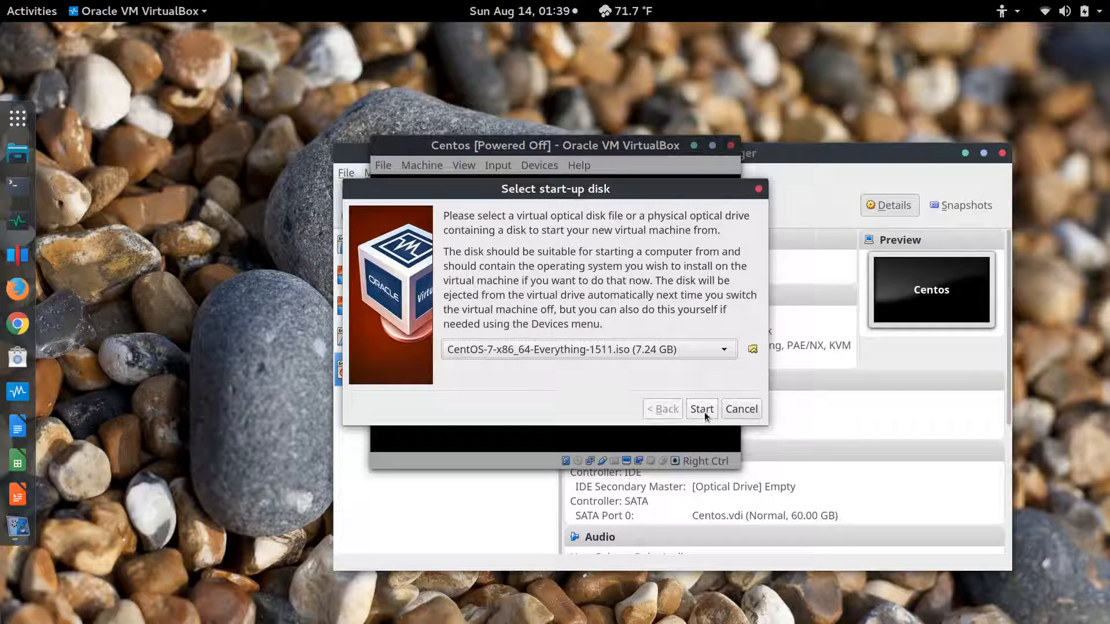
click(702, 409)
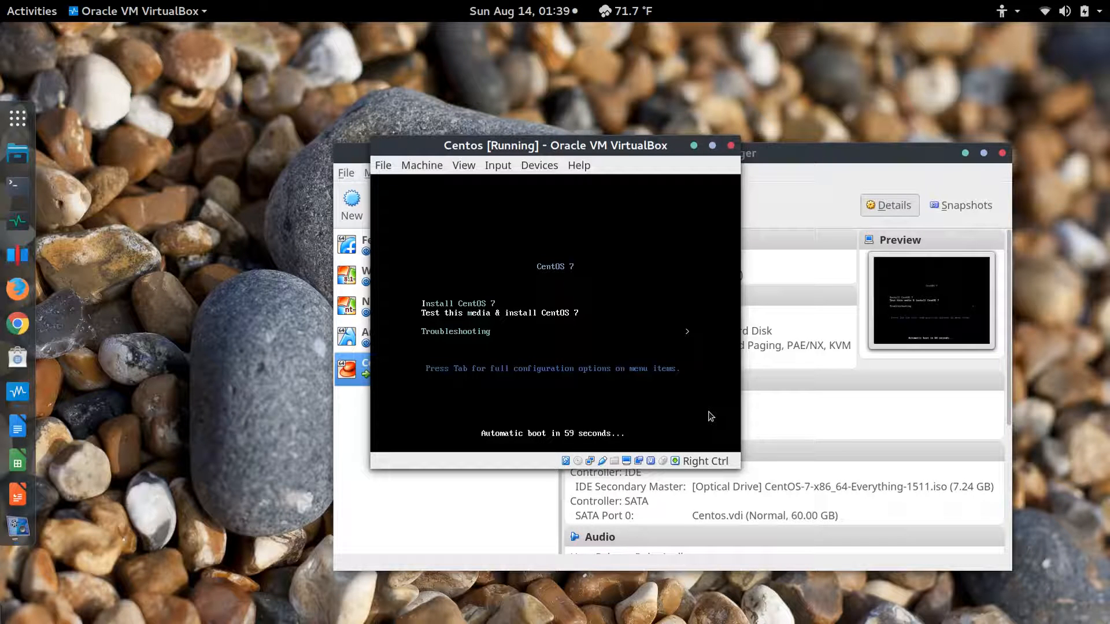
Scale the running machine's display to 150%, reposition its window and minimize the VirtualBox Manager behind it
click(466, 167)
mouse_move(421, 167)
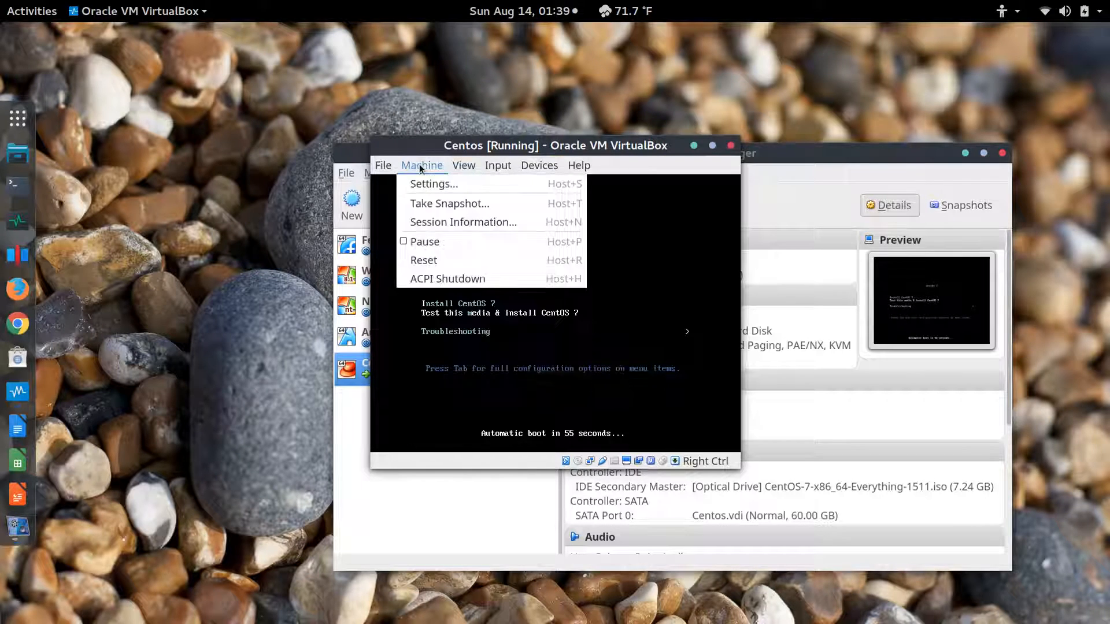
mouse_move(467, 168)
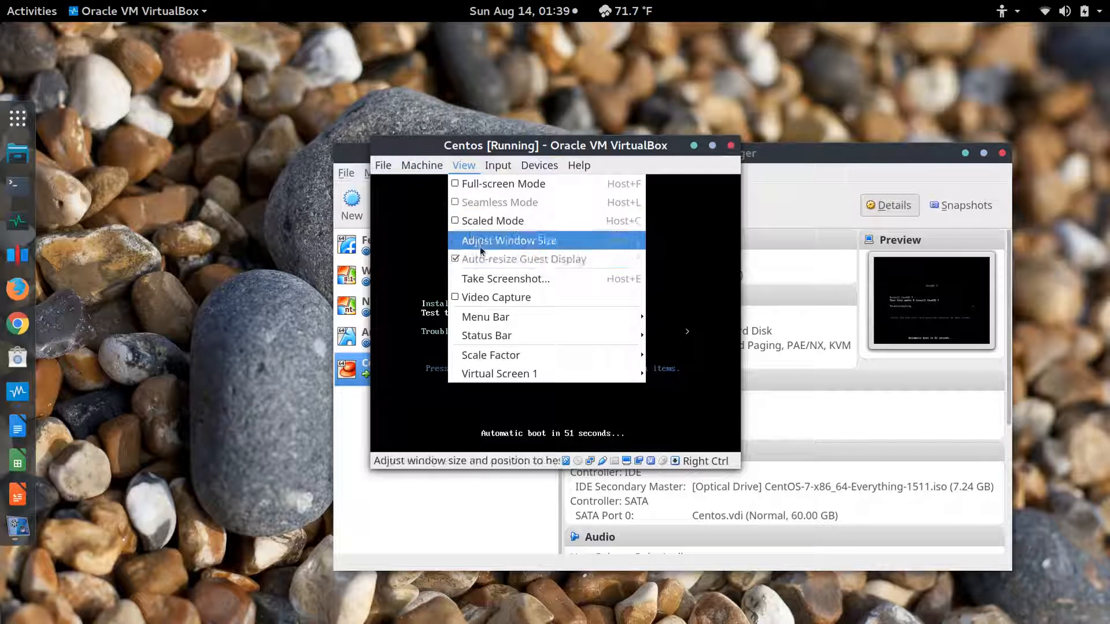
mouse_move(494, 359)
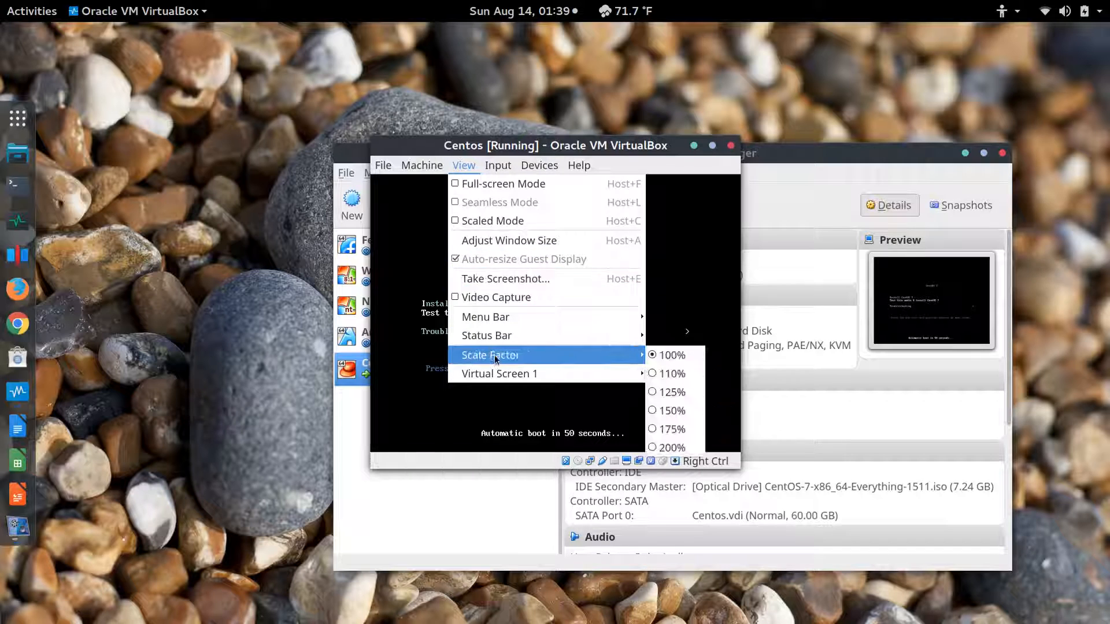
click(678, 410)
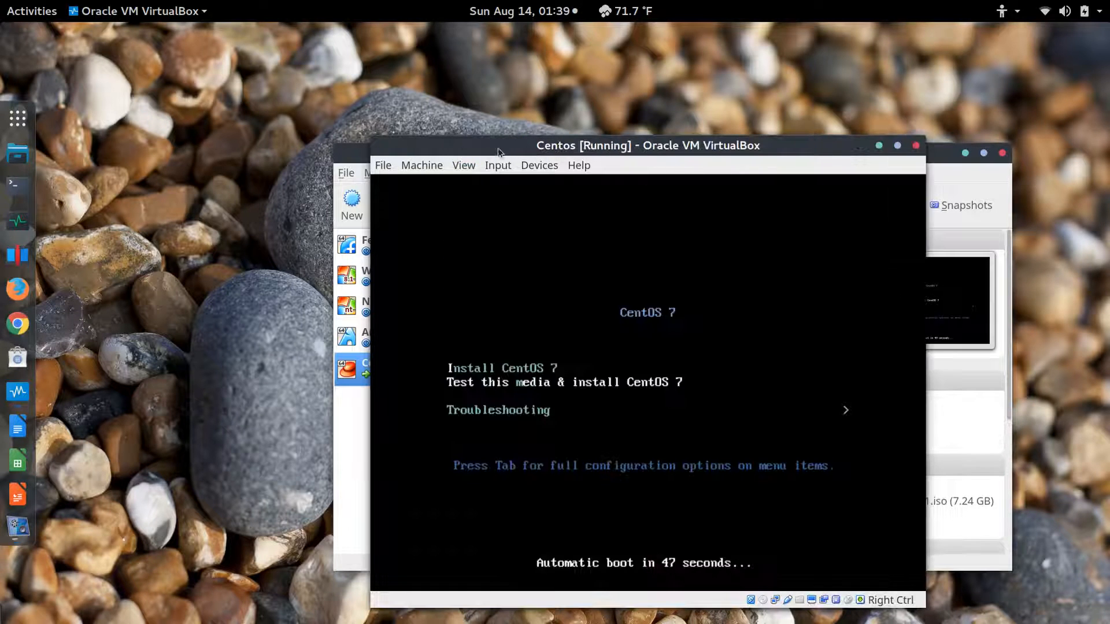
drag(497, 148, 367, 64)
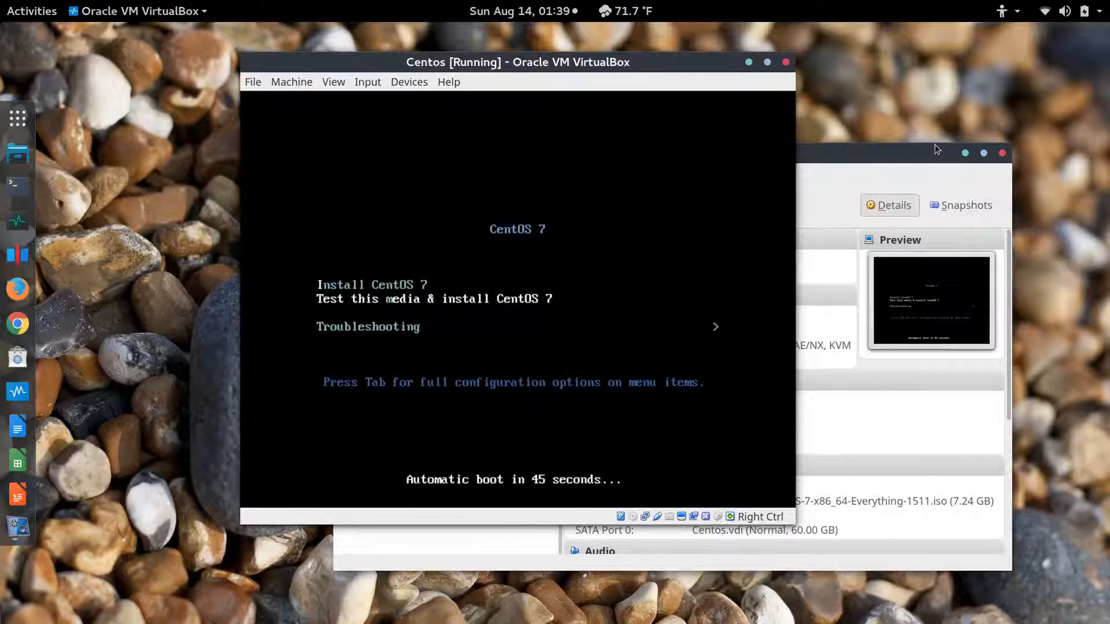
click(965, 152)
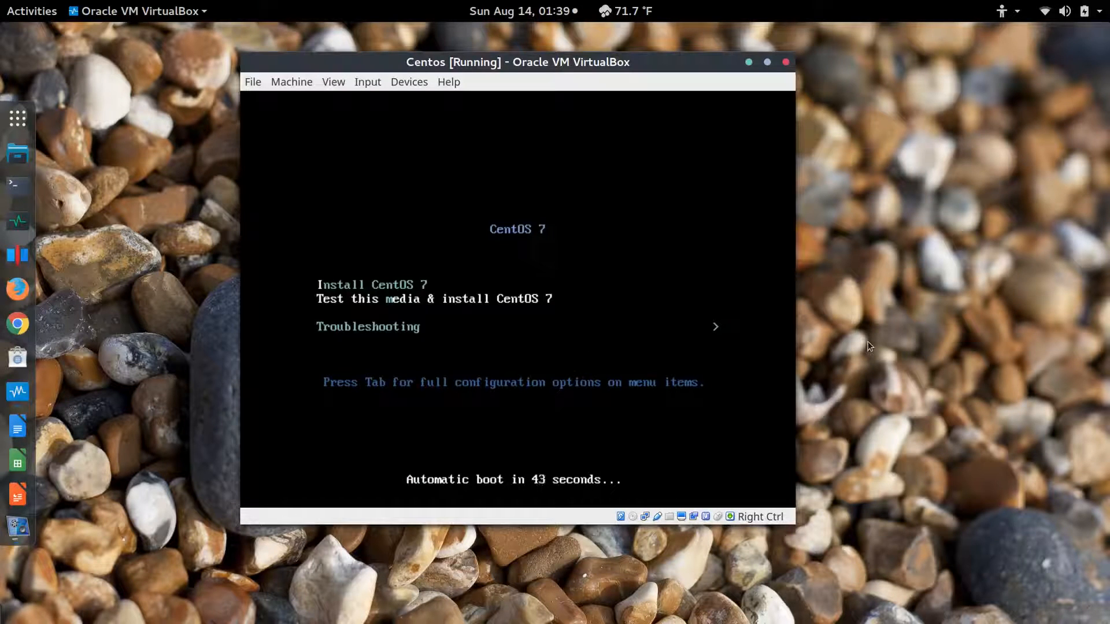
Boot the Install CentOS 7 entry from the installation media's boot menu
key(Down)
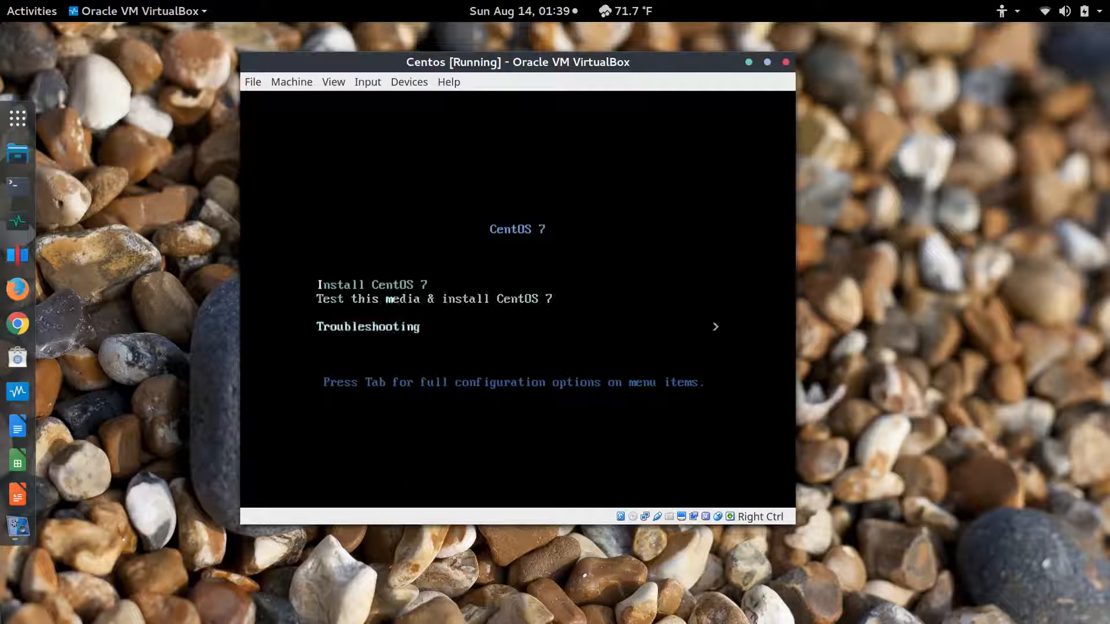
key(Up)
key(Up)
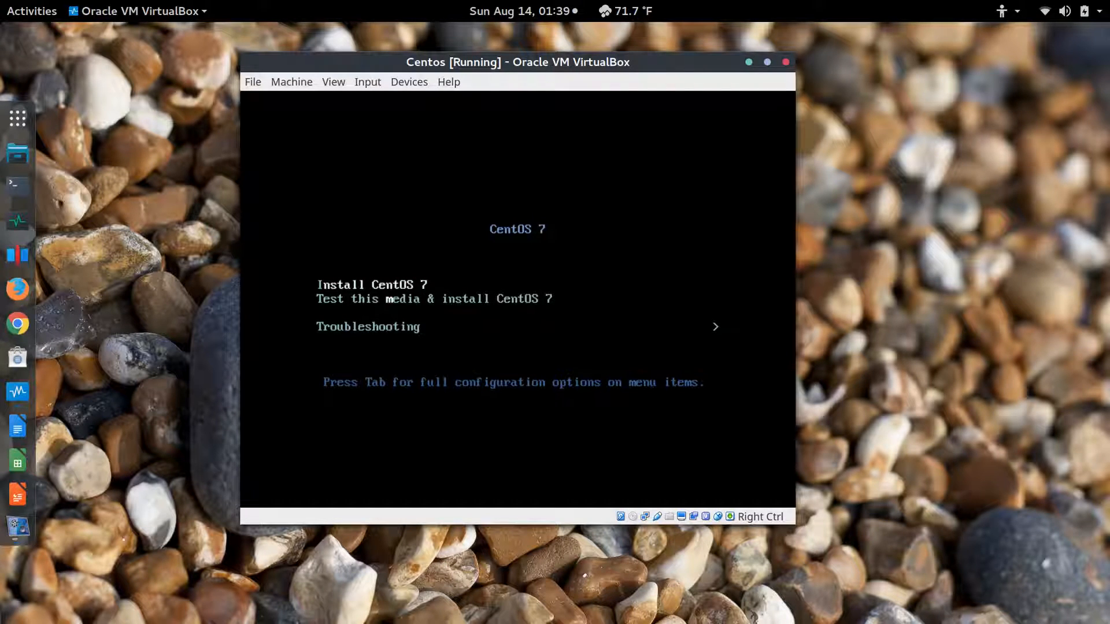
key(Down)
key(Down)
key(Up)
key(Up)
key(Return)
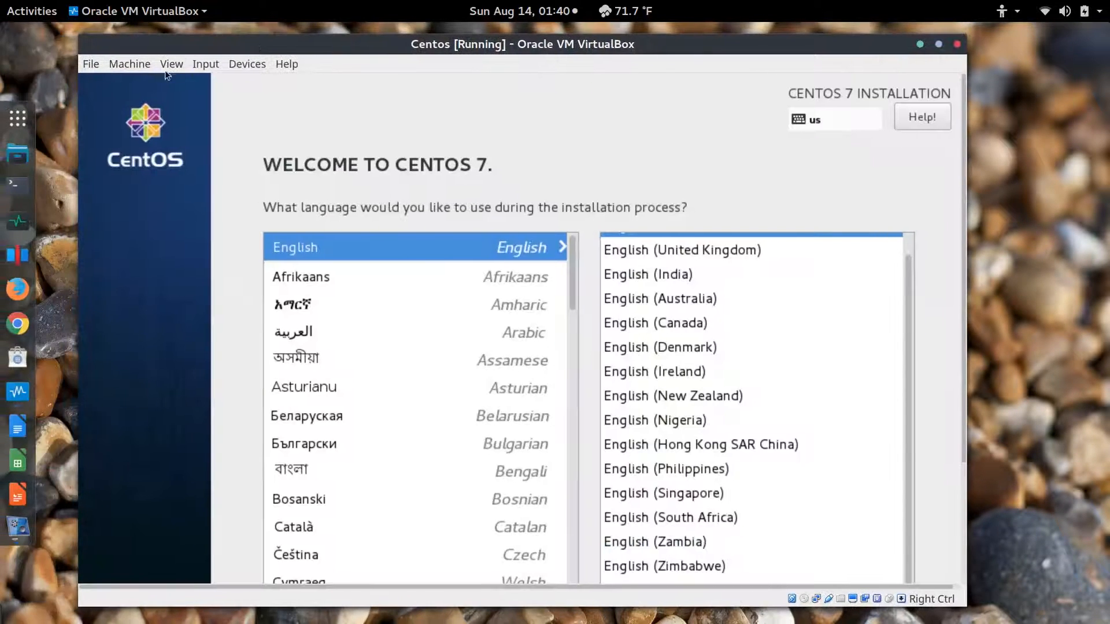
Reduce the running Centos machine's display scale factor to 110%
click(136, 65)
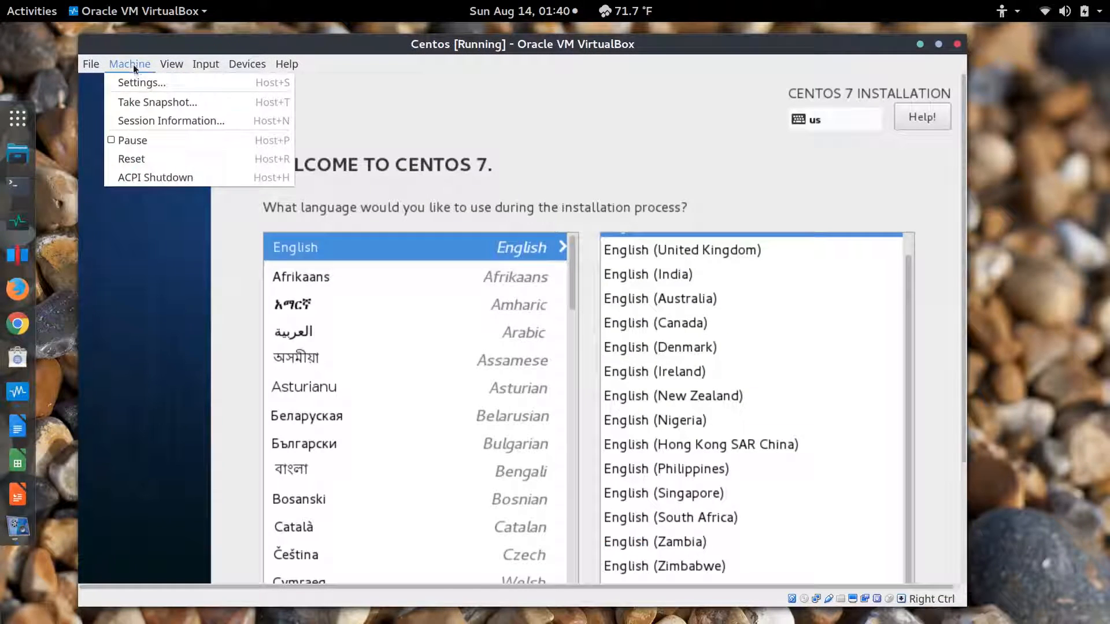
mouse_move(174, 64)
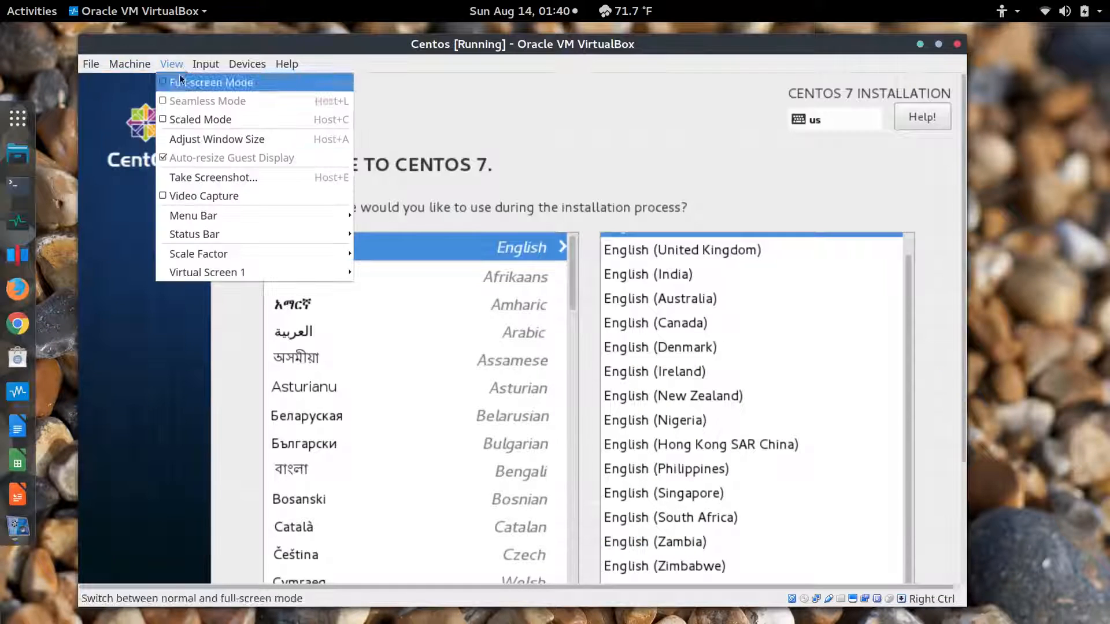
mouse_move(216, 257)
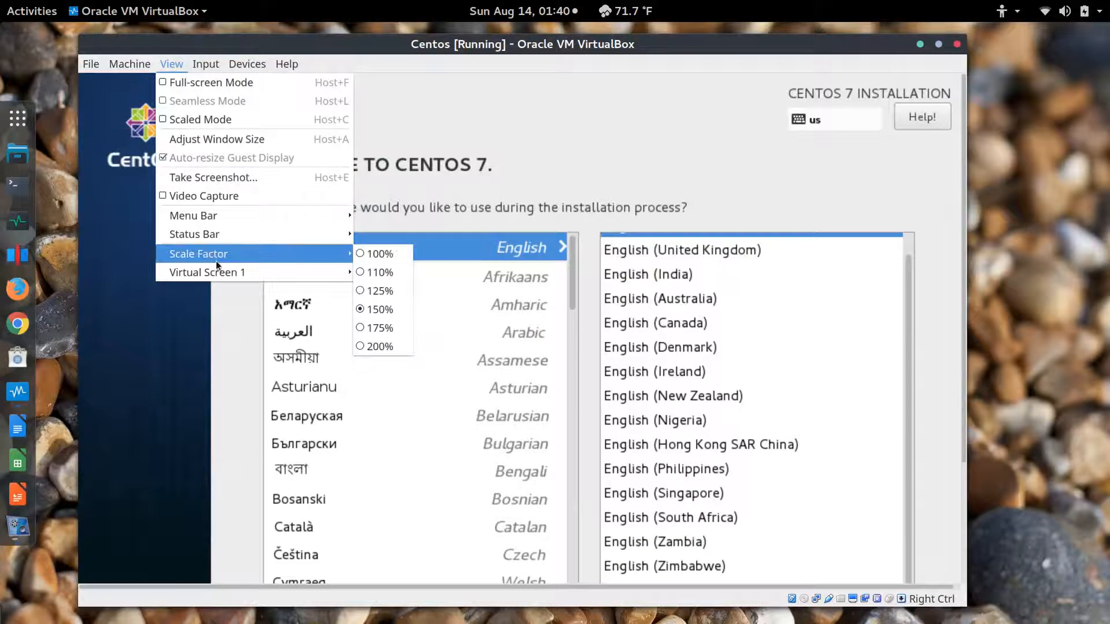
click(361, 271)
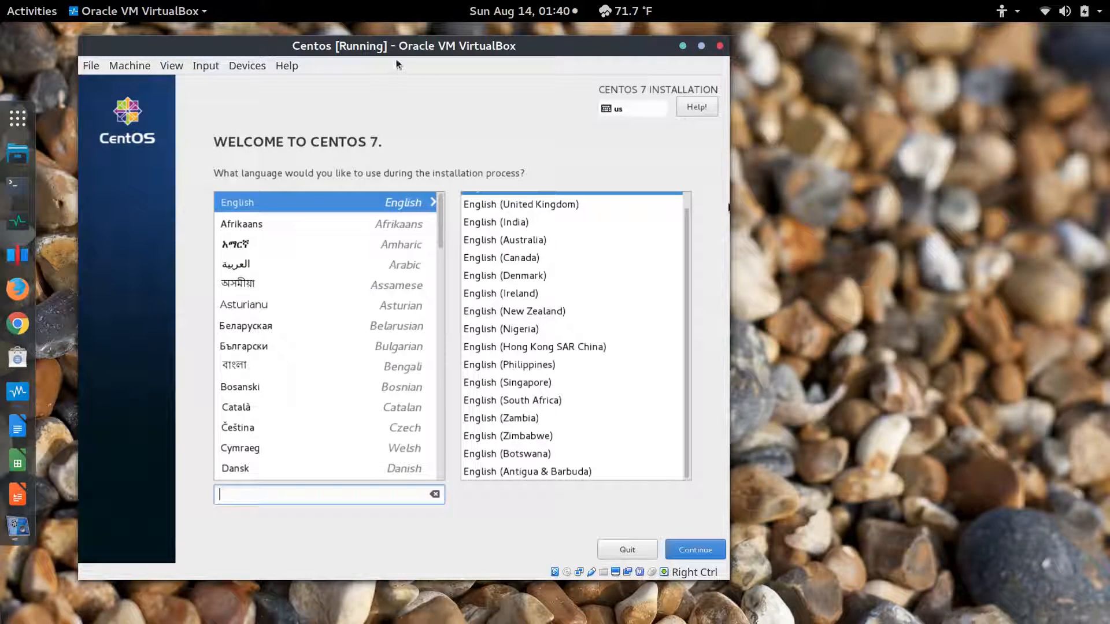
Try a display scale factor of 125% for the CentOS installer screen
click(144, 72)
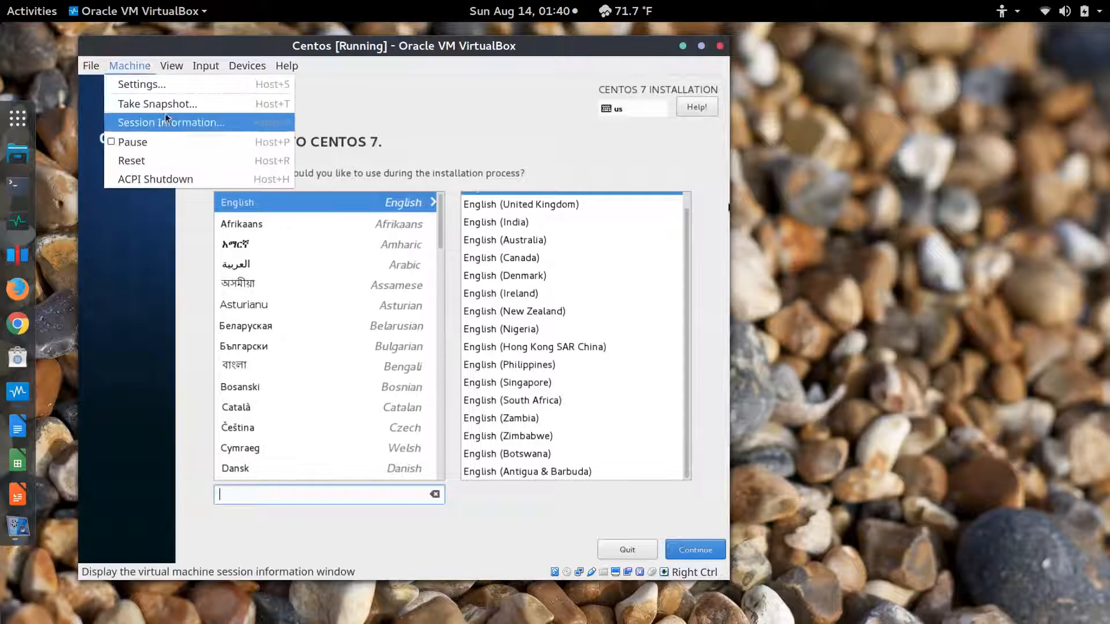
mouse_move(172, 66)
mouse_move(193, 258)
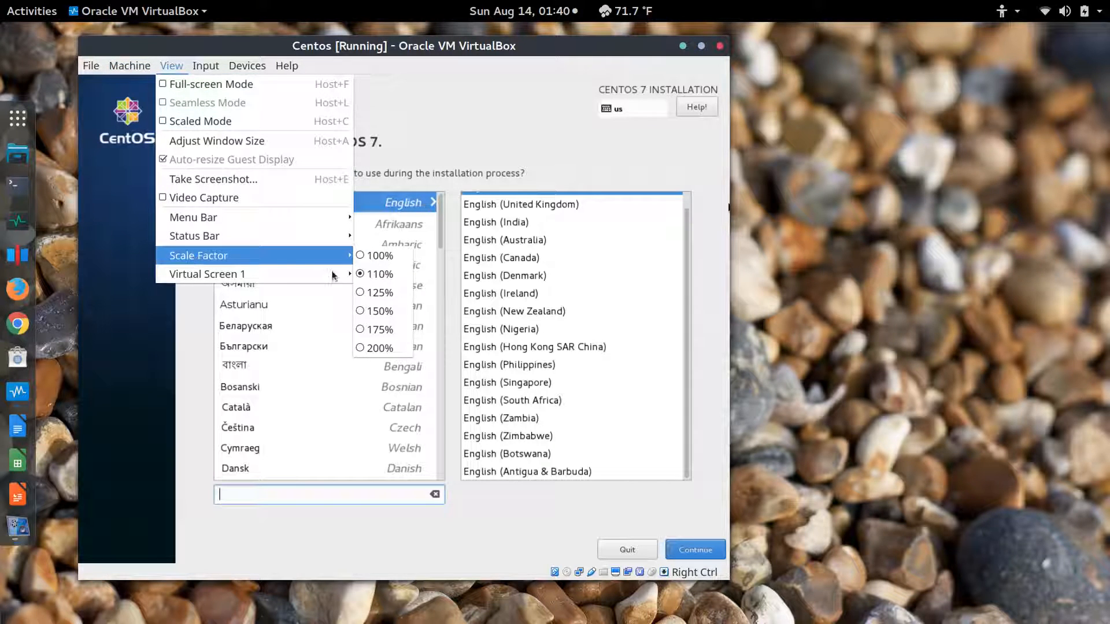
click(360, 296)
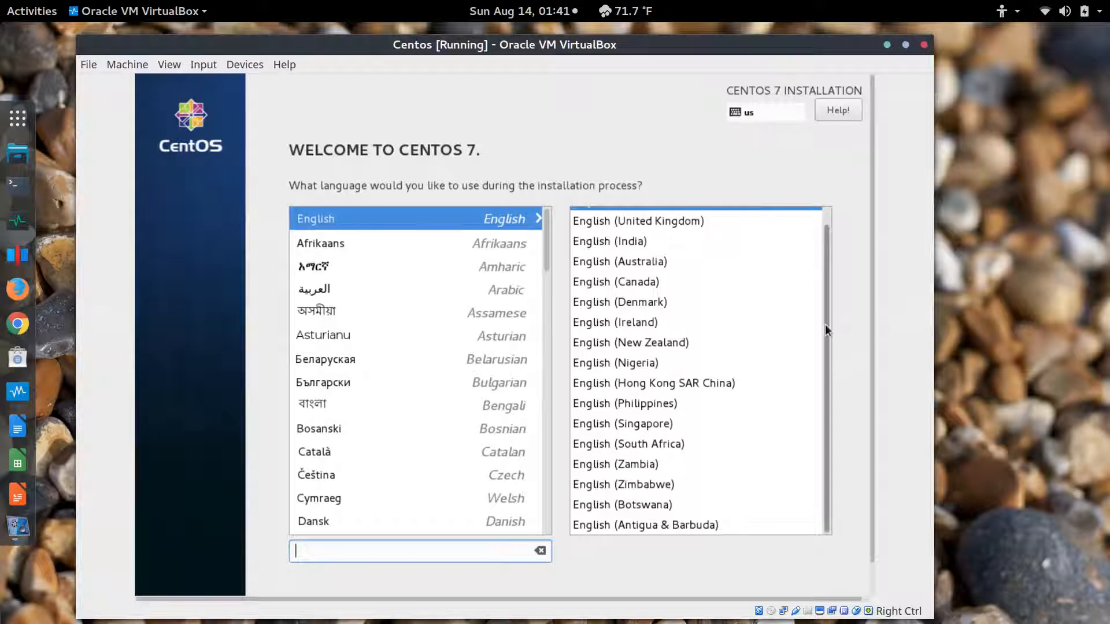
scroll(824, 324, up, 1)
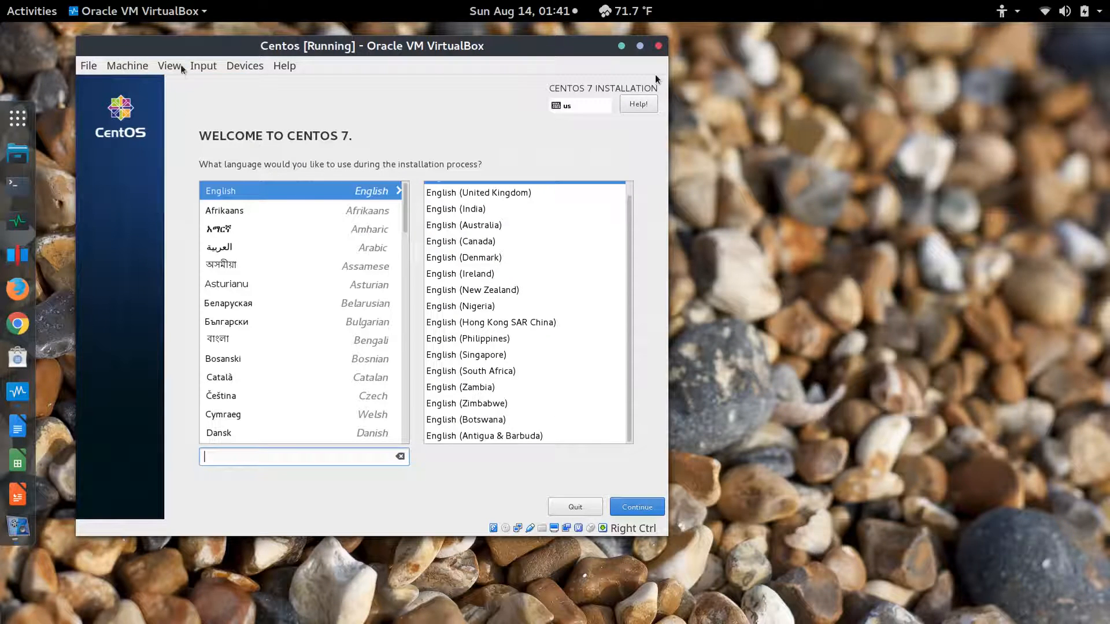
Set the machine's display scale factor back to 110%
click(180, 65)
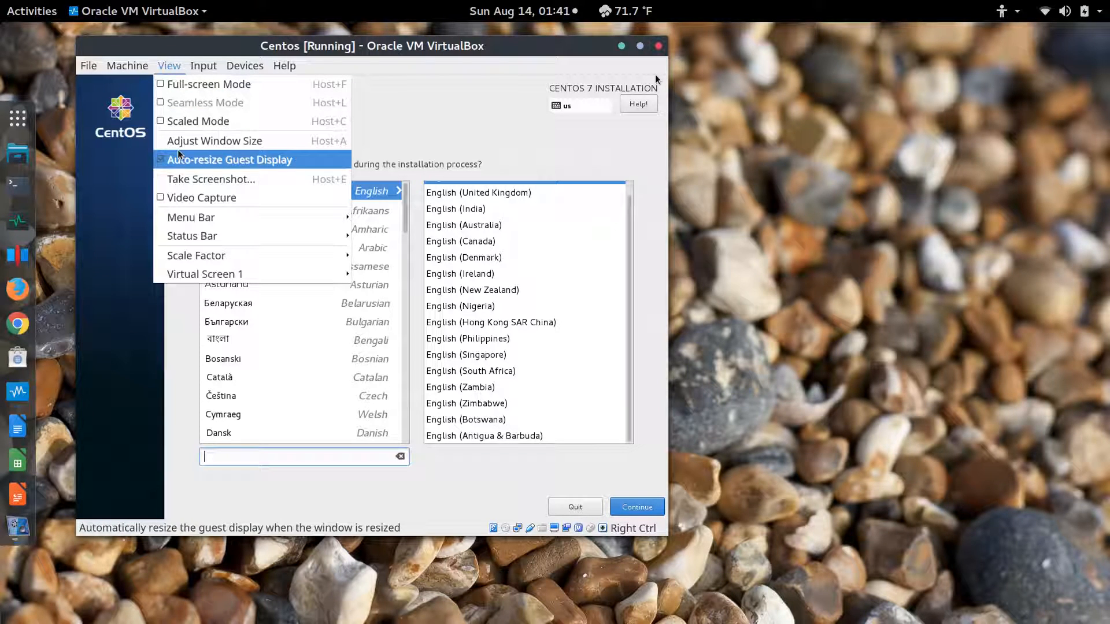
mouse_move(211, 219)
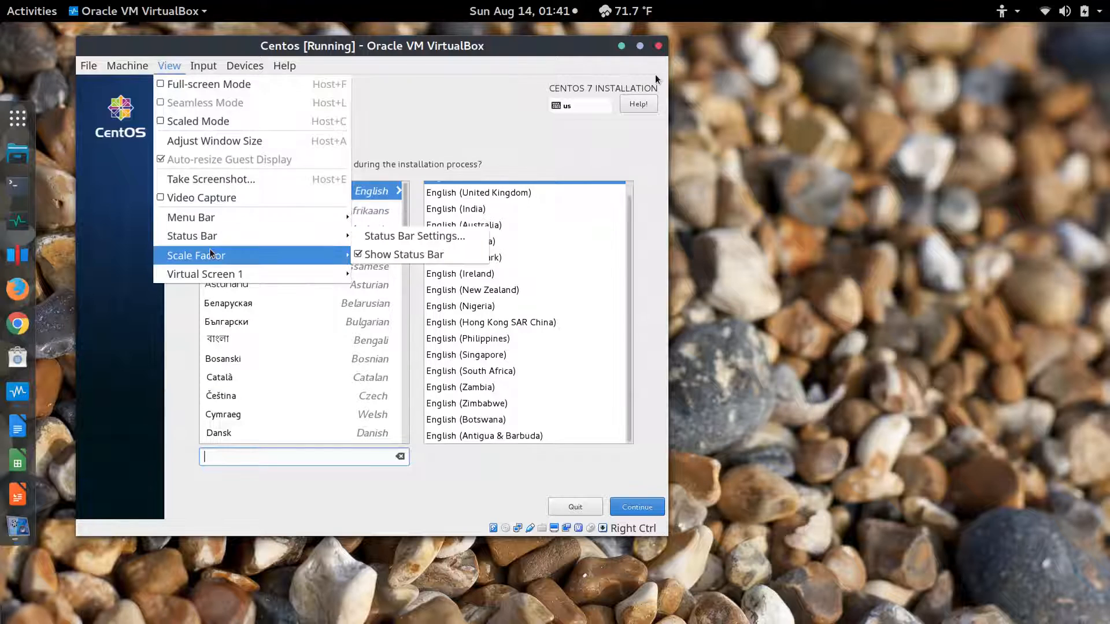
mouse_move(241, 256)
click(376, 274)
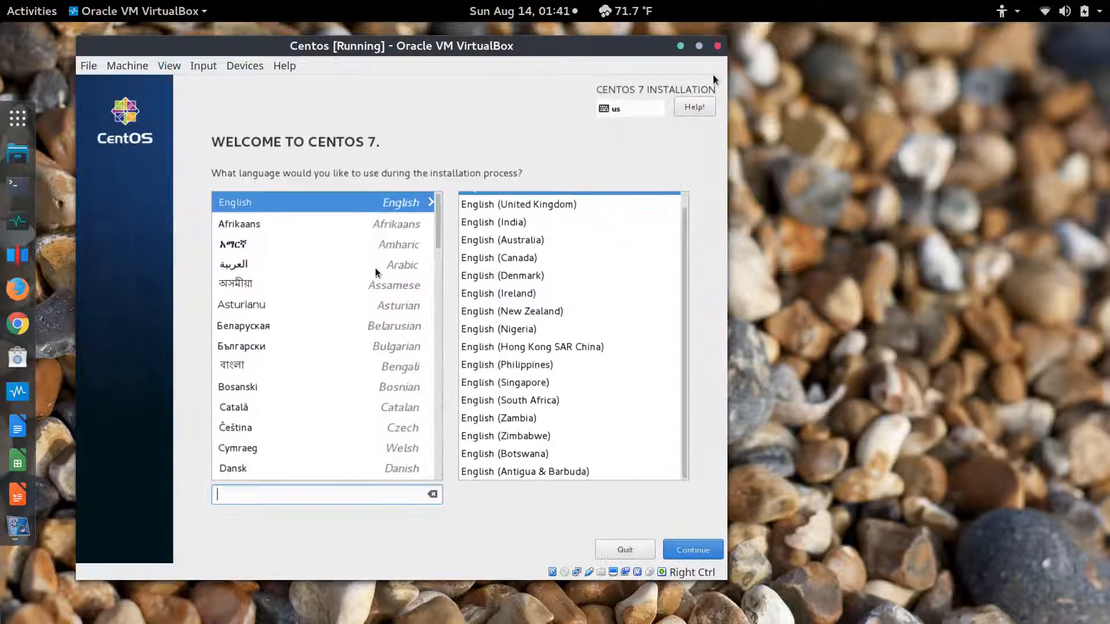
Try the 125% display scale factor again and enlarge the machine's window to fit the installer
click(170, 65)
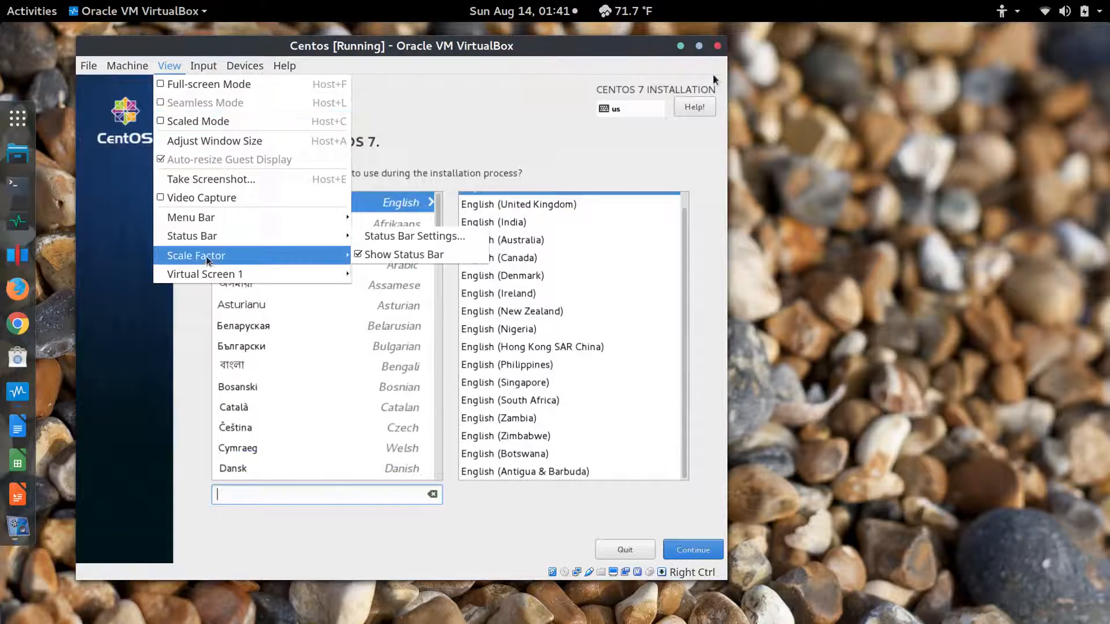
mouse_move(206, 261)
click(370, 293)
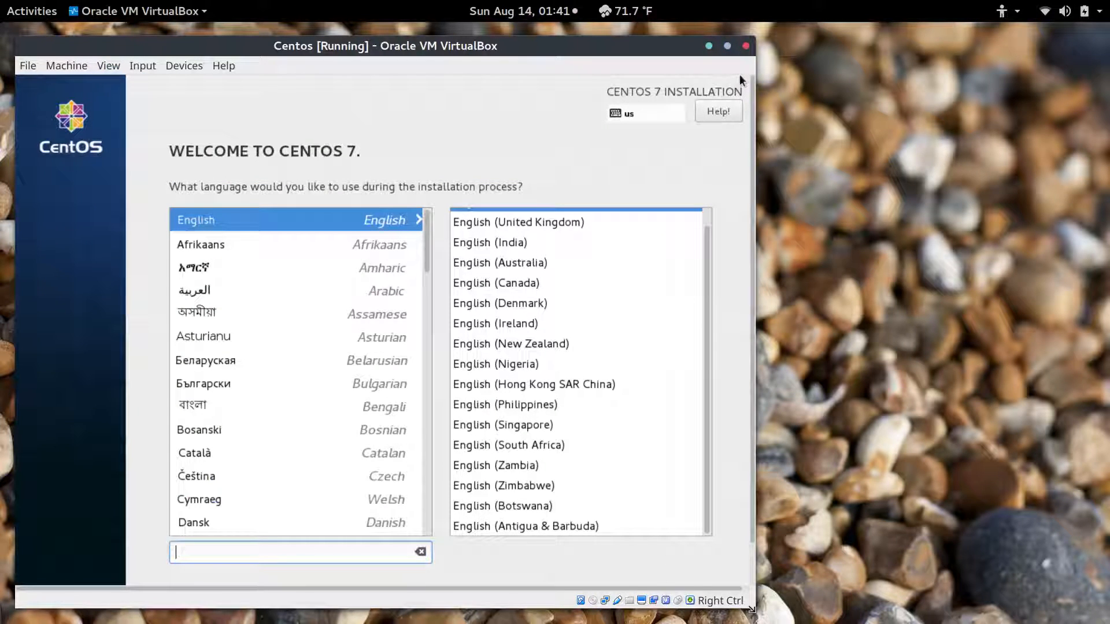
drag(751, 610, 788, 617)
Set the machine's display scale factor to 110% and switch it to full-screen mode
click(108, 65)
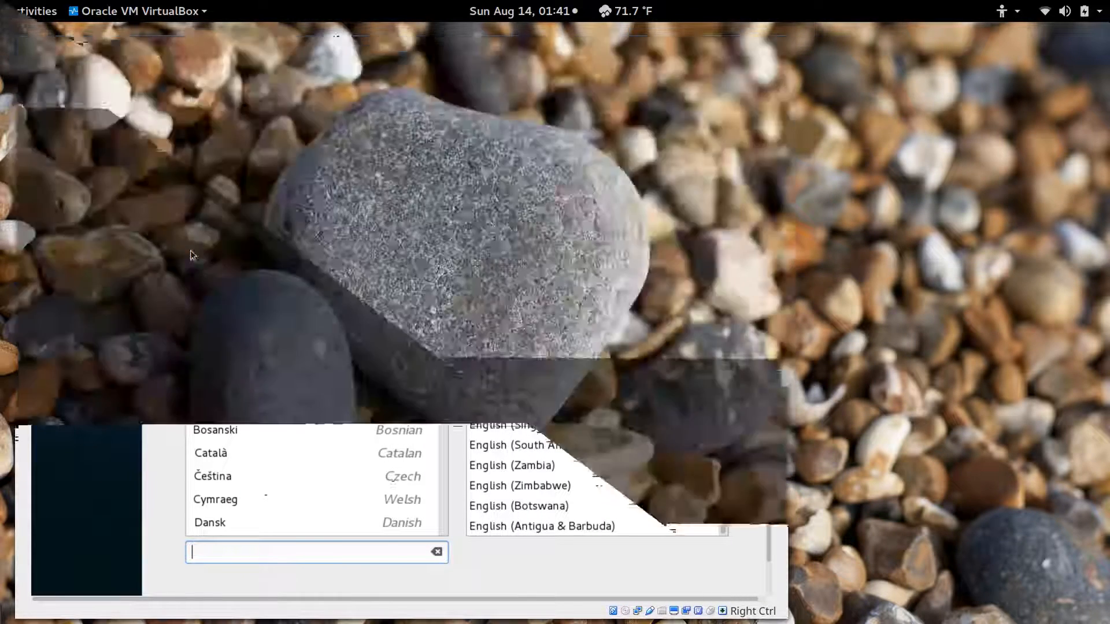
mouse_move(272, 256)
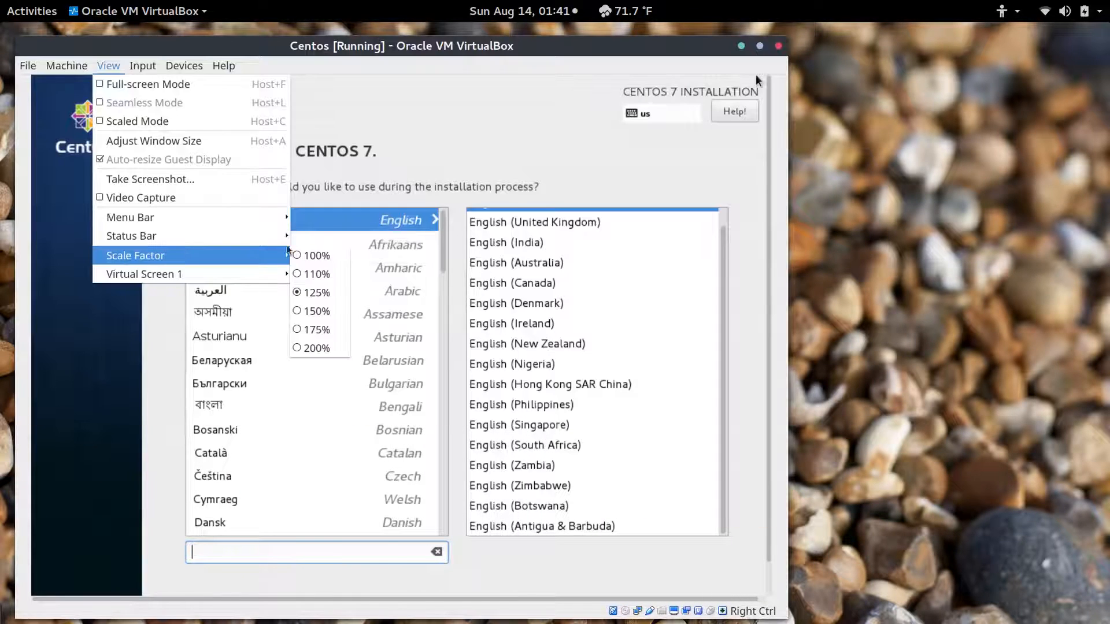
click(312, 273)
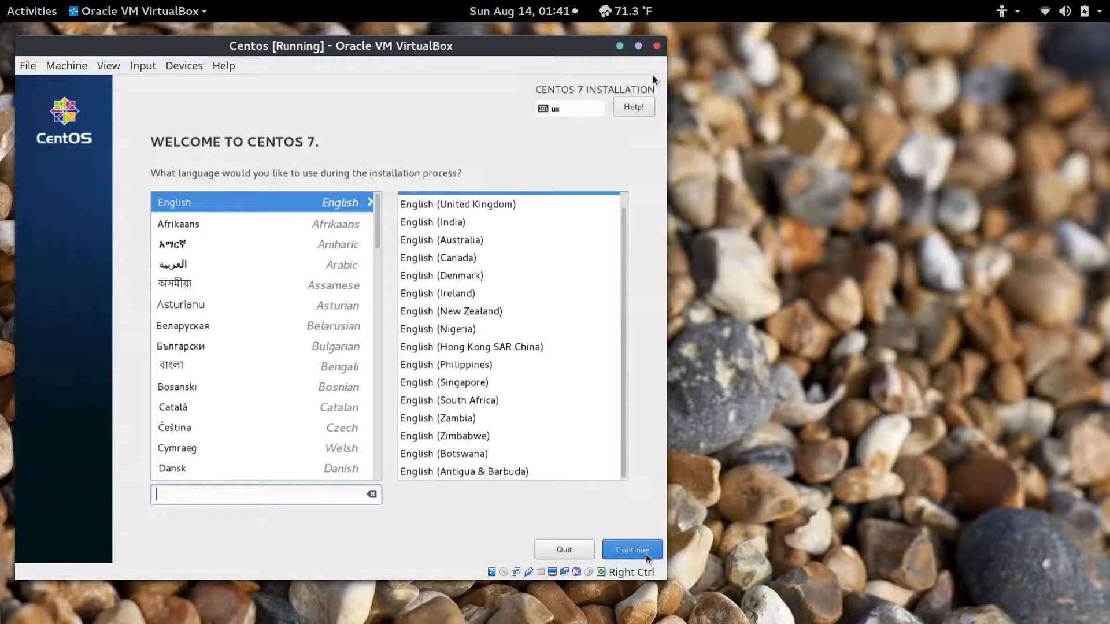
key(Control_R+f)
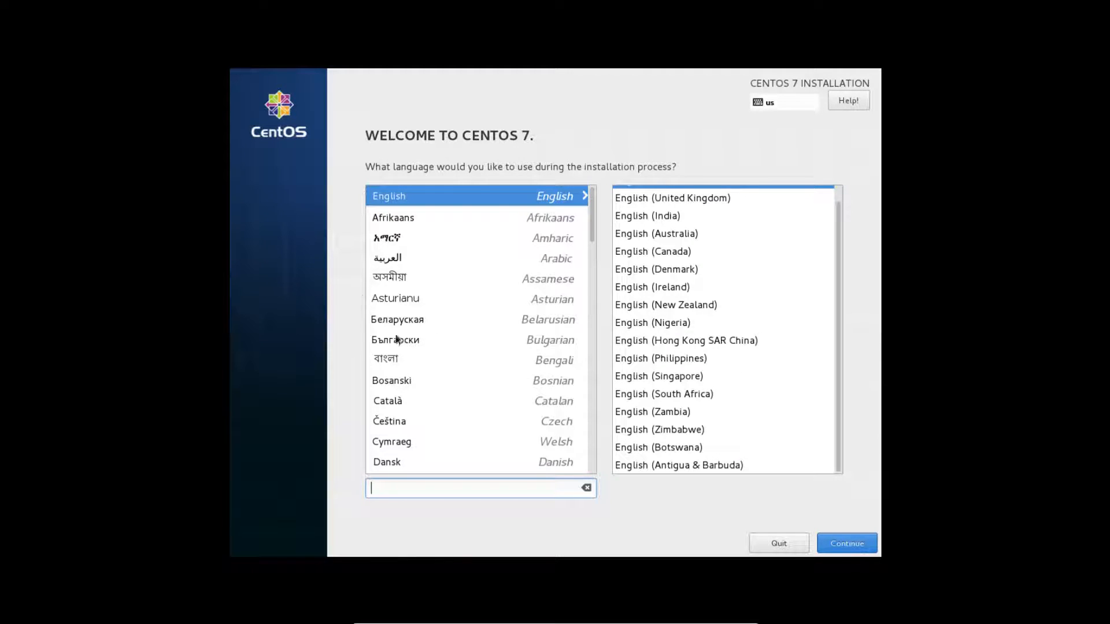
Continue the installer in English (United States) and choose GNOME Desktop as the base environment in the software selection
click(835, 544)
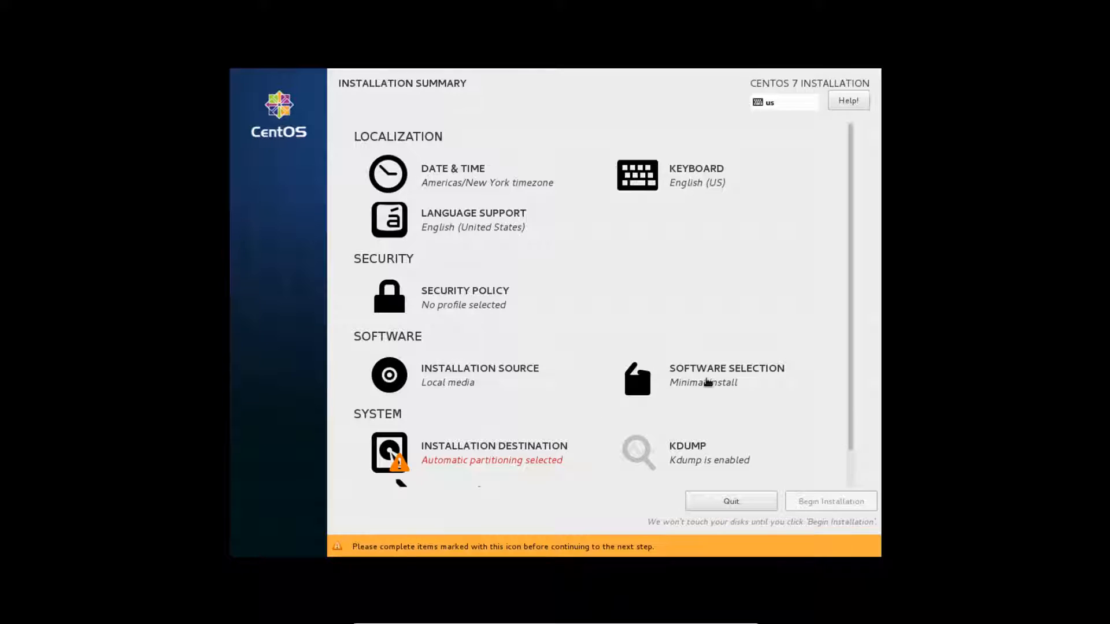
click(708, 383)
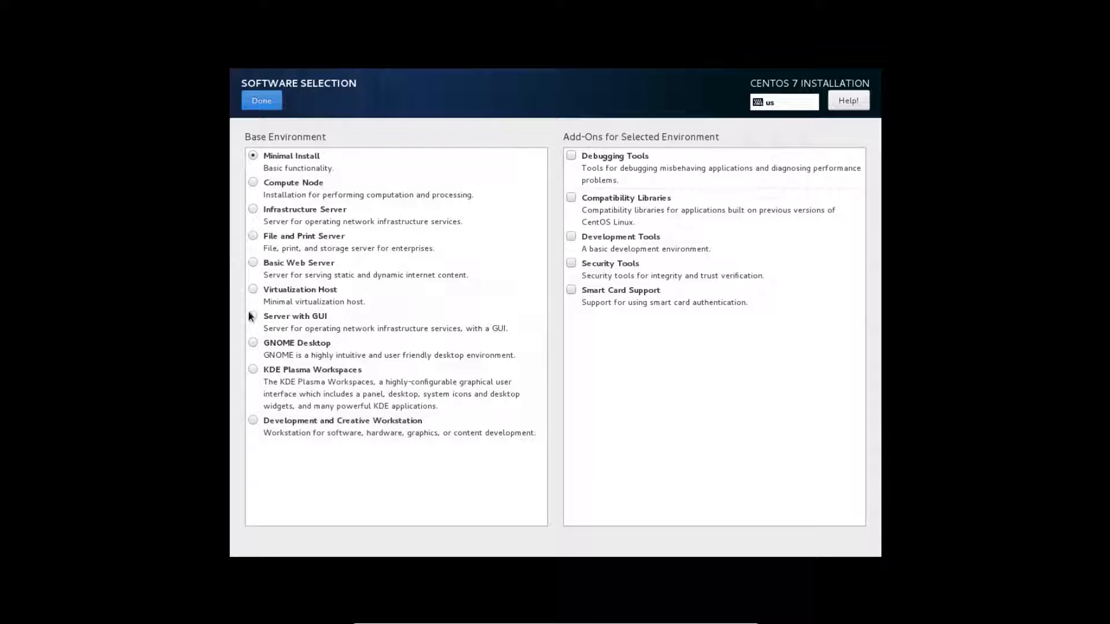
click(253, 342)
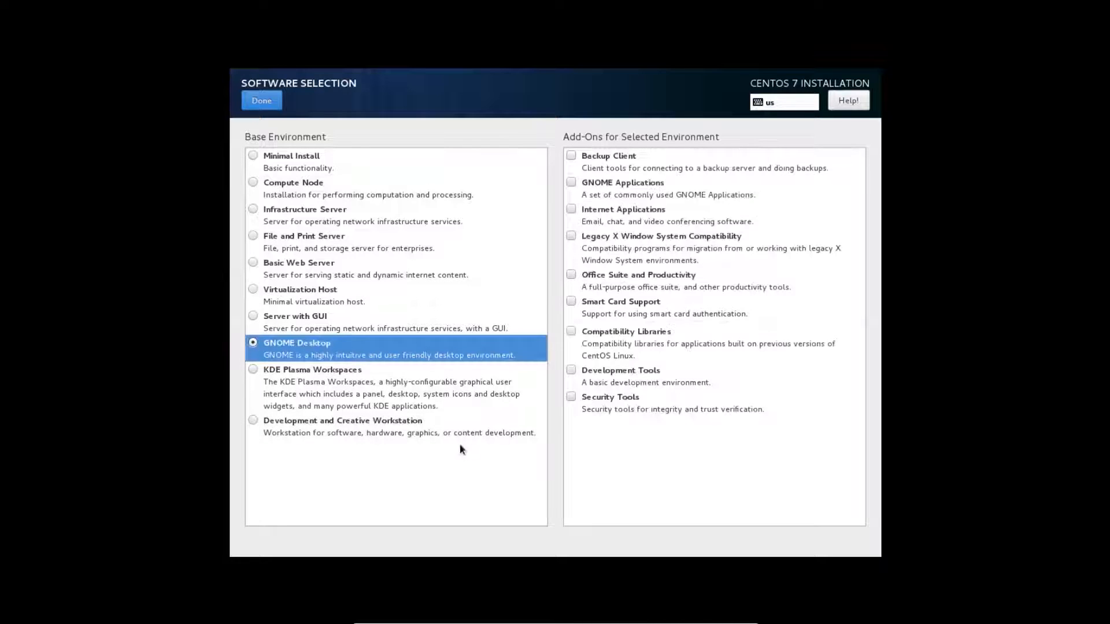
Add GNOME Applications, Internet Applications, Legacy X Window System Compatibility, Office Suite and Productivity, Compatibility Libraries, Development Tools and Security Tools, and apply the software selection
click(574, 182)
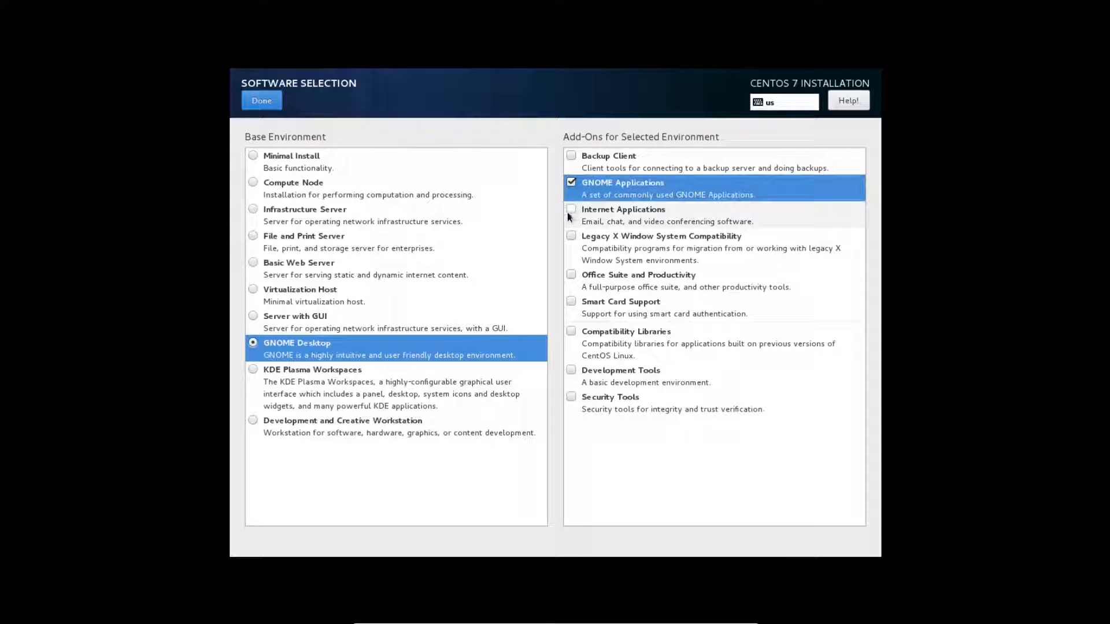
click(571, 210)
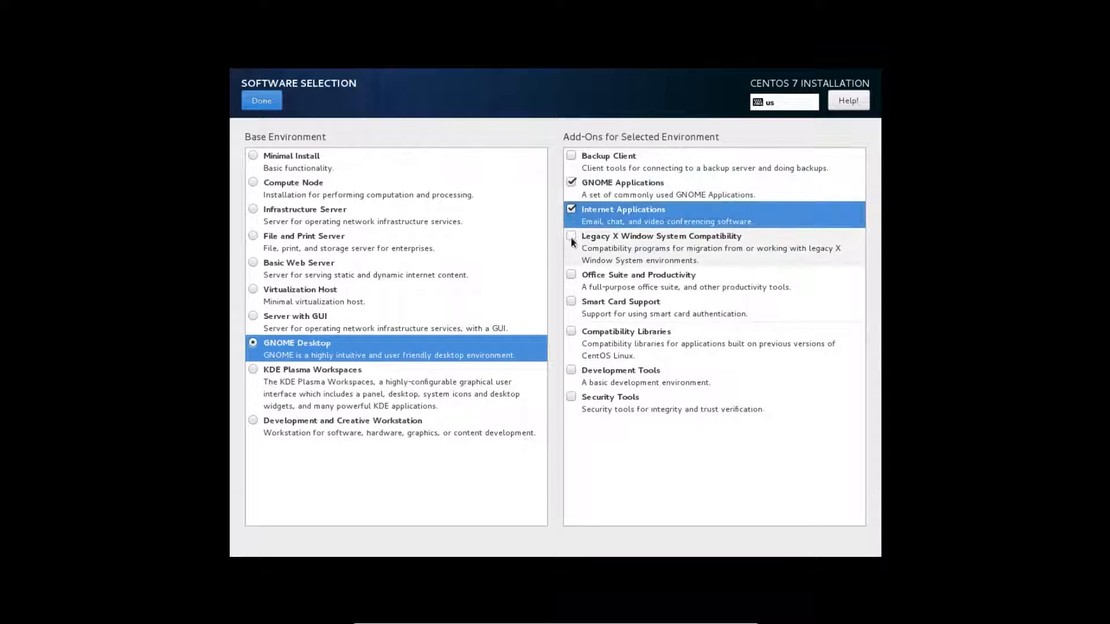
click(571, 236)
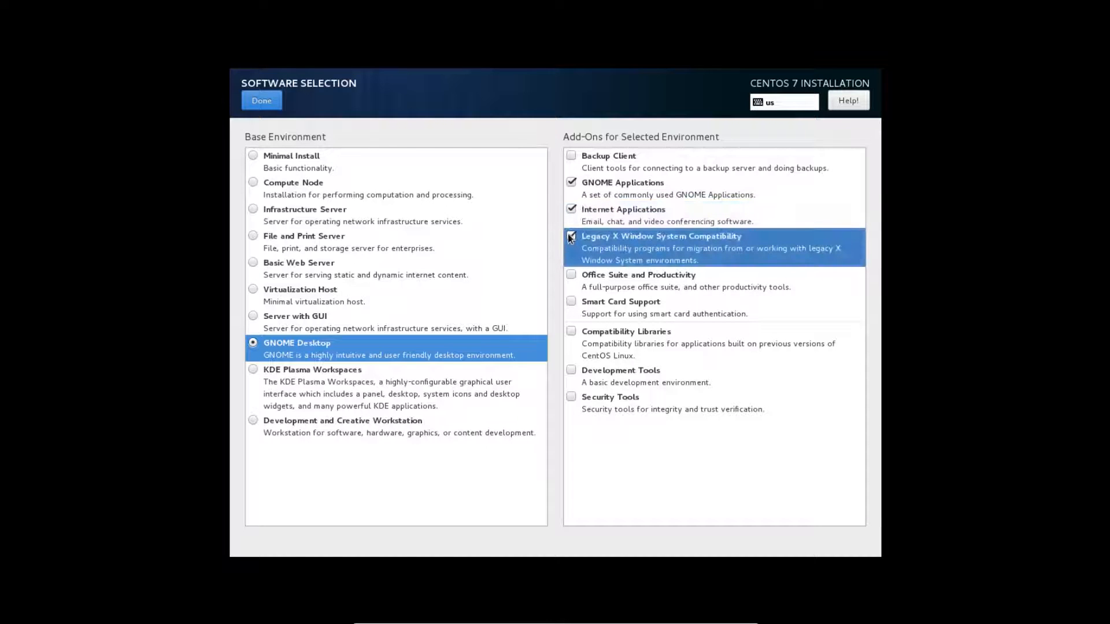
click(576, 274)
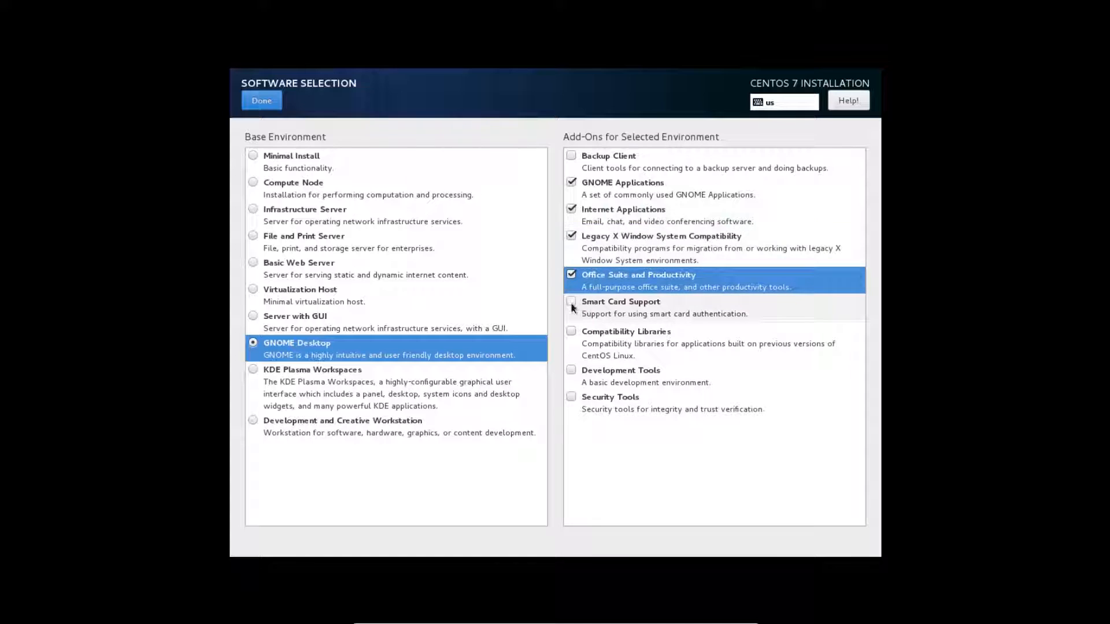
click(571, 332)
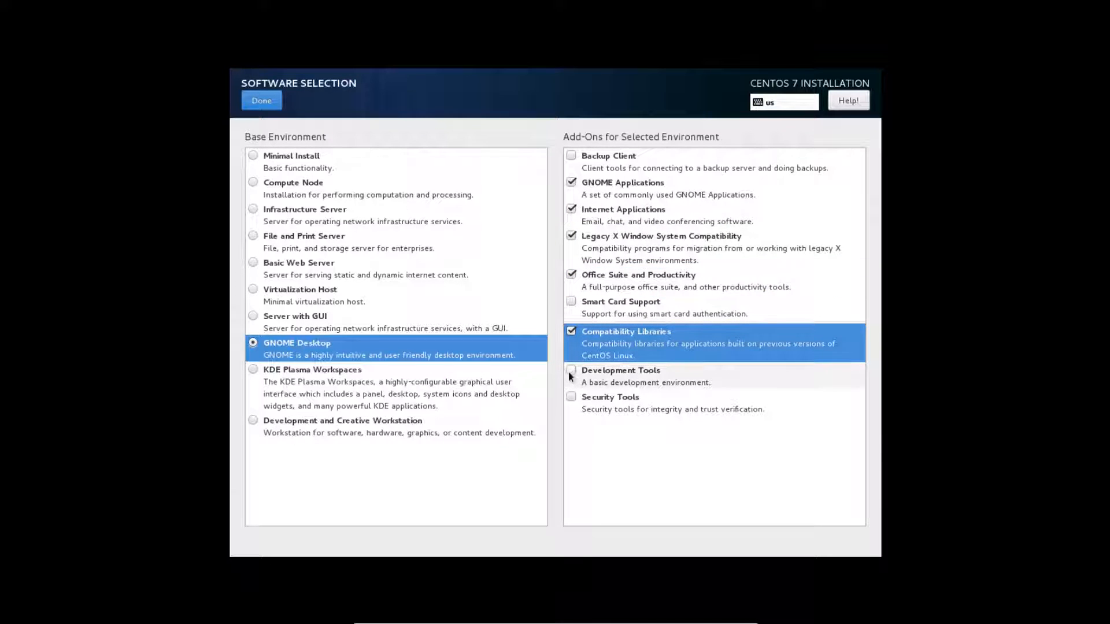
click(569, 370)
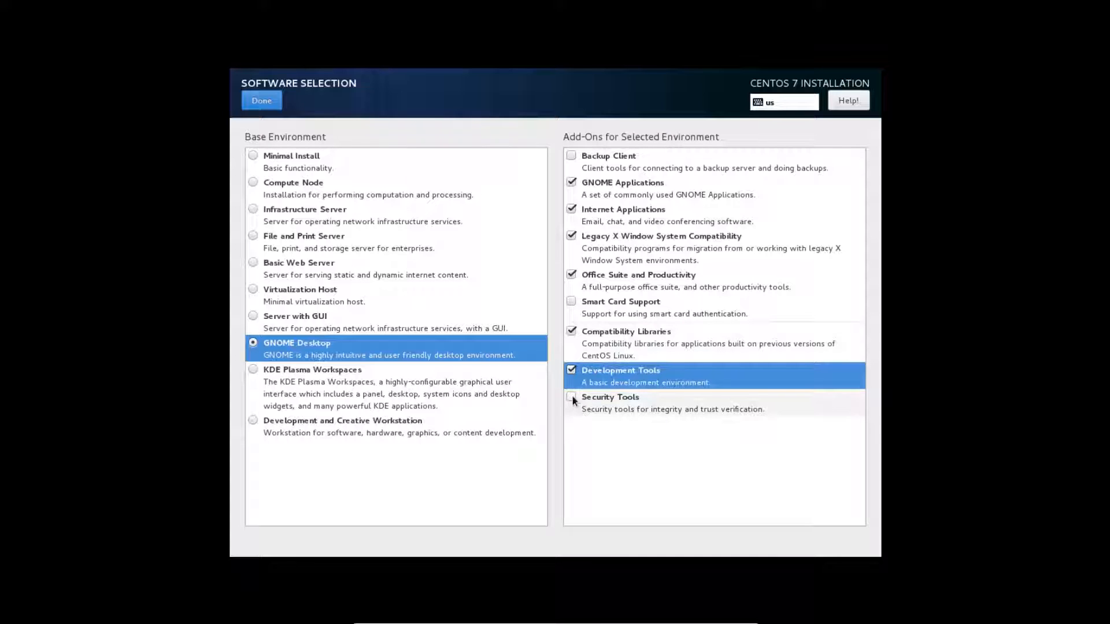
click(572, 395)
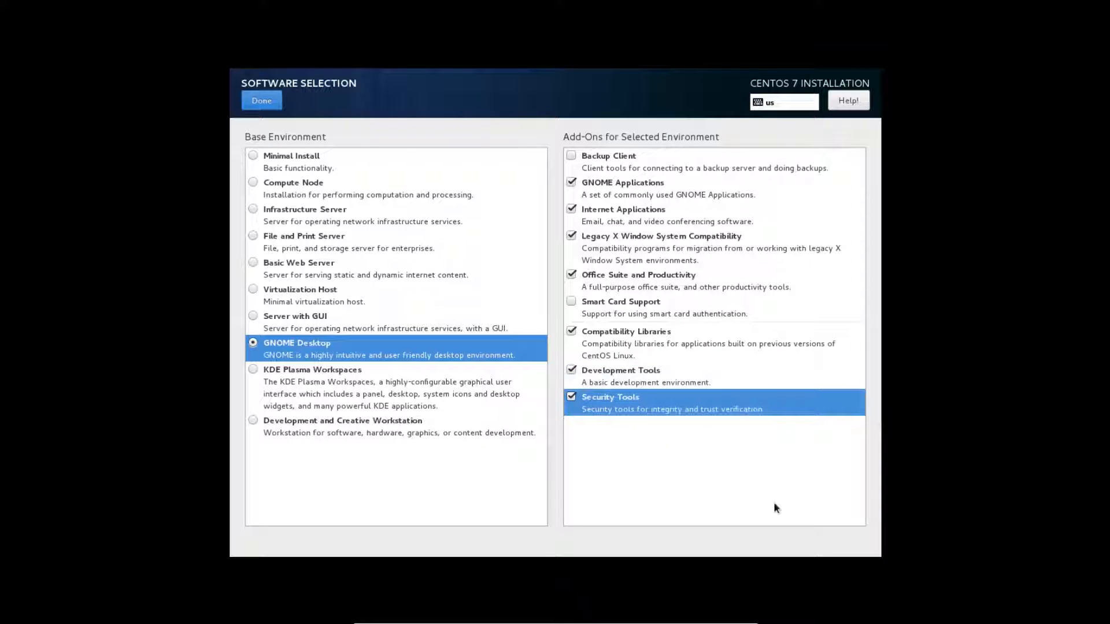
click(261, 101)
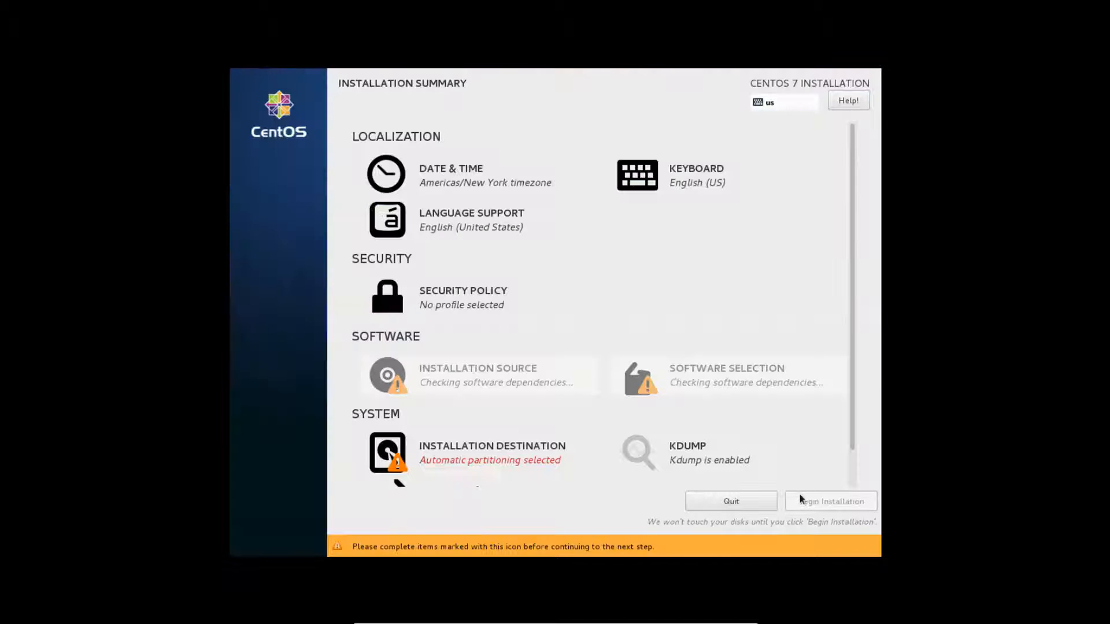
Accept the 60 GiB ATA VBOX HARDDISK with automatic partitioning as installation destination and begin the installation
click(456, 452)
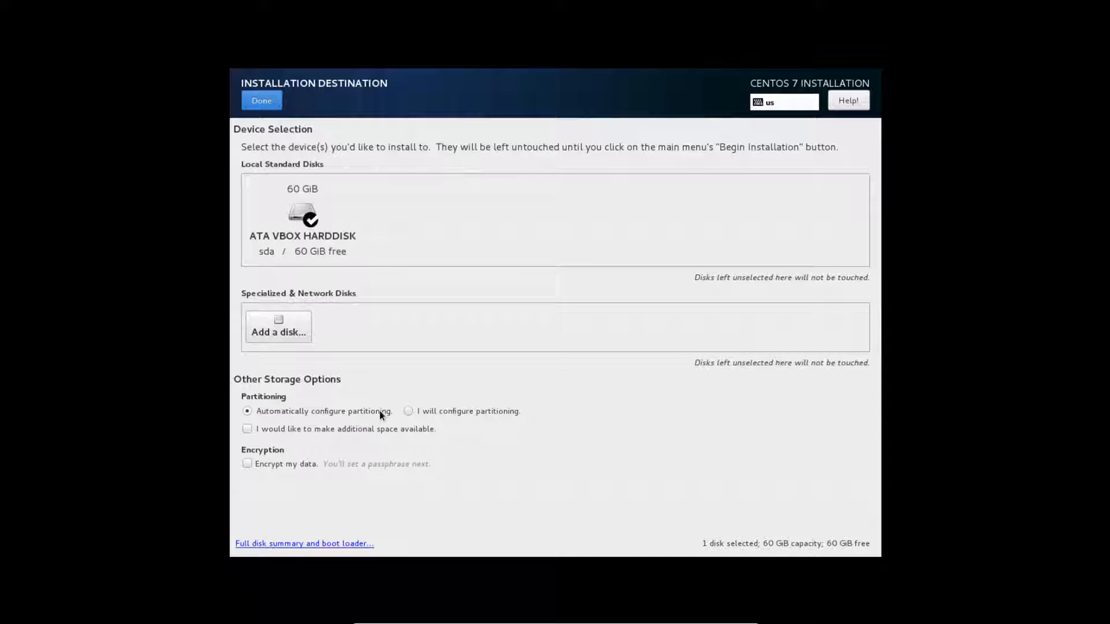
click(263, 100)
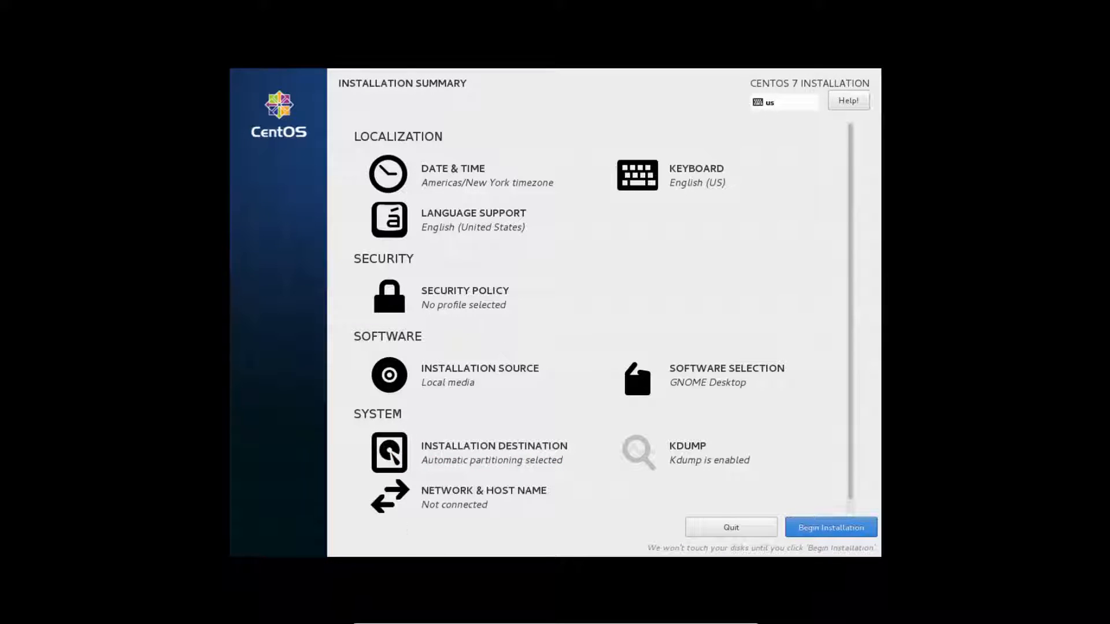
click(833, 530)
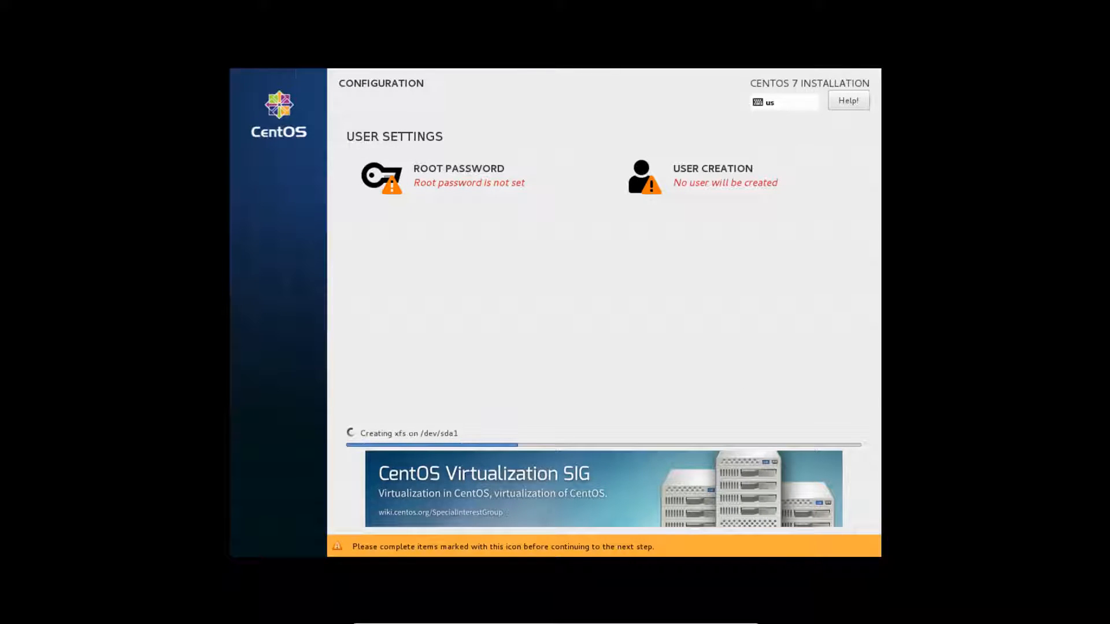
Set the root password by entering and confirming it in the installer's user settings
click(455, 181)
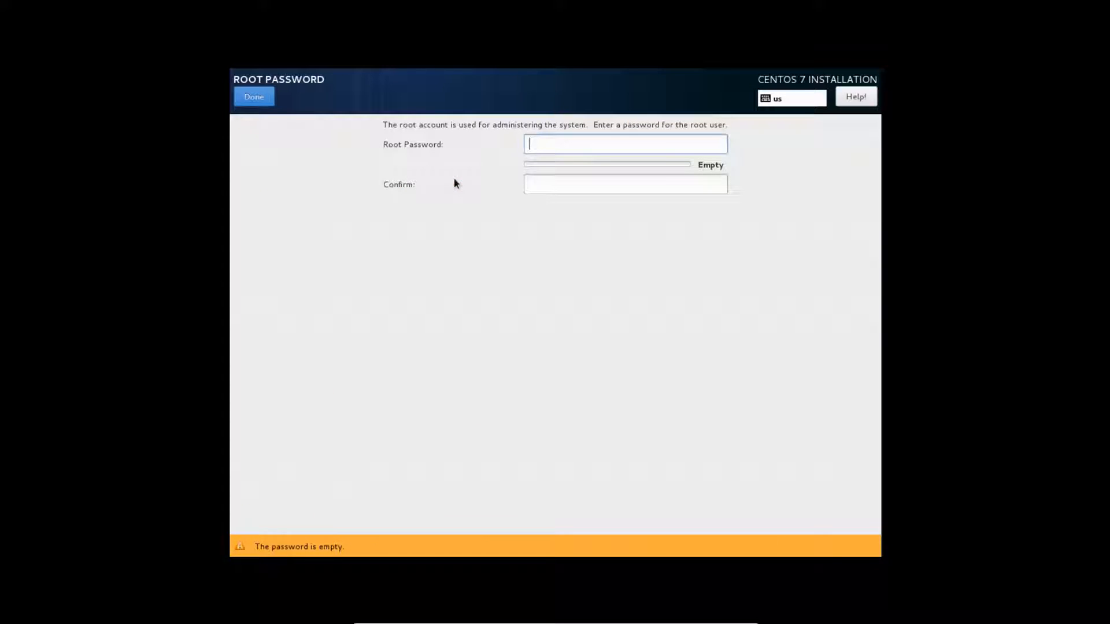
text(•••••••••)
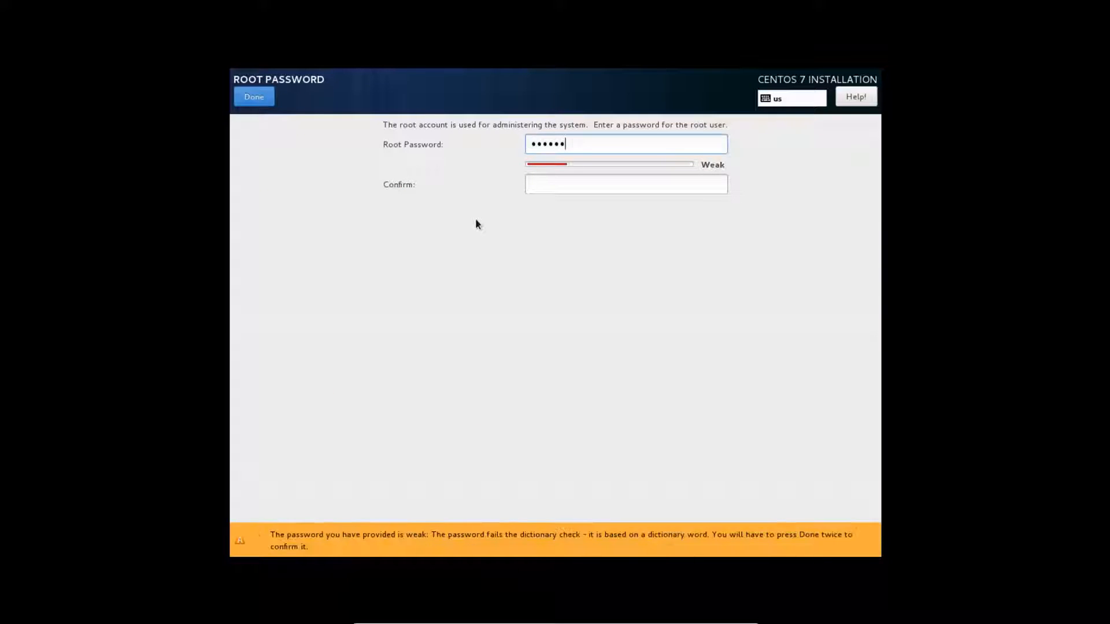
key(Tab)
text(••••••)
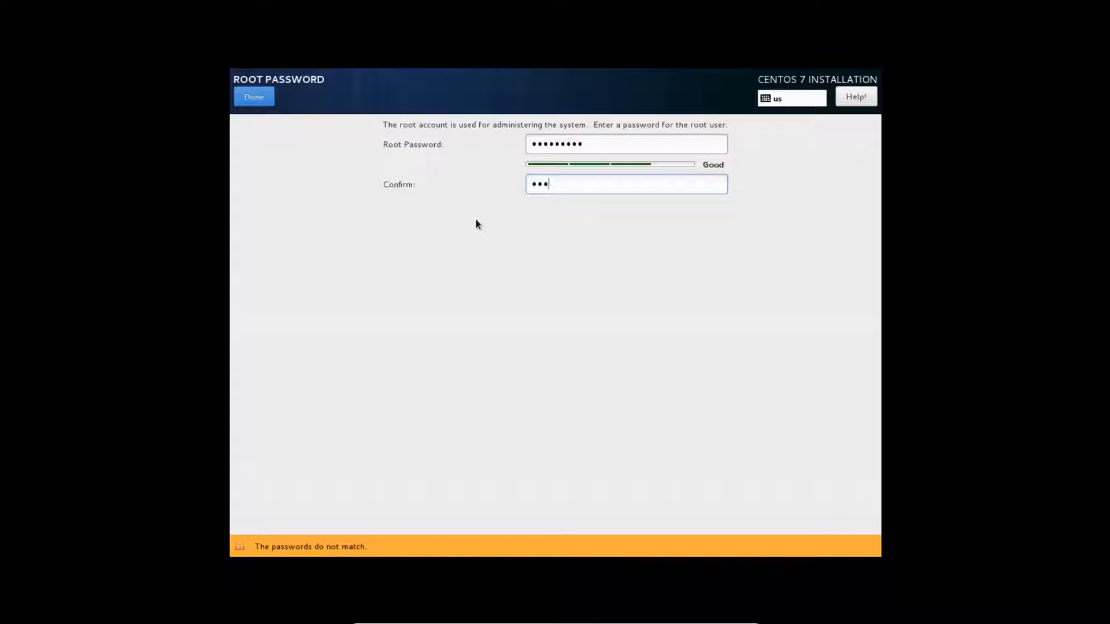
text(•••)
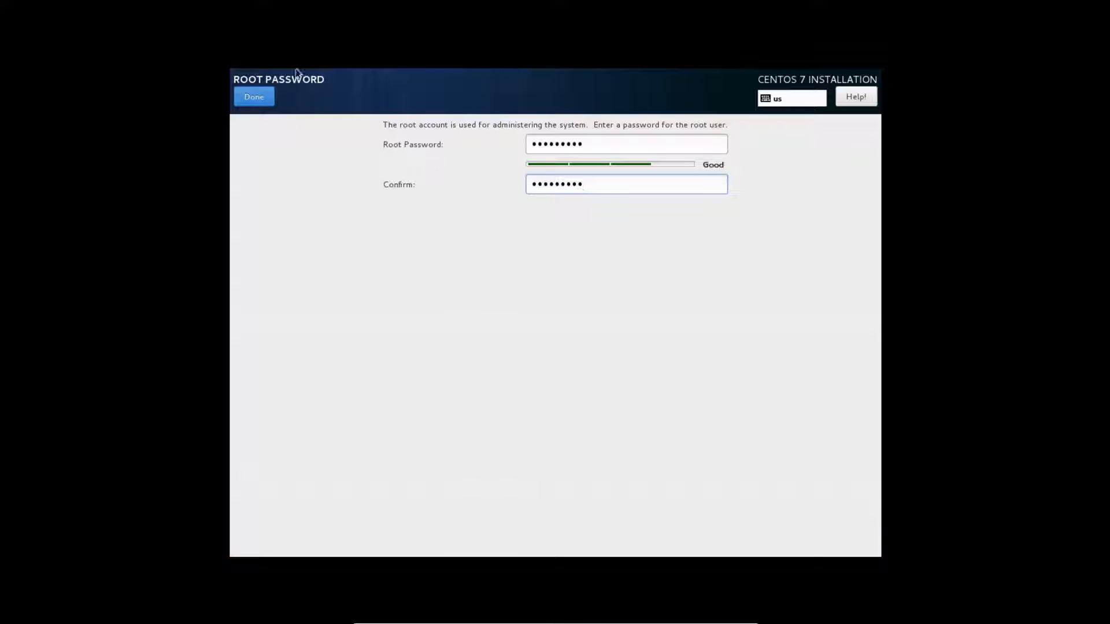
click(251, 97)
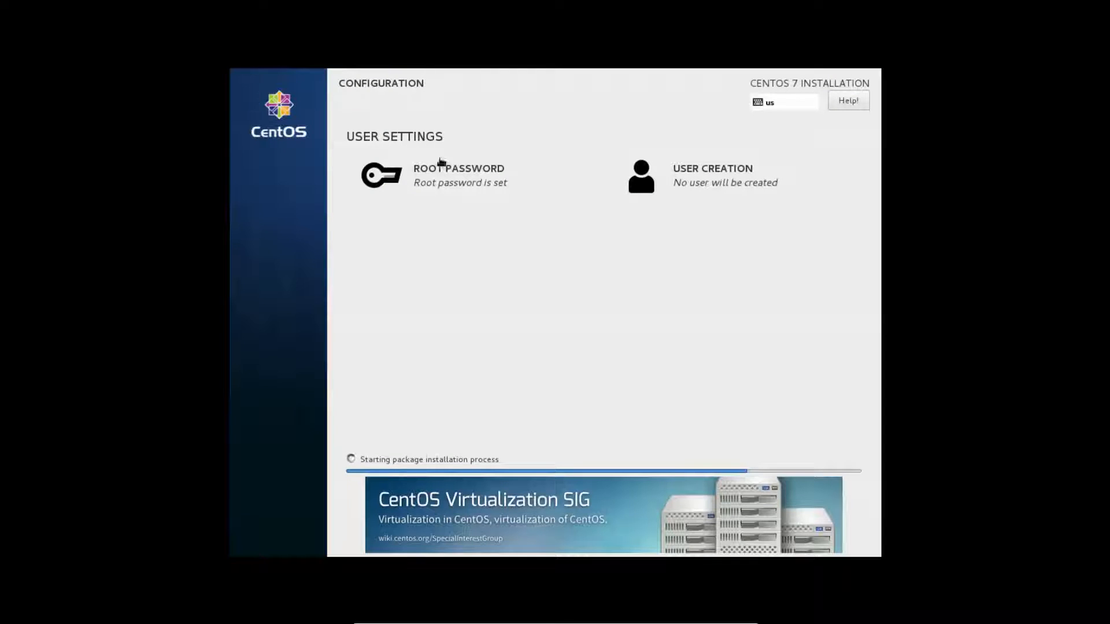
Create an administrator account with the user's name, and enter and confirm the account password
click(706, 180)
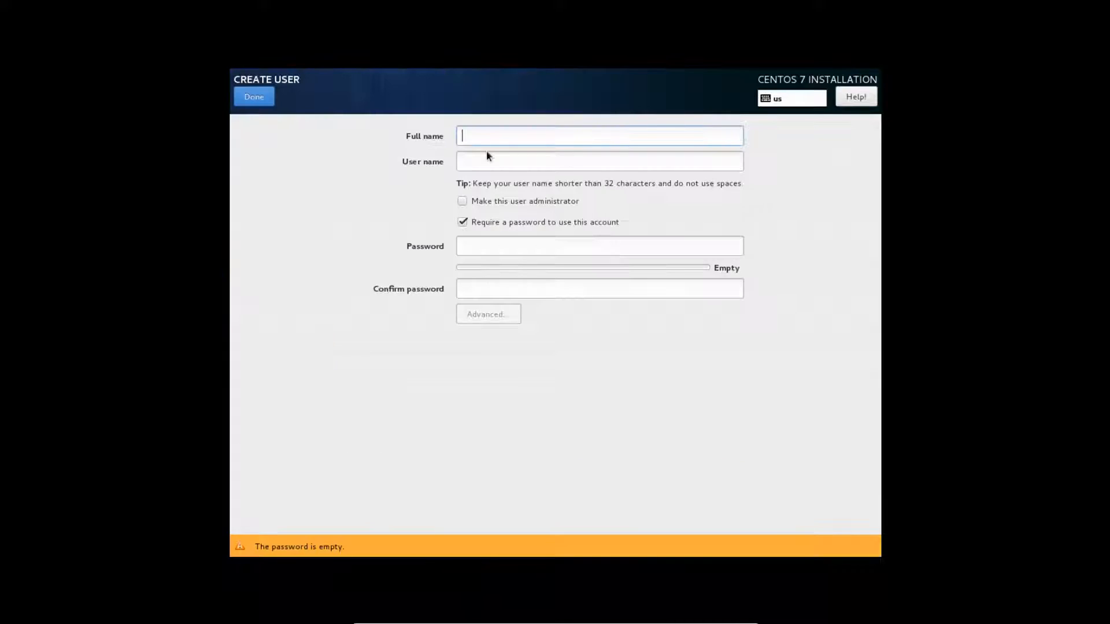
text(mark)
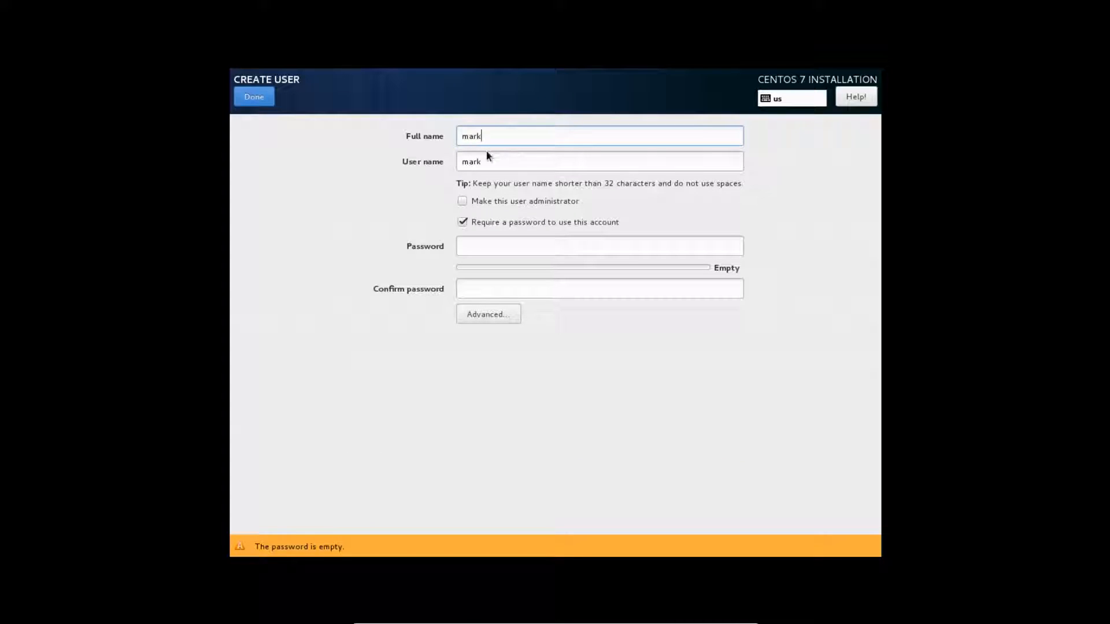
click(462, 201)
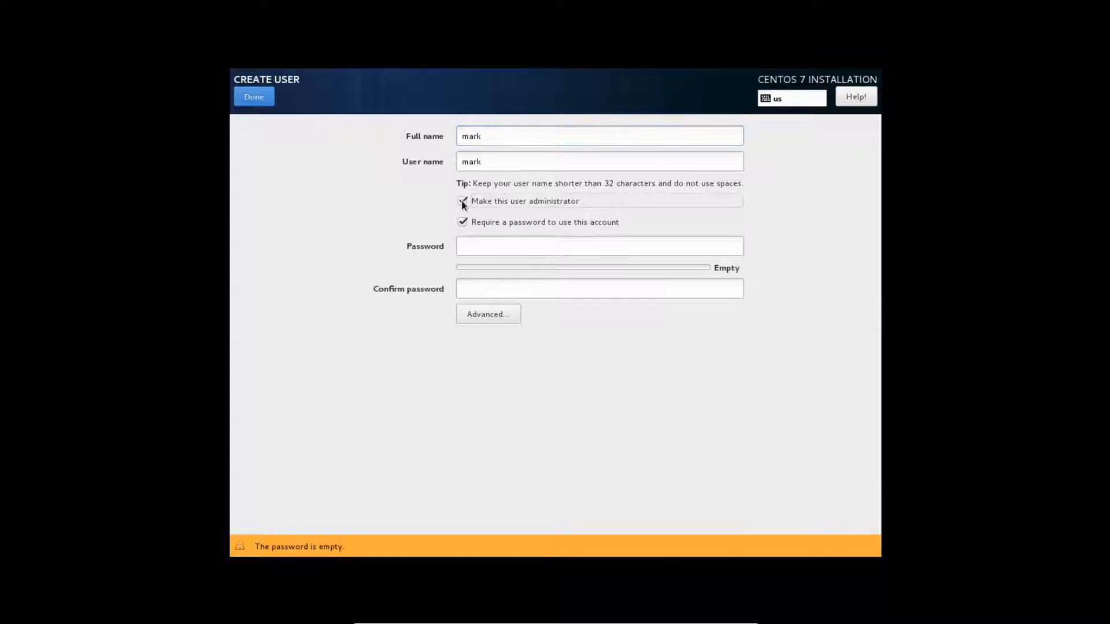
click(479, 247)
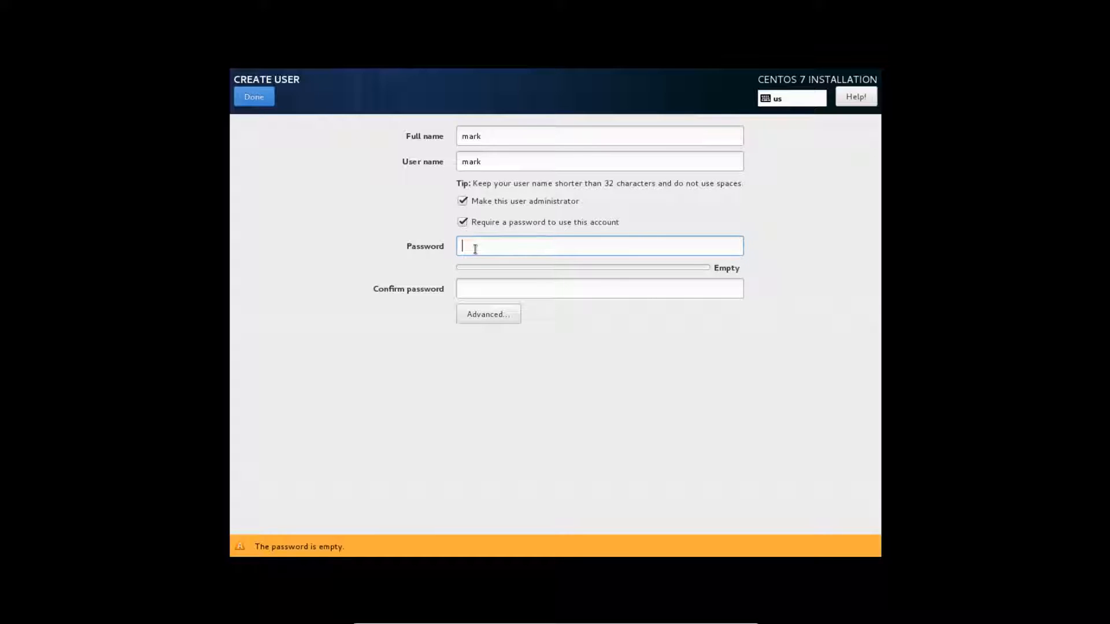
text(*********)
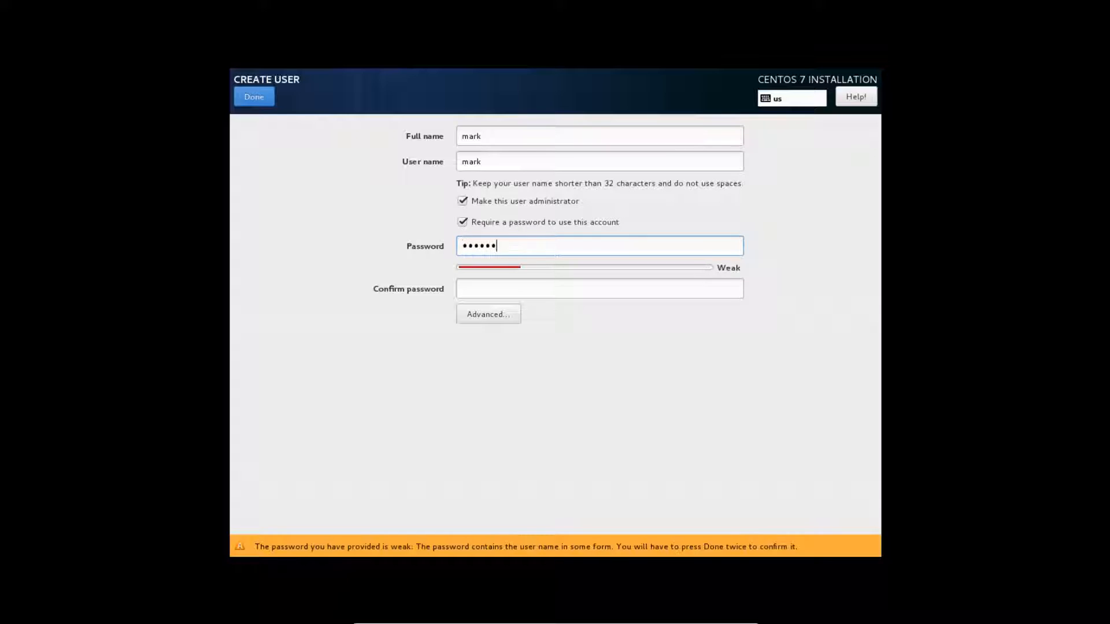
key(Tab)
text(*********)
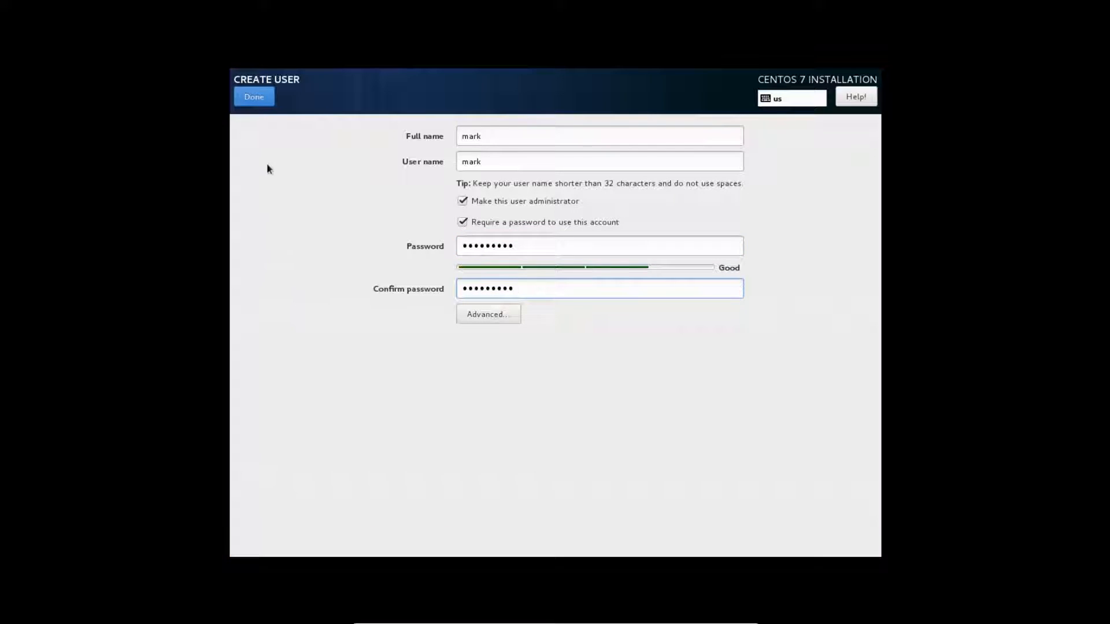
click(265, 94)
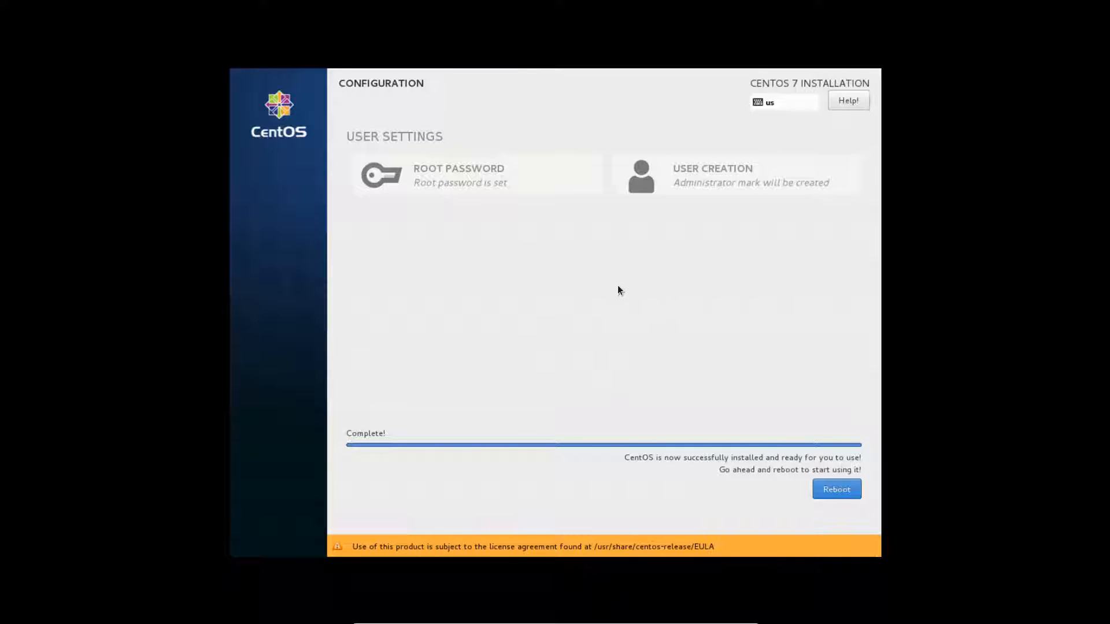
Reboot into the installed system and start the CentOS Linux (3.10.0-327.el7.x86_64) 7 (Core) boot entry
click(837, 492)
click(845, 491)
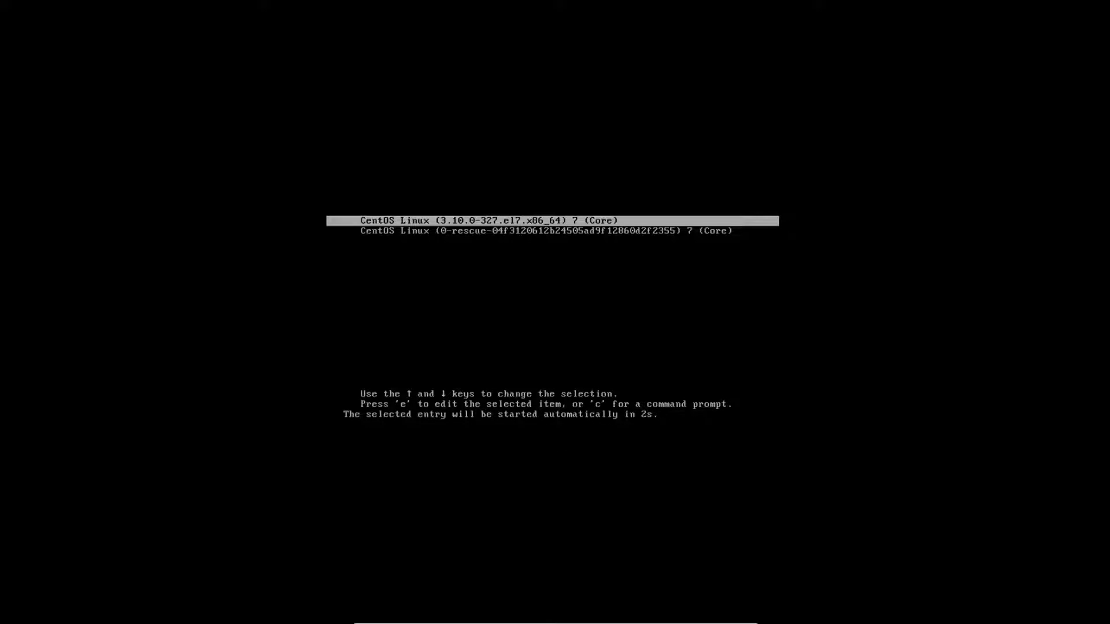
key(Down)
key(Up)
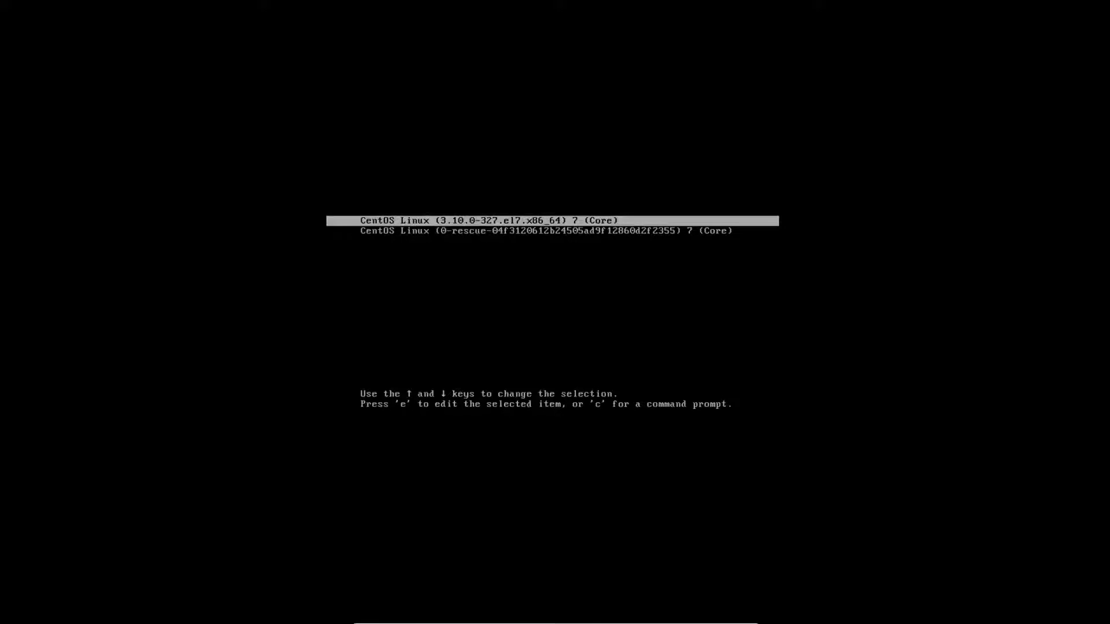
key(Return)
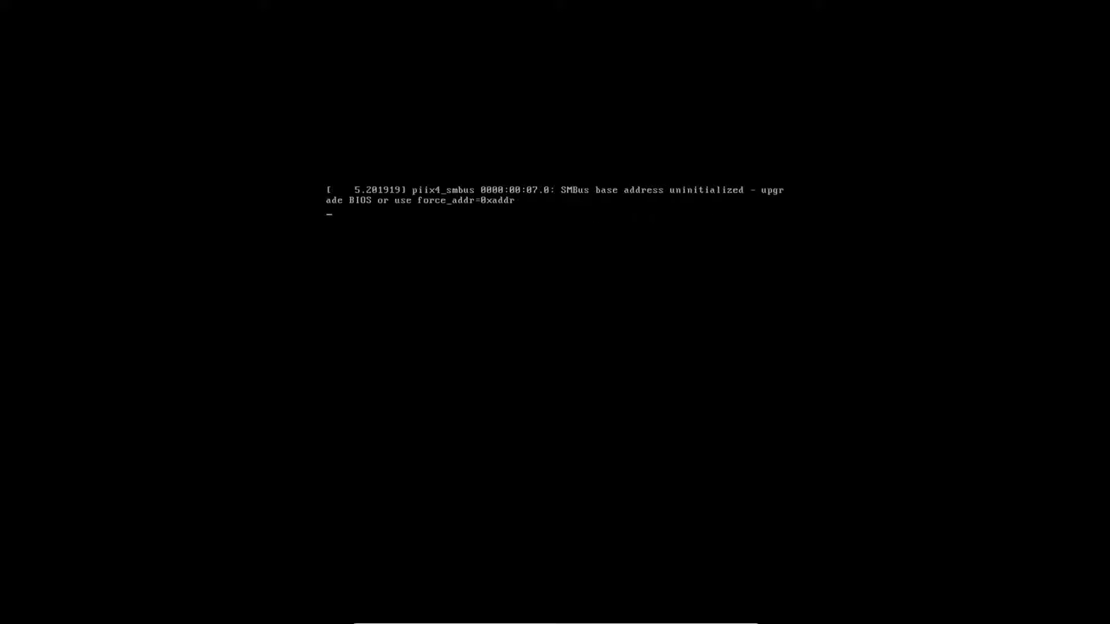
Switch the virtual machine from full-screen to windowed mode and set its display scale factor to 175%
key(ctrl+f)
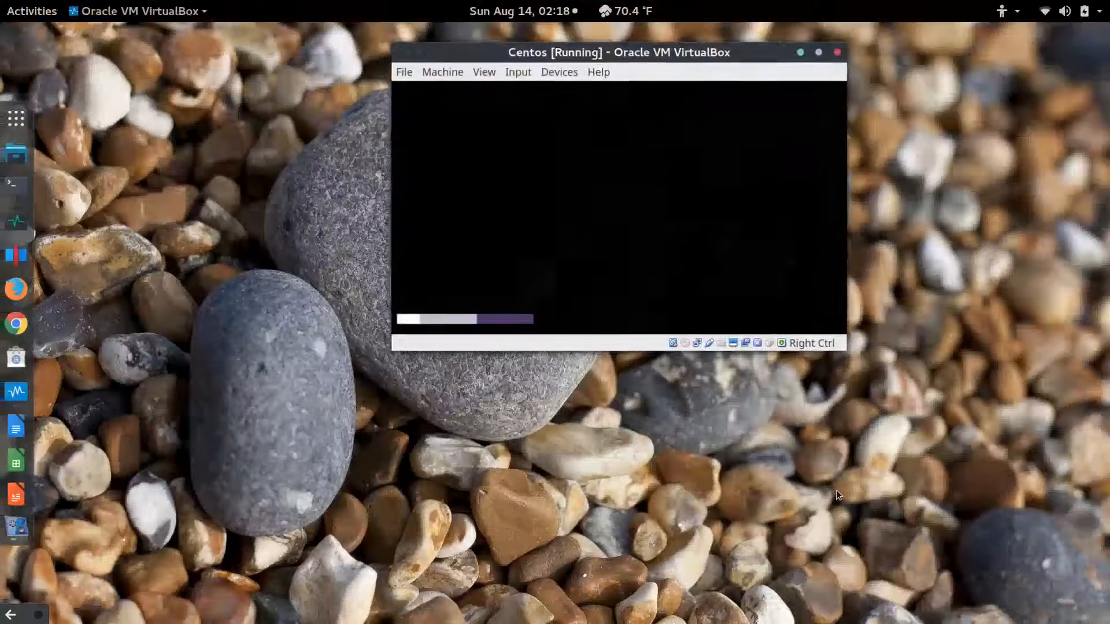
drag(493, 58, 691, 242)
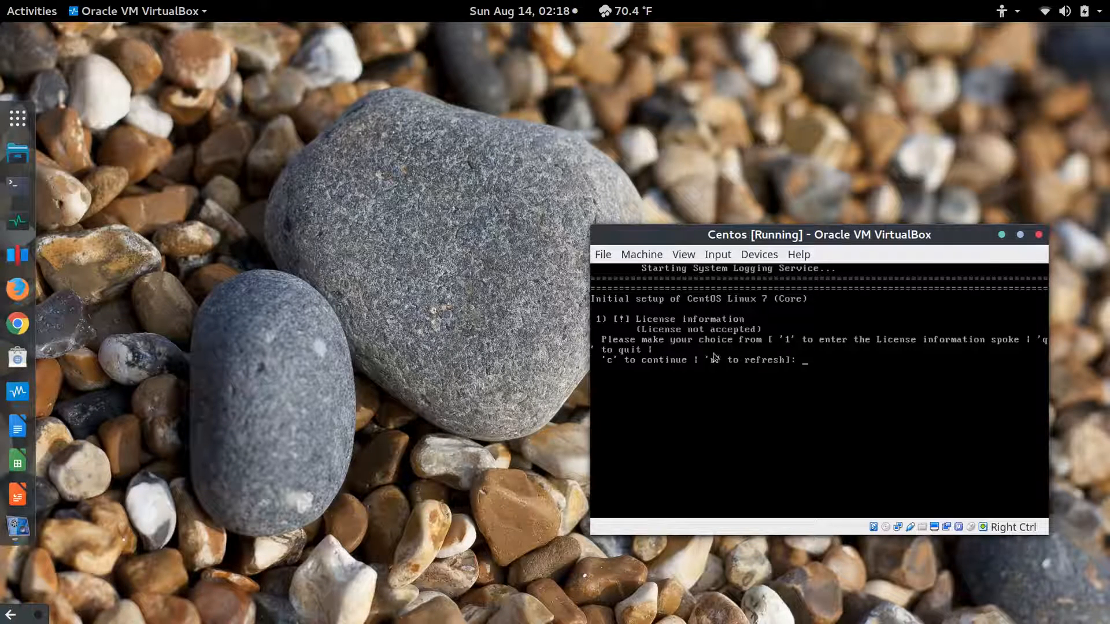
drag(796, 231, 647, 214)
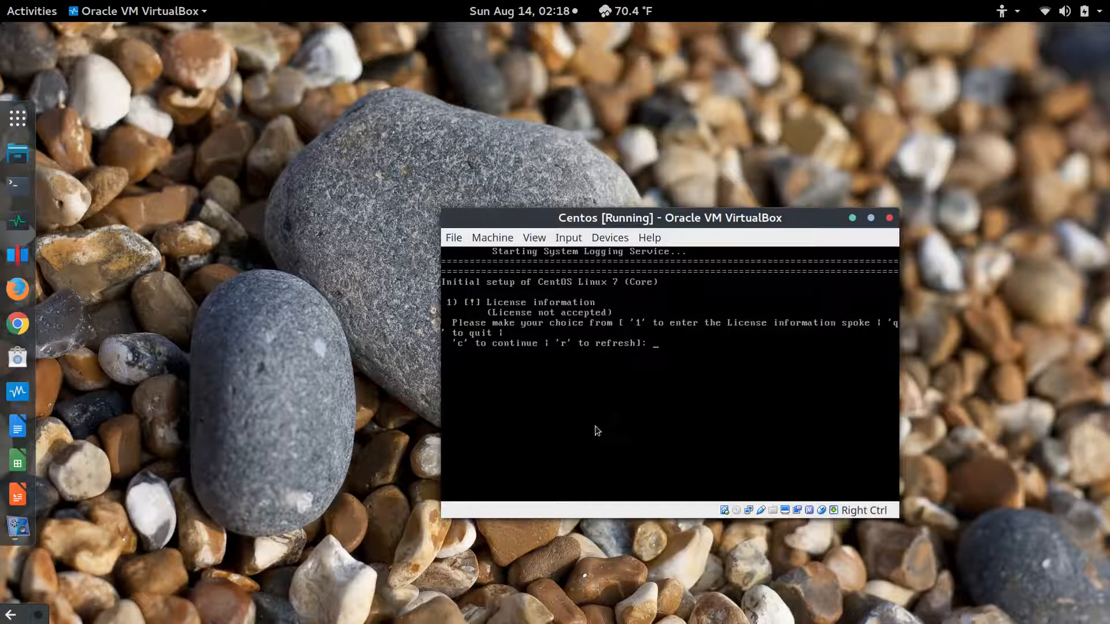
key(Control_R+f)
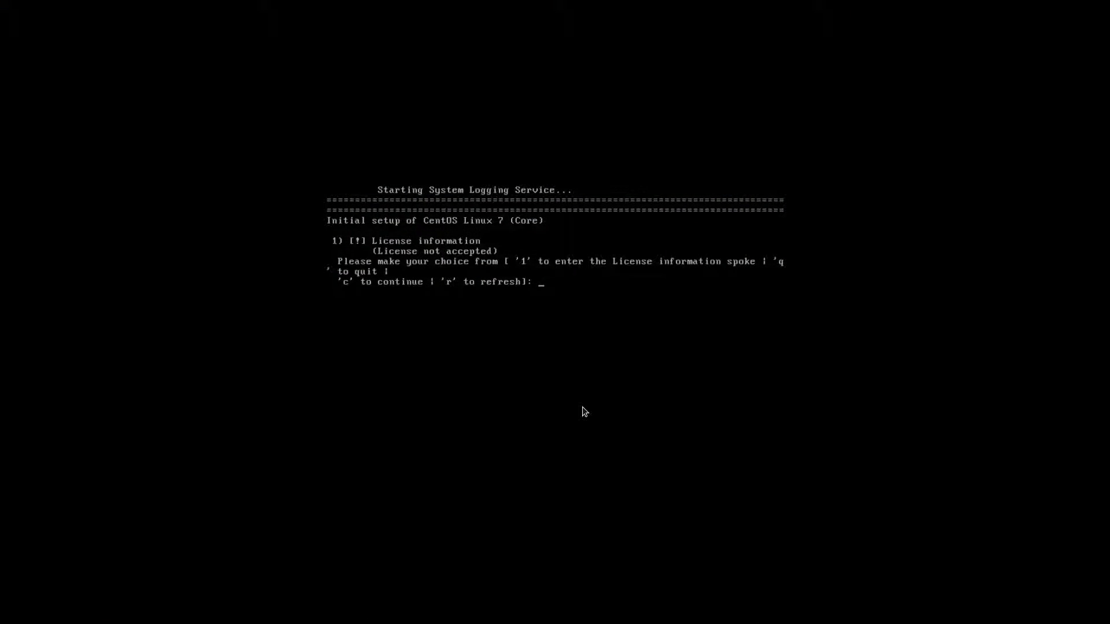
key(Control_R+f)
click(544, 240)
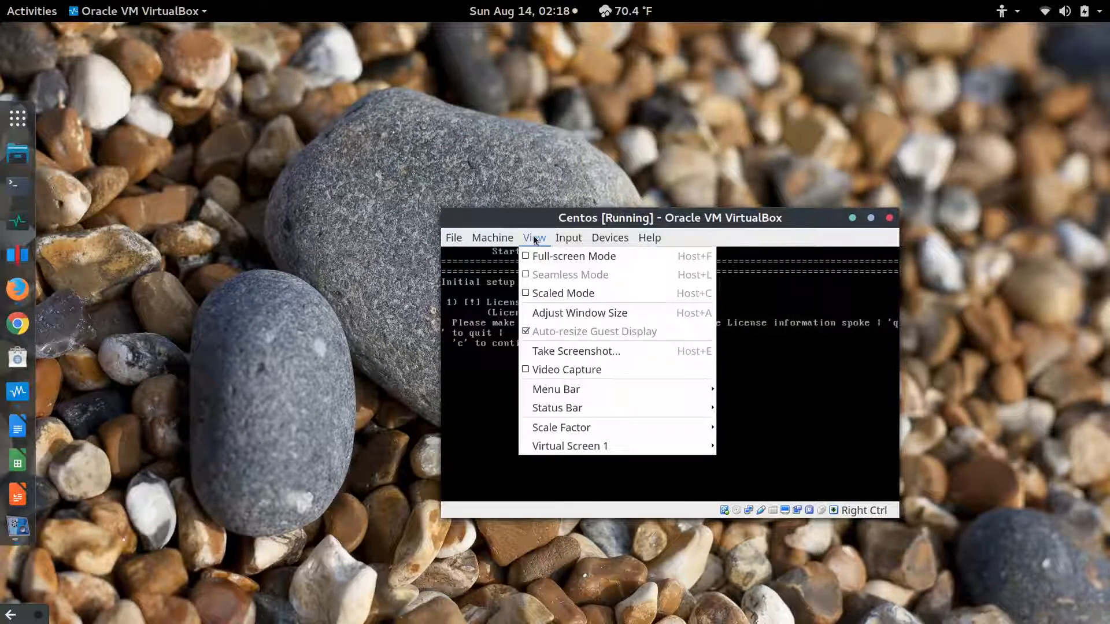
mouse_move(504, 241)
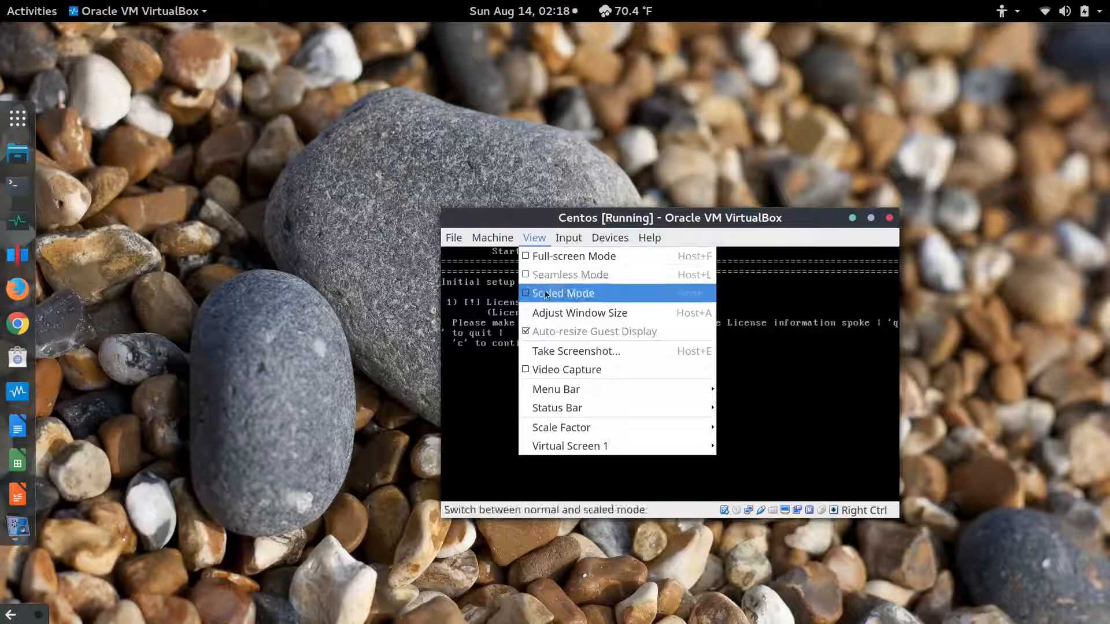
mouse_move(539, 430)
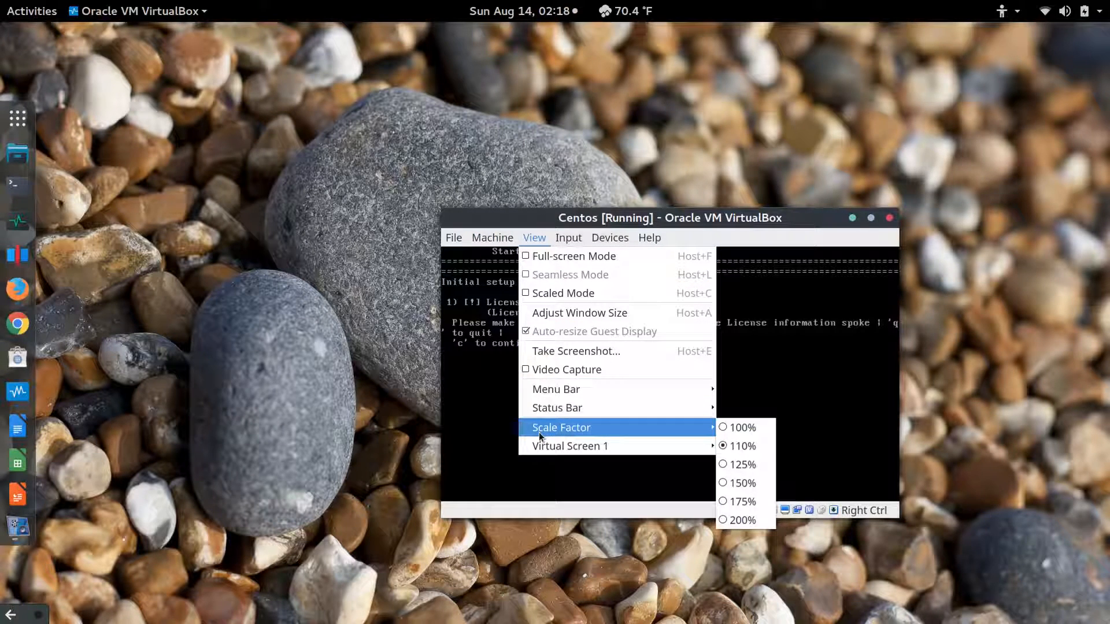
click(741, 501)
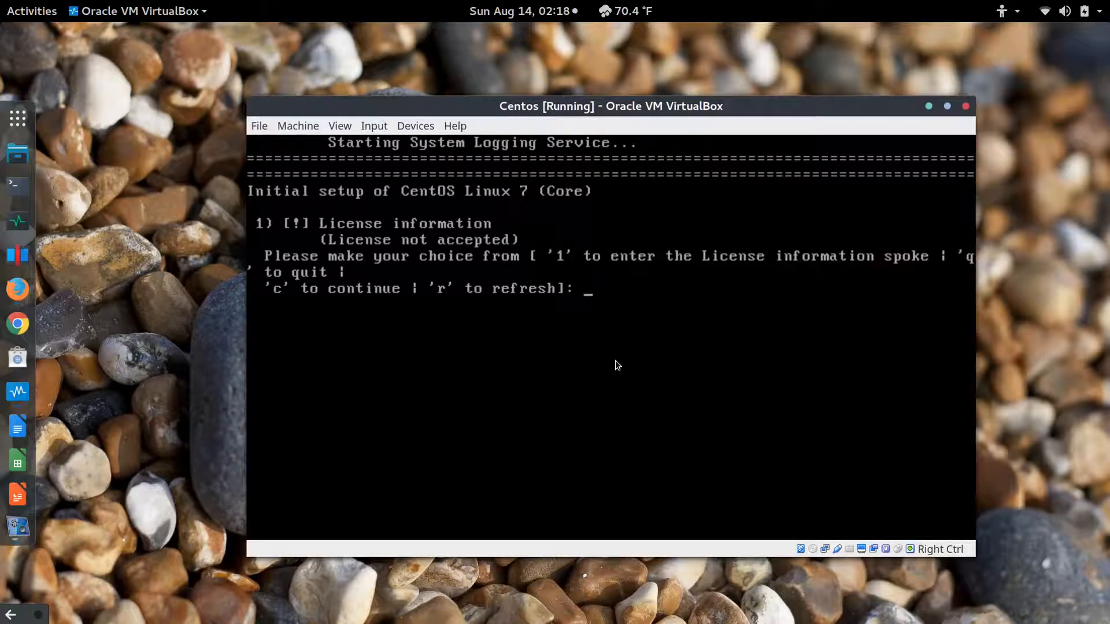
Try to continue the initial setup without accepting the license, then request to quit and decline with "no"
click(615, 360)
text(c)
key(Return)
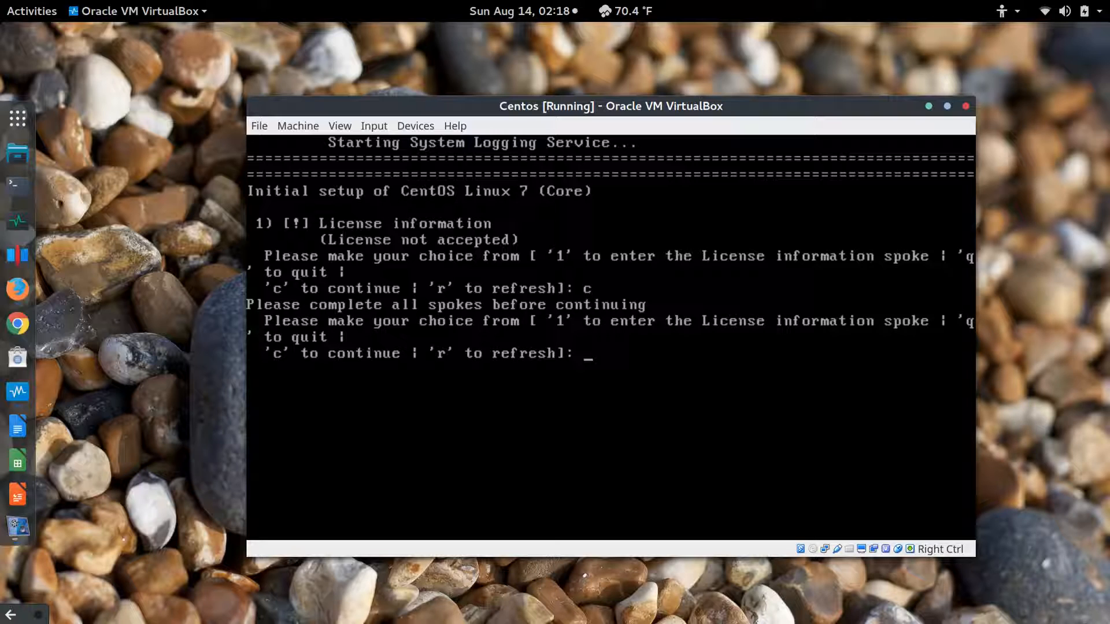
text(q)
key(Return)
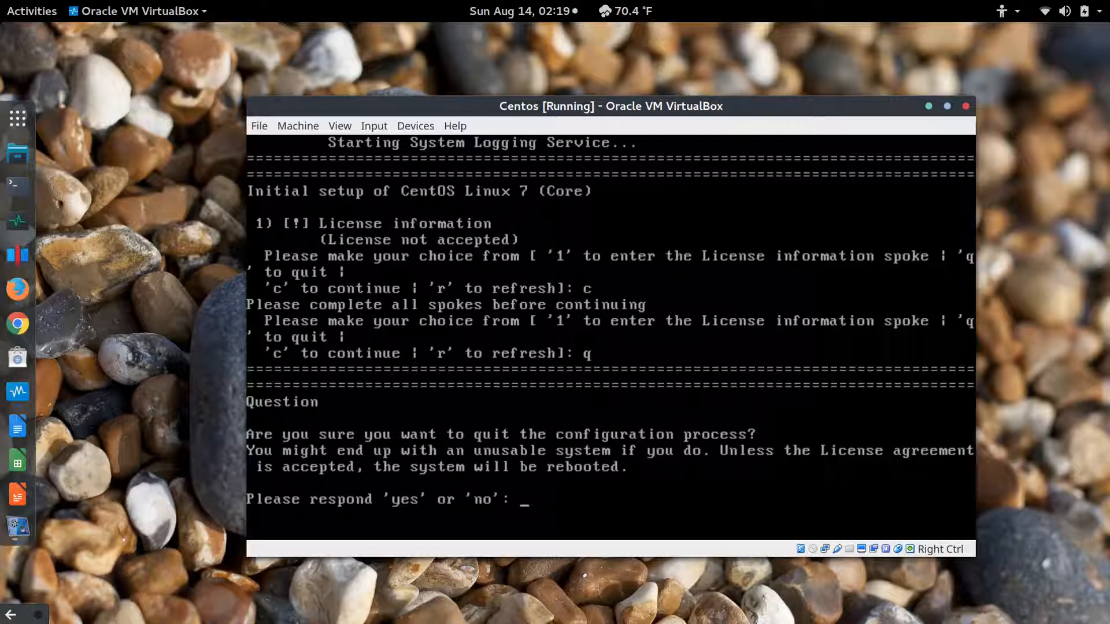
text(no)
key(Return)
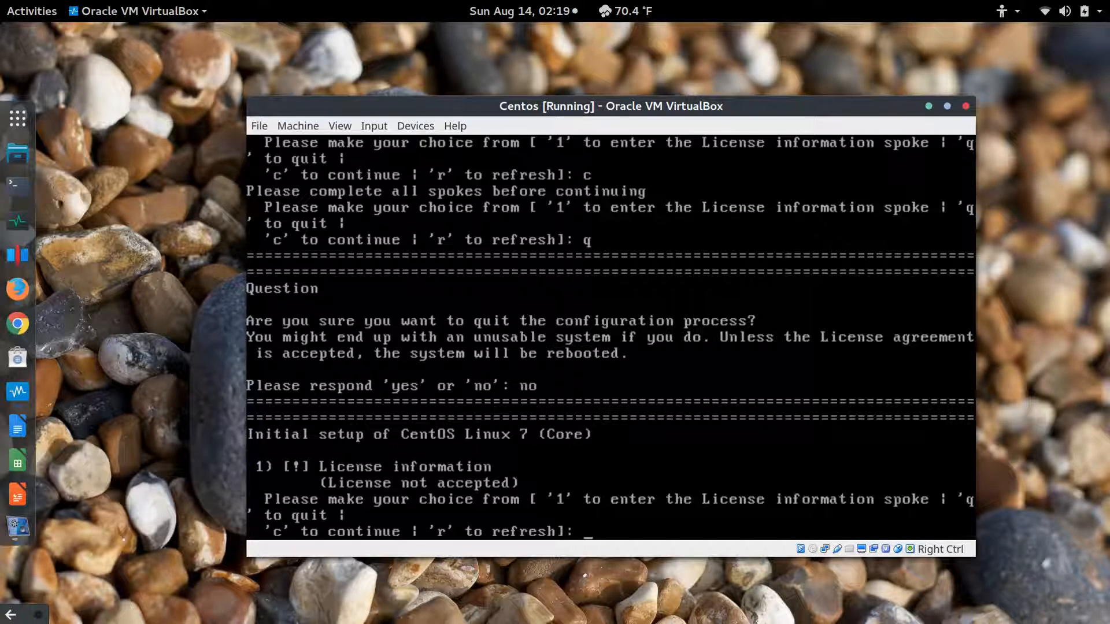
Accept the license agreement in the License information section and return to the initial setup overview
text(1)
key(Return)
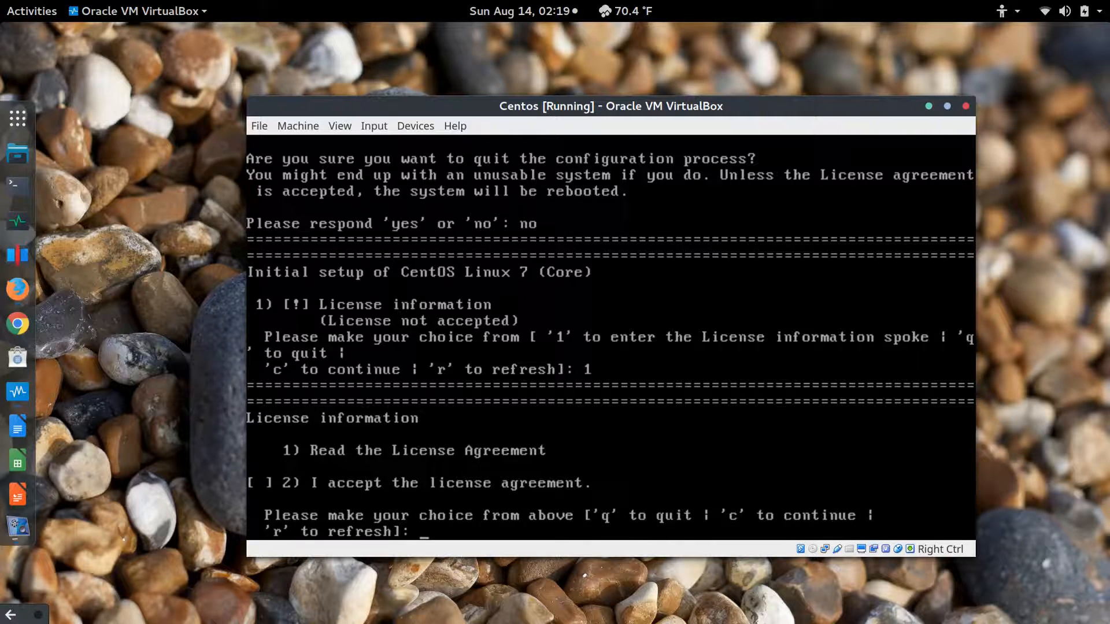
text(2)
key(Return)
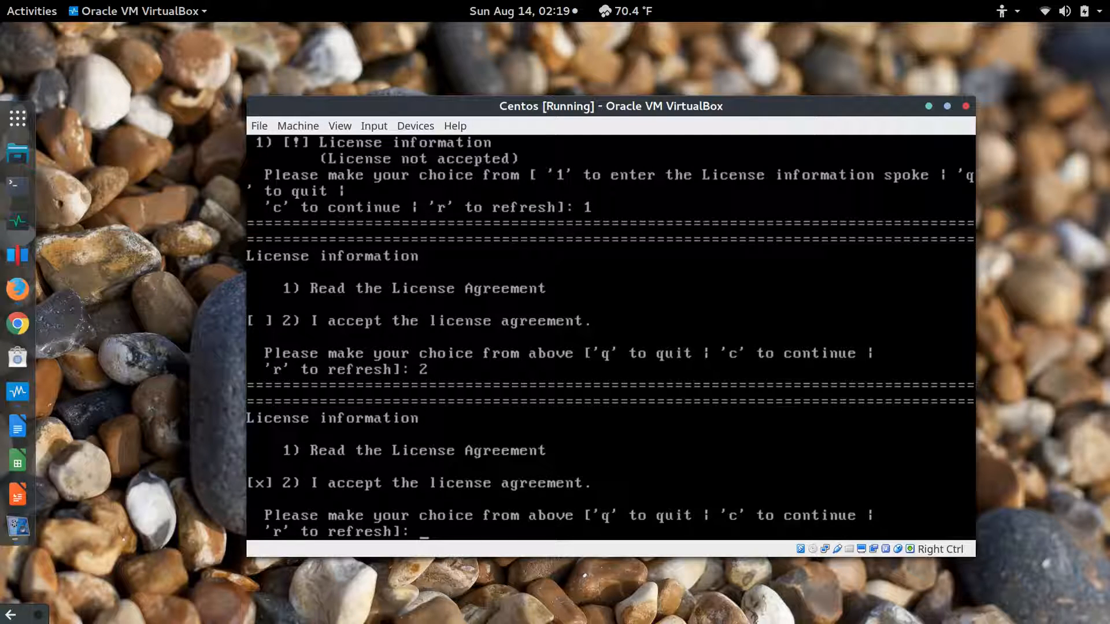
text(c)
key(Return)
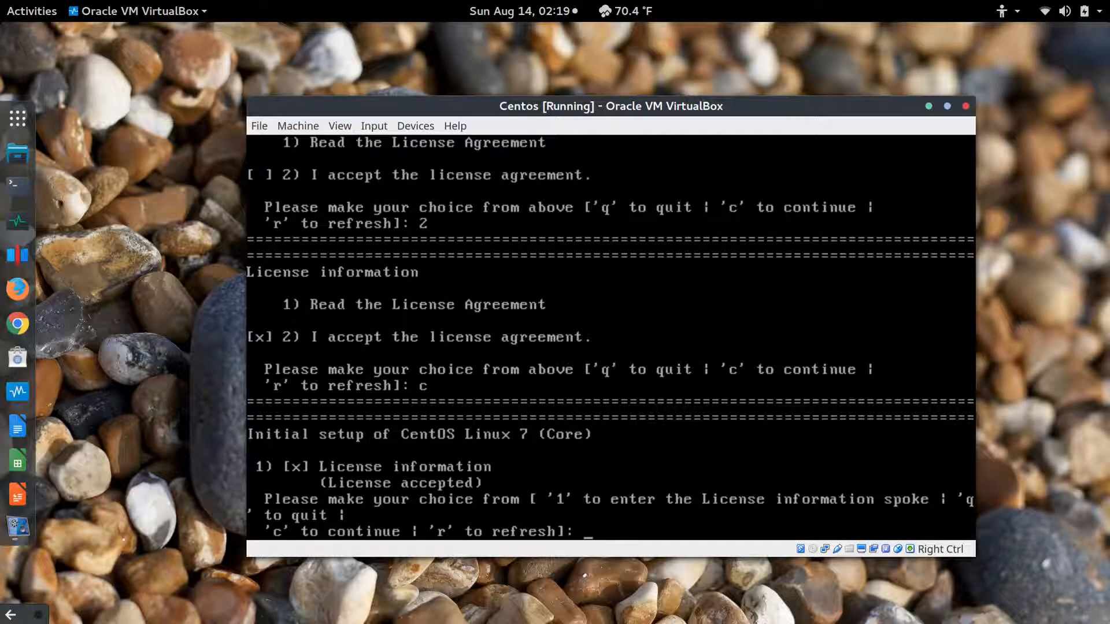
Reopen the License information section, switch the license acceptance off and on again, and return to the setup overview
text(1)
key(Return)
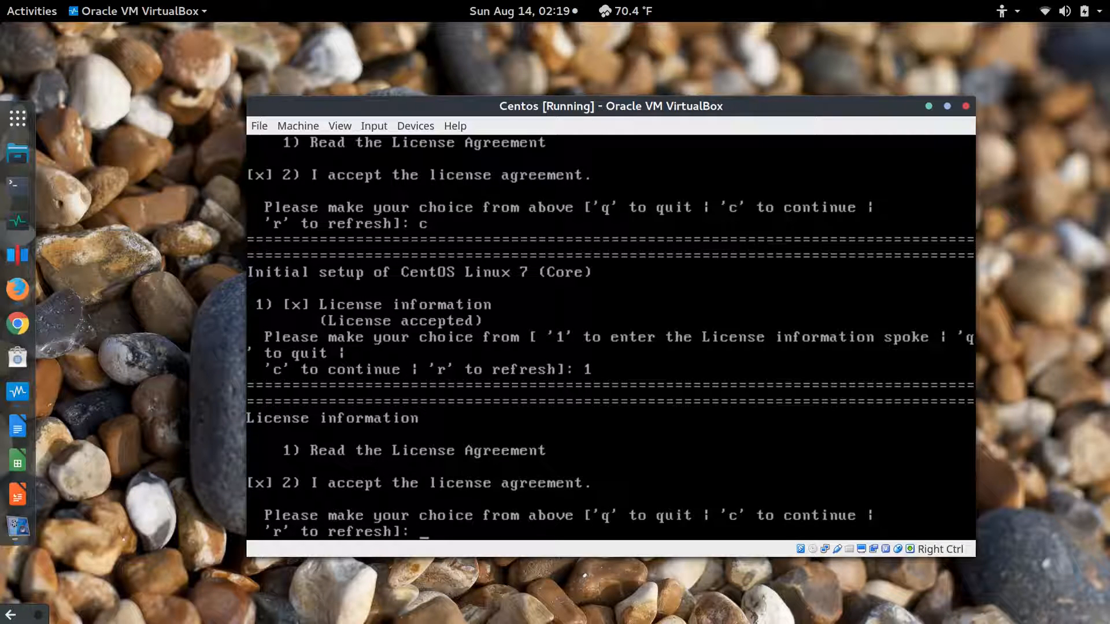
text(2)
key(Return)
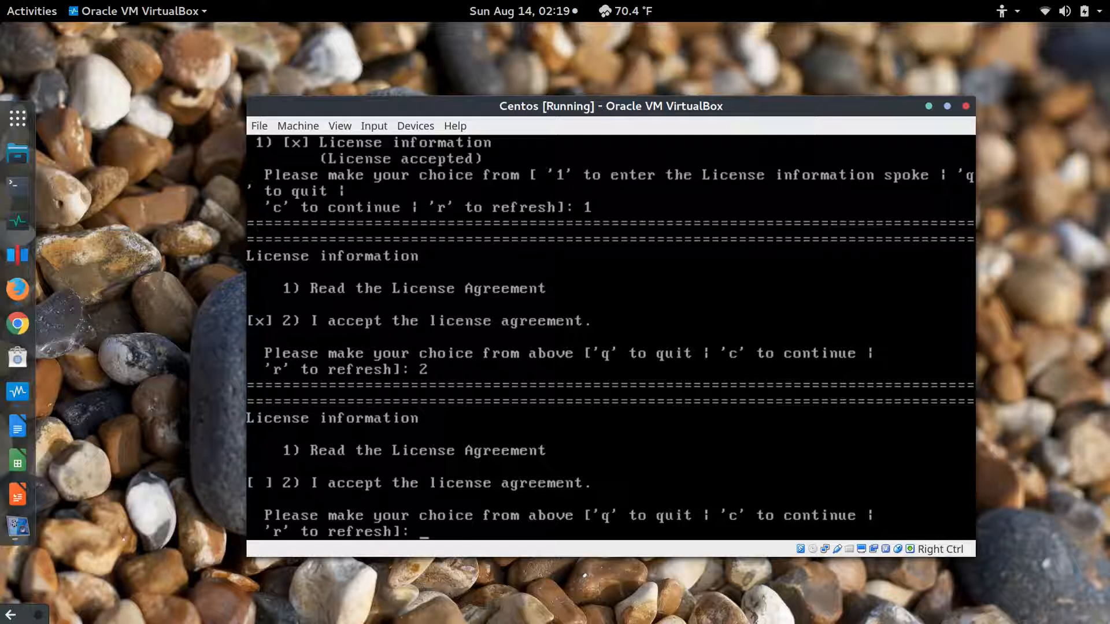
text(2)
key(Return)
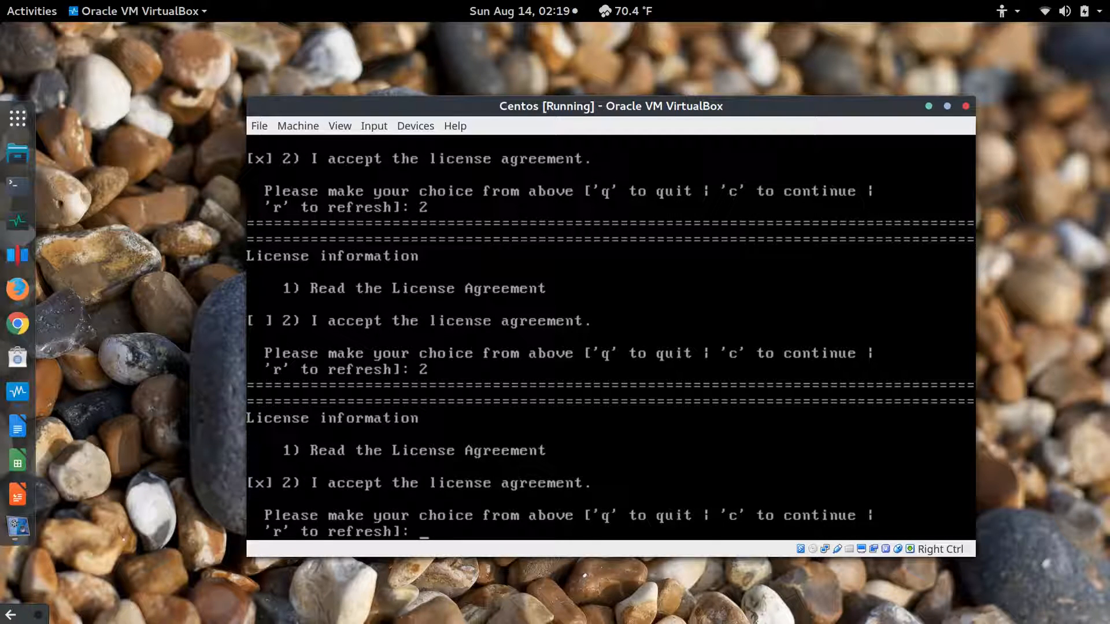
text(c)
key(Return)
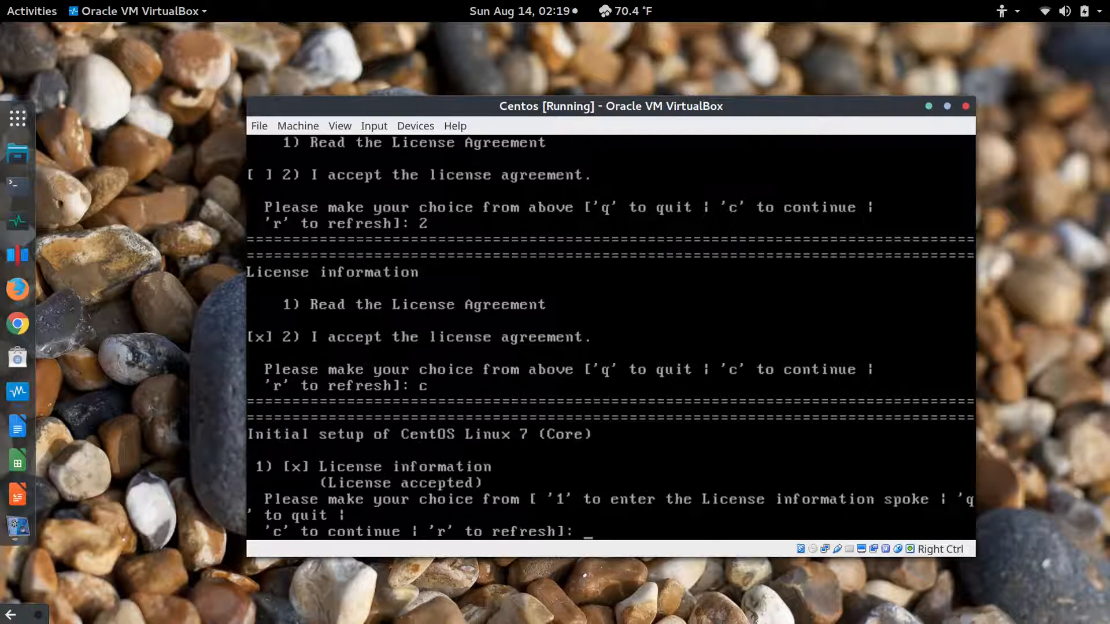
Complete the CentOS Linux 7 initial setup and continue to the graphical login screen
text(c)
key(Return)
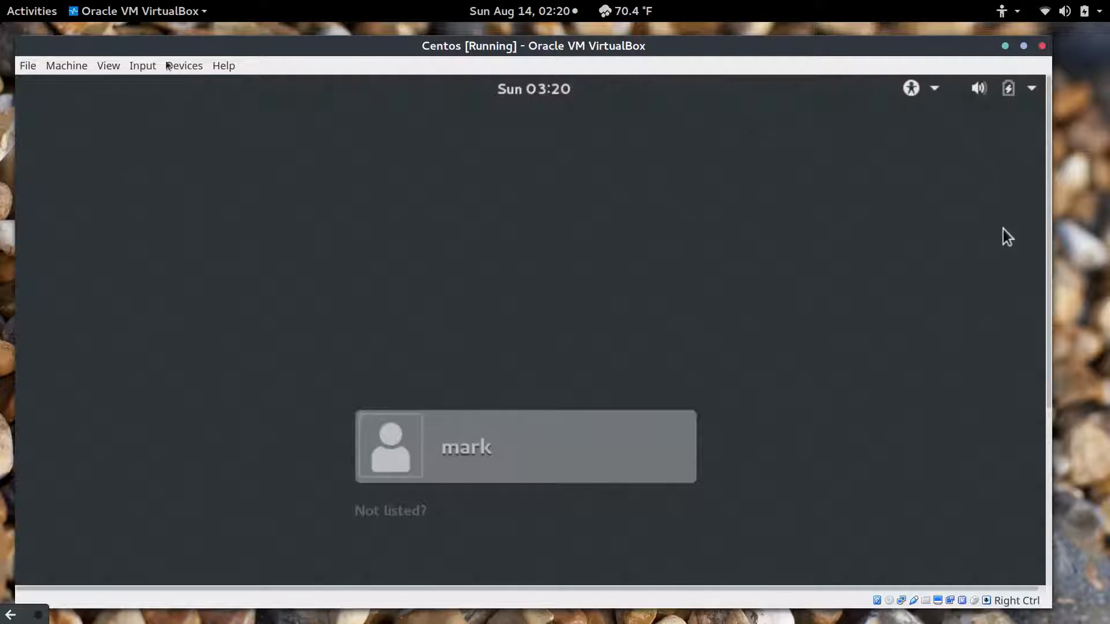
Set the virtual machine's display scale factor to 100%
click(110, 66)
mouse_move(177, 260)
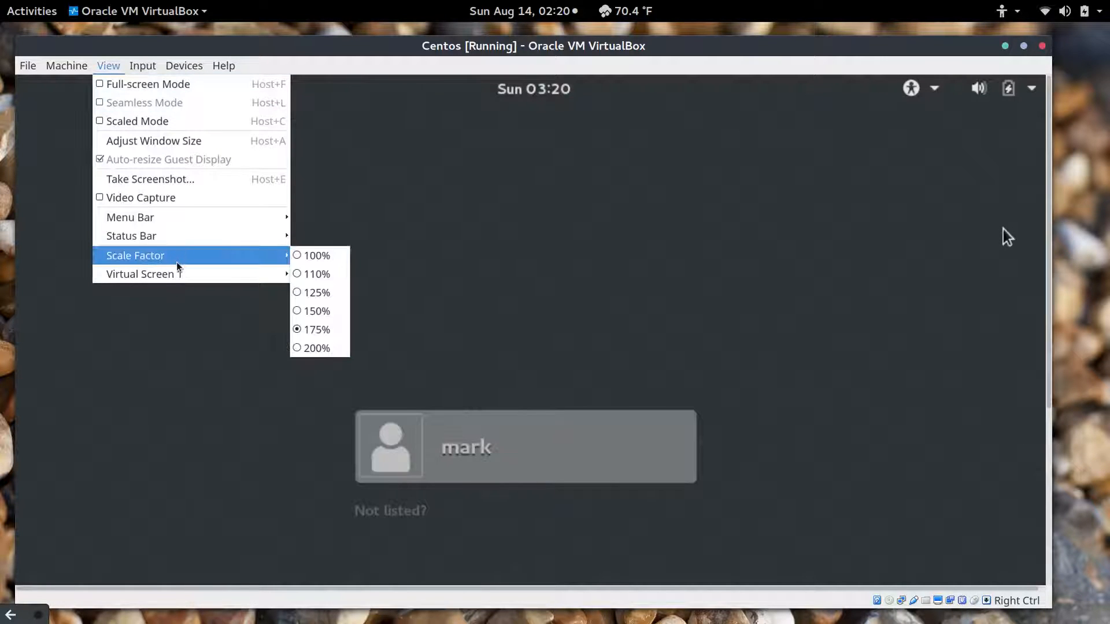
click(324, 262)
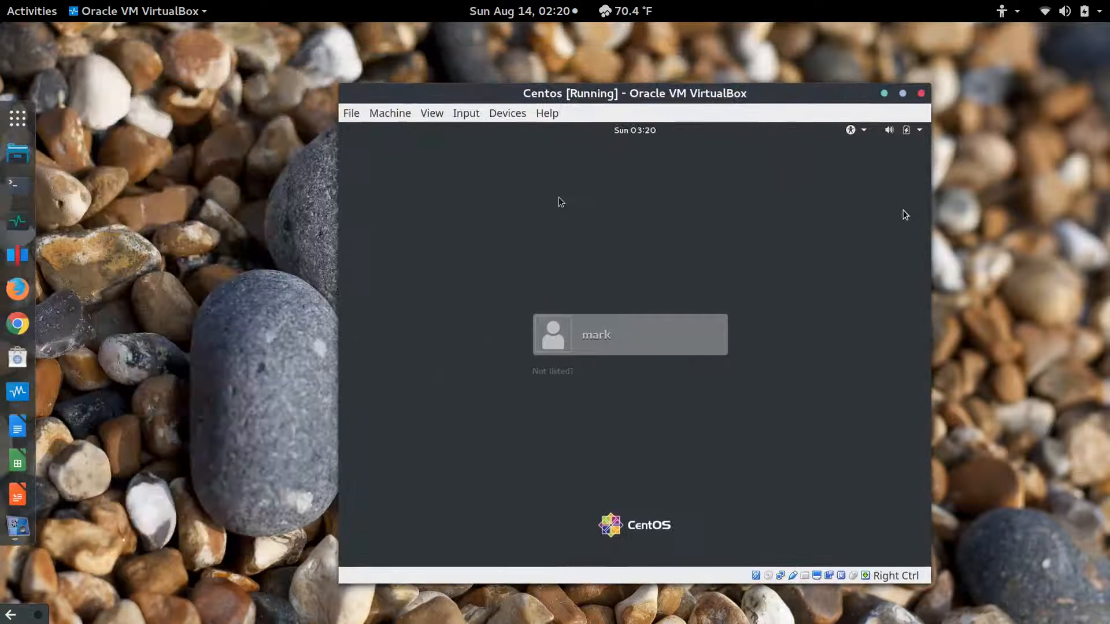
Try to insert the Guest Additions CD image into the virtual machine at the login screen
click(472, 114)
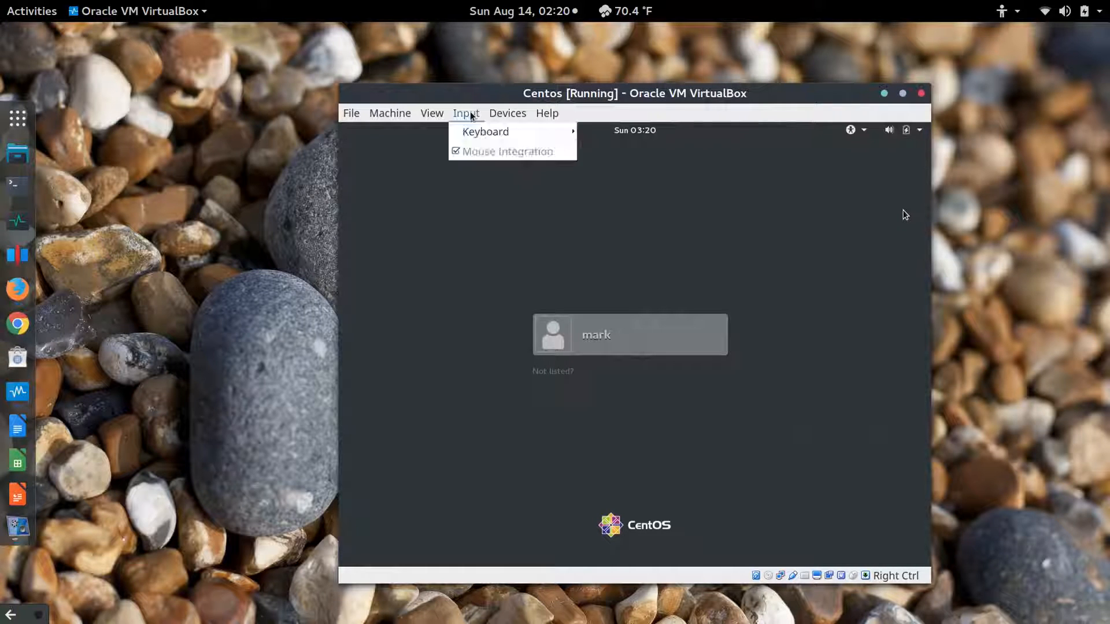
mouse_move(508, 114)
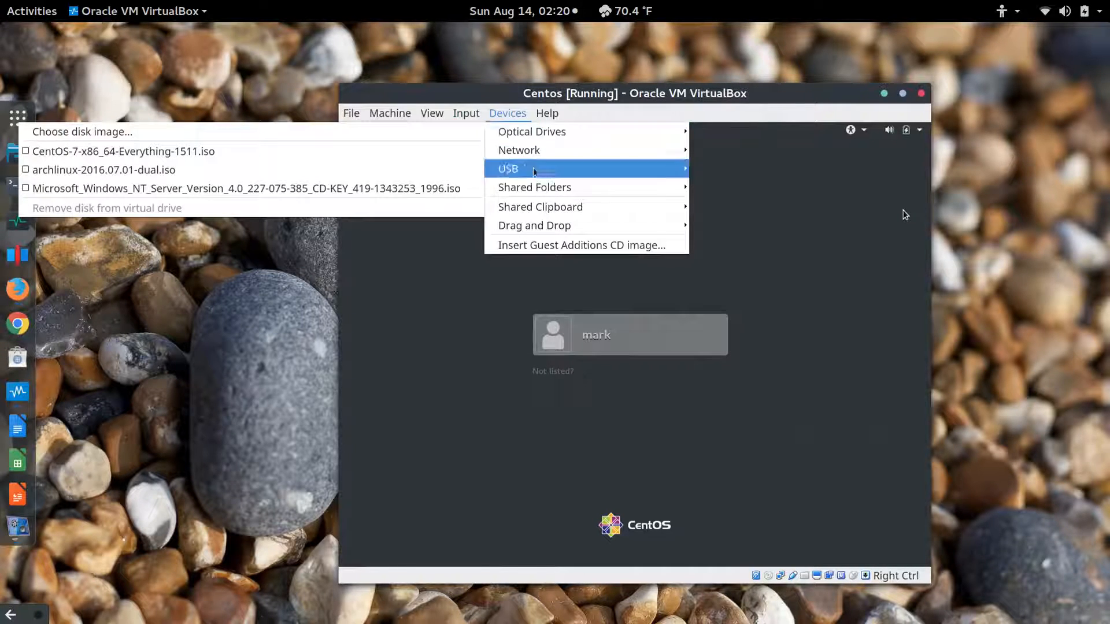
click(542, 245)
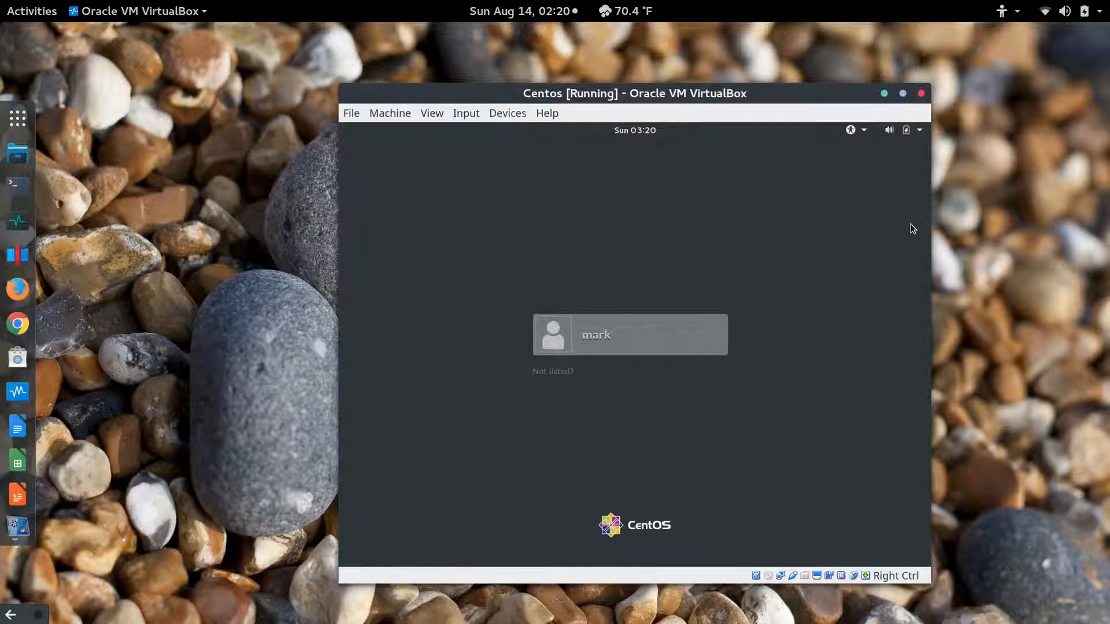
Sign in to the listed CentOS user account with the account password
click(606, 335)
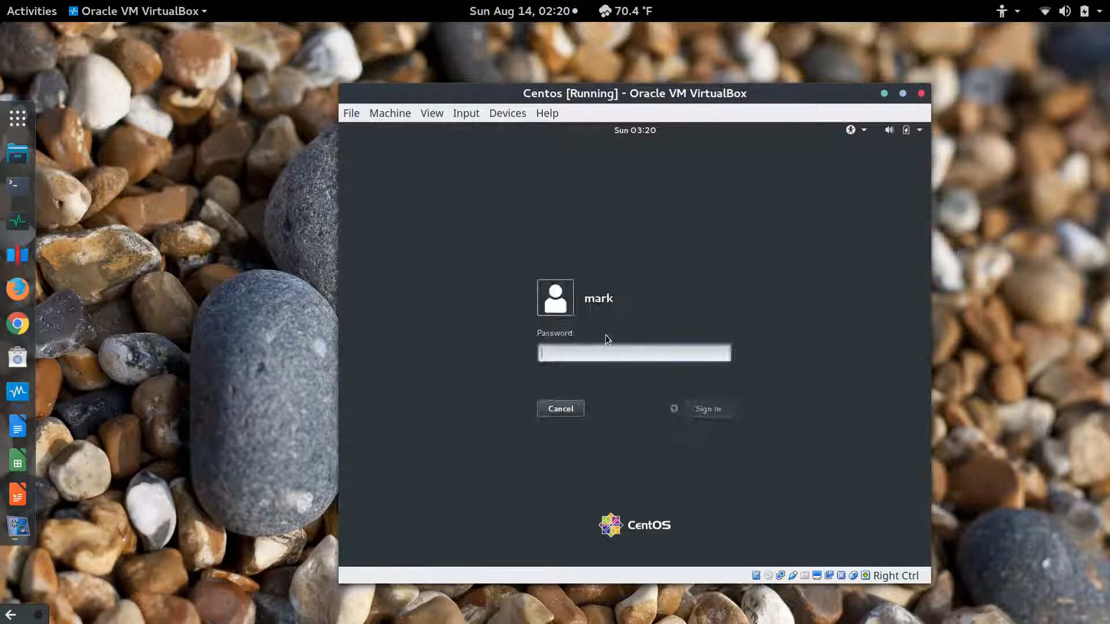
text(••••••)
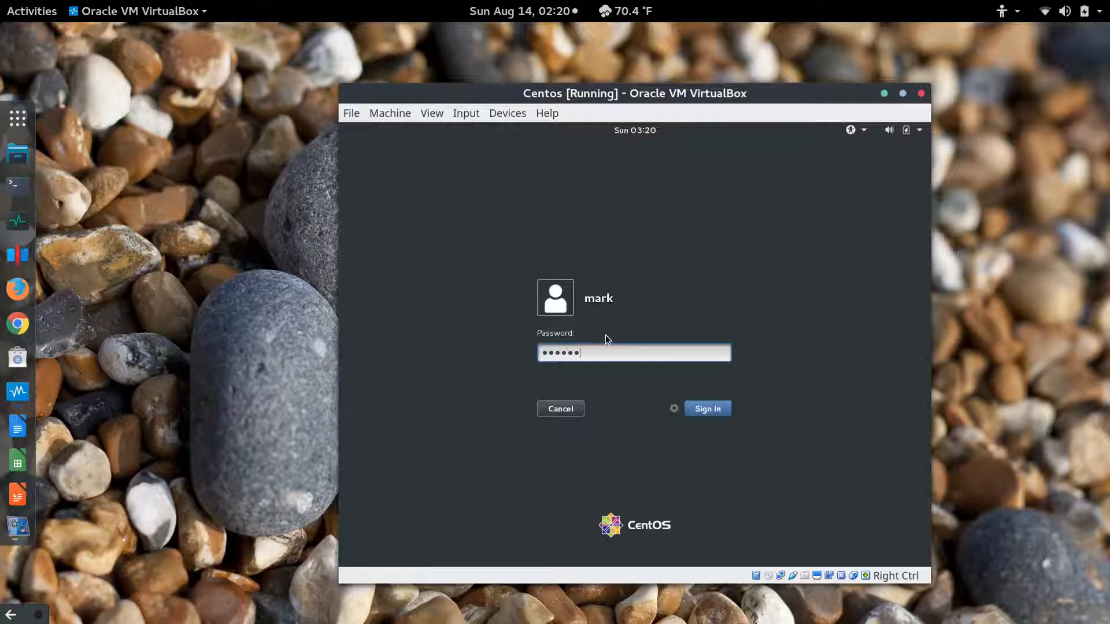
text(••••)
key(Return)
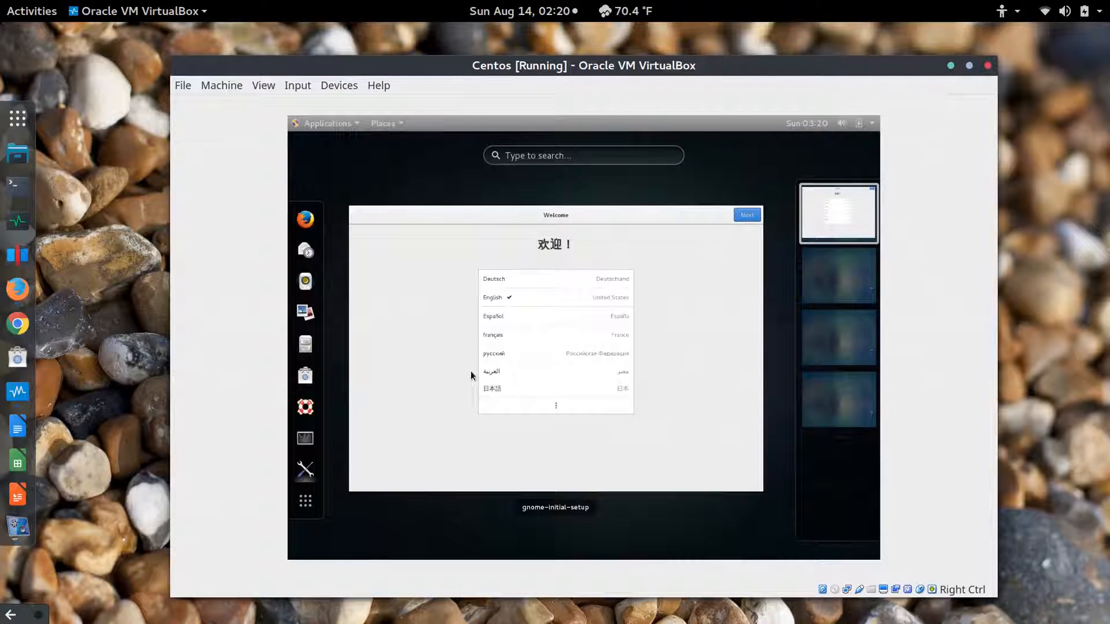
Finish the GNOME initial setup with English (United States) and the English (US) keyboard layout, and close the Getting Started help
click(746, 215)
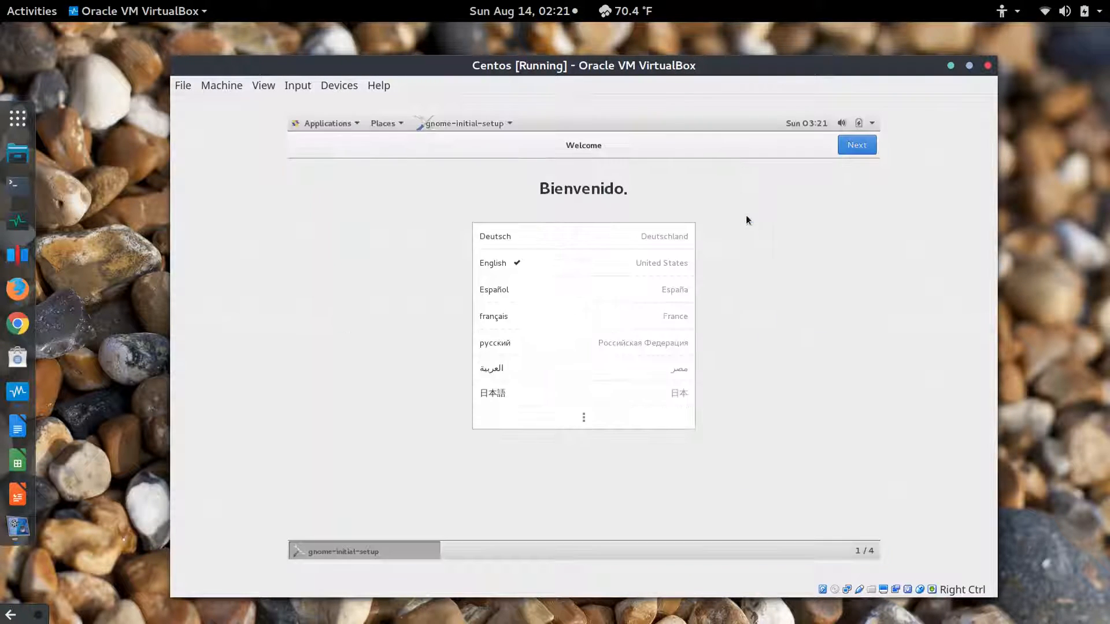
click(865, 146)
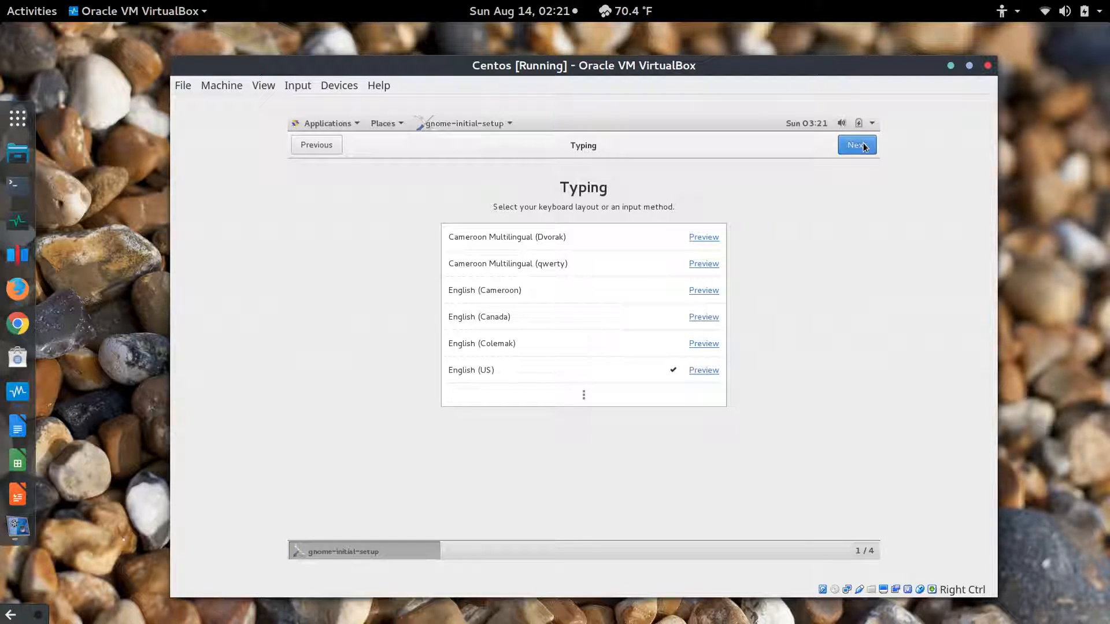
click(864, 147)
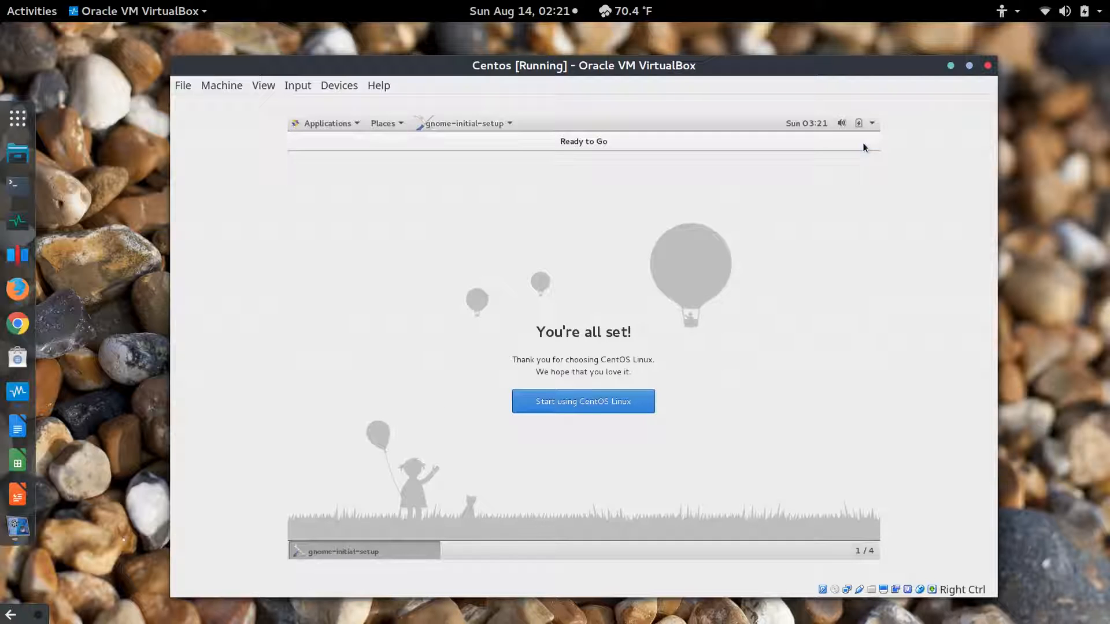
click(566, 404)
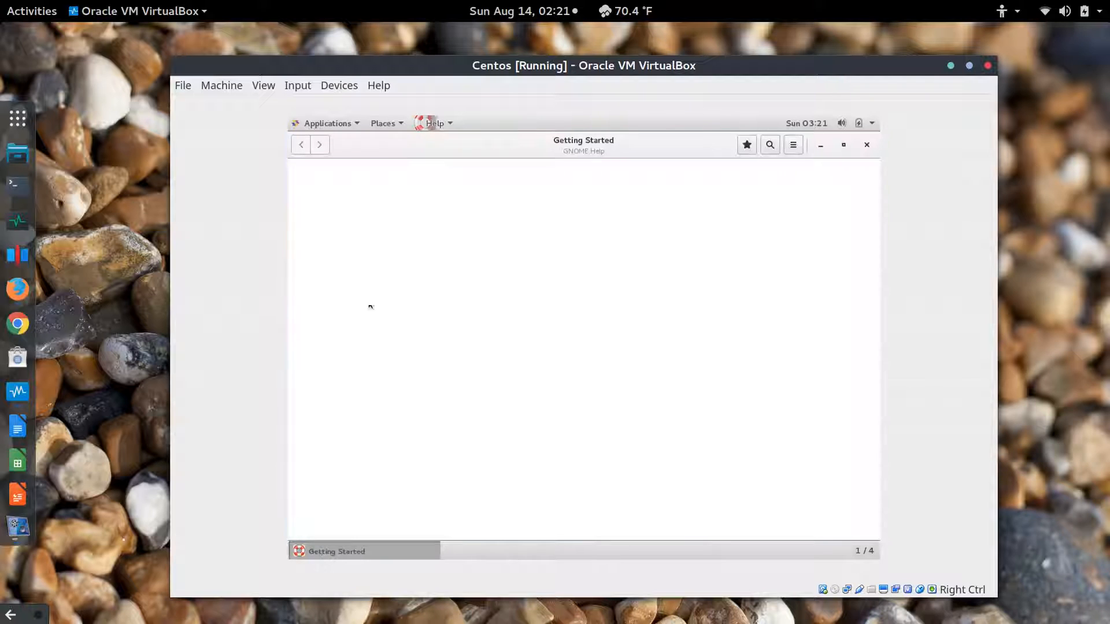
click(866, 145)
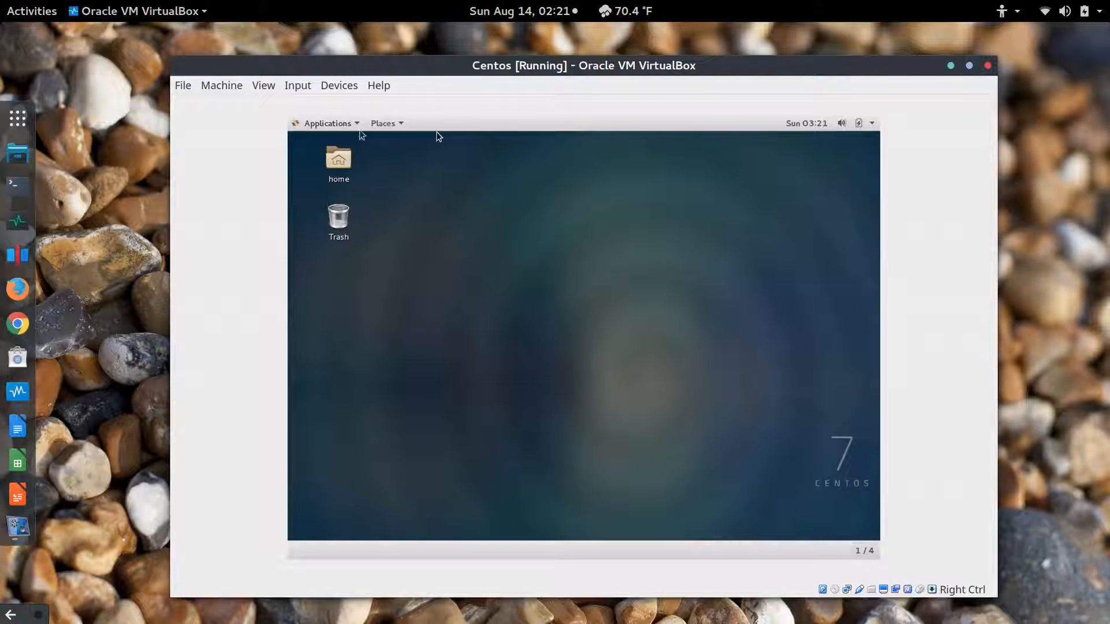
Insert the Guest Additions CD image into the running machine and run its software
click(350, 88)
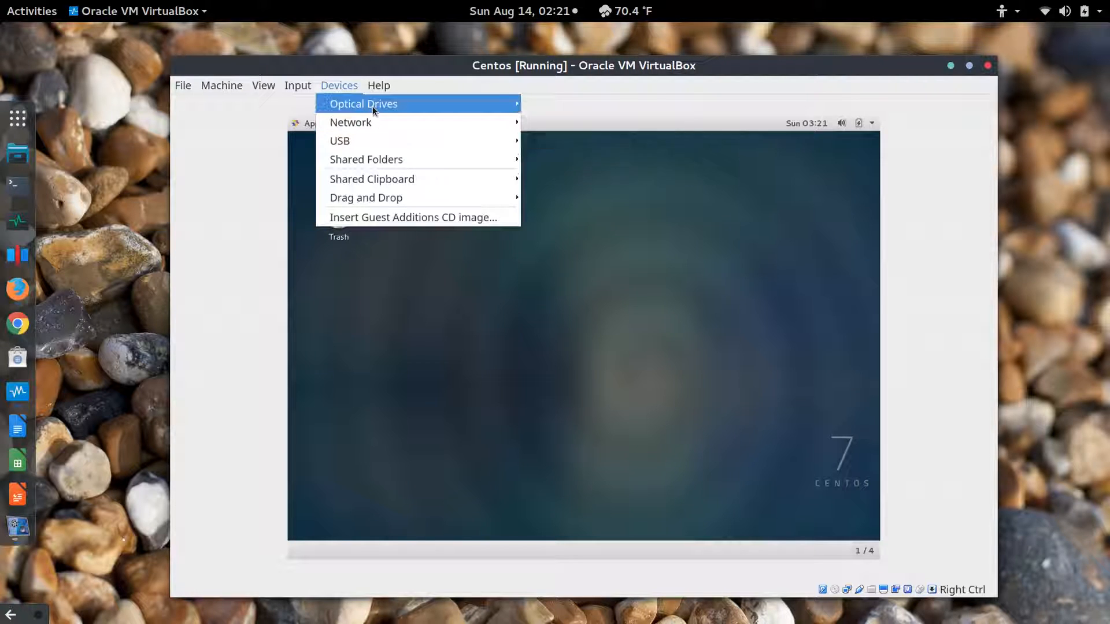
mouse_move(372, 106)
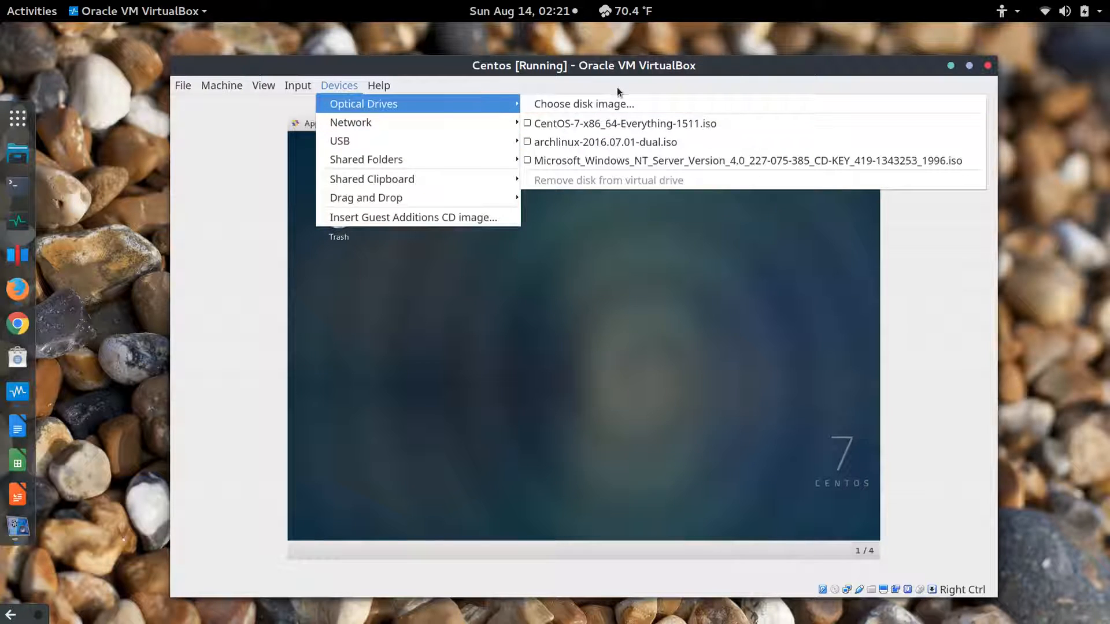
click(396, 220)
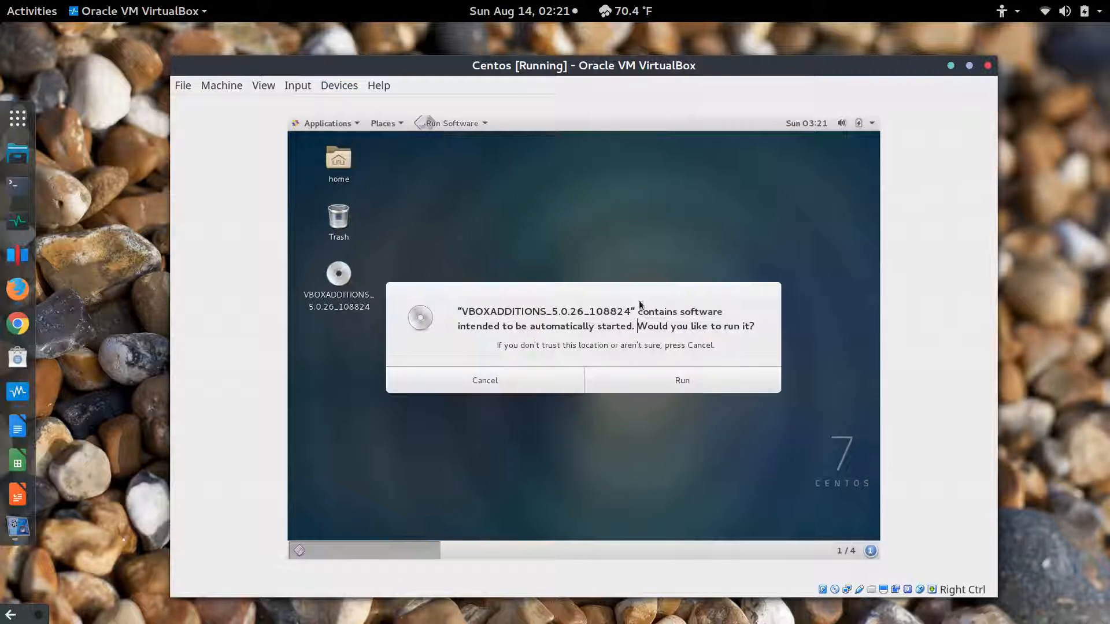
click(644, 385)
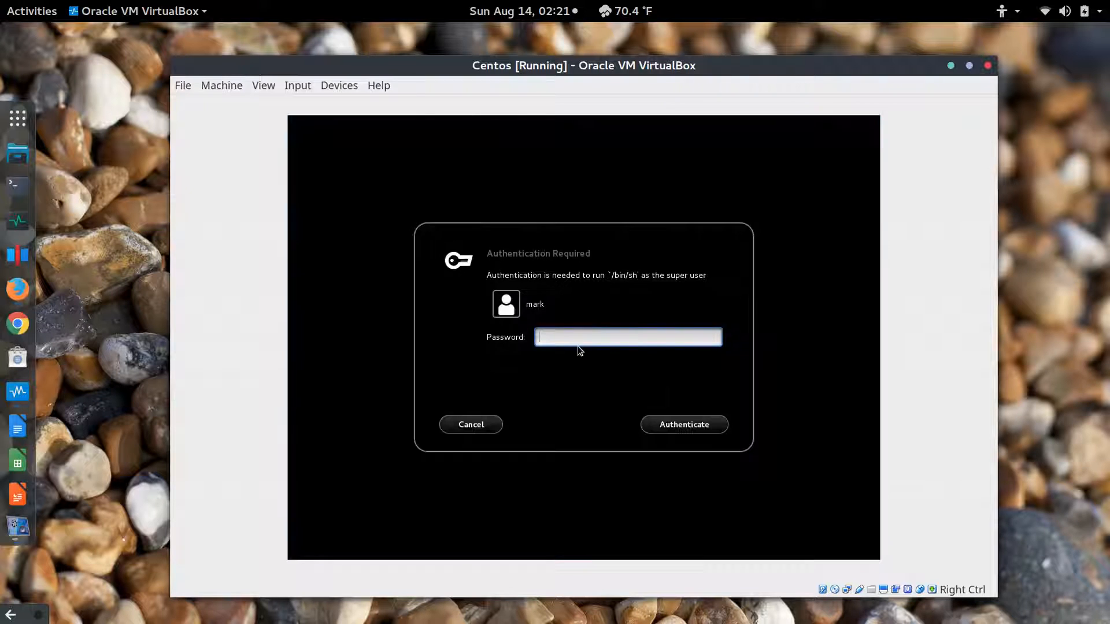
Authenticate the Guest Additions installer as super user with the account password
text(*****)
key(BackSpace)
key(BackSpace)
key(BackSpace)
key(BackSpace)
key(BackSpace)
text(********)
click(726, 424)
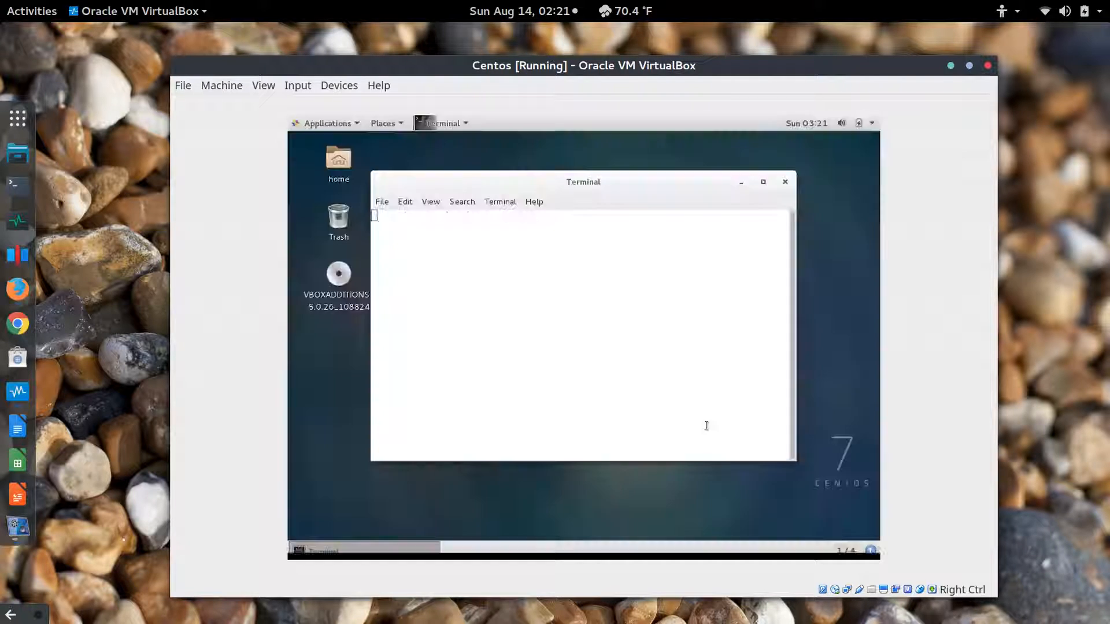
Turn off system theme colors in the terminal's profile preferences and apply the built-in White on black scheme
click(432, 200)
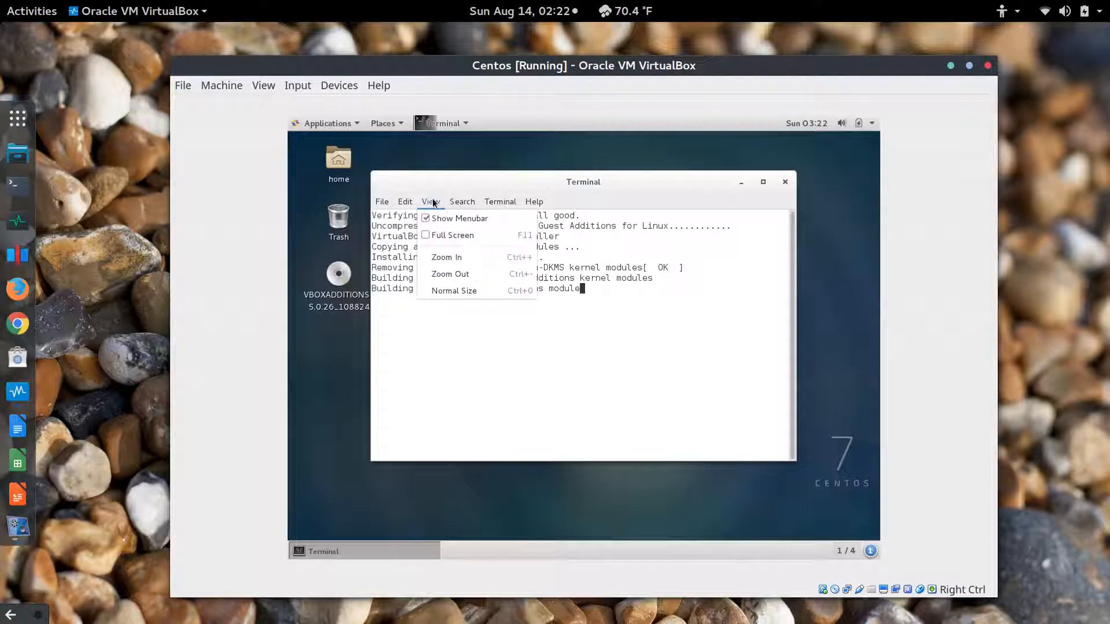
mouse_move(500, 202)
mouse_move(405, 201)
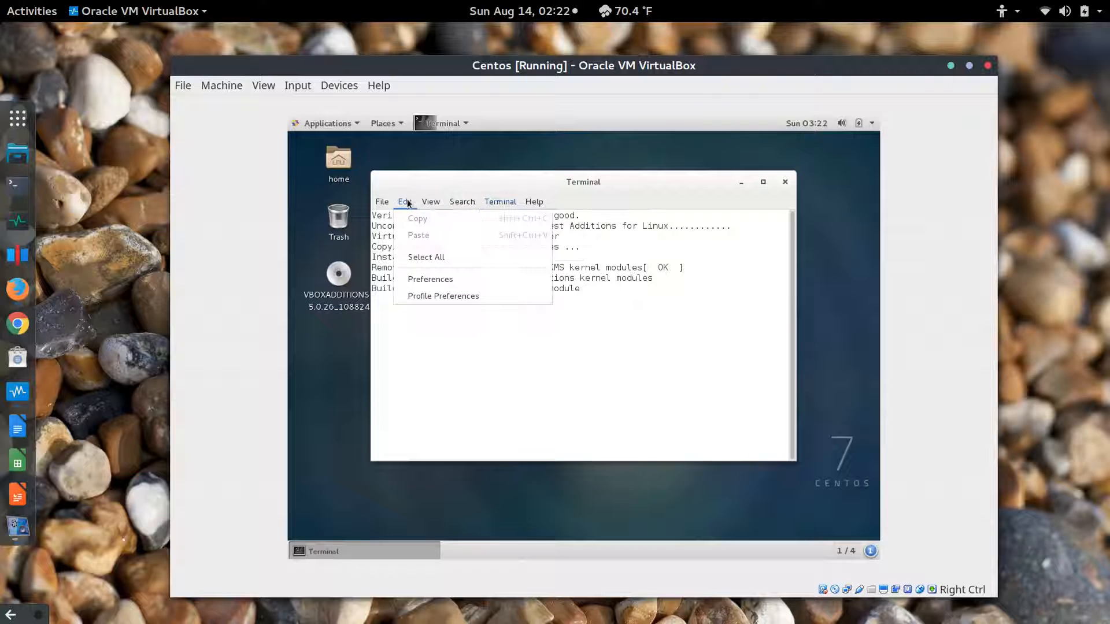
click(425, 295)
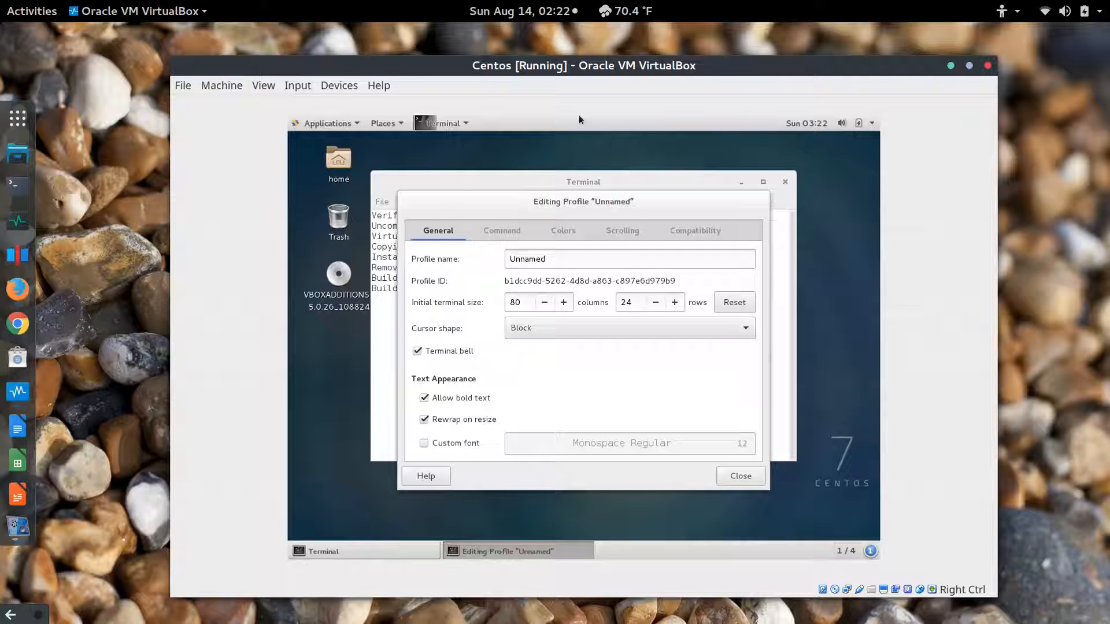
drag(532, 205, 520, 194)
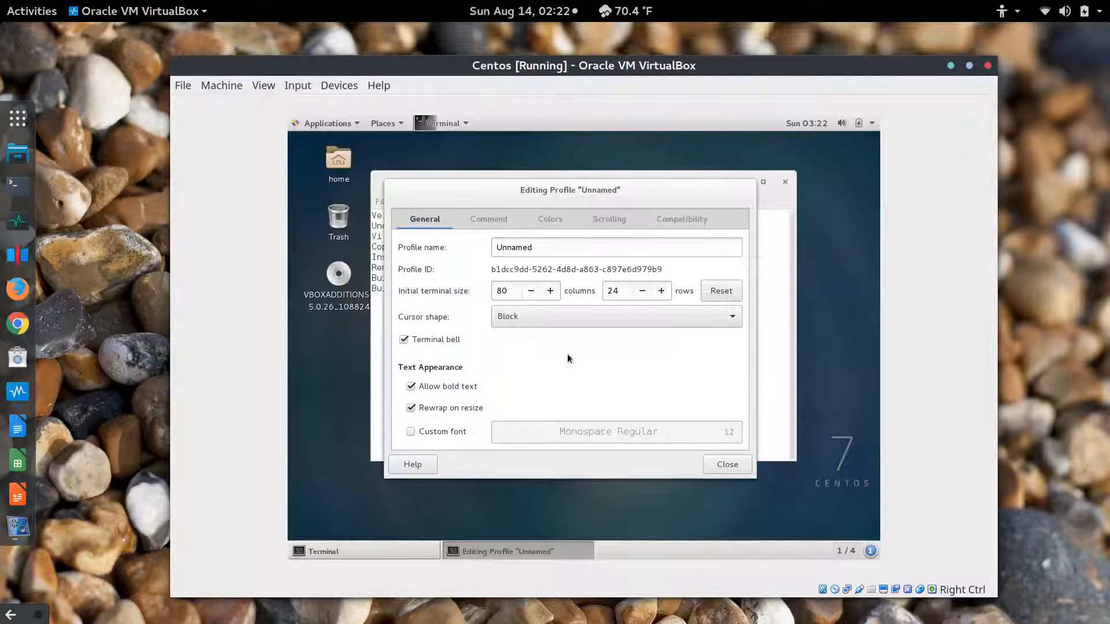
click(555, 219)
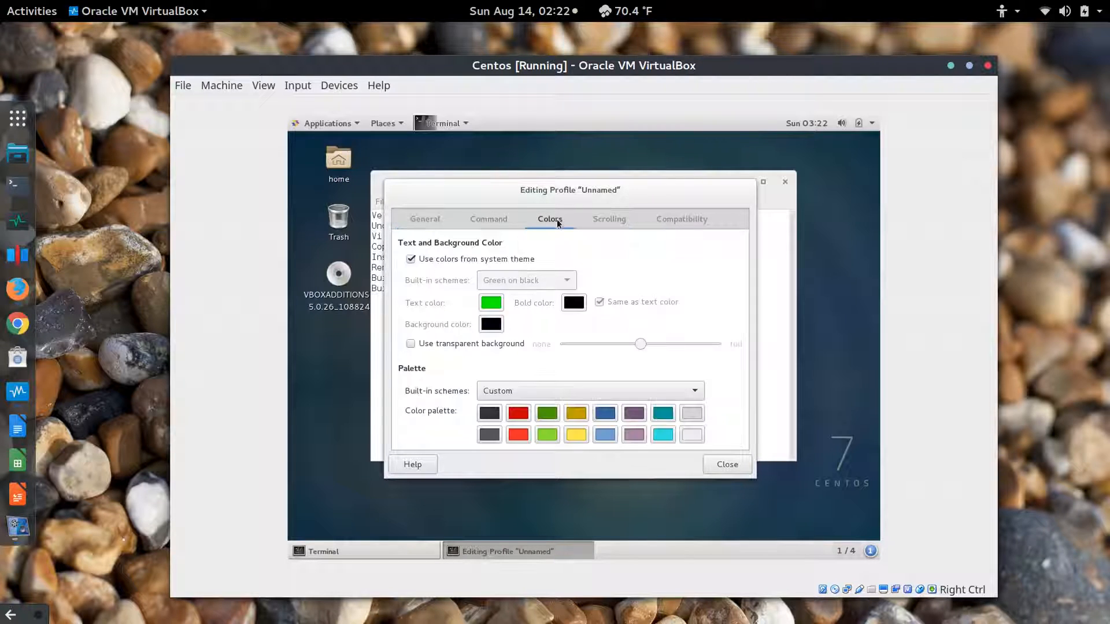
click(410, 259)
click(526, 280)
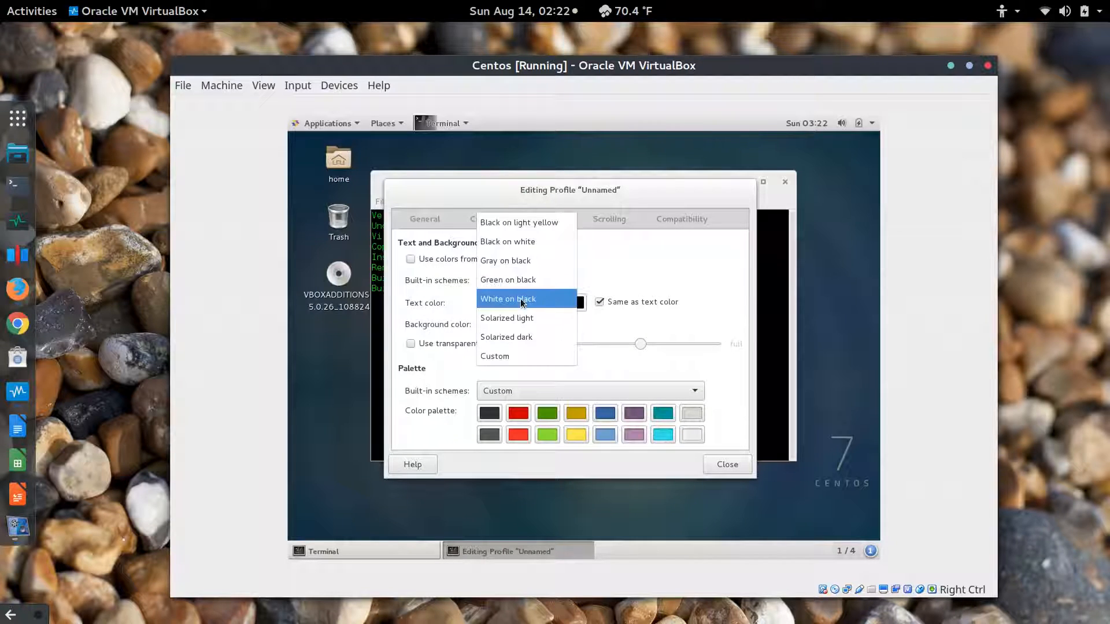
click(523, 300)
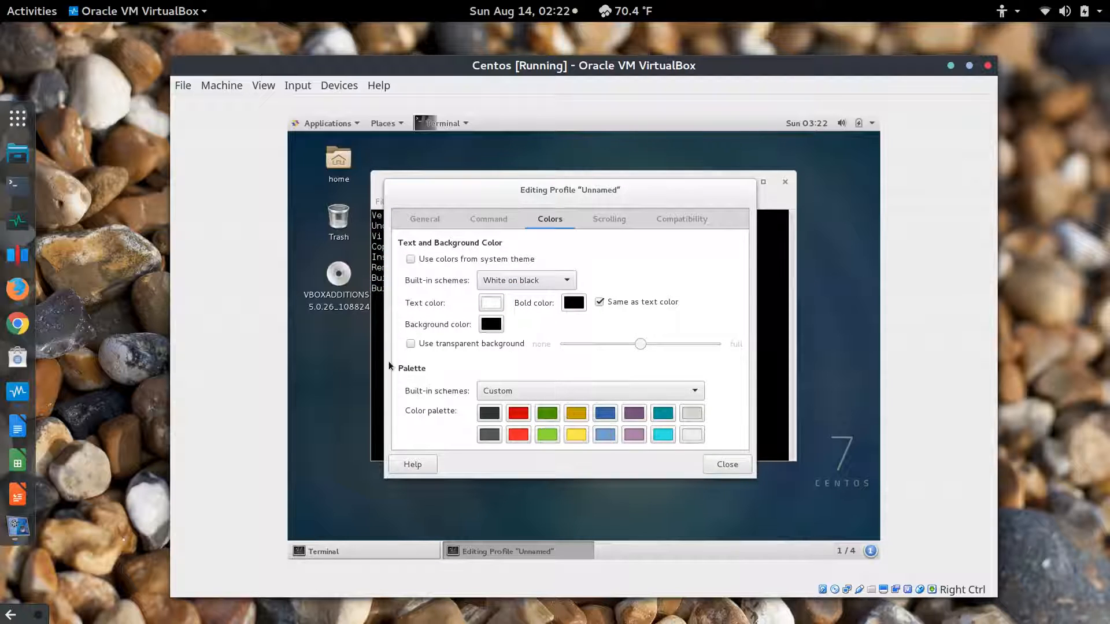
Enable a transparent terminal background with slightly reduced transparency, close the profile settings, and move the terminal clear of the desktop icons
click(410, 344)
drag(641, 344, 625, 344)
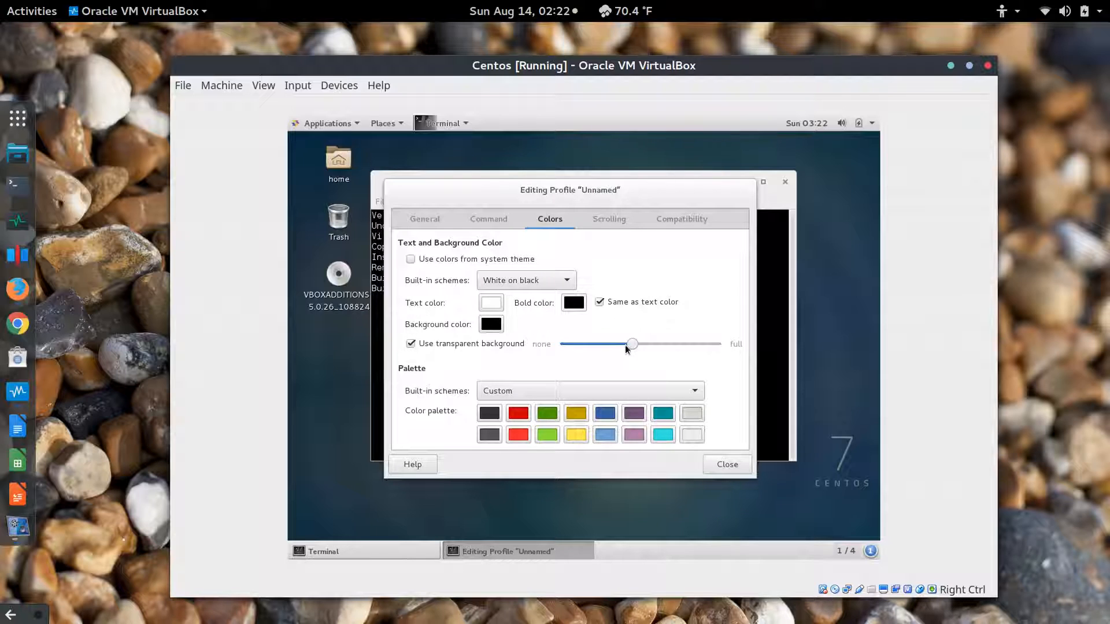
click(721, 464)
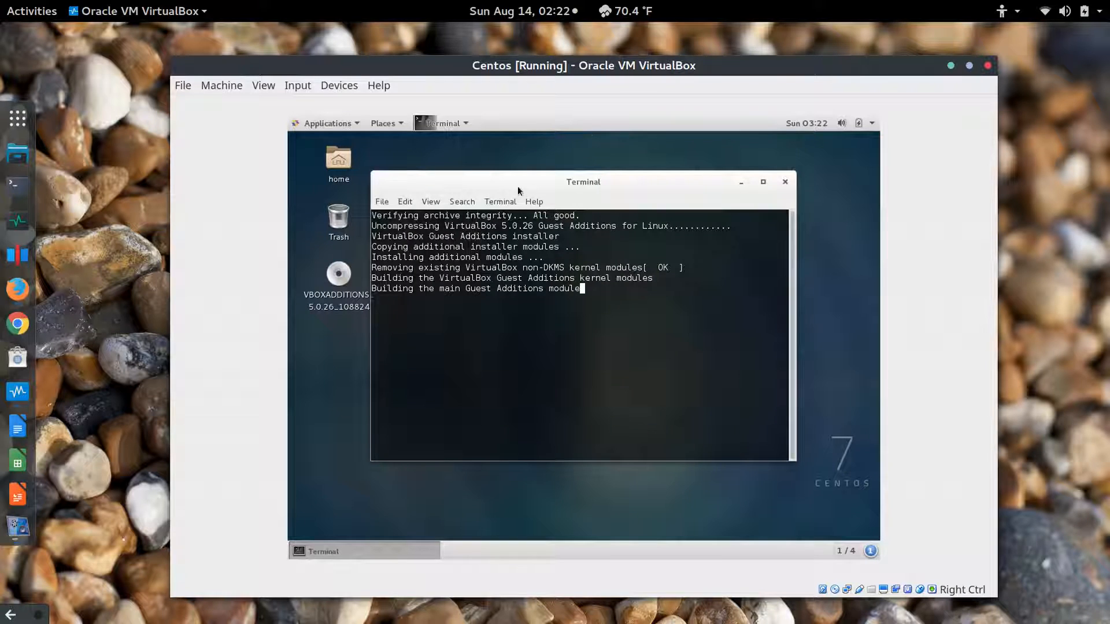
drag(518, 186, 557, 222)
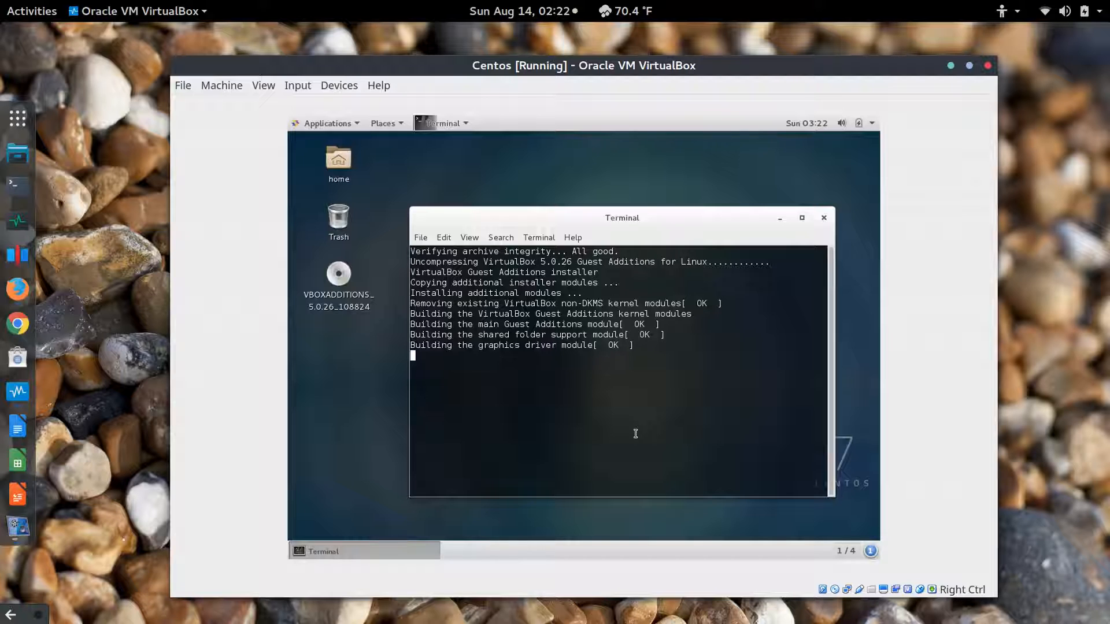
Check the activities overview, return to the terminal, and close it once the Guest Additions installation finishes
mouse_move(289, 118)
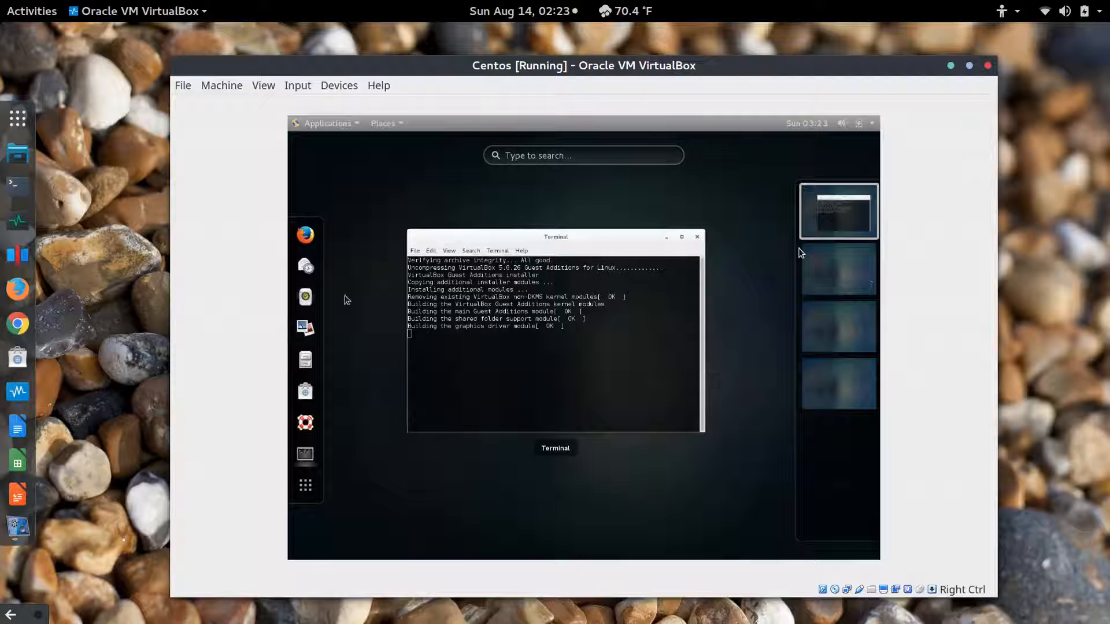
click(604, 377)
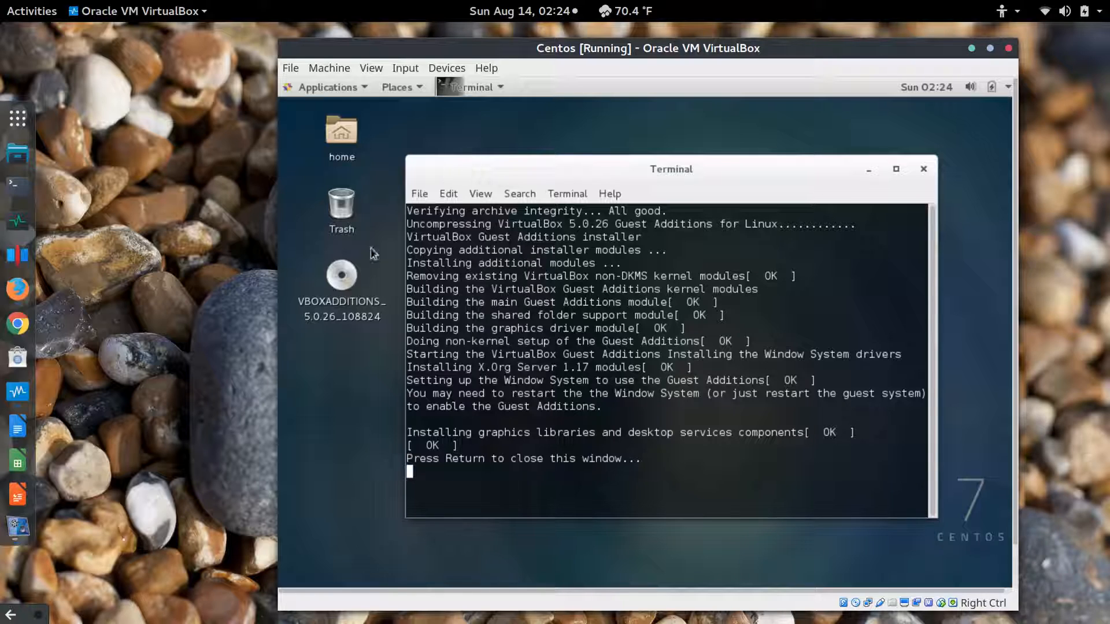
key(Return)
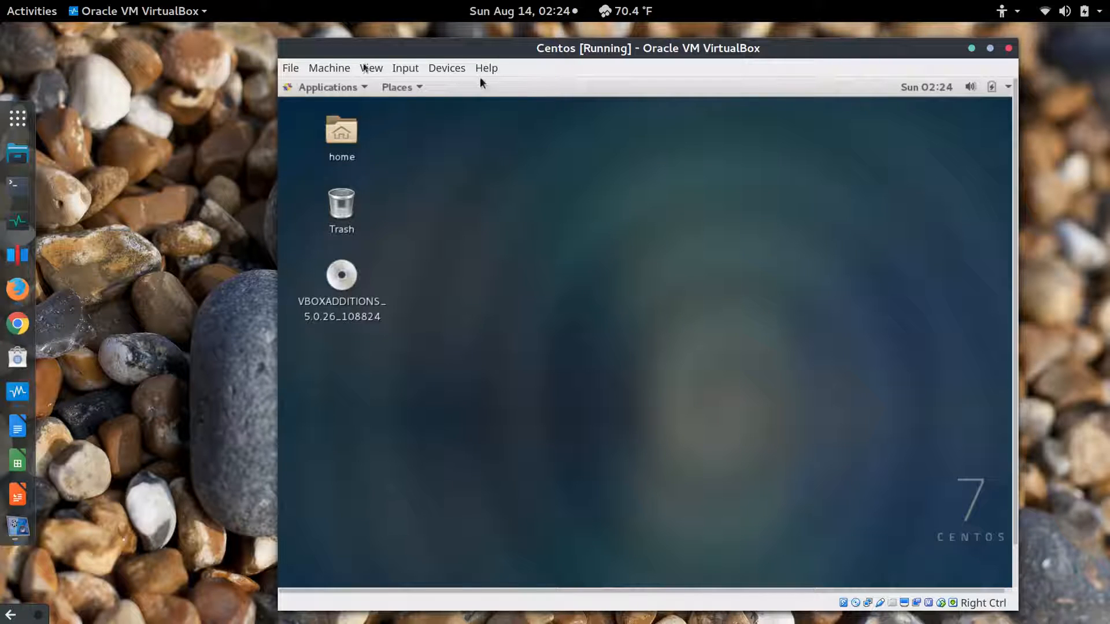
Set the display scale factor to 100% and enlarge the virtual machine window
click(371, 68)
mouse_move(433, 248)
mouse_move(432, 271)
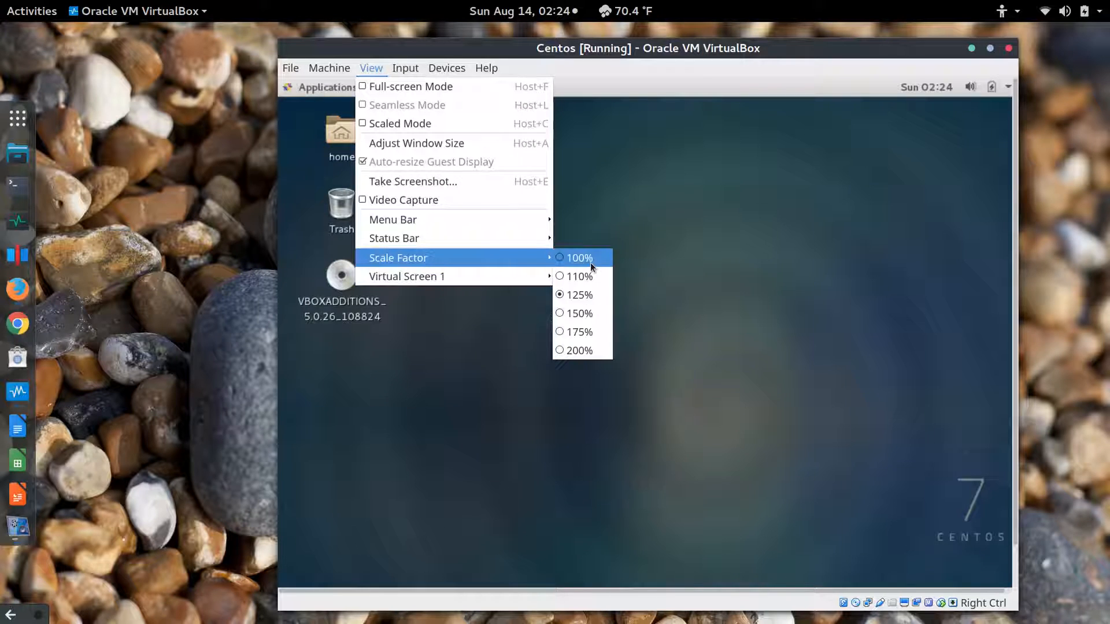
click(589, 260)
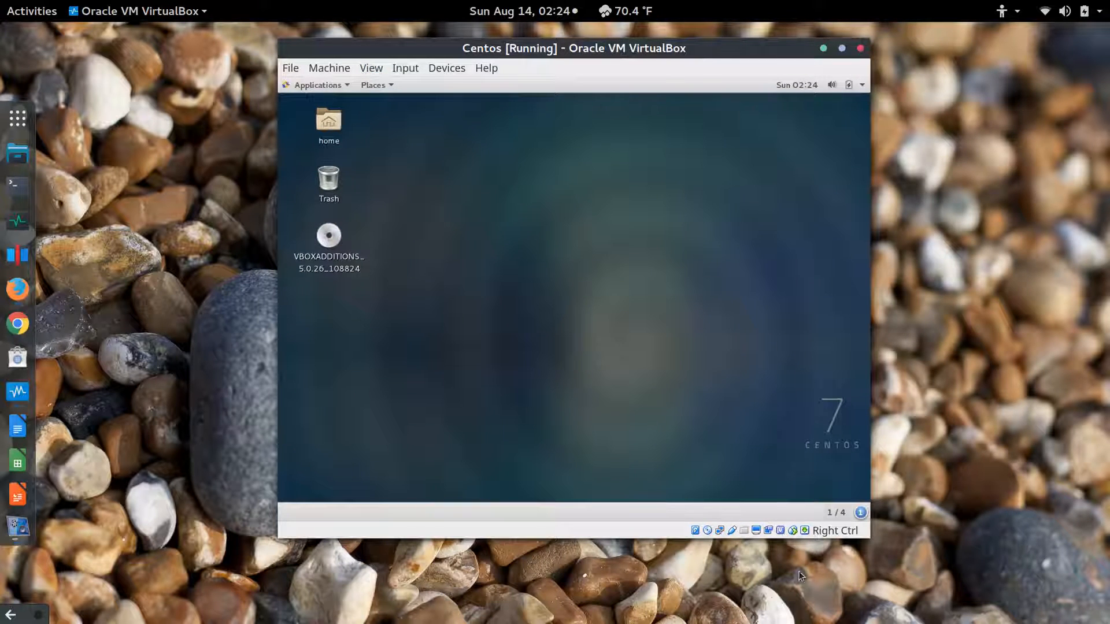
drag(884, 533, 979, 572)
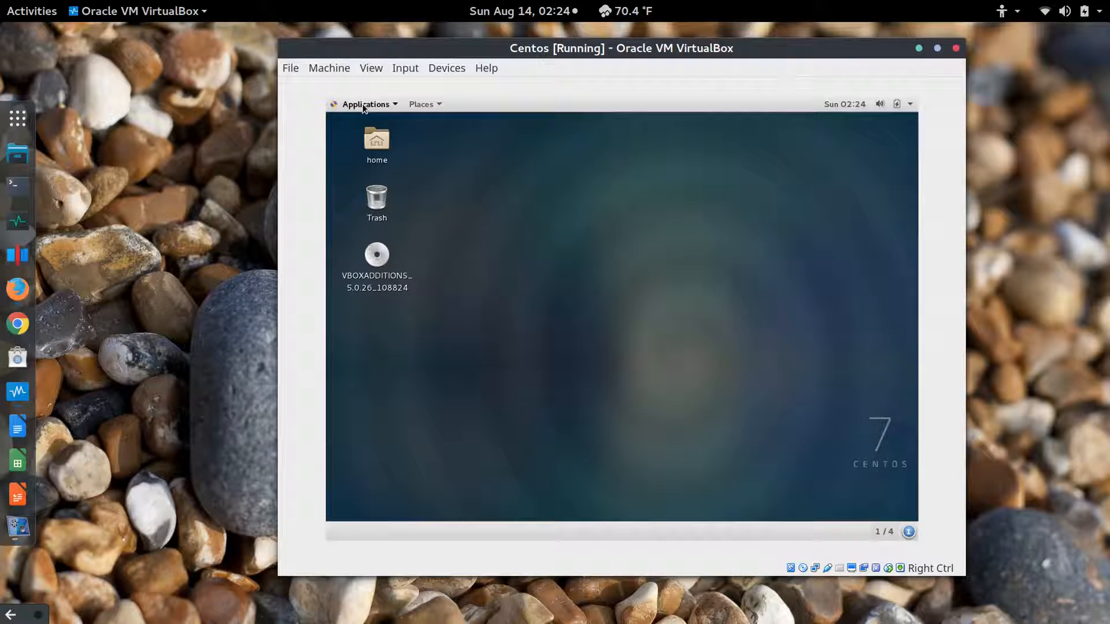
Reboot the virtual machine from a terminal root shell started with sudo bash, authenticating with the account password
click(431, 108)
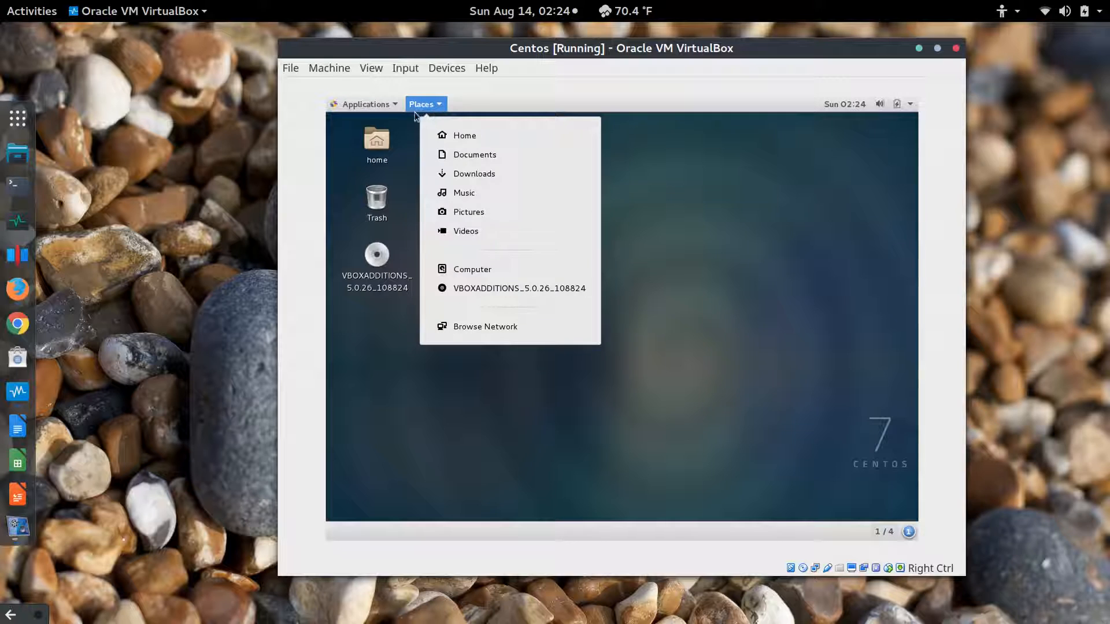
mouse_move(367, 104)
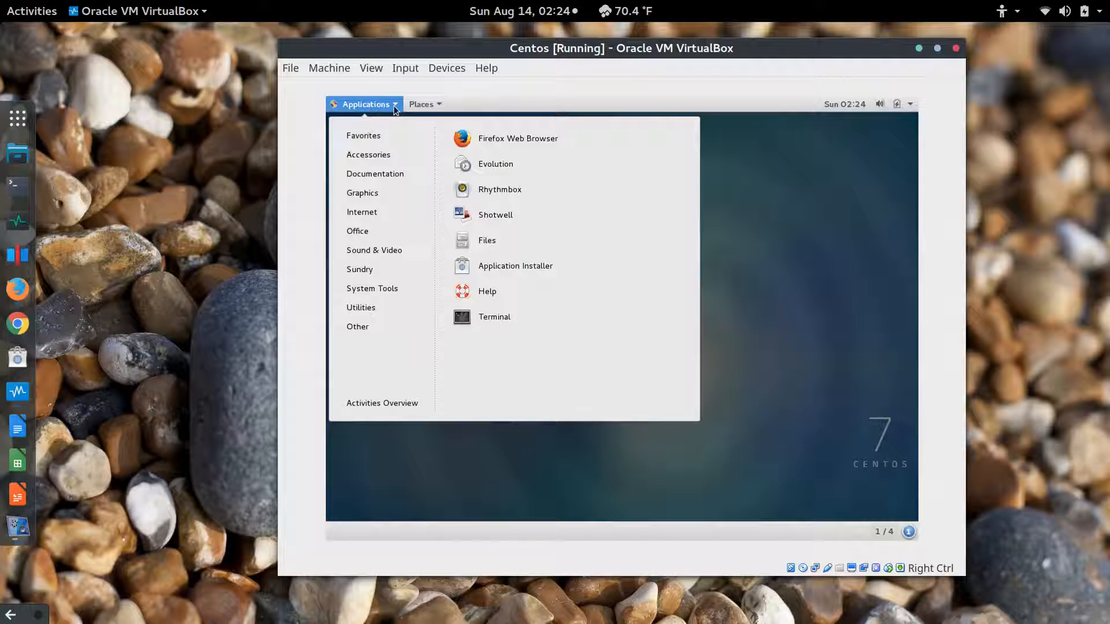
click(484, 315)
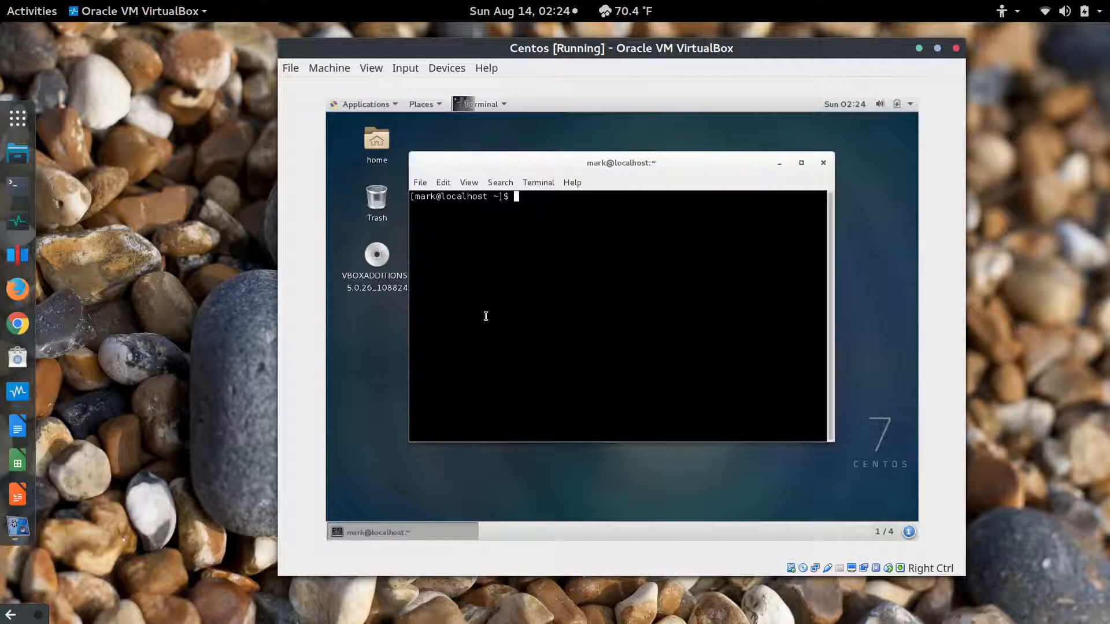
text(sudo bash)
key(Return)
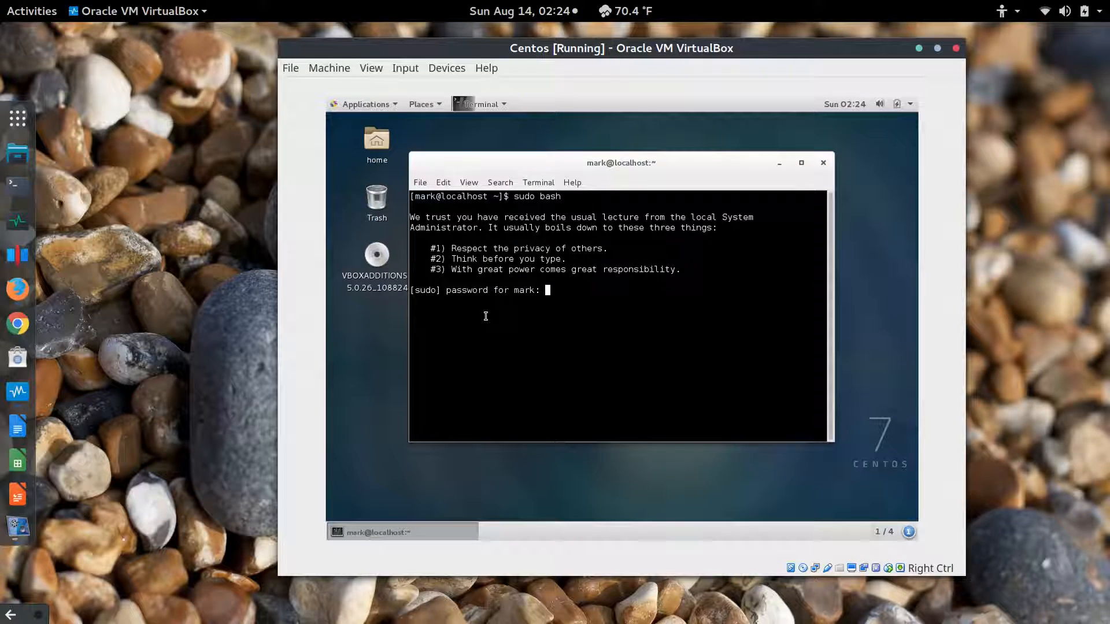
key(Return)
text(reboot)
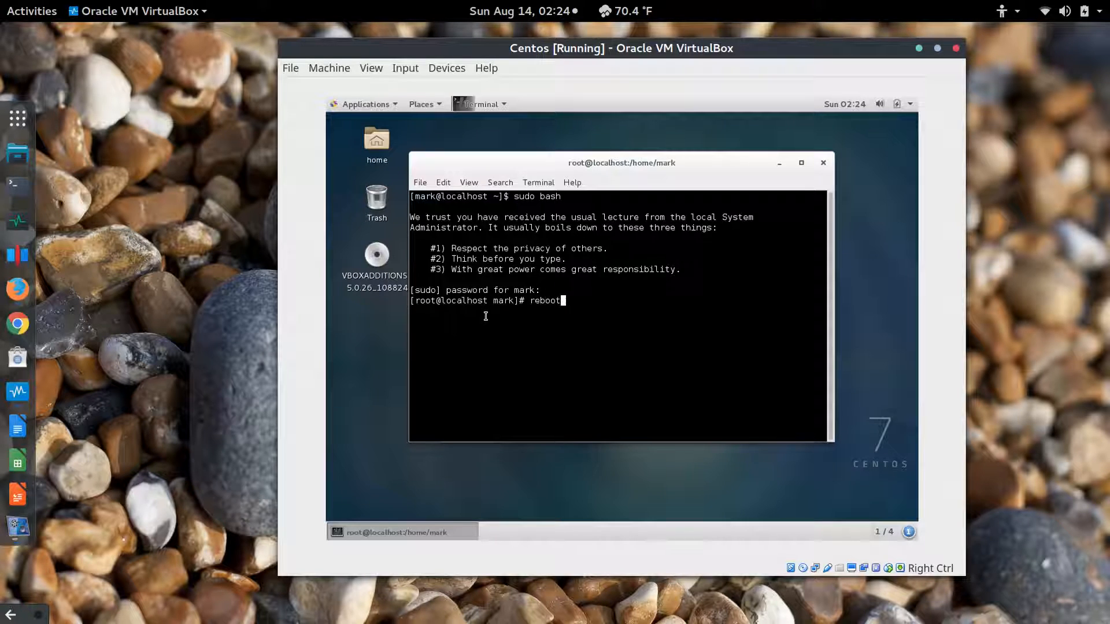
key(Return)
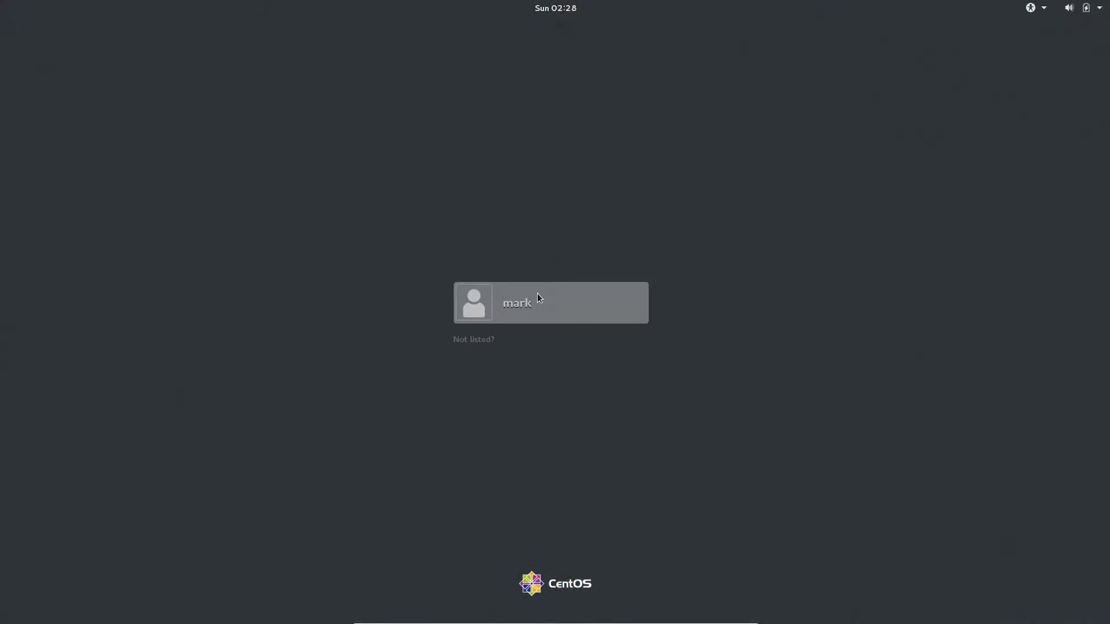
Sign in to the listed user account with its password, choosing the GNOME session instead of GNOME Classic
click(536, 298)
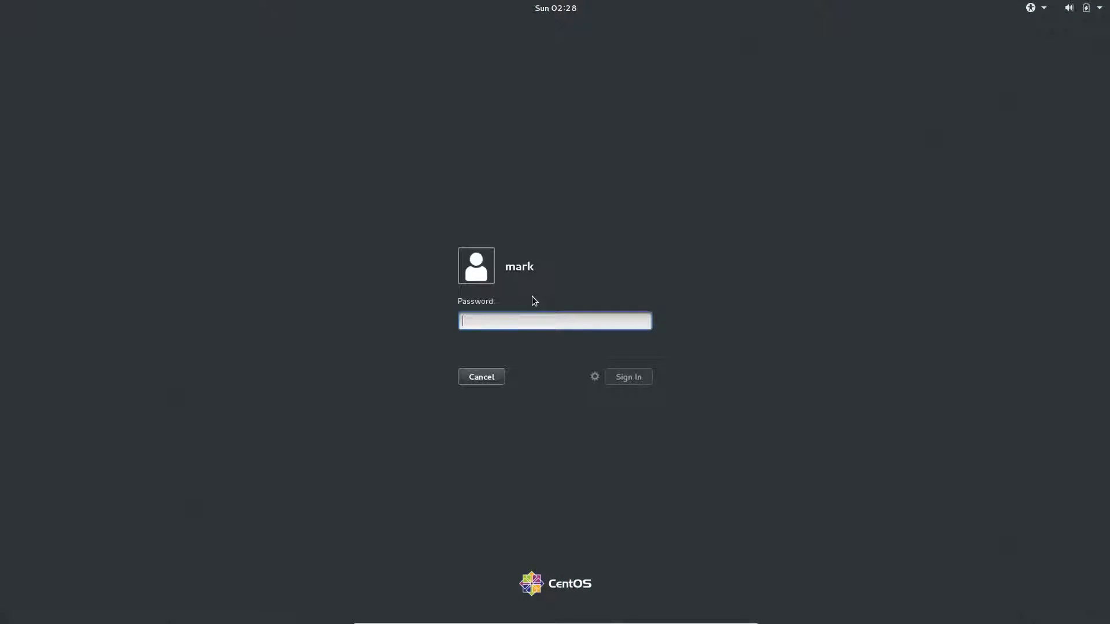
text(••••)
key(BackSpace)
key(BackSpace)
key(BackSpace)
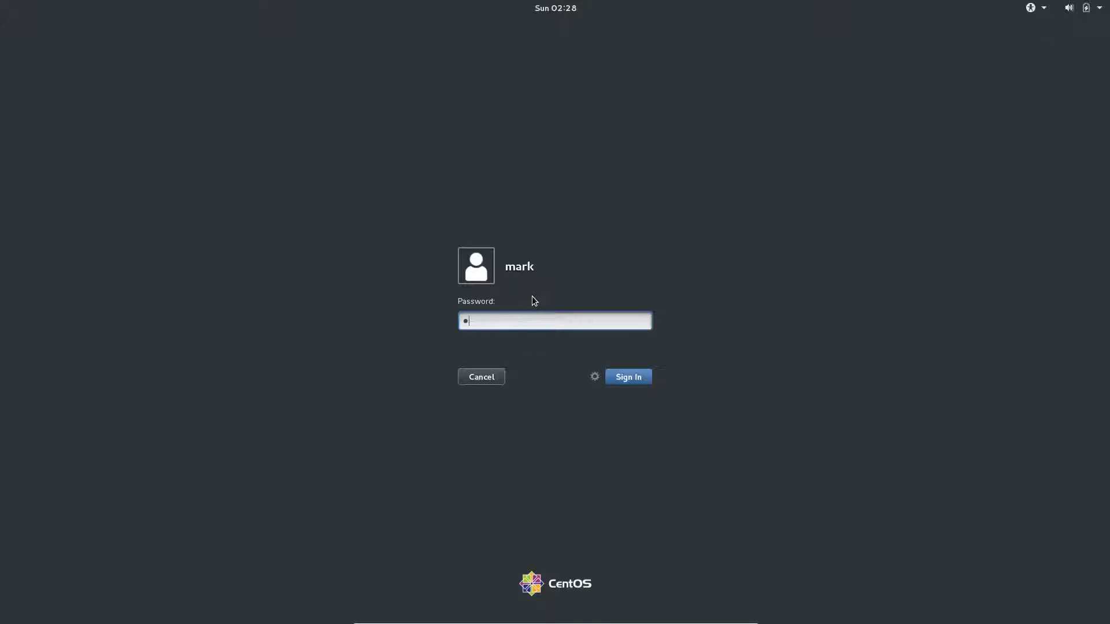
text(•••••)
click(596, 379)
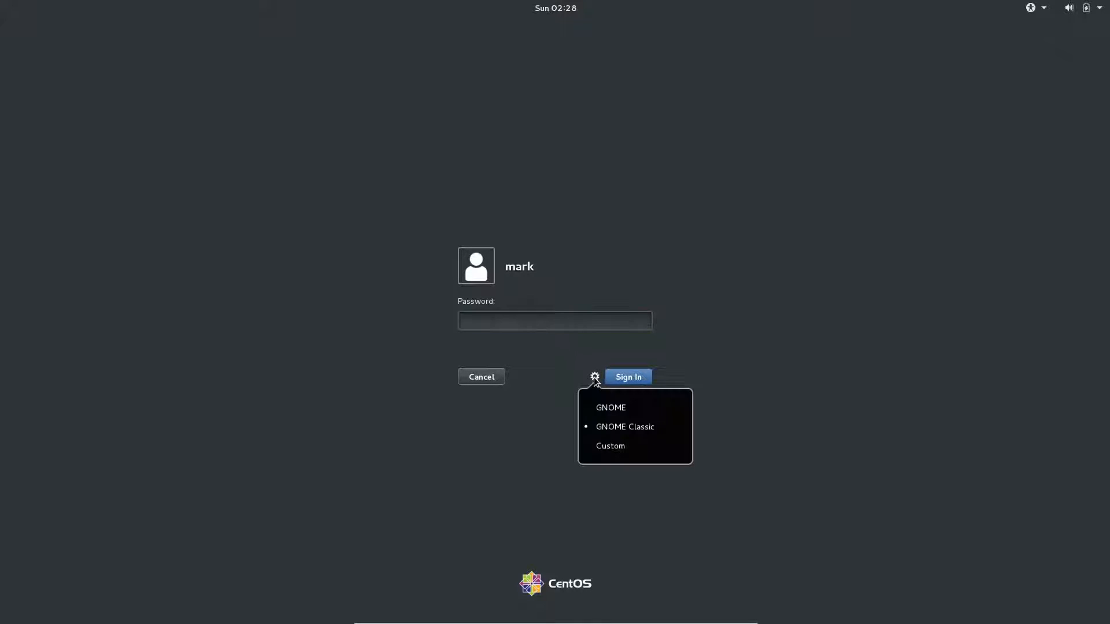
click(620, 407)
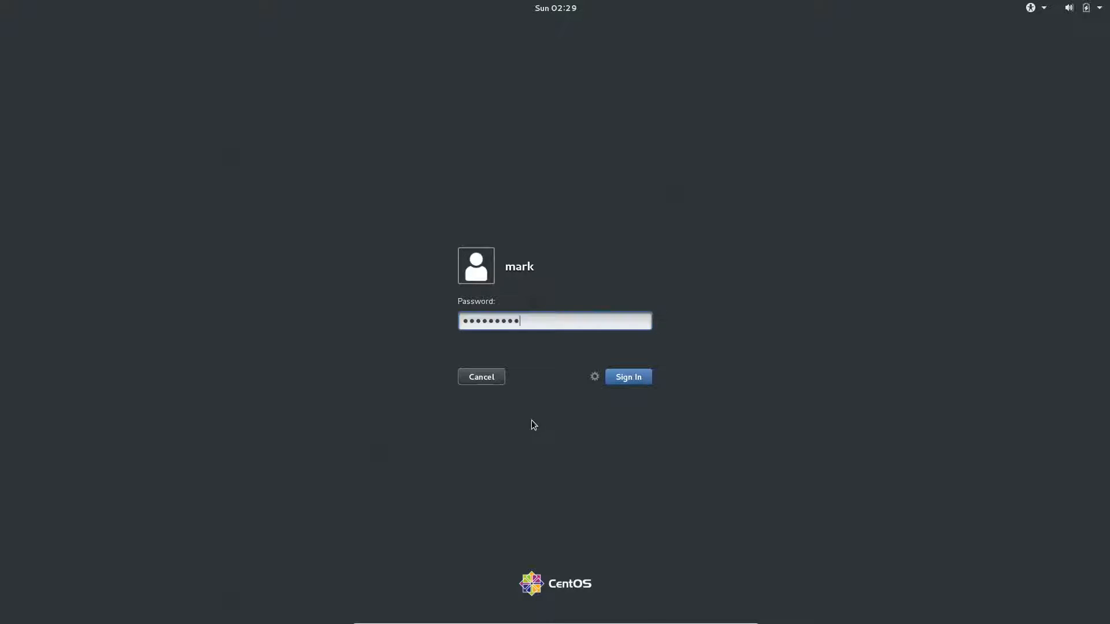
click(629, 380)
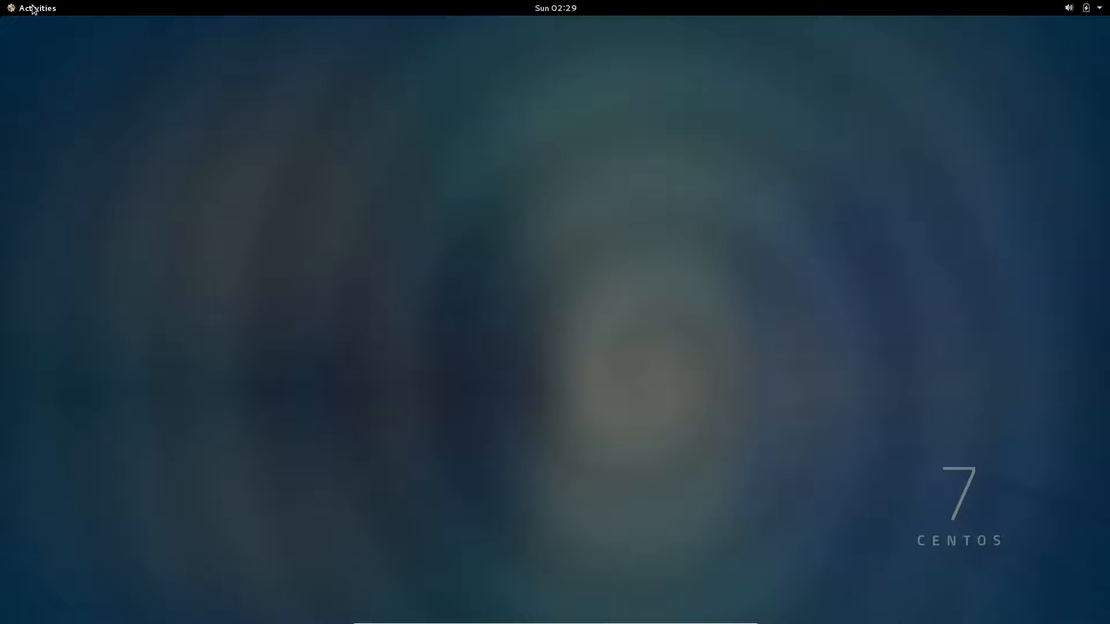
Search the activities overview for "tweak tool", launch Tweak Tool, and shift its window up and to the left on the desktop
click(32, 8)
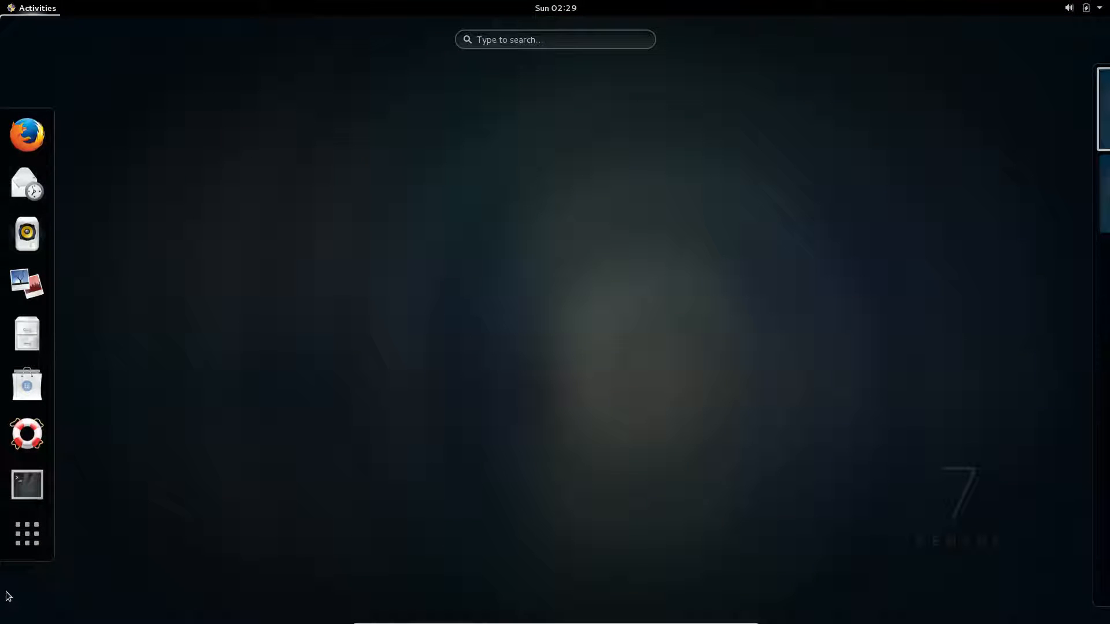
click(555, 41)
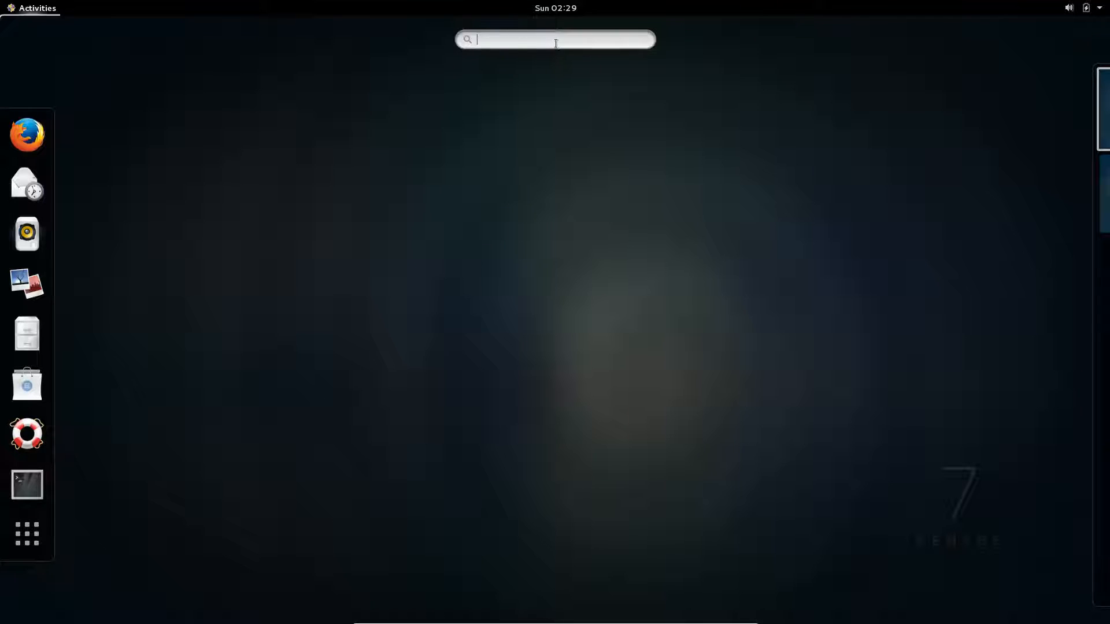
text(w)
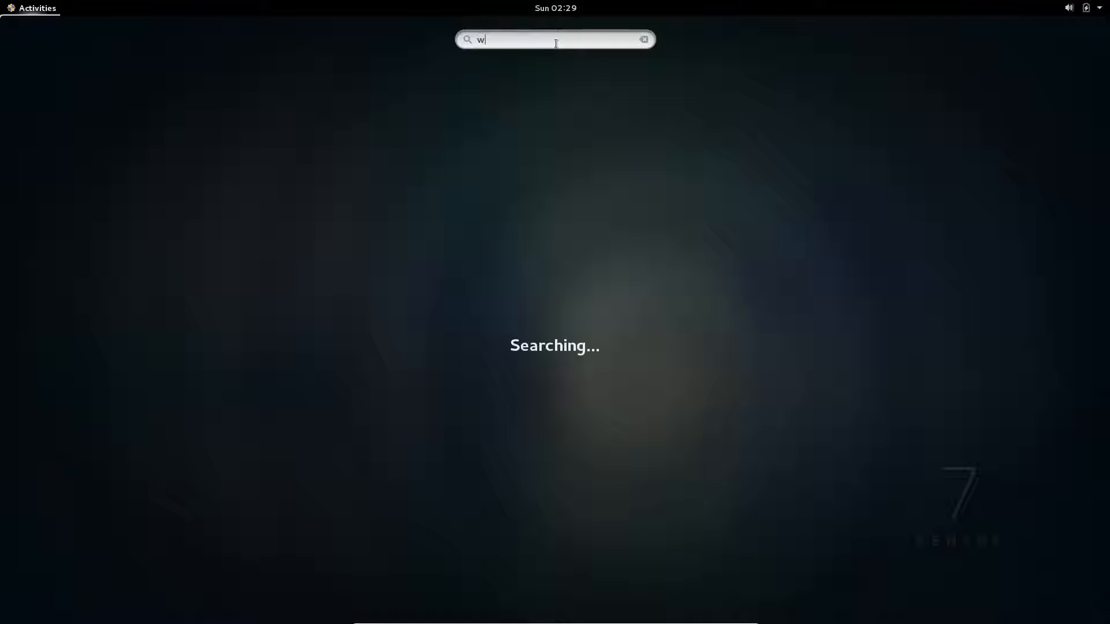
key(BackSpace)
text(t)
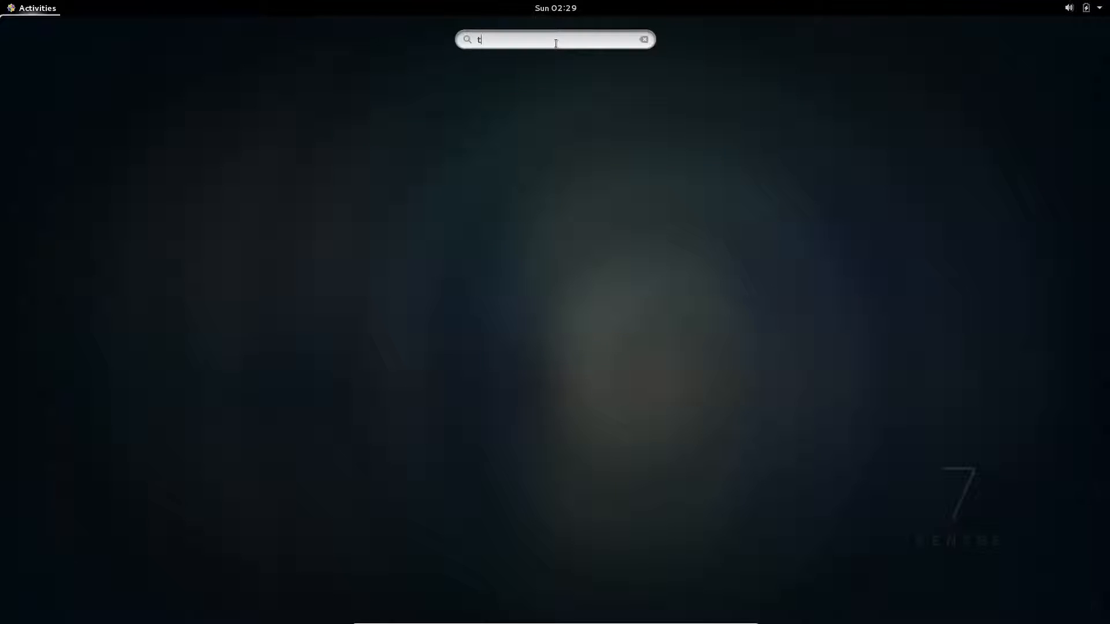
text(weak tool)
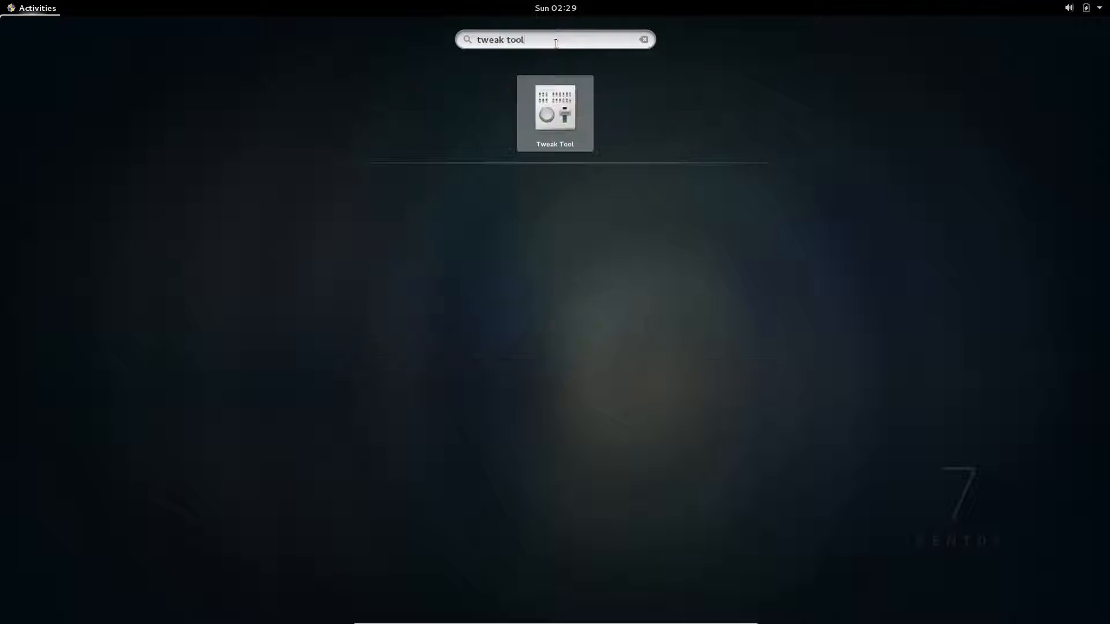
click(553, 112)
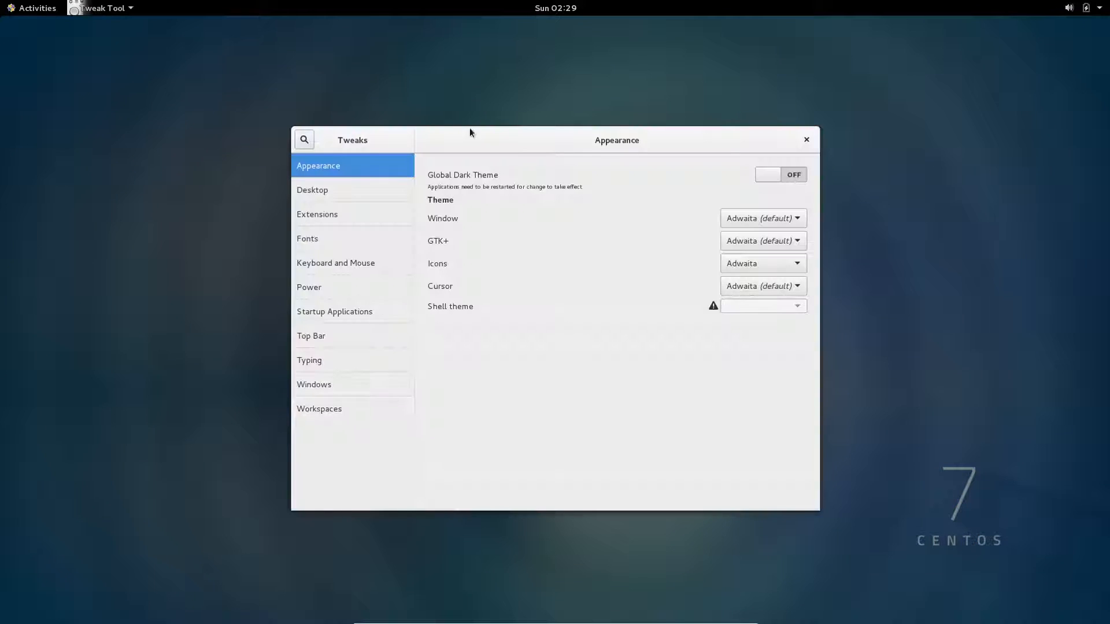
drag(452, 149, 401, 98)
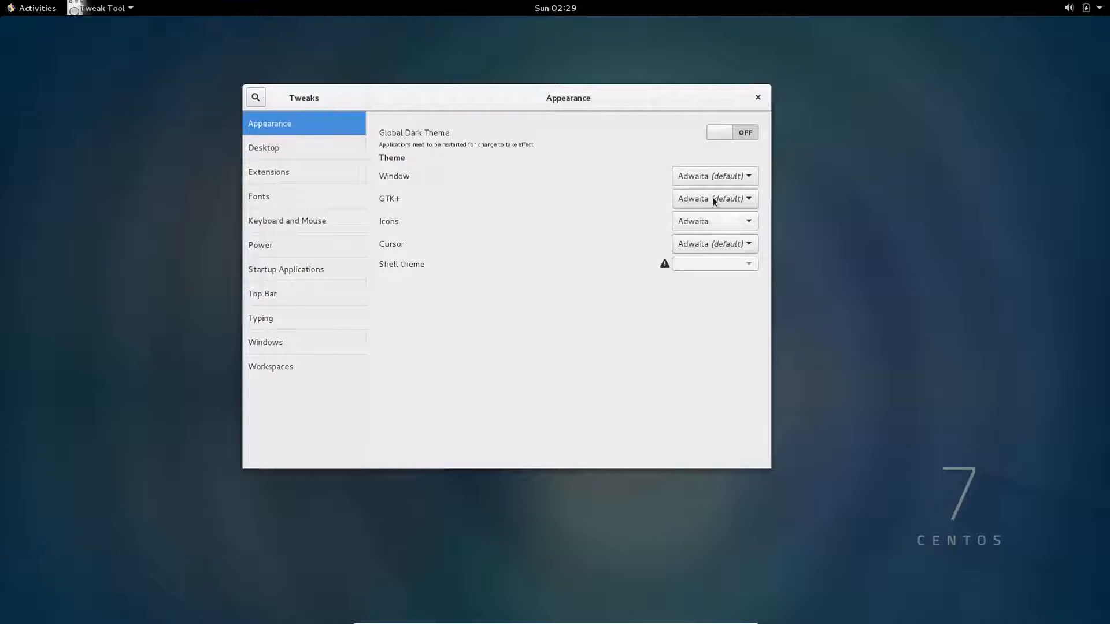
Check the available window themes, keeping Adwaita (default), and look at the workspace settings
click(750, 175)
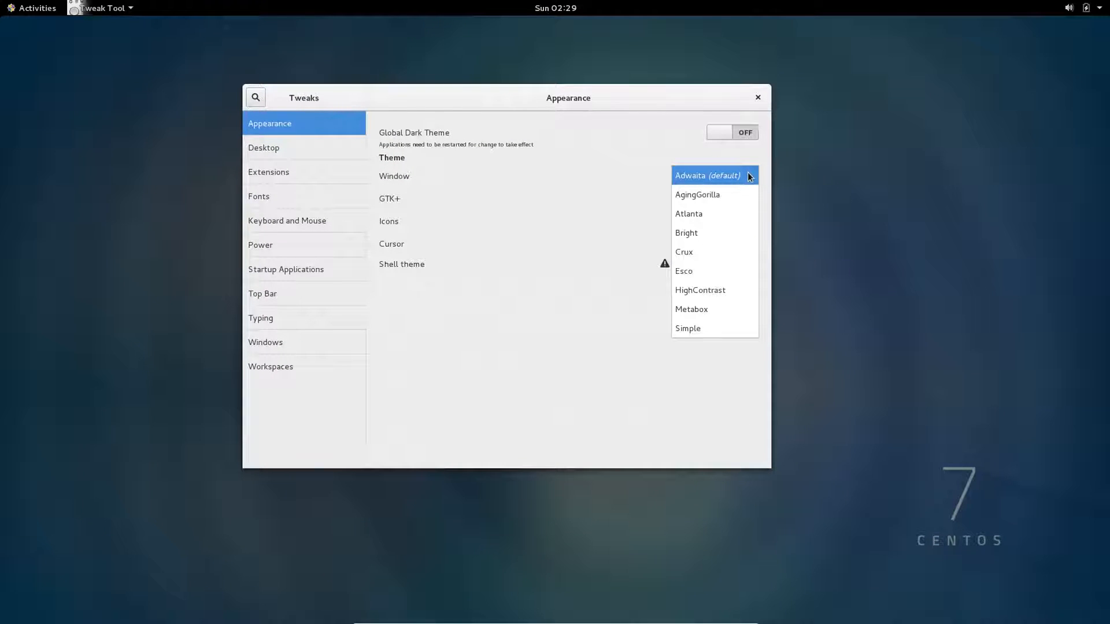
click(709, 179)
click(679, 177)
click(508, 235)
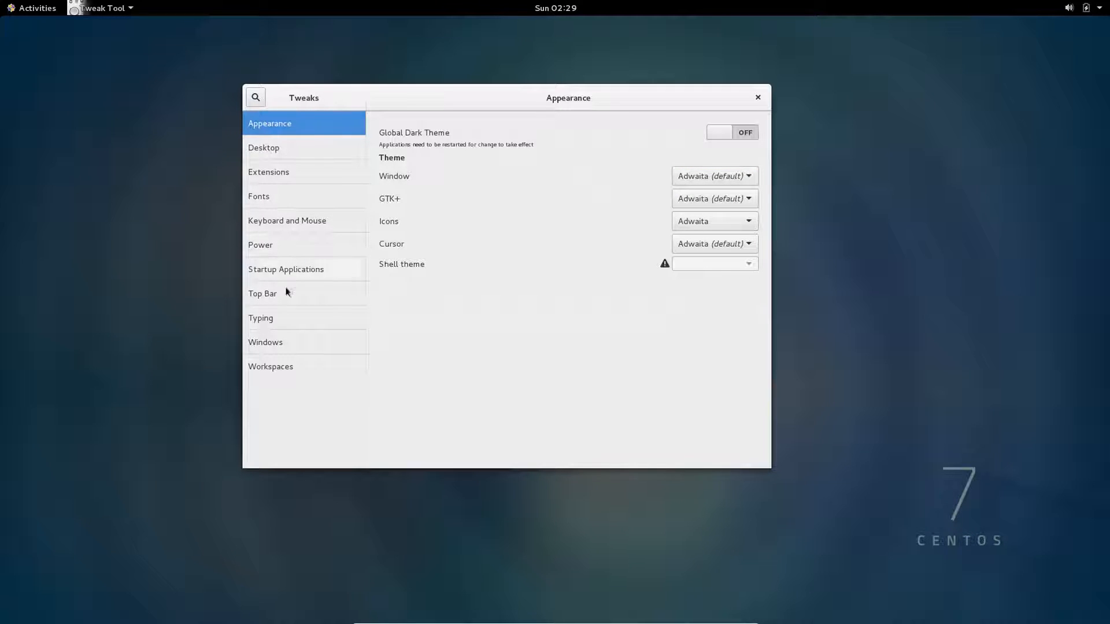
click(264, 370)
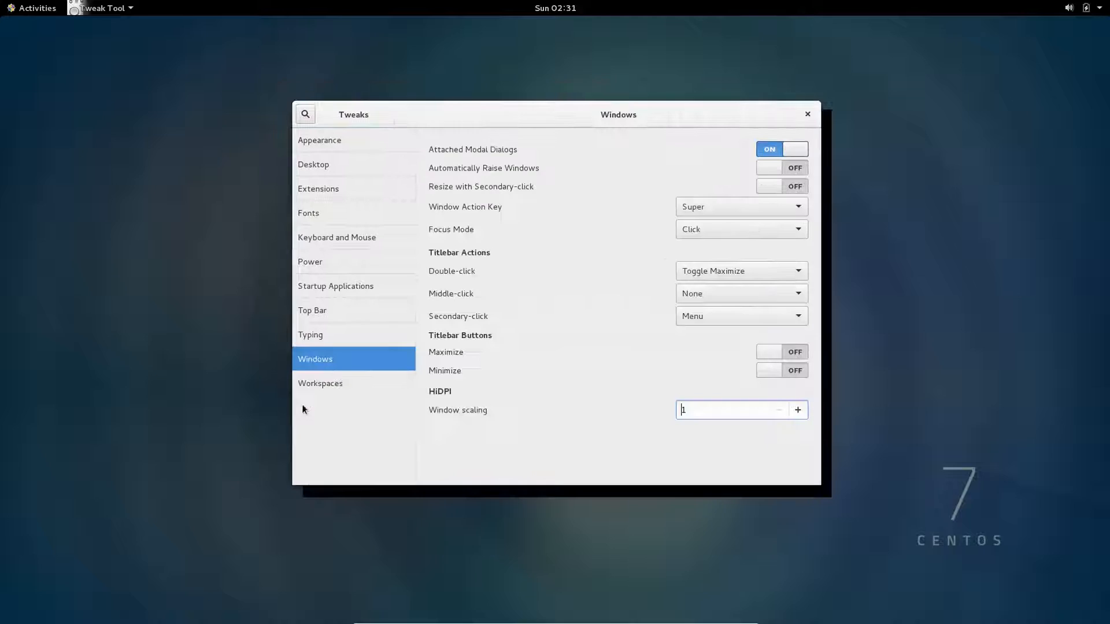
Increase the font scaling factor to 1.27
click(315, 214)
click(812, 296)
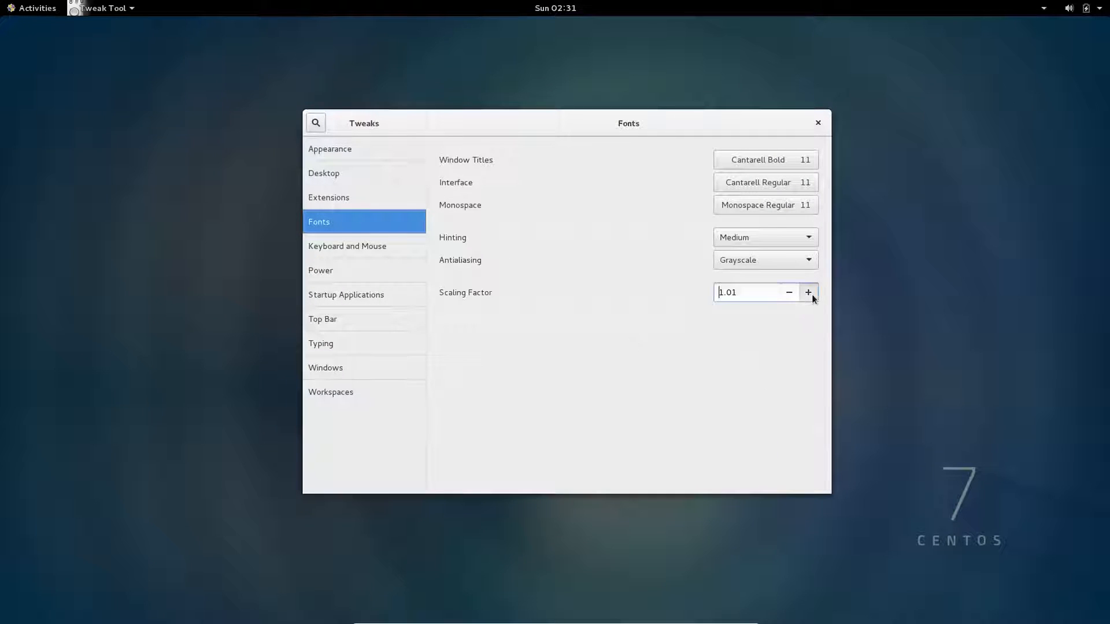
click(812, 296)
click(812, 297)
click(812, 298)
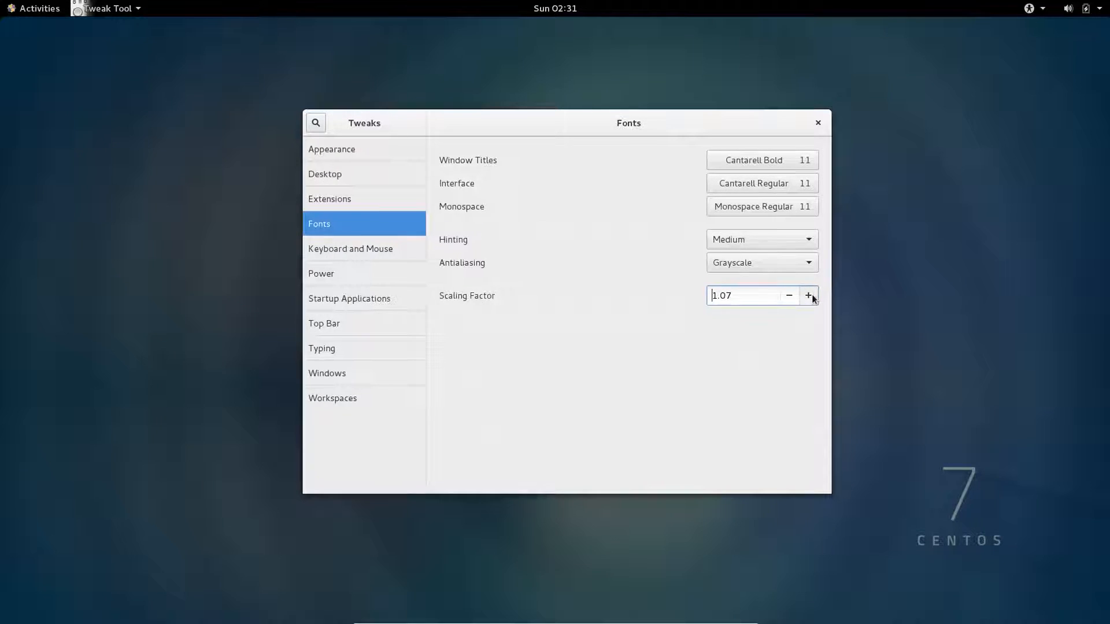
click(812, 298)
click(813, 298)
click(812, 298)
click(812, 299)
click(812, 299)
click(812, 300)
click(812, 300)
click(813, 301)
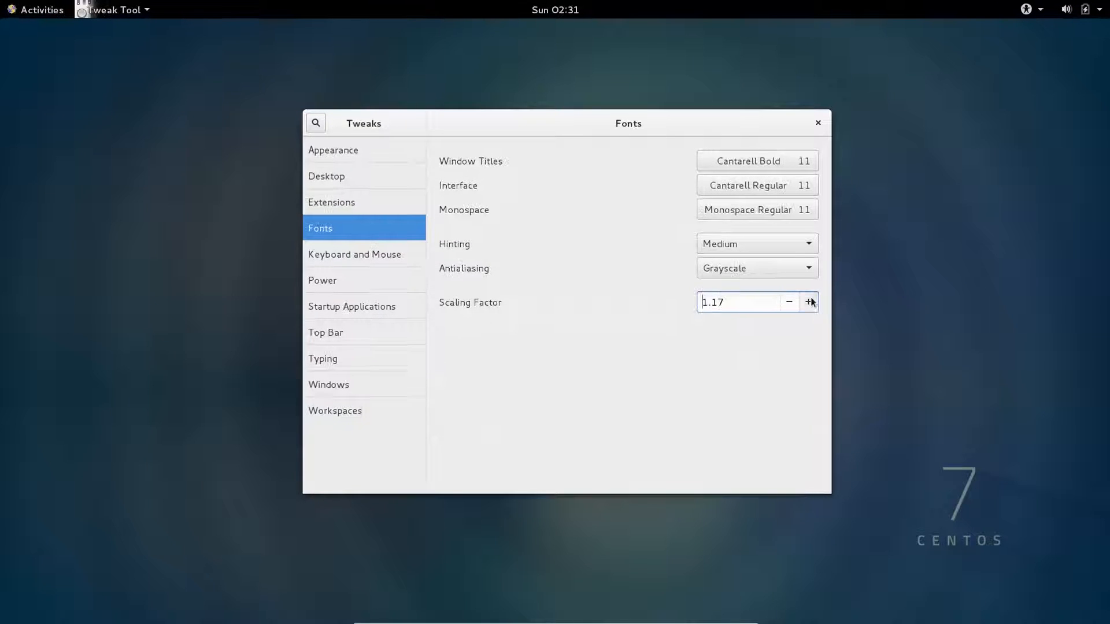
click(812, 301)
click(810, 302)
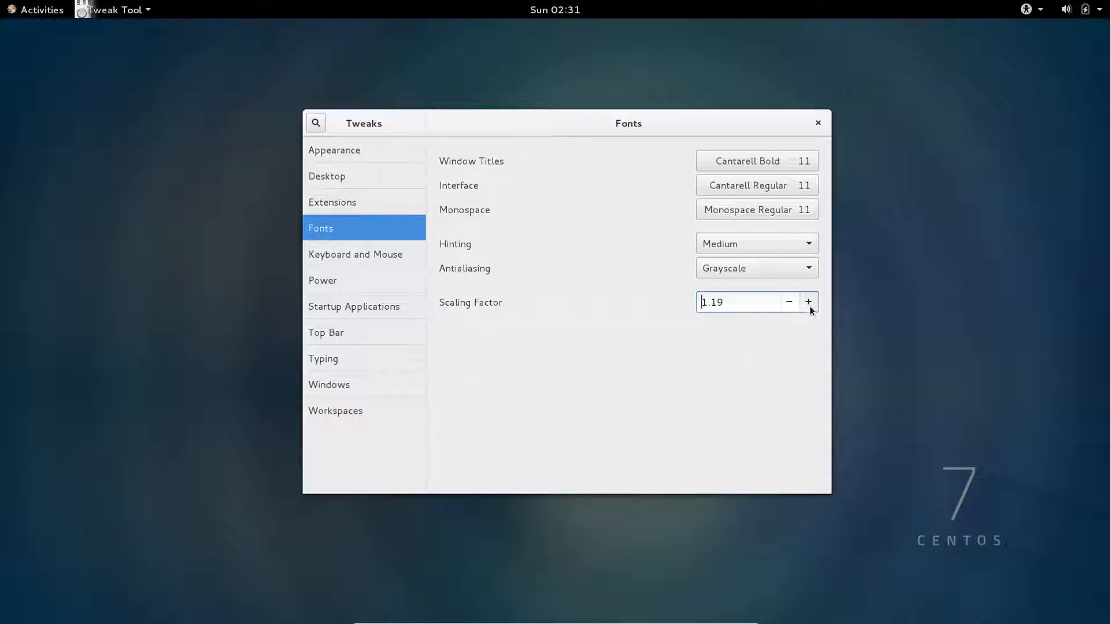
click(808, 303)
click(810, 306)
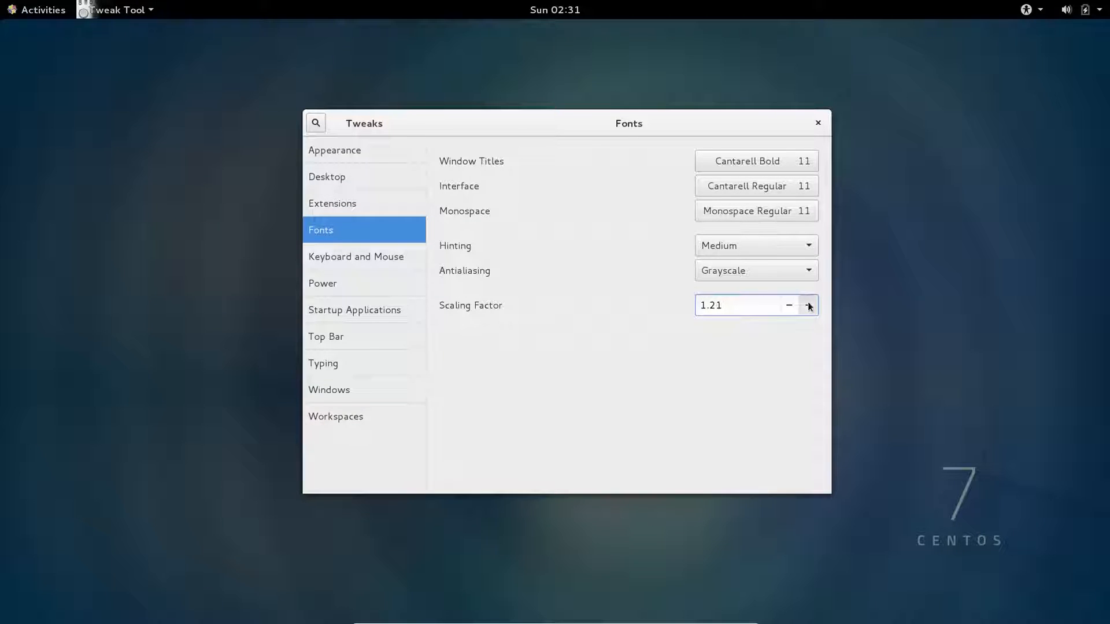
click(810, 306)
click(809, 307)
click(809, 307)
click(809, 307)
click(809, 307)
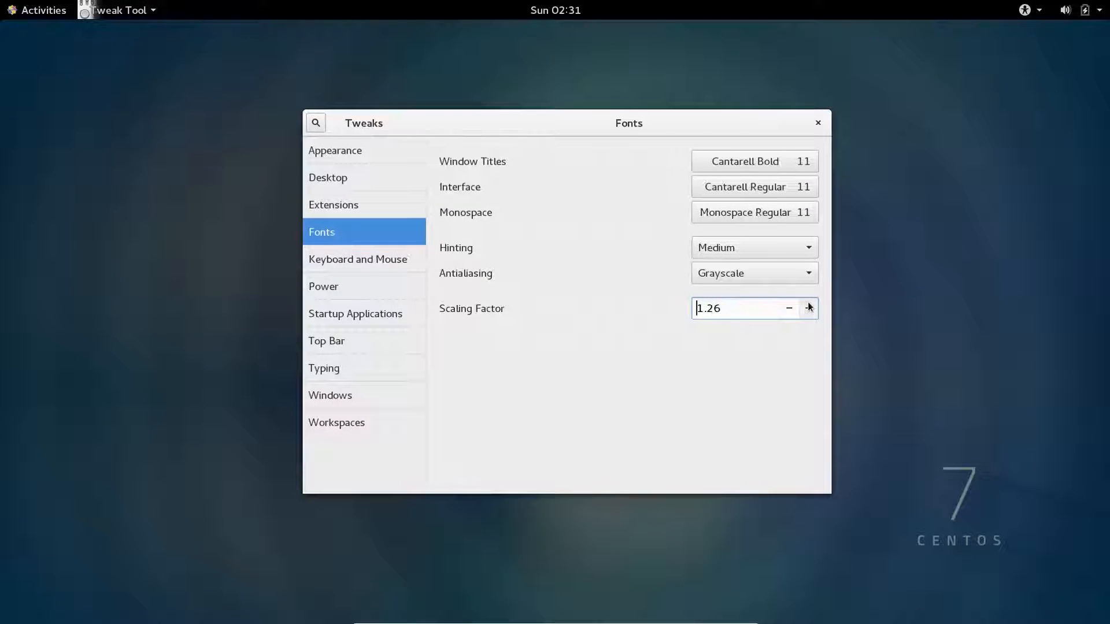
click(809, 307)
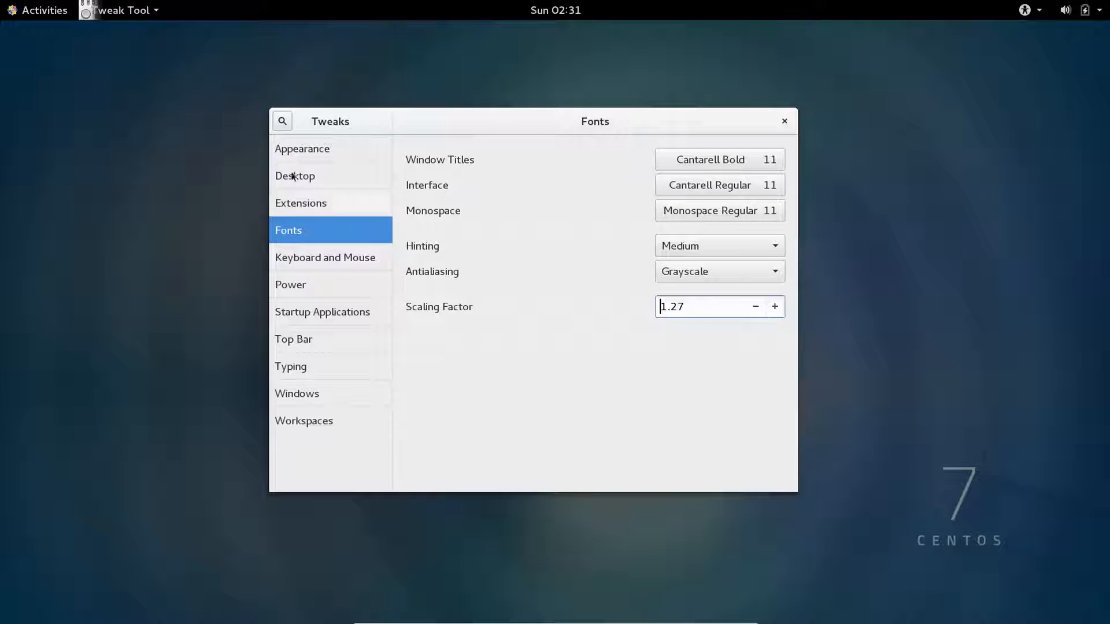
Review the Appearance, Desktop, Extensions, Keyboard and Mouse, Power, Startup Applications, Top Bar and Windows settings in Tweak Tool
click(309, 151)
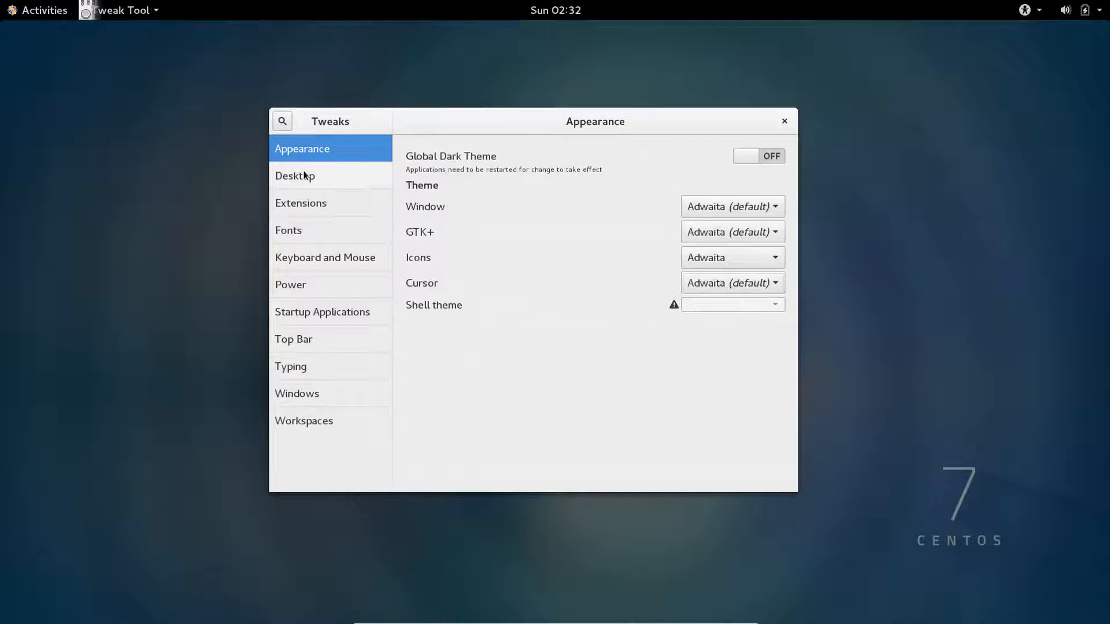
click(314, 177)
click(309, 203)
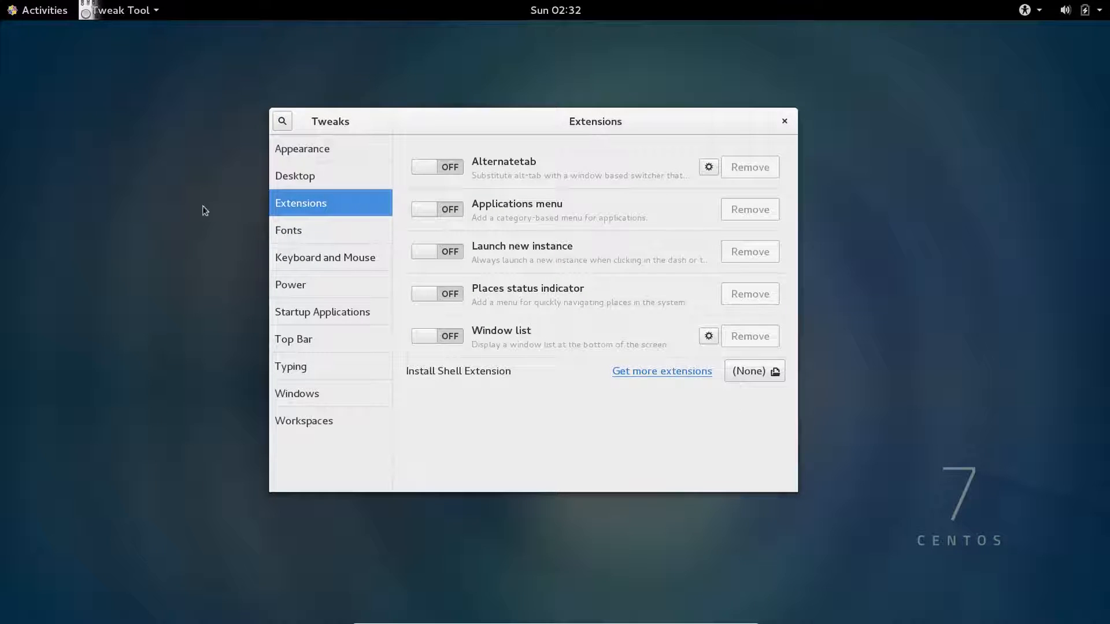
click(285, 258)
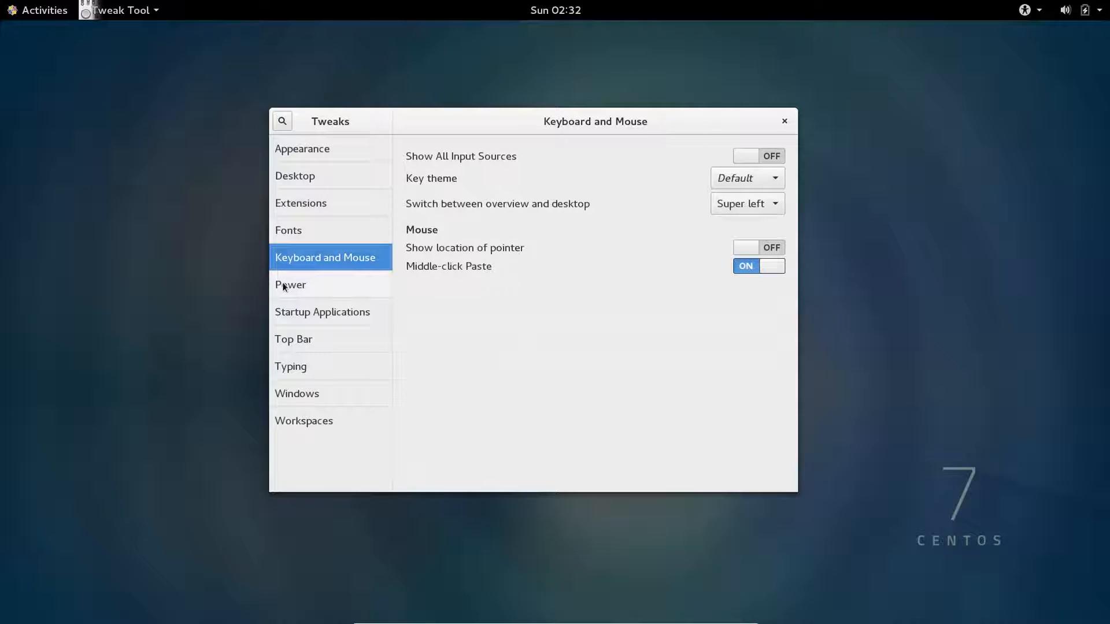
click(285, 288)
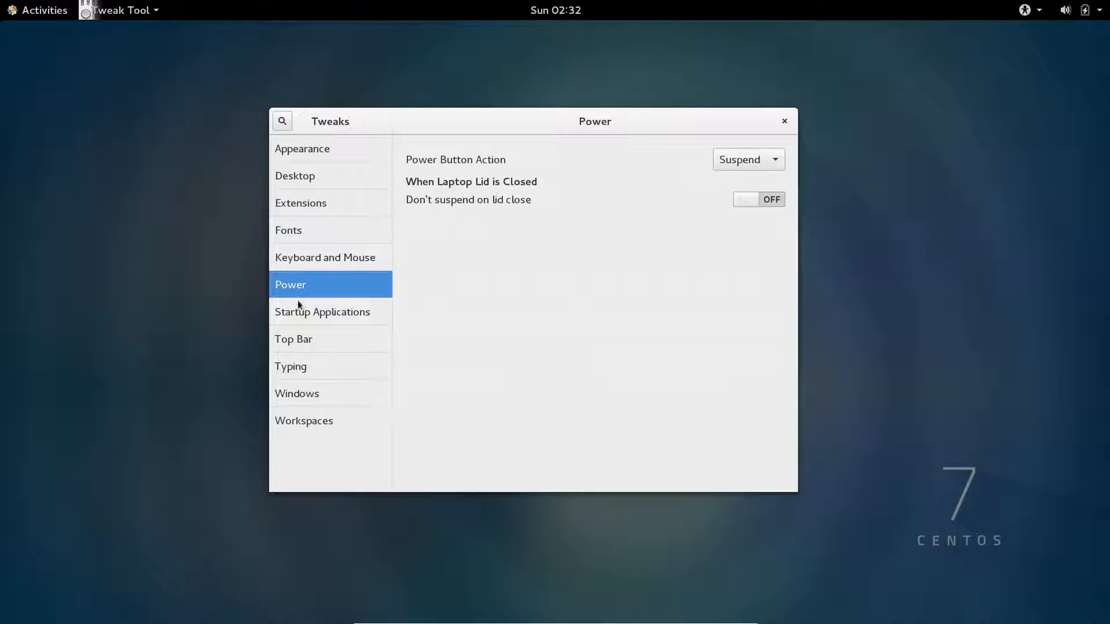
click(293, 315)
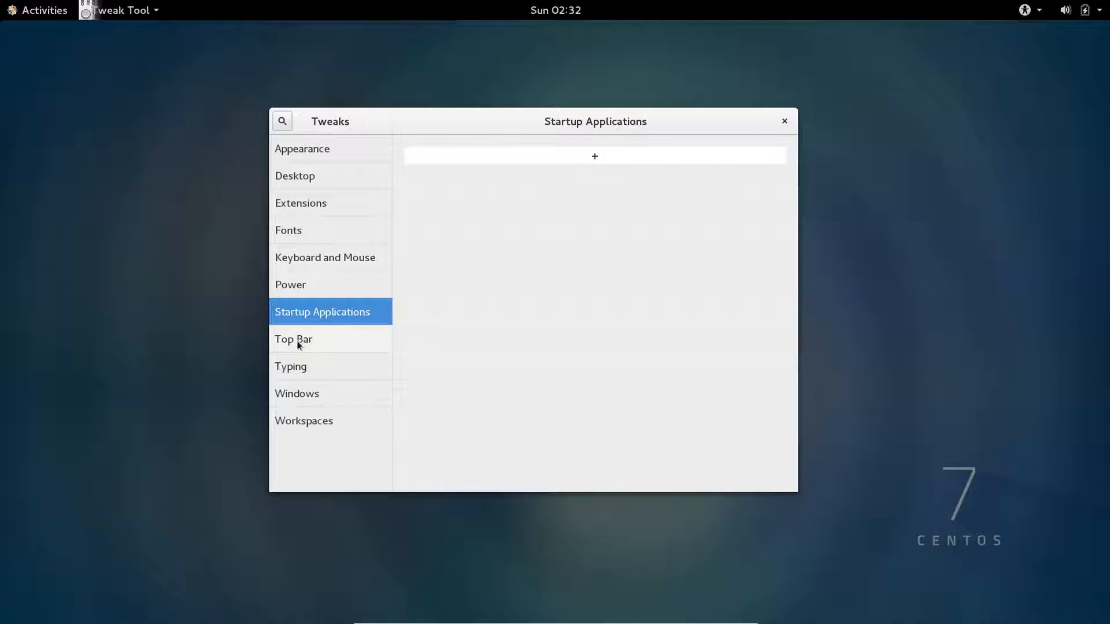
click(299, 344)
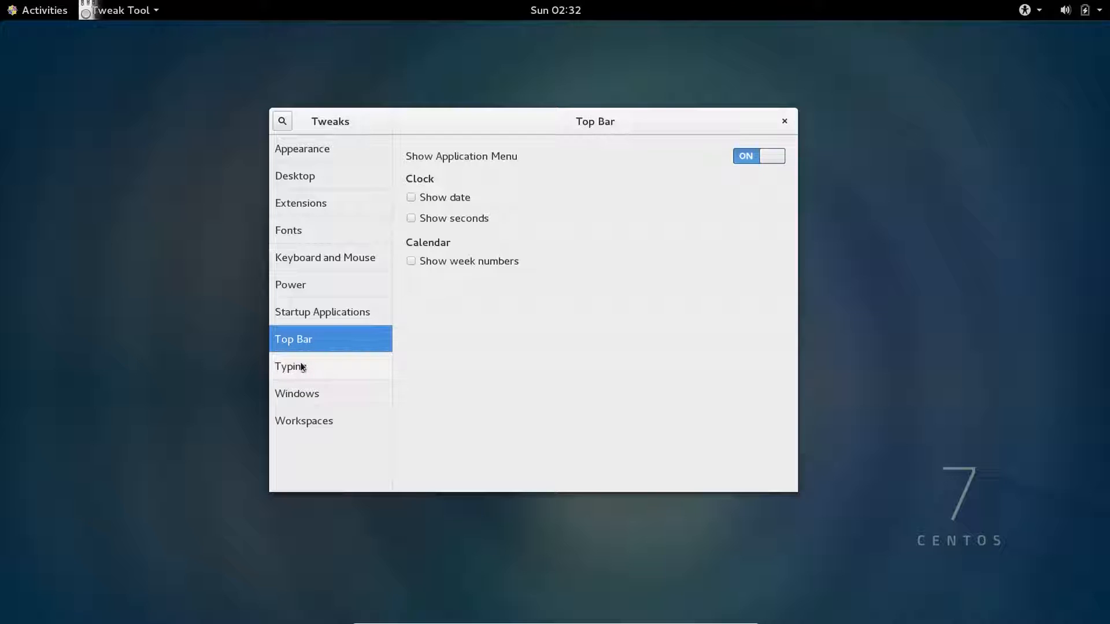
click(296, 395)
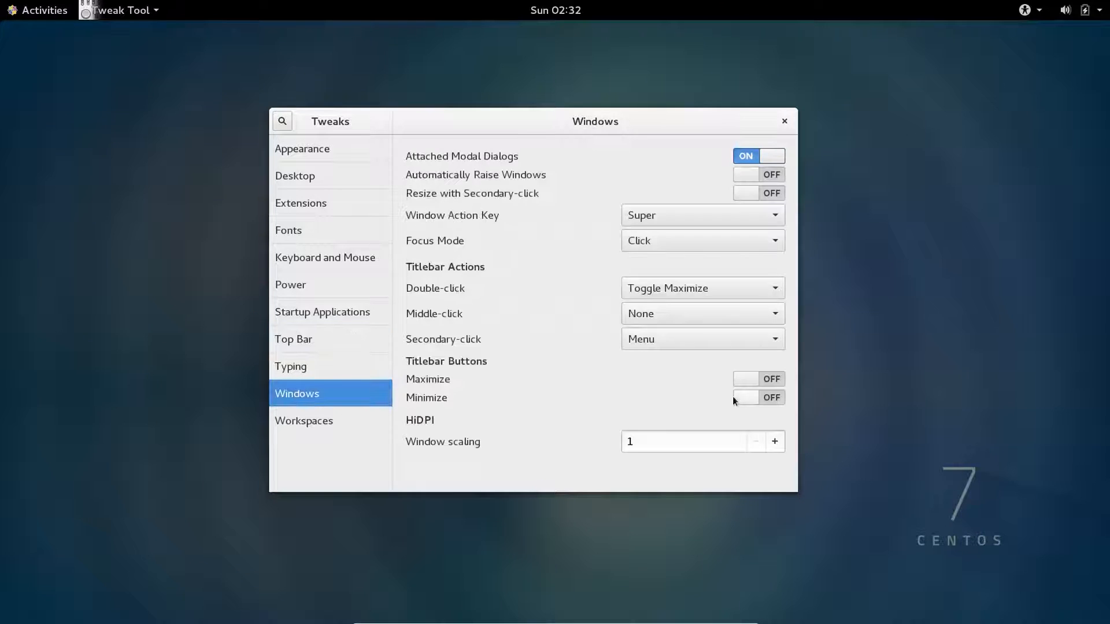
Turn on the Maximize and Minimize titlebar buttons in the Windows settings and close Tweak Tool
click(780, 377)
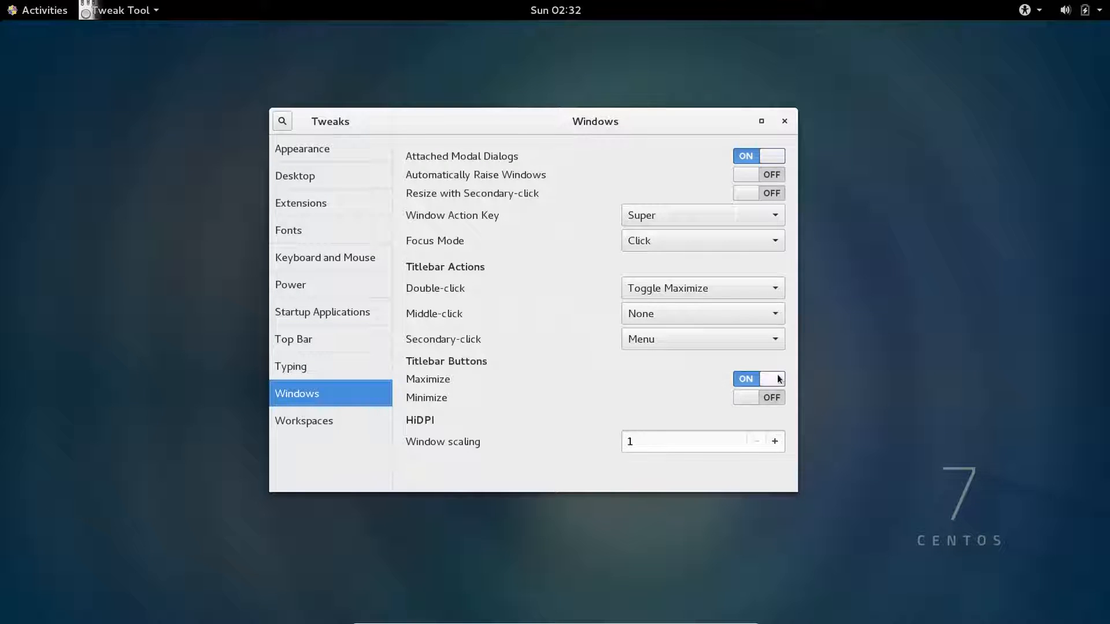
click(778, 398)
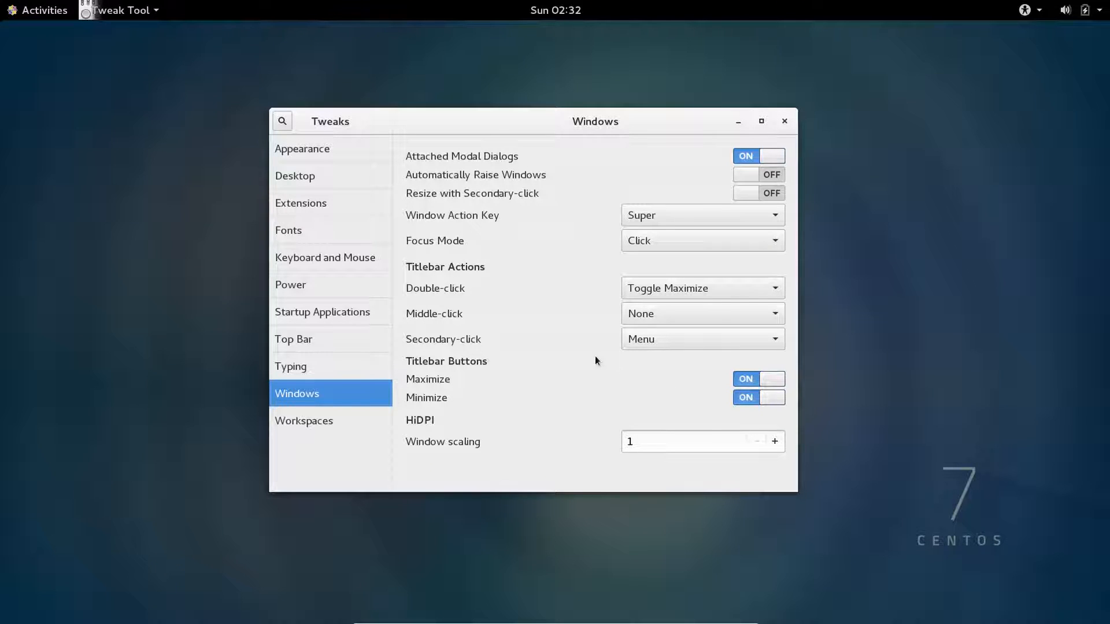
click(784, 122)
Launch Terminal from the activities overview, shift its window, and start a root shell with sudo bash, entering the account password
click(42, 16)
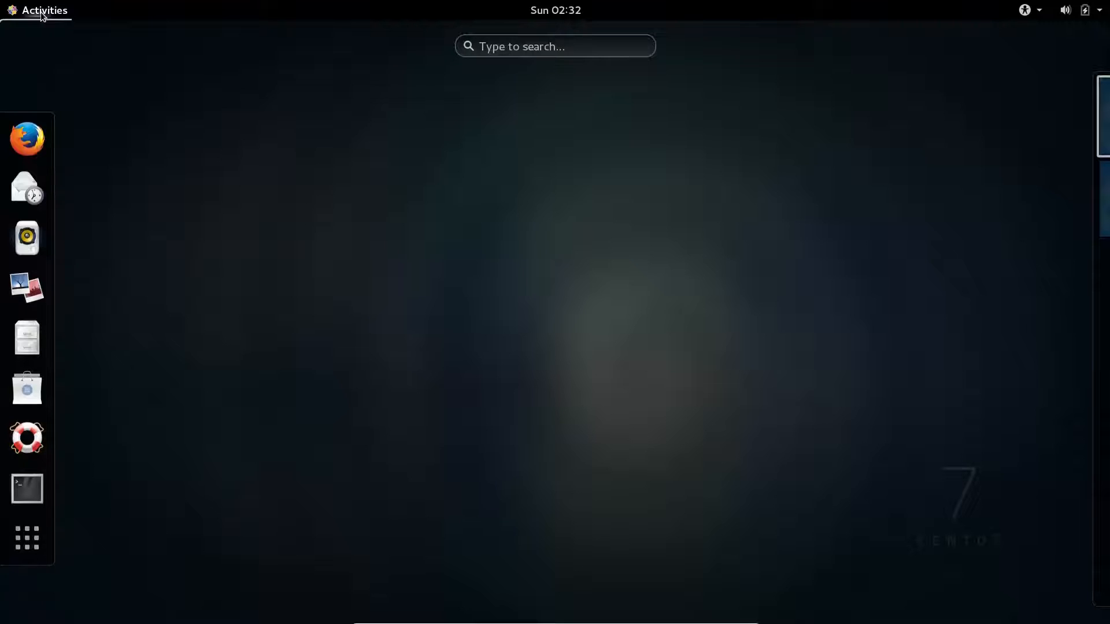
click(27, 491)
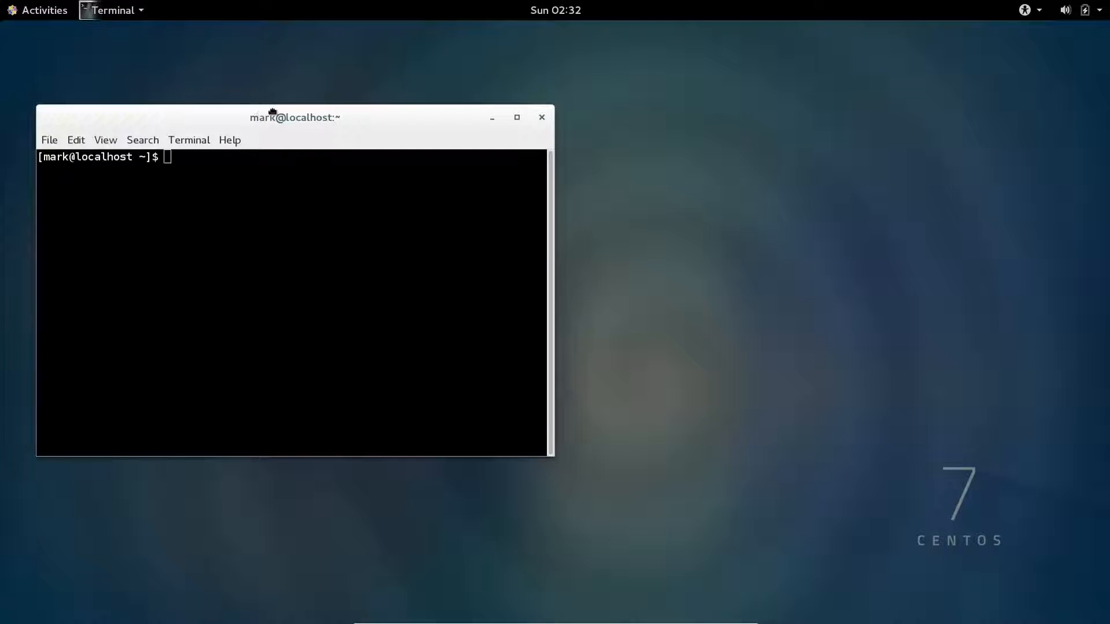
drag(273, 114, 433, 97)
text(sudo bash)
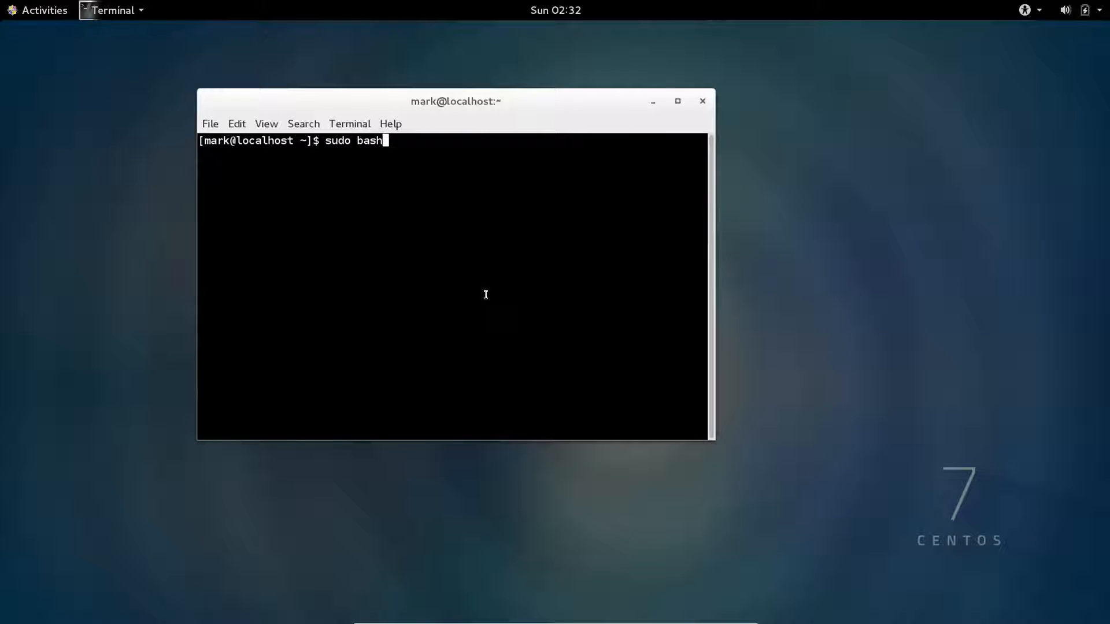
key(Return)
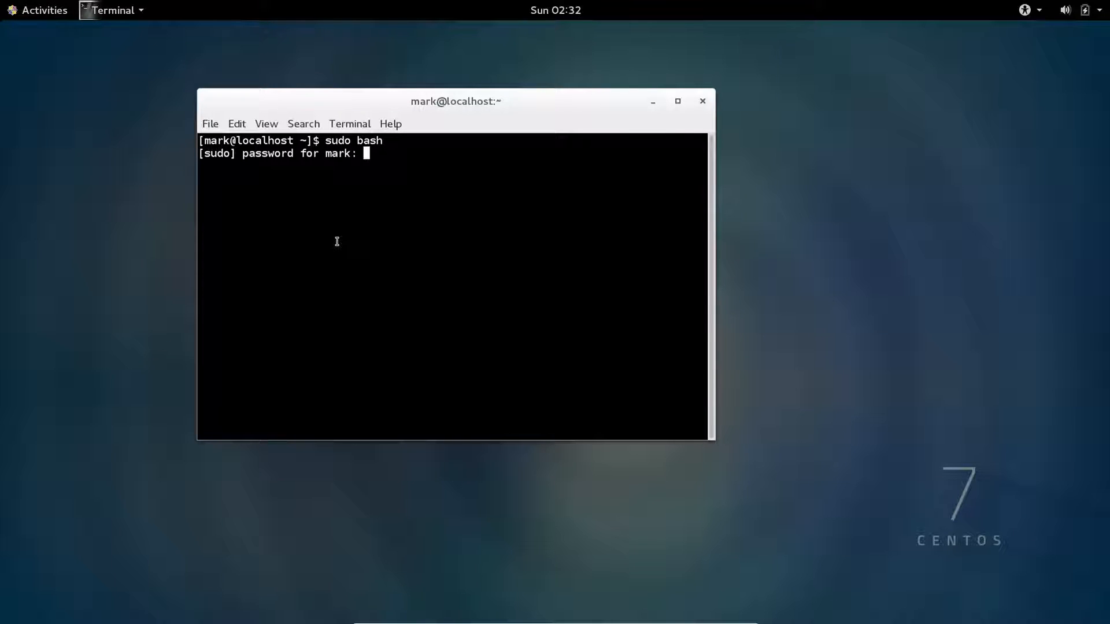
key(Return)
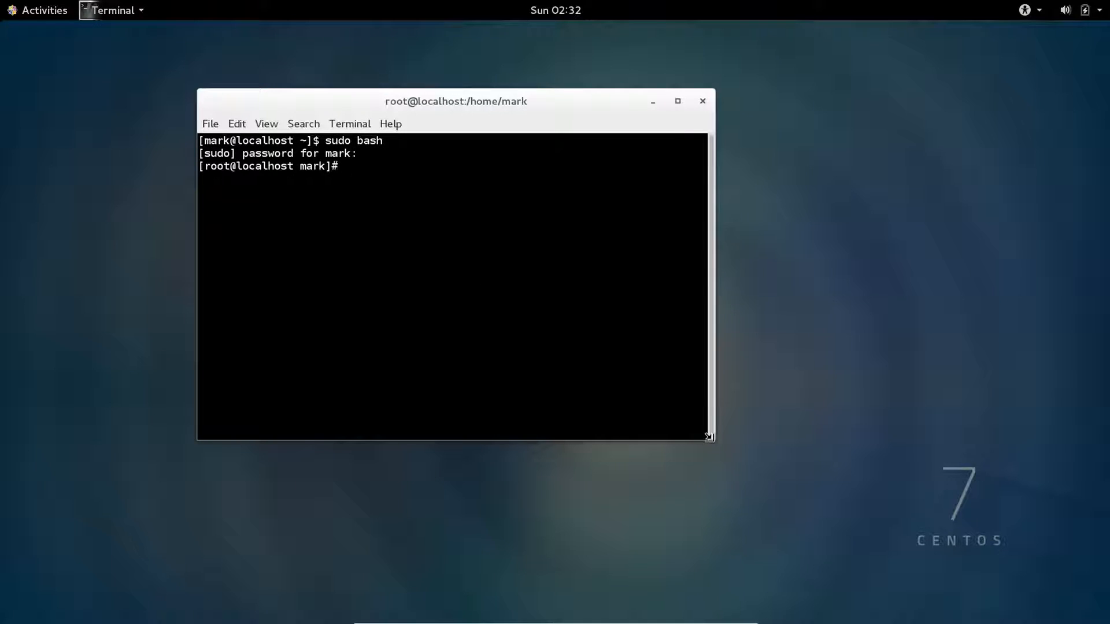
Lower the terminal profile's background transparency to nearly none, close the profile settings and reposition the terminal window
click(241, 126)
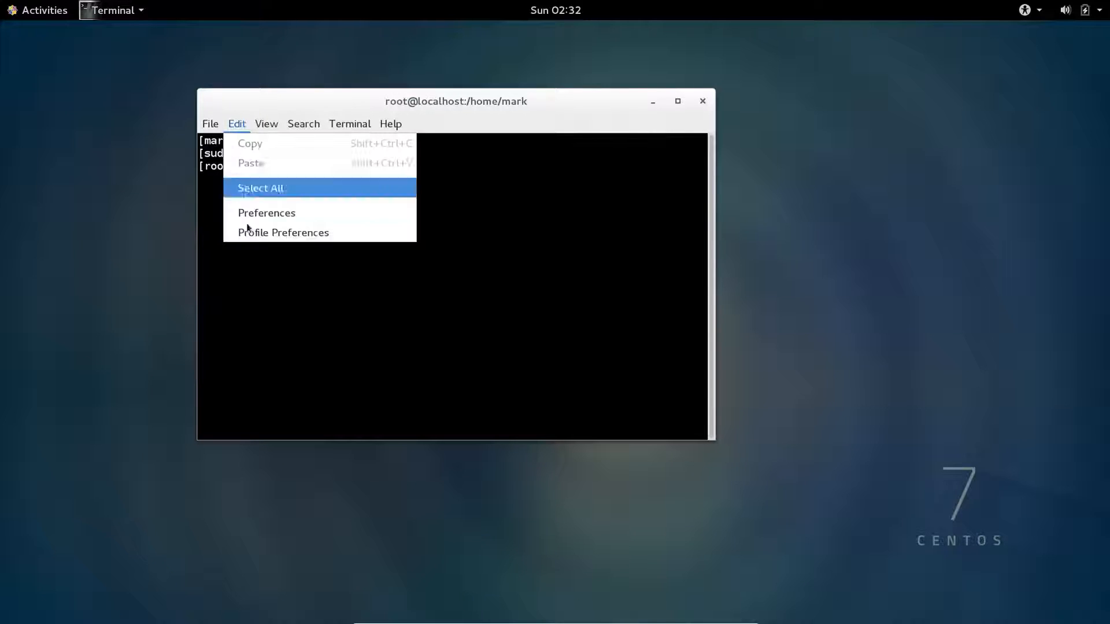
click(246, 232)
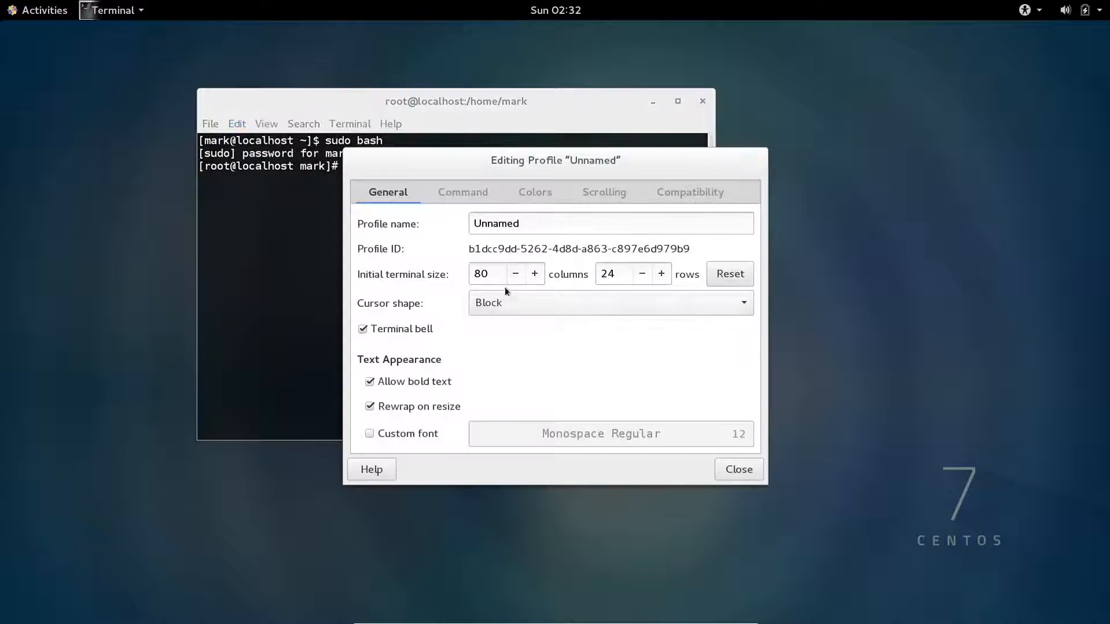
click(548, 196)
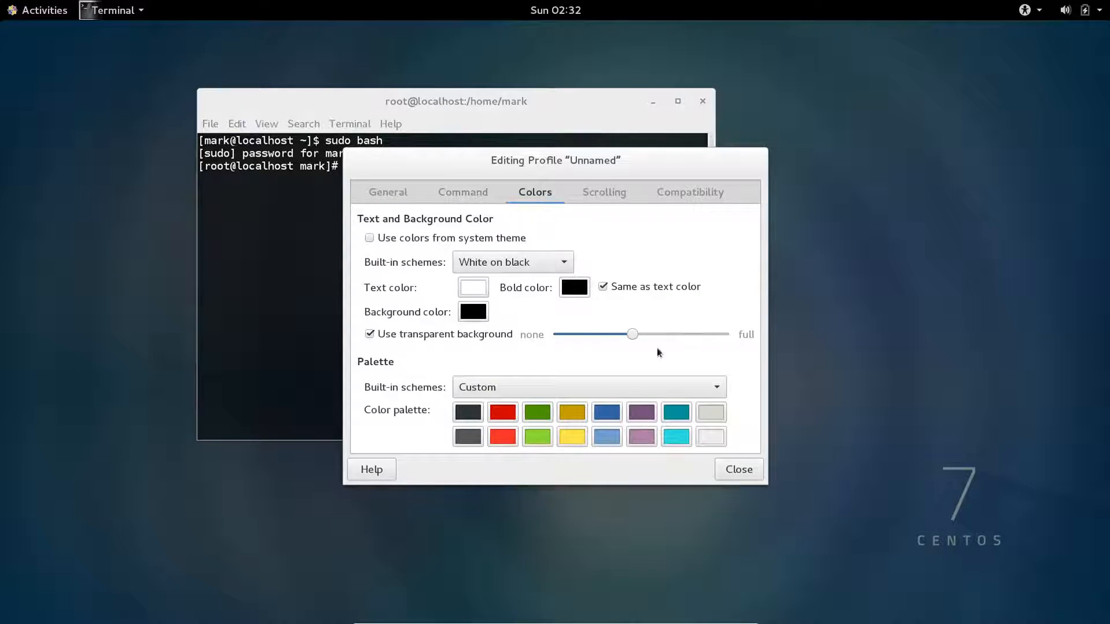
drag(633, 333, 574, 333)
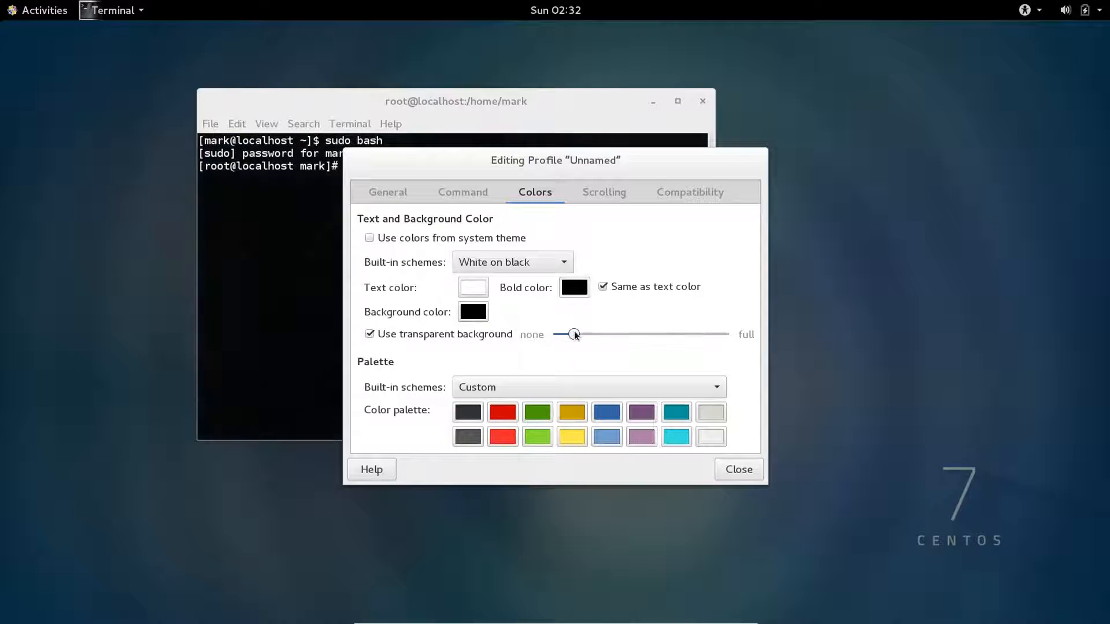
click(722, 471)
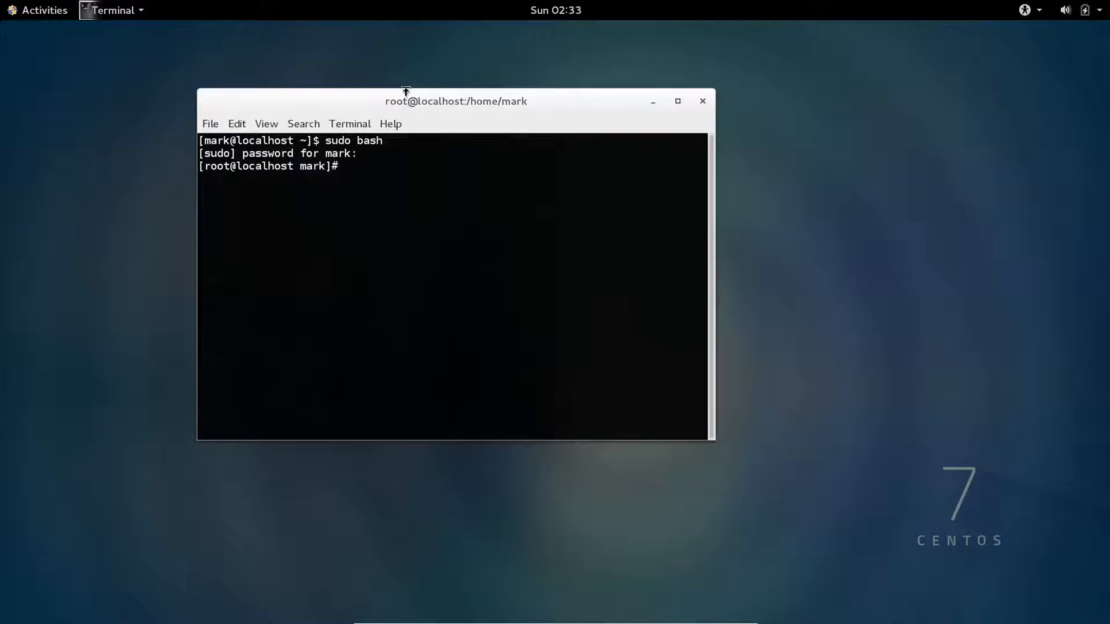
drag(406, 91, 460, 86)
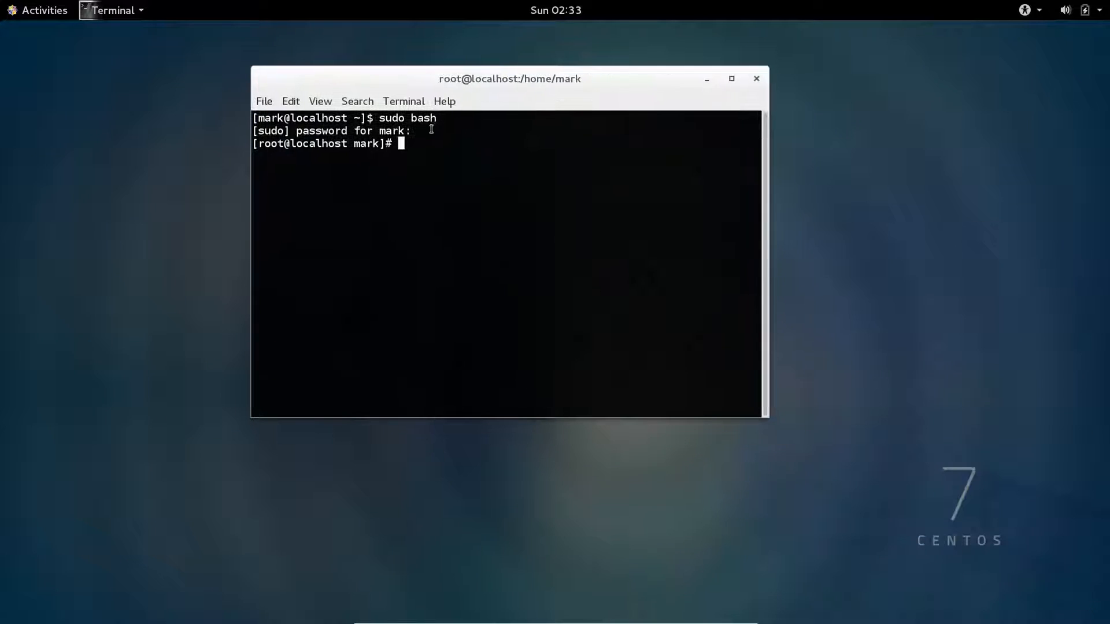
Raise the terminal profile's background transparency to nearly full and move the terminal over the CentOS logo on the desktop
click(291, 101)
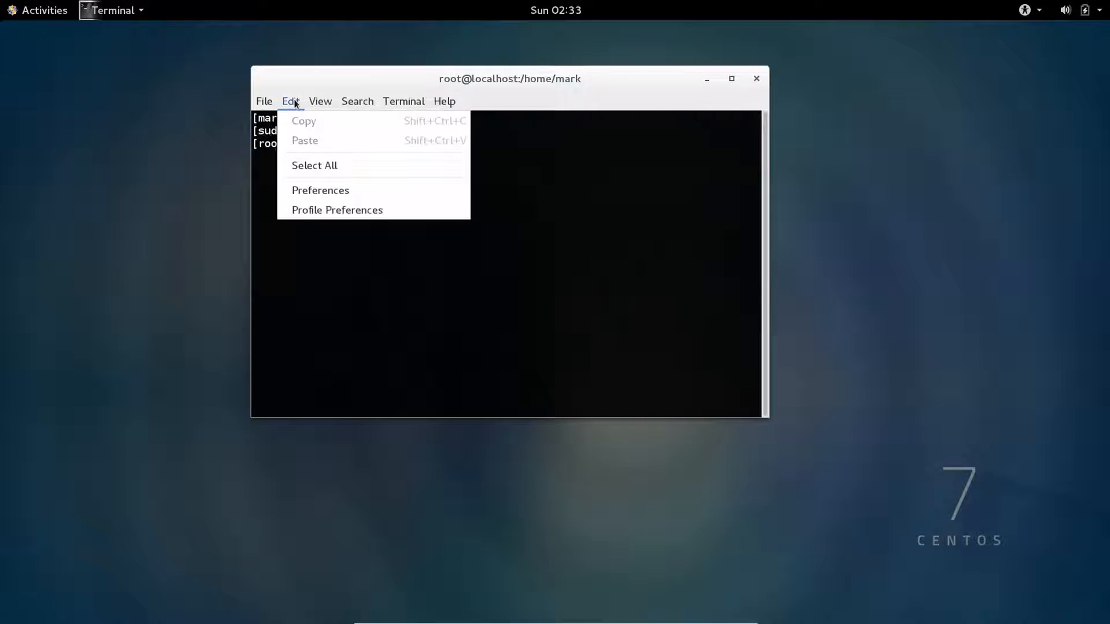
click(333, 214)
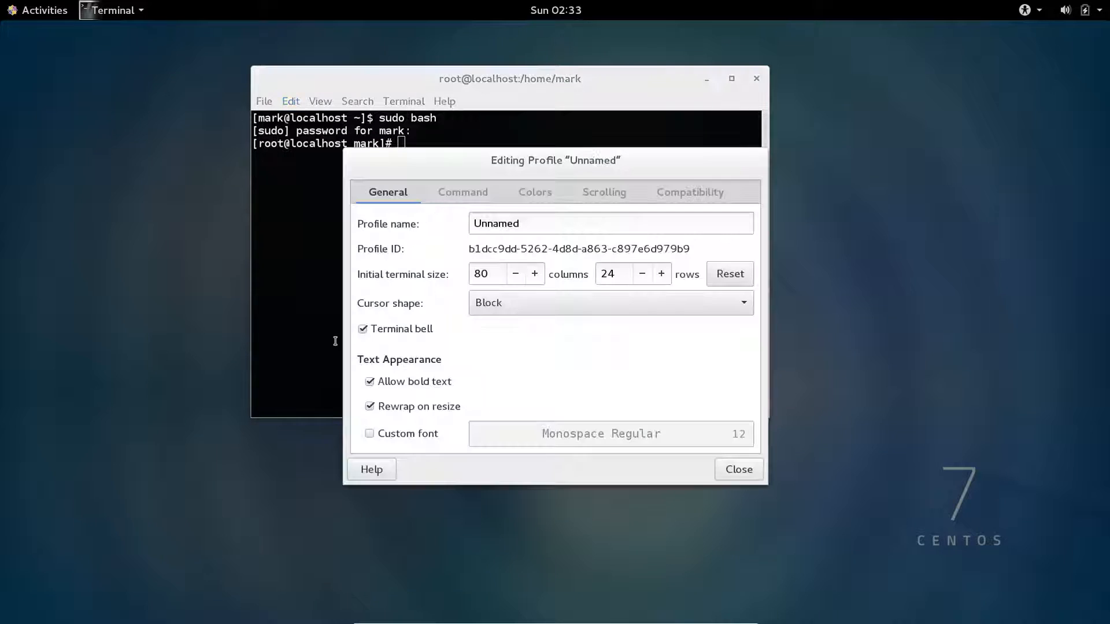
click(536, 194)
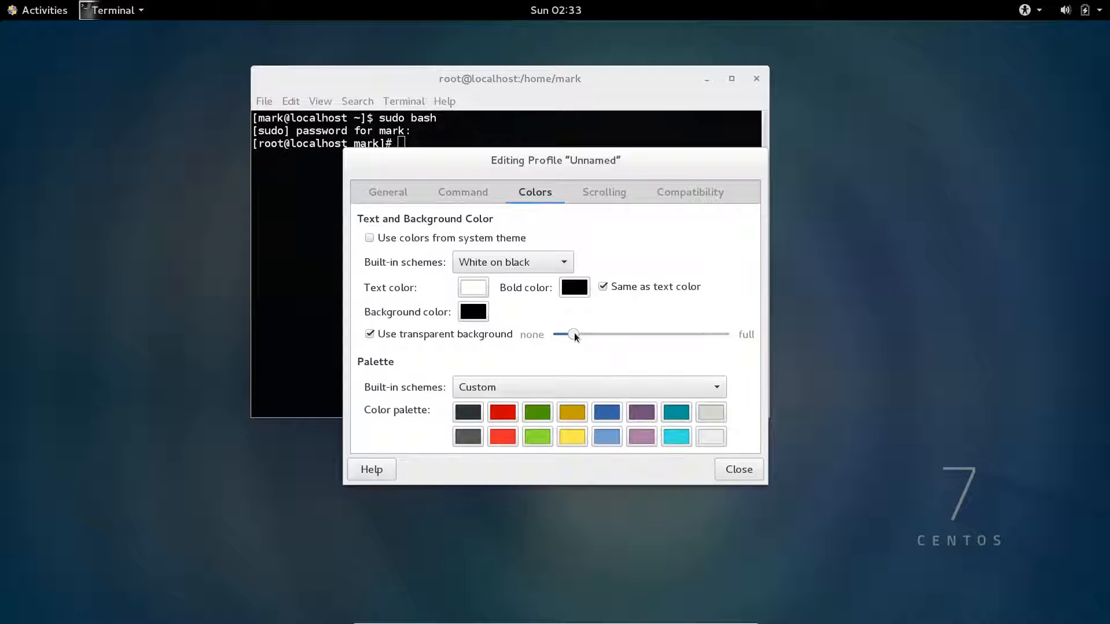
drag(574, 334, 706, 334)
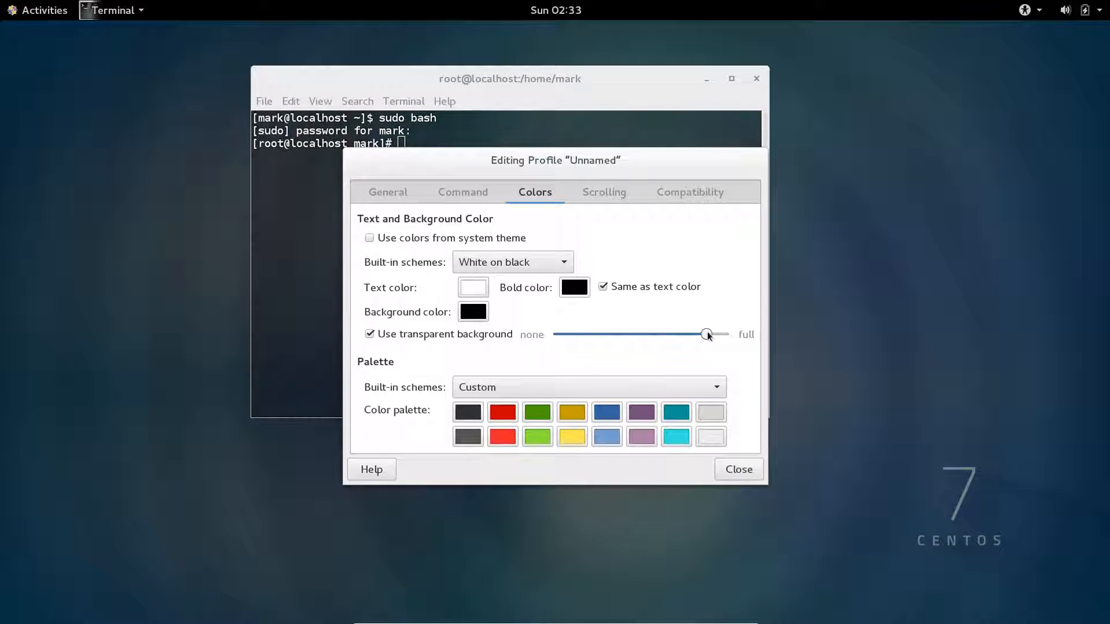
click(740, 470)
drag(617, 78, 946, 215)
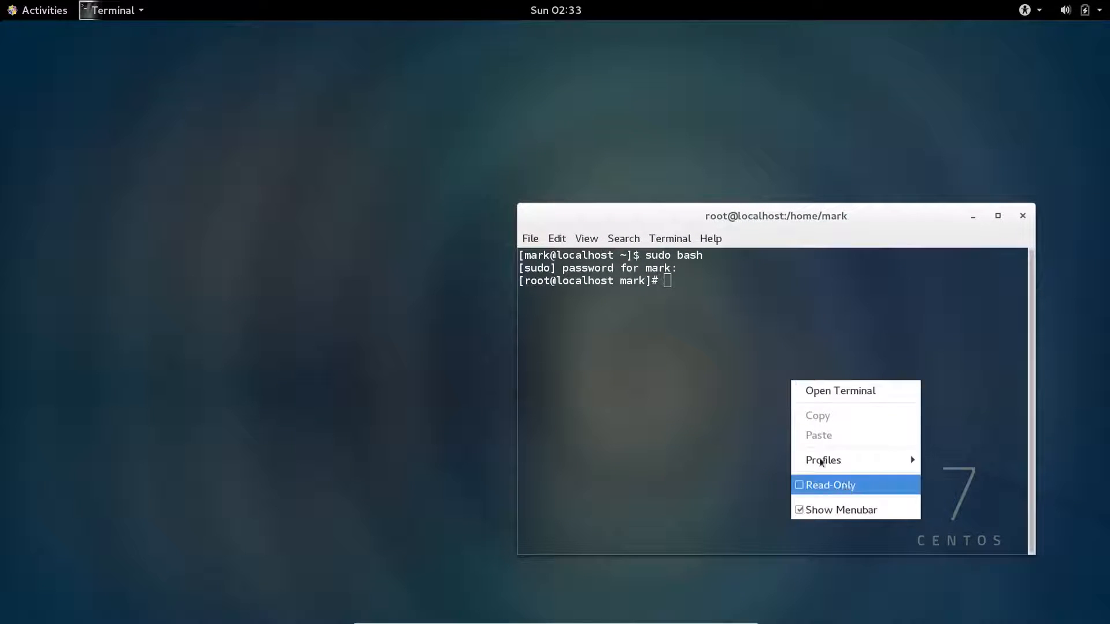
click(694, 408)
Set the terminal profile's background transparency to slightly under half and move the terminal back toward the middle of the desktop
click(556, 238)
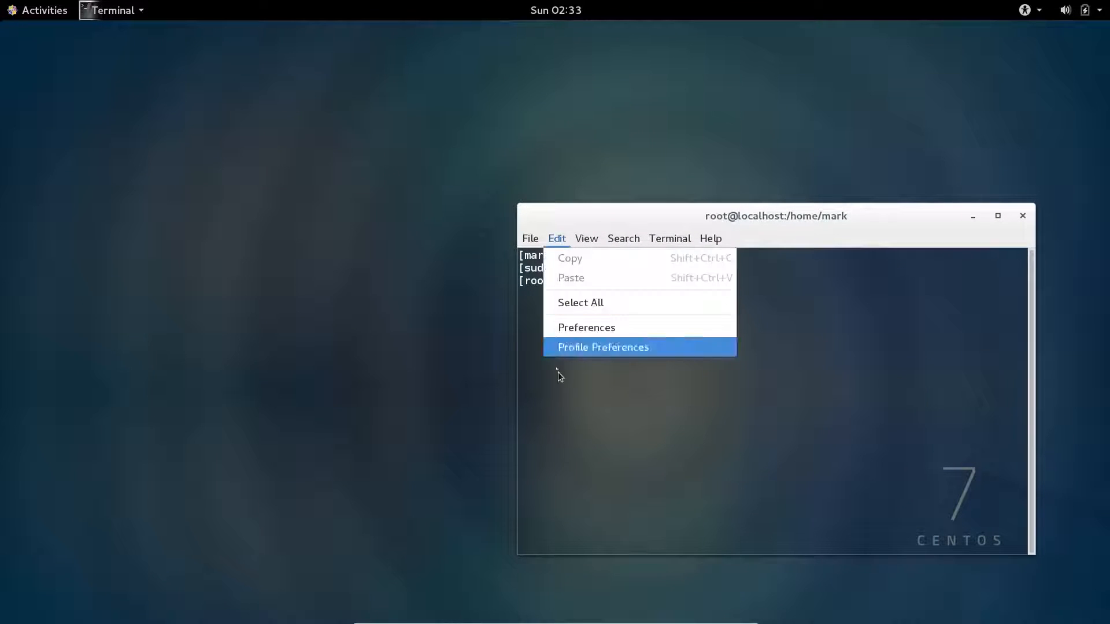
click(577, 349)
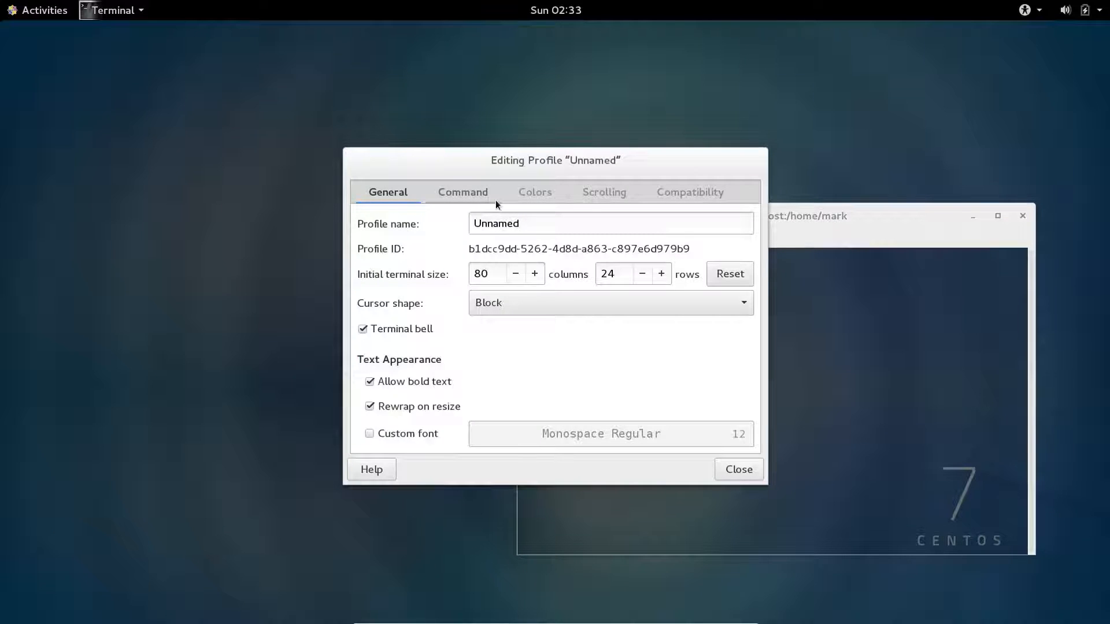
click(544, 193)
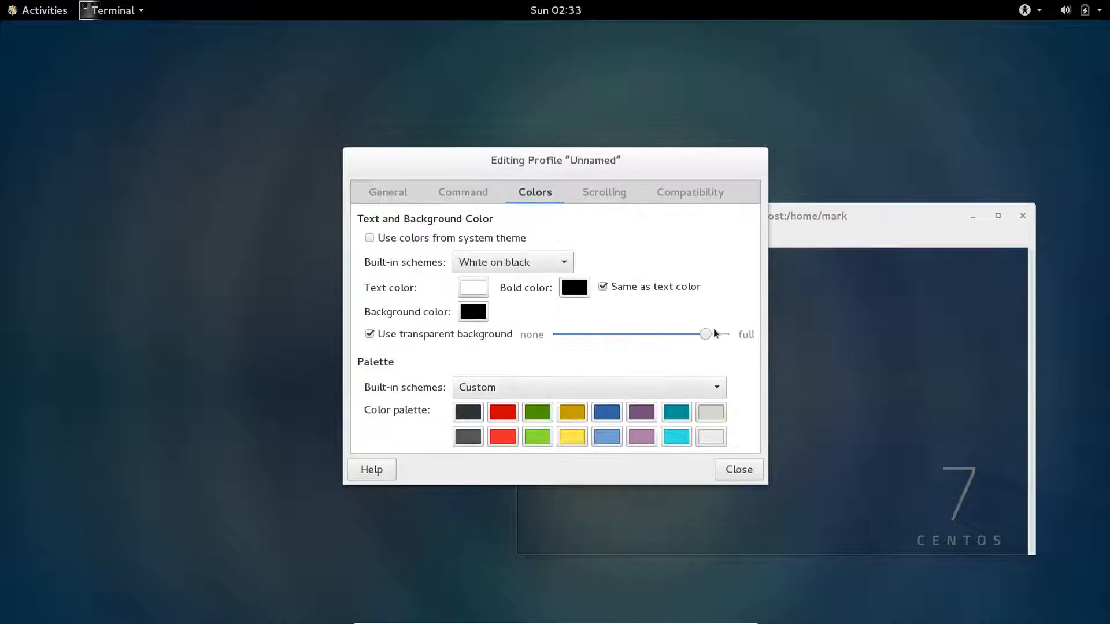
drag(705, 334, 623, 332)
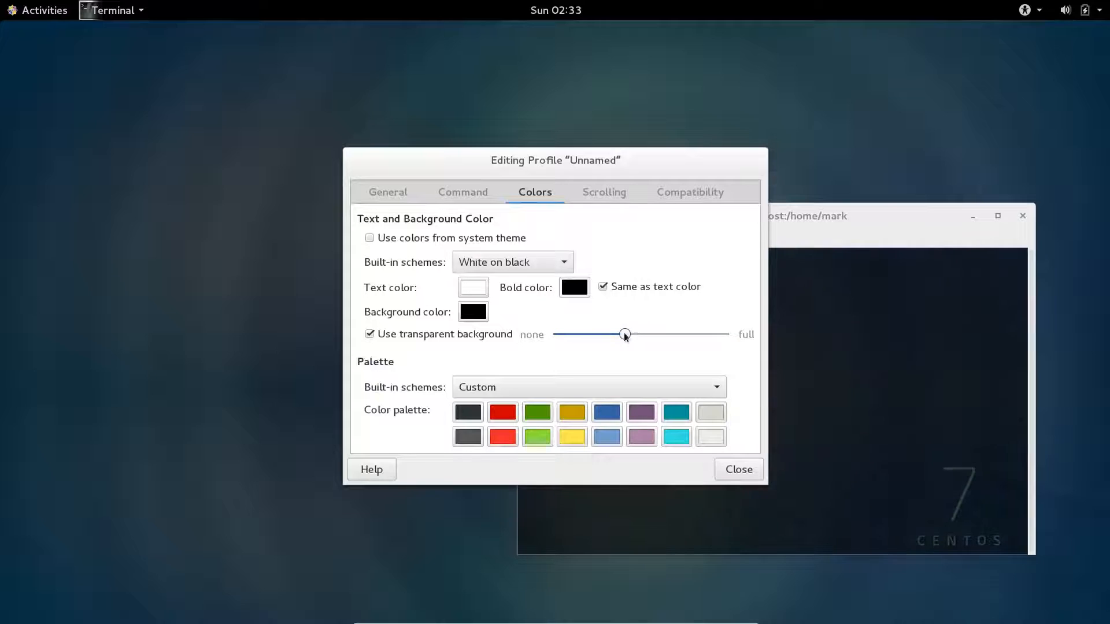
click(746, 472)
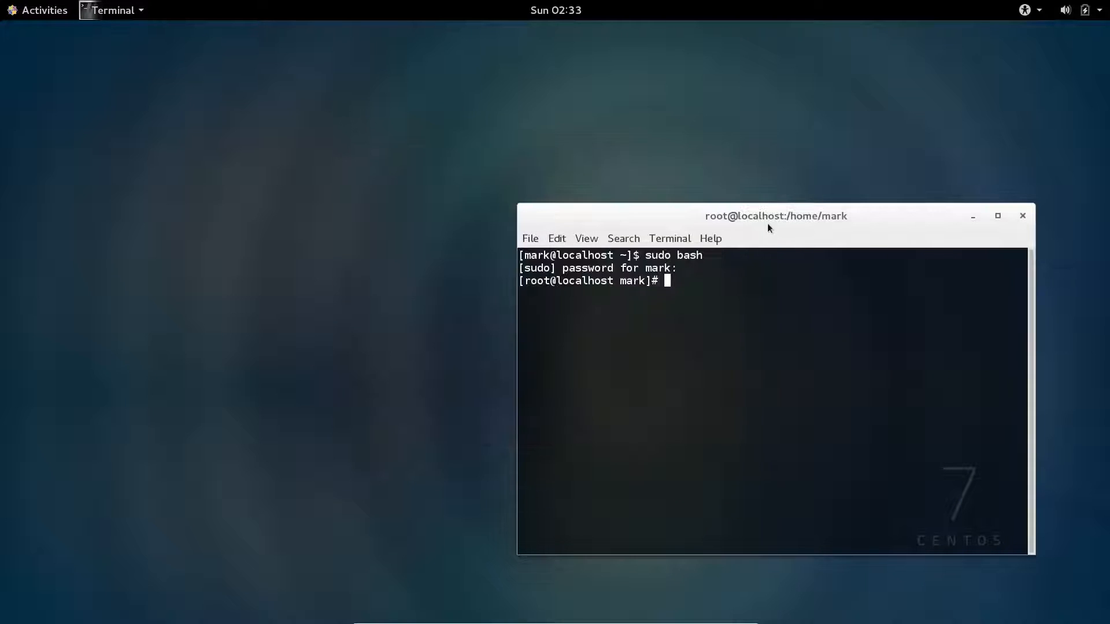
drag(767, 223, 546, 103)
Check the kernel release with uname -r and query the gnome package with rpm -q gnome
text(uname -r)
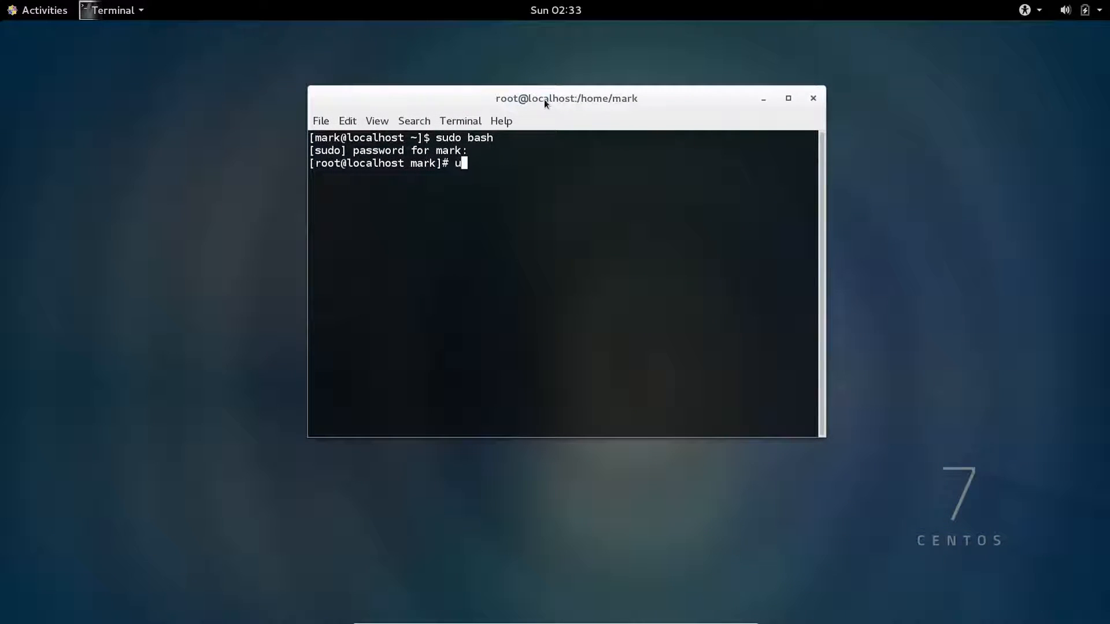
key(Return)
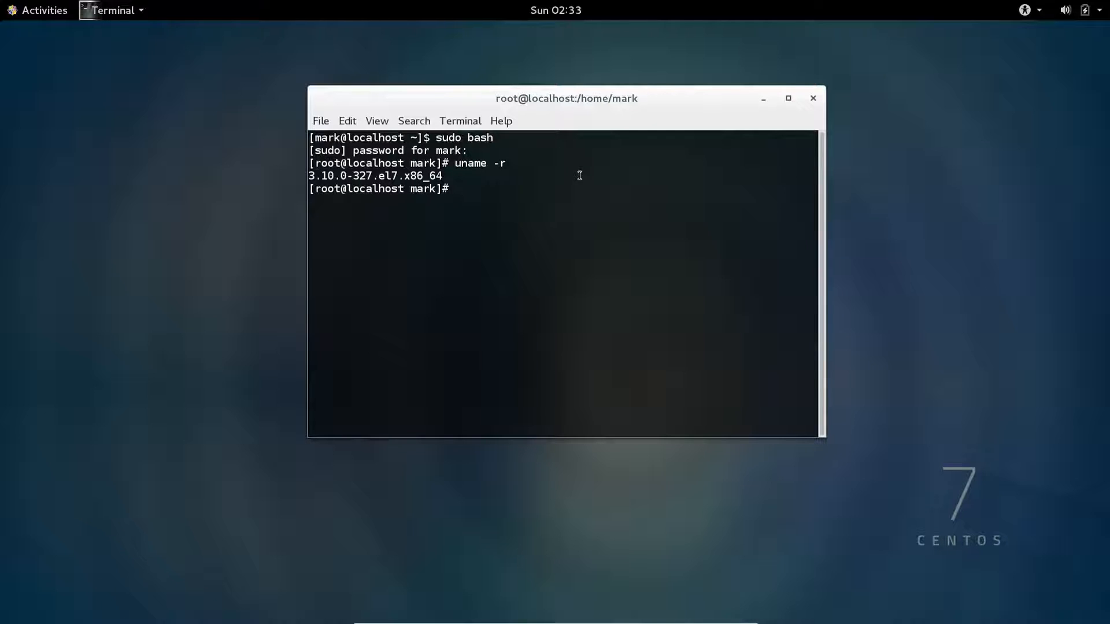
text(rpm -q gnome)
key(Return)
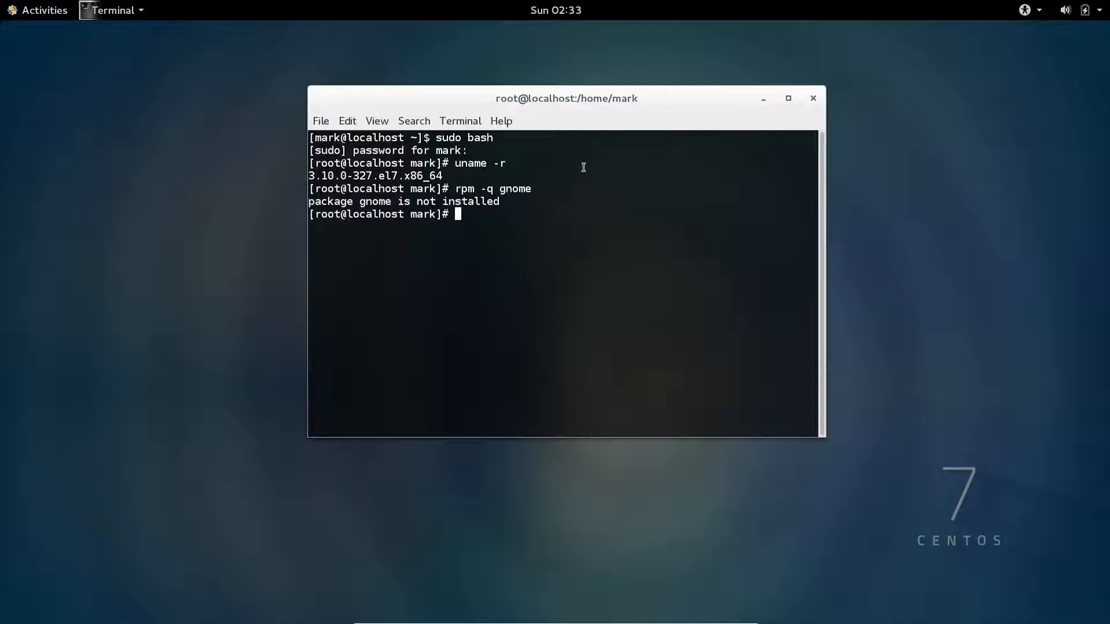
List the installed GNOME packages with rpm -qa | grep gnome and check the gnome-shell version in the output
text(rpm -qa | grep gnmo)
key(BackSpace)
key(BackSpace)
text(ome)
key(Return)
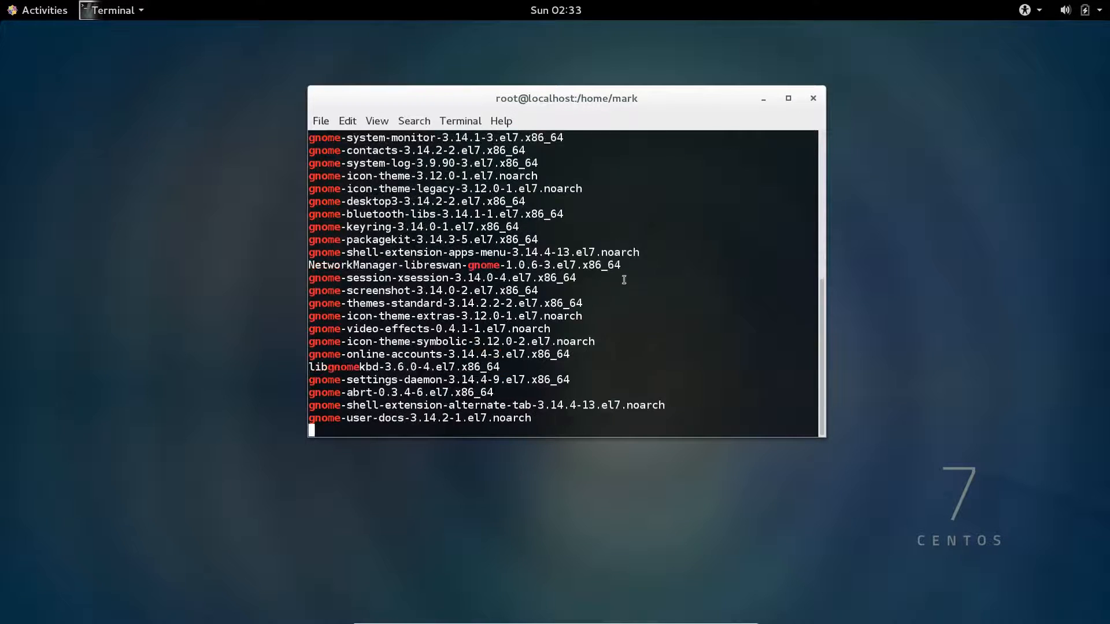
key(ctrl+c)
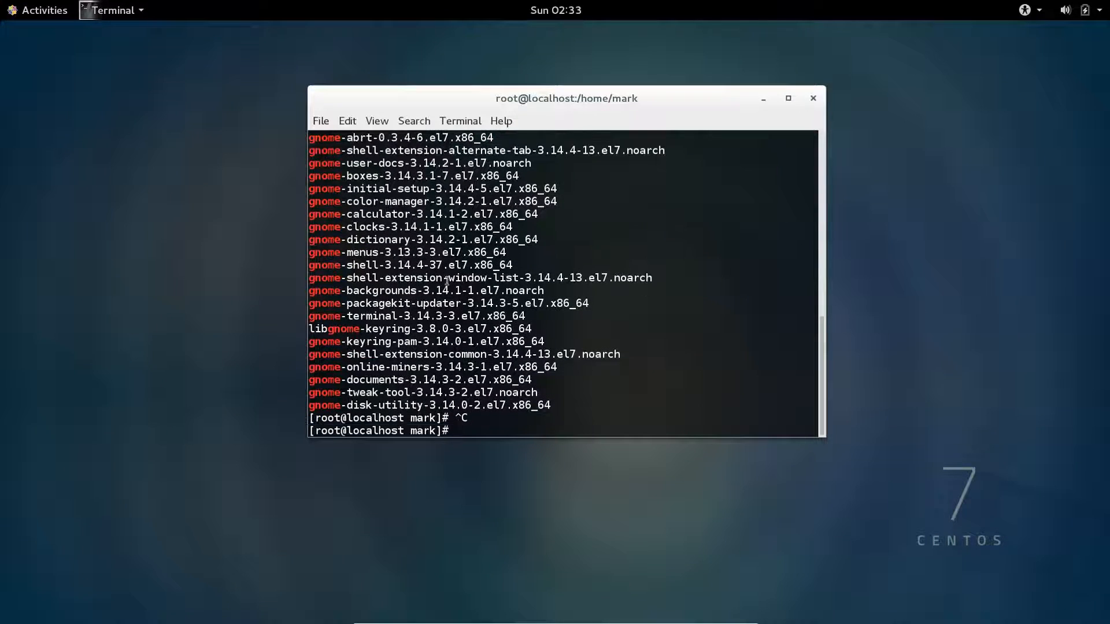
drag(318, 267, 419, 267)
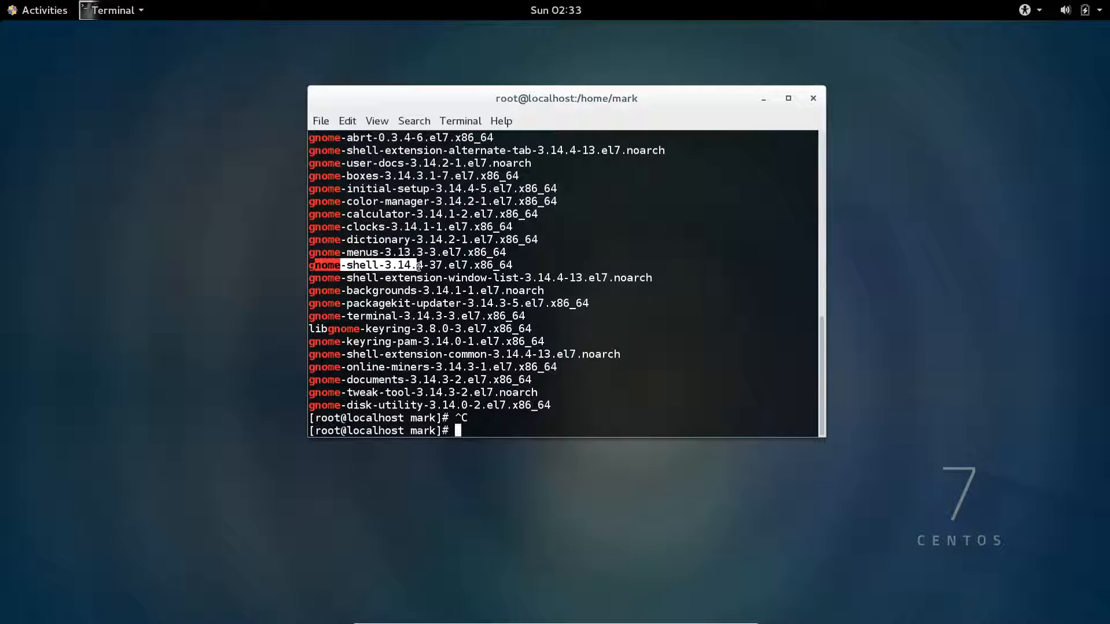
click(529, 326)
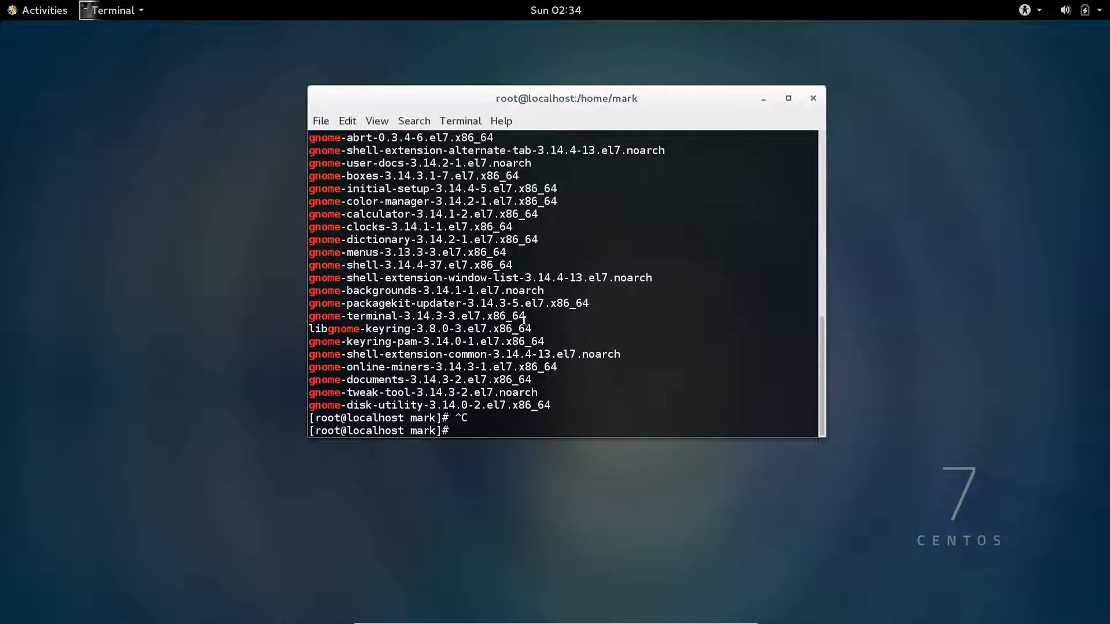
Nudge the terminal window up and to the left, and try running the dnf command
drag(608, 91, 575, 81)
text(dnf)
key(Return)
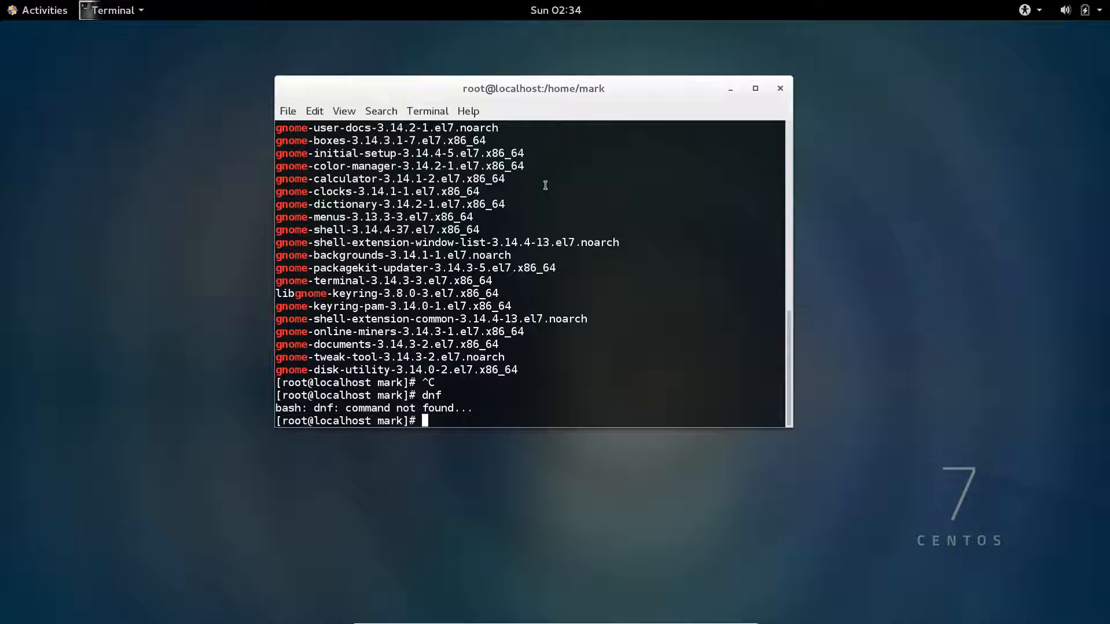
Try to update the system packages with yum update and review the command's output
text(yum)
text(update)
key(Return)
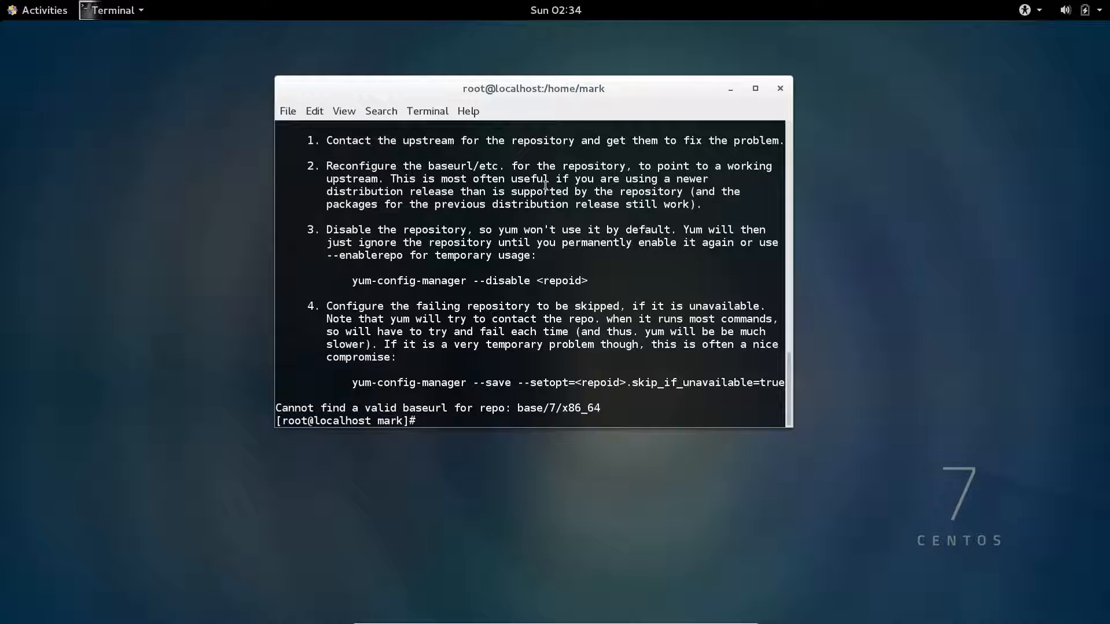
scroll(457, 299, up, 2)
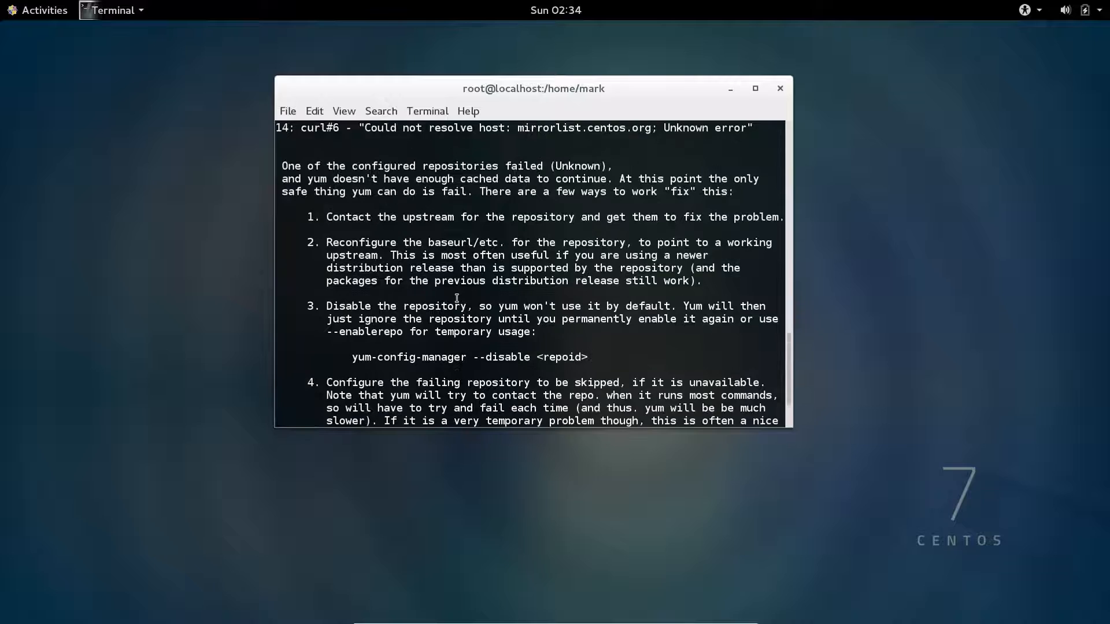
Connect the virtual machine's PCI Ethernet network connection
click(1084, 10)
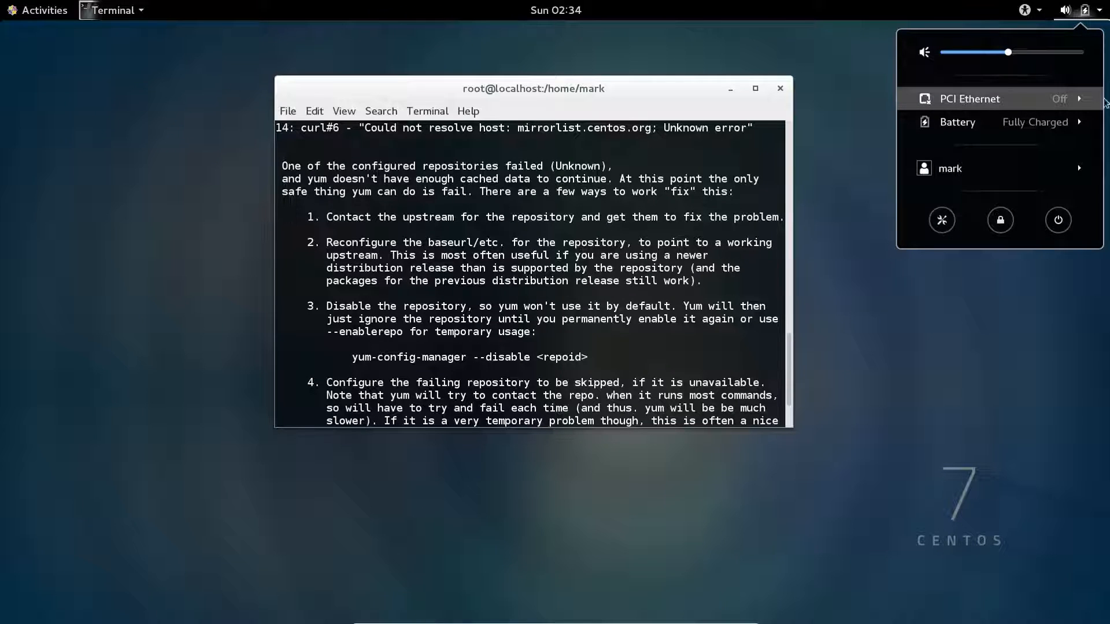
click(1079, 102)
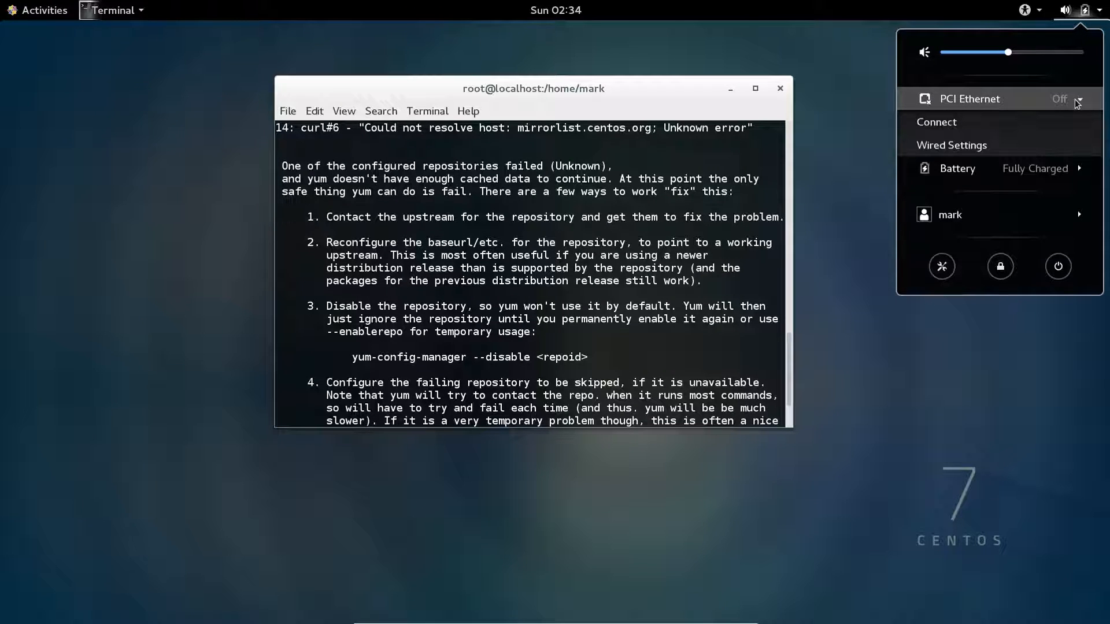
click(949, 123)
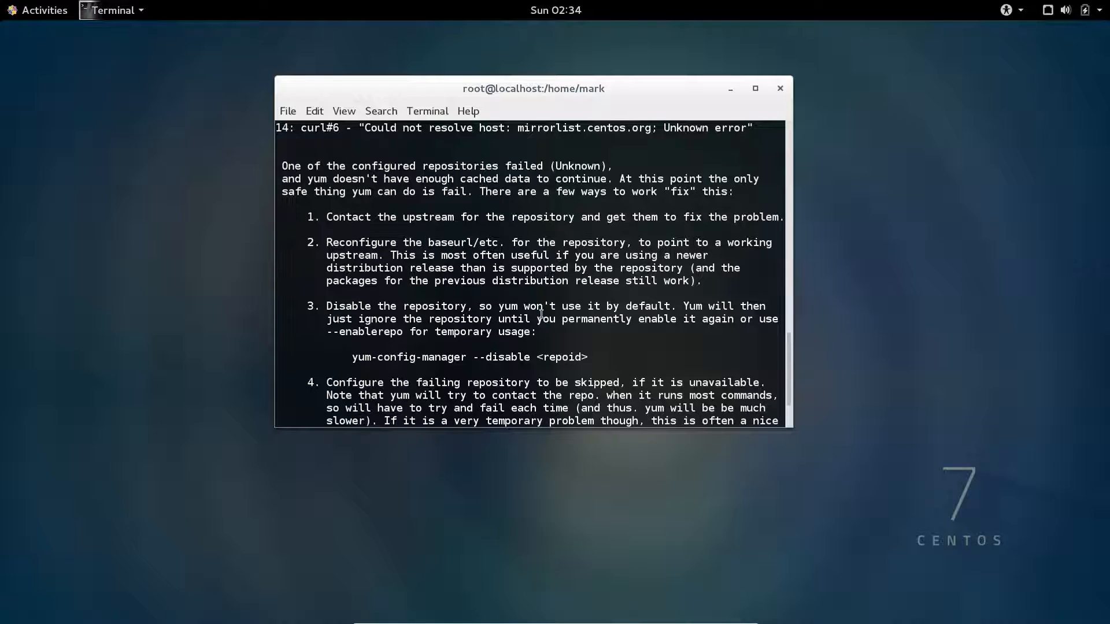
Run yum update in the root terminal and answer y to start downloading and installing the packages
key(Return)
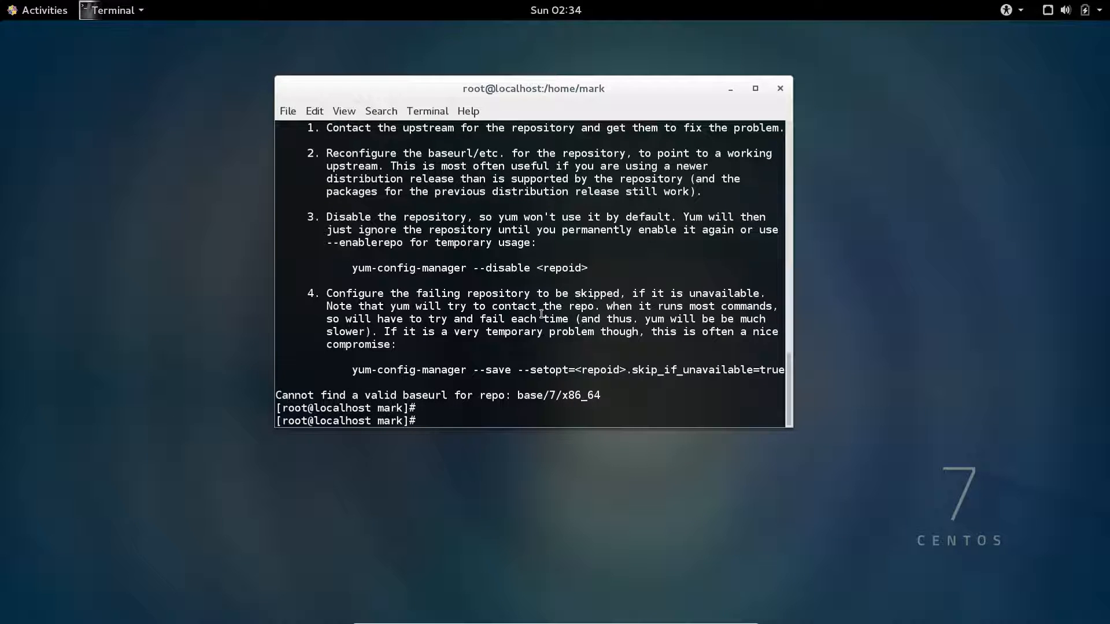
text(yum update)
key(Return)
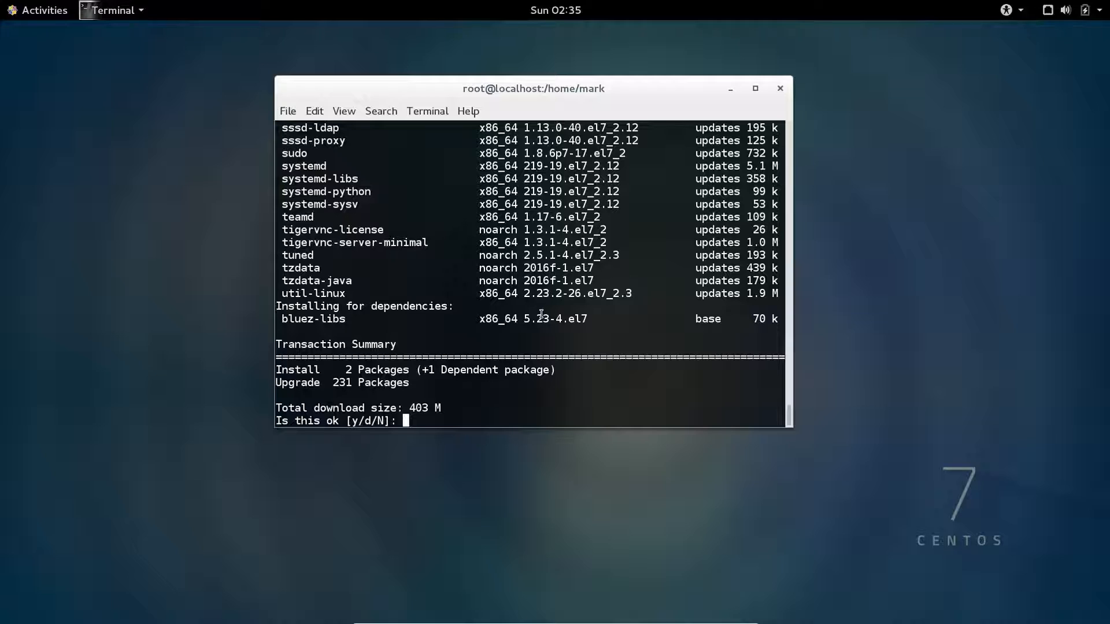
text(y)
key(Return)
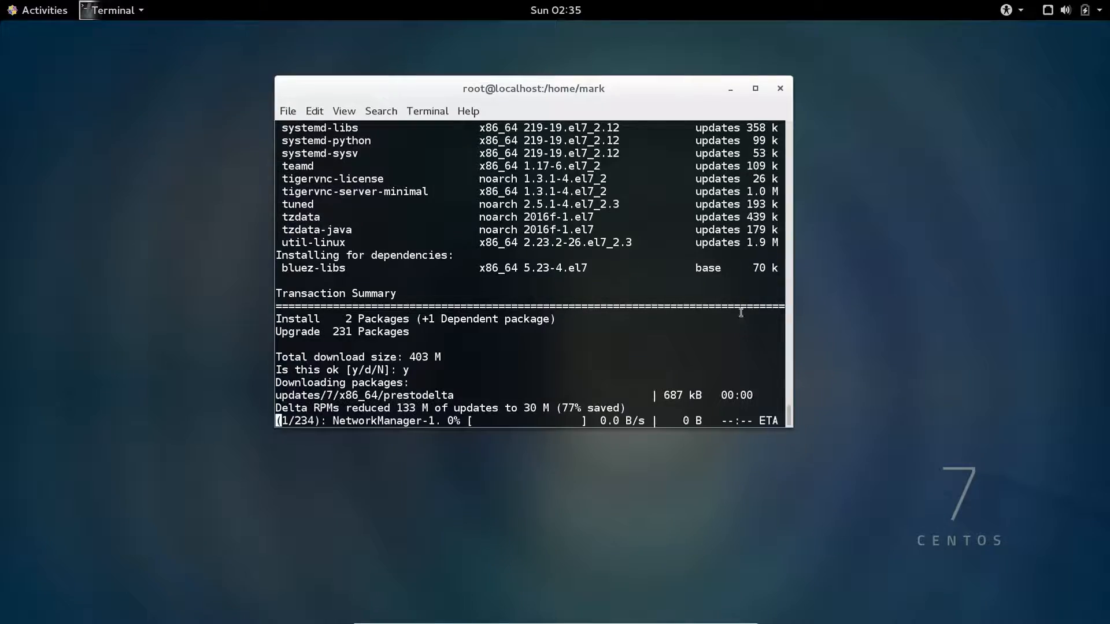
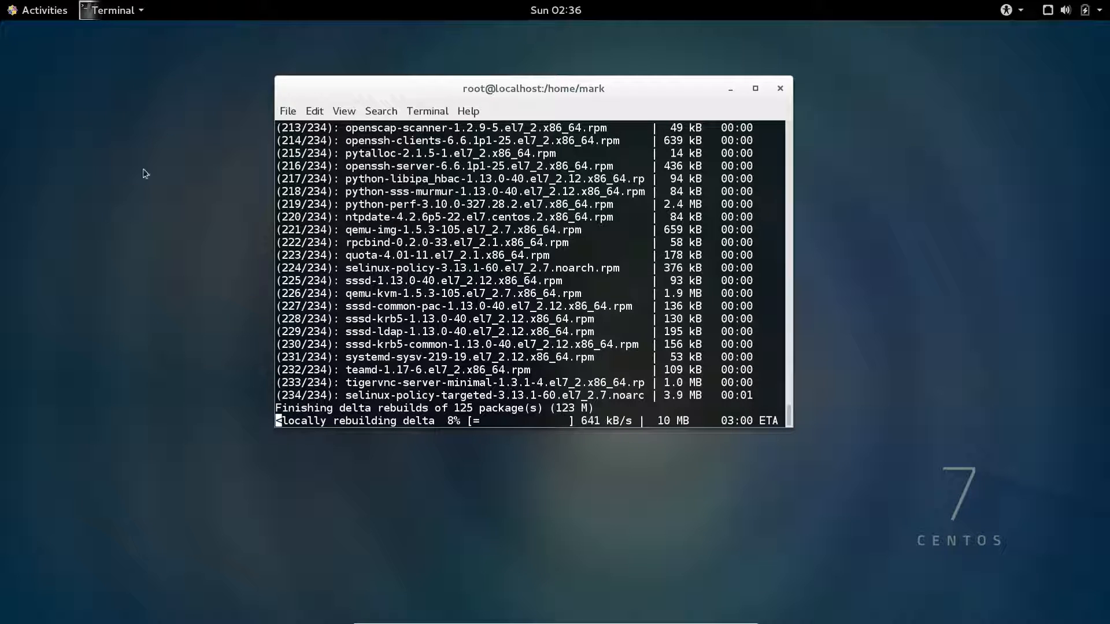
Open a second terminal window from the favorites and arrange it beside the root terminal so both can be read
click(32, 9)
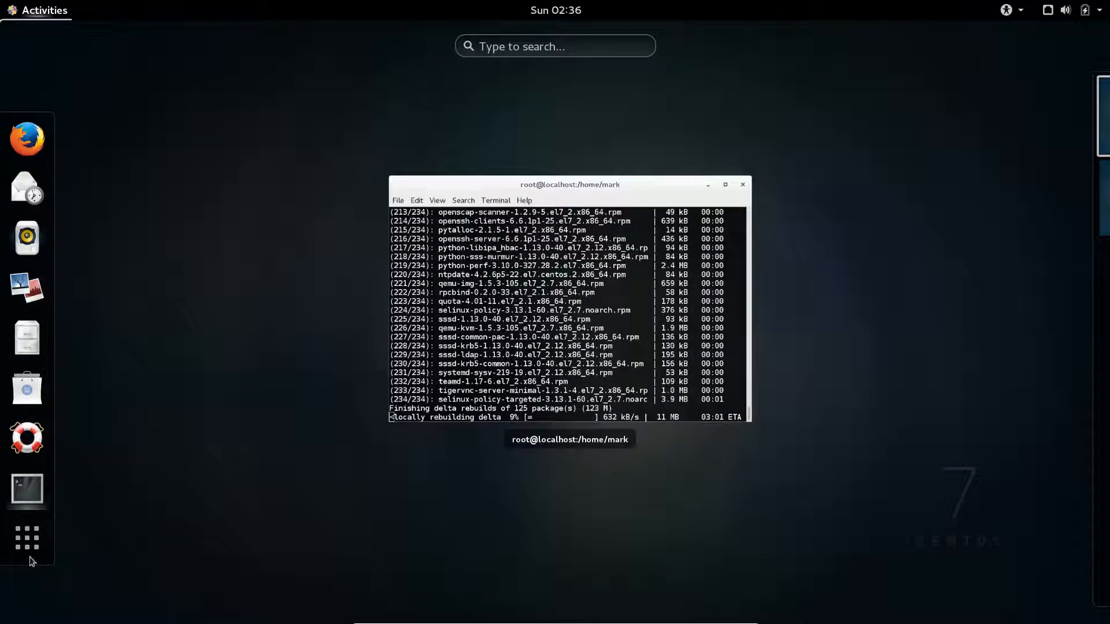
click(30, 494)
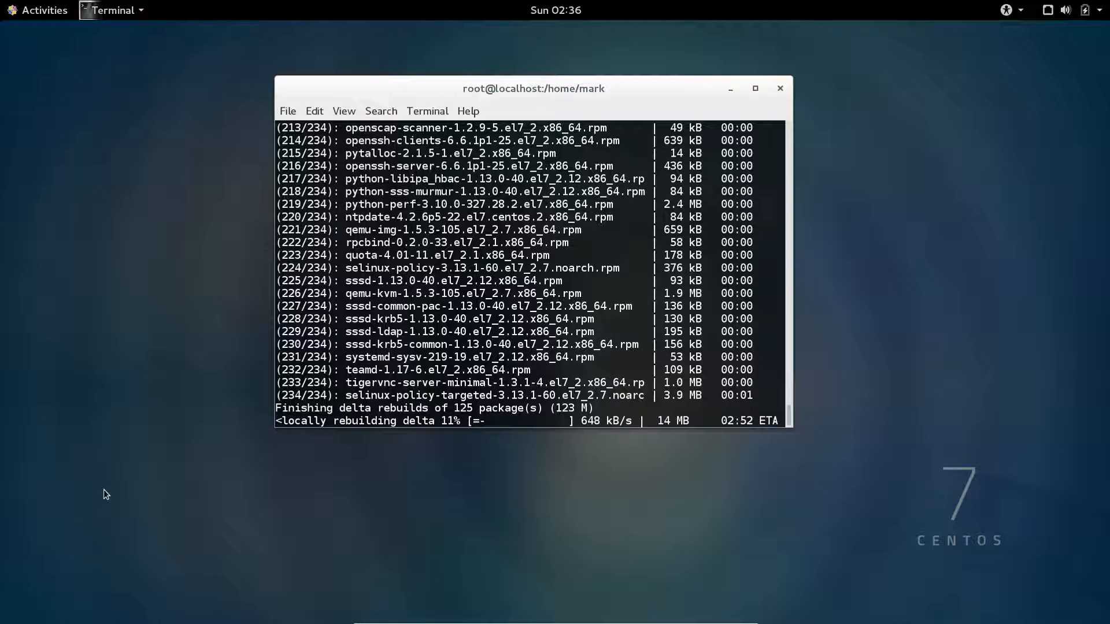
click(40, 10)
right_click(26, 490)
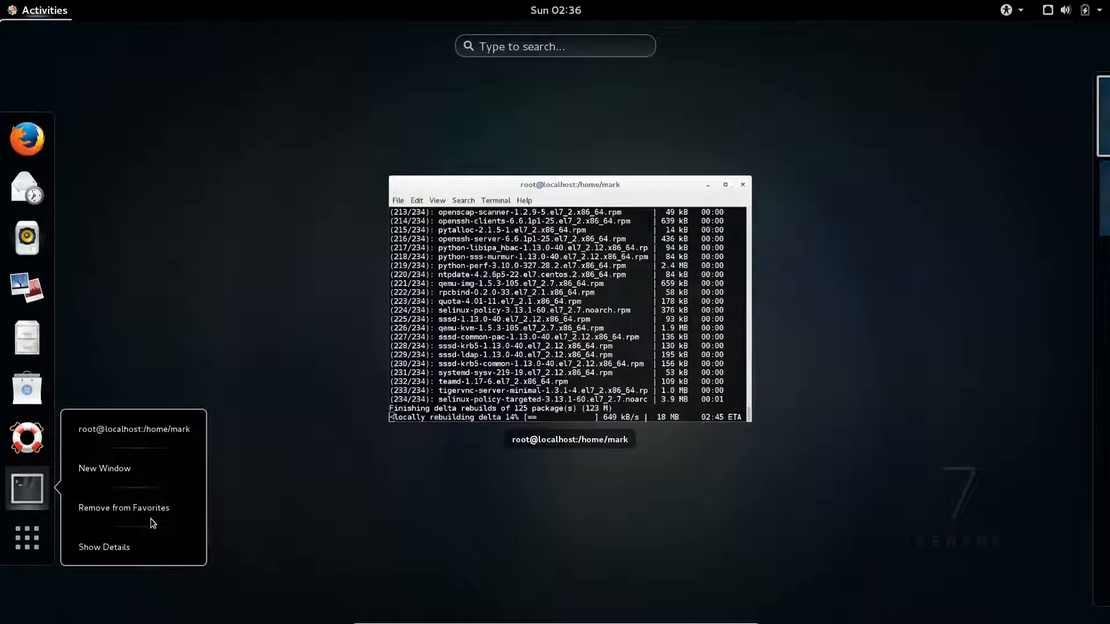
click(432, 211)
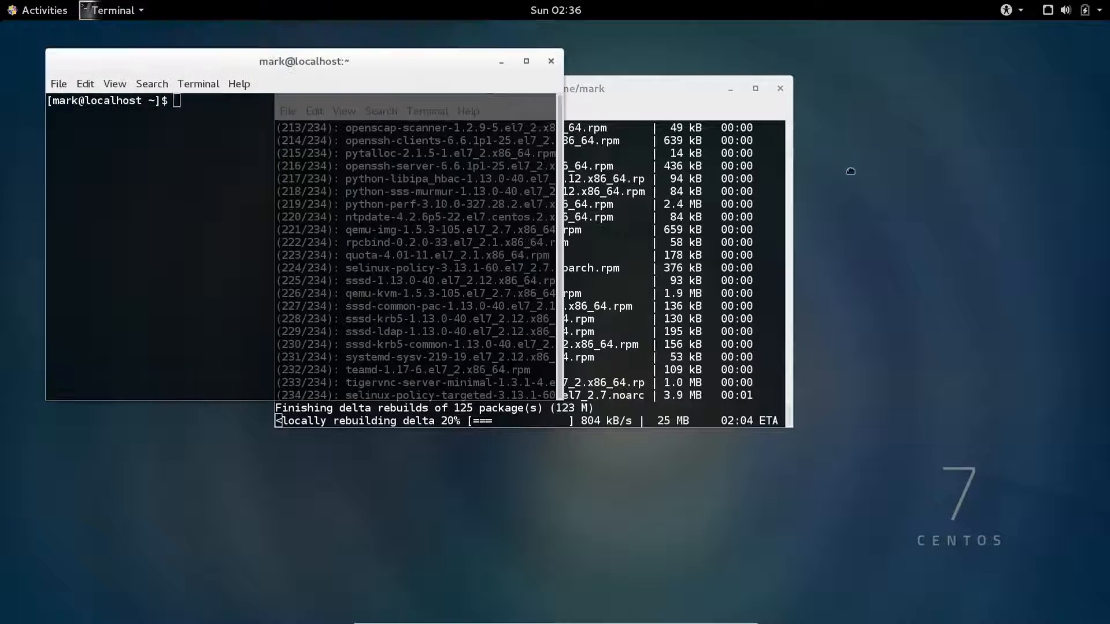
drag(411, 59, 934, 168)
drag(318, 72, 311, 66)
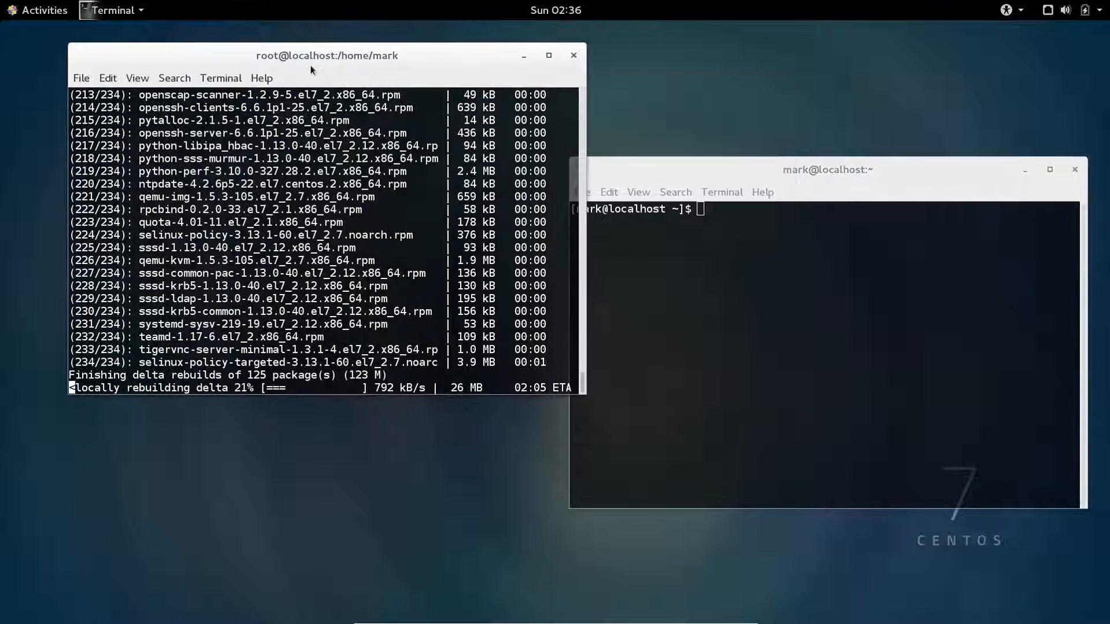
Check the running kernel release with uname -r in the new terminal window
click(738, 318)
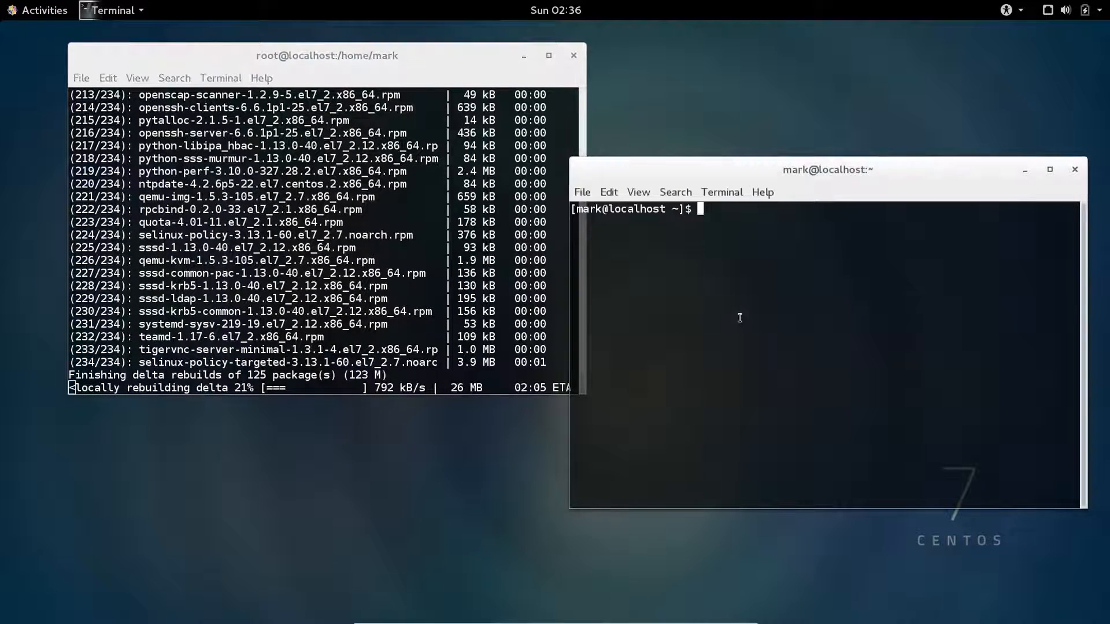
text(uname -r)
key(Return)
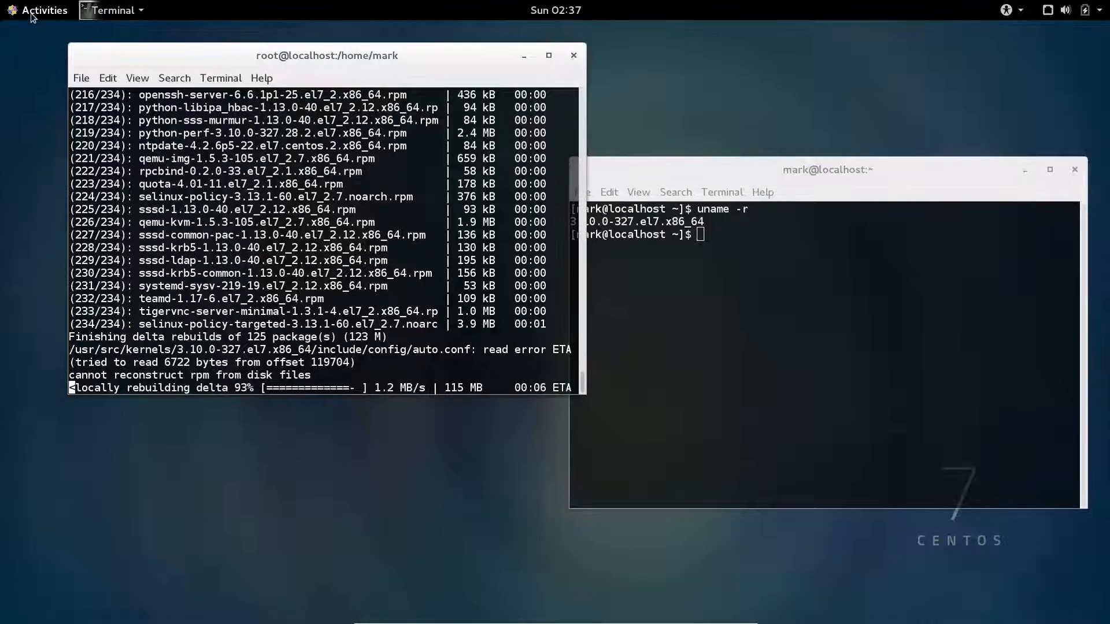
Find the system Settings by searching for "settings", open it and place its window beside the root terminal
click(34, 11)
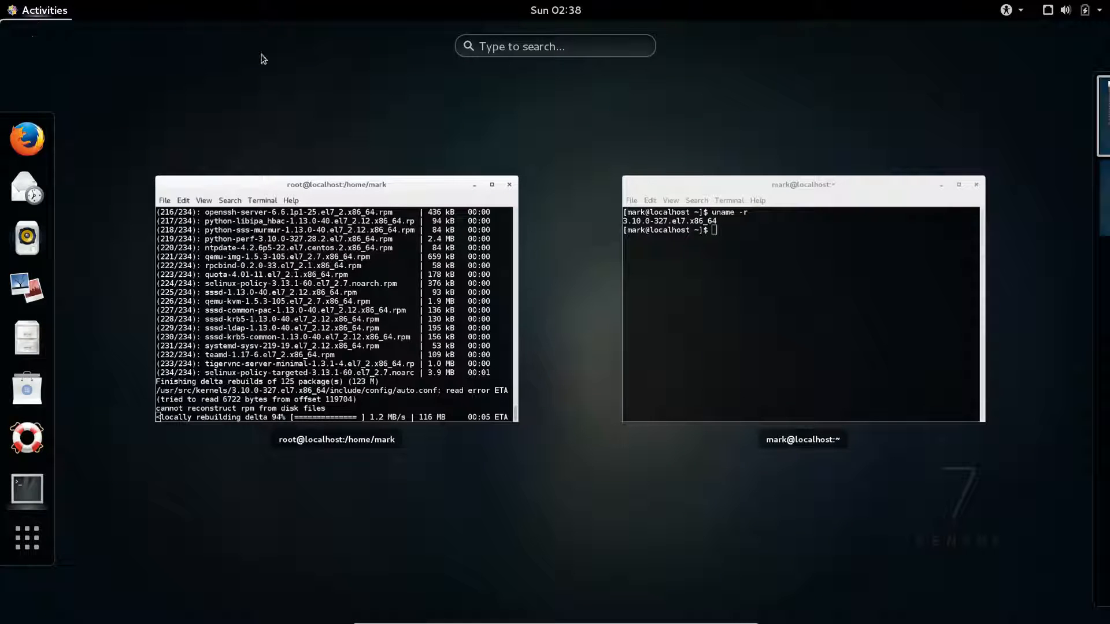
click(514, 46)
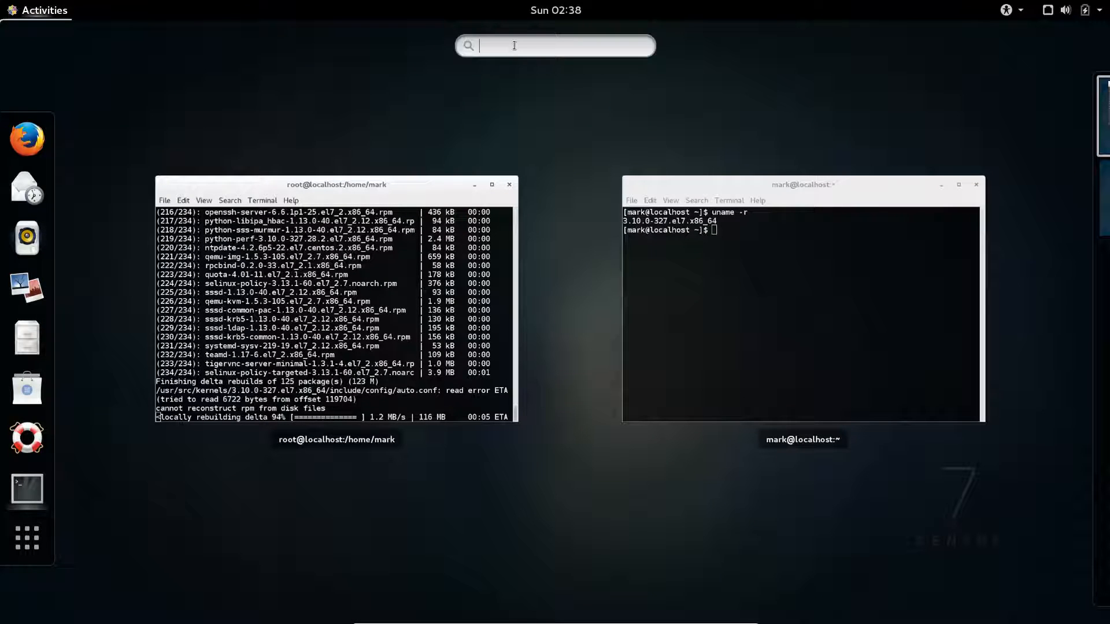
text(settings)
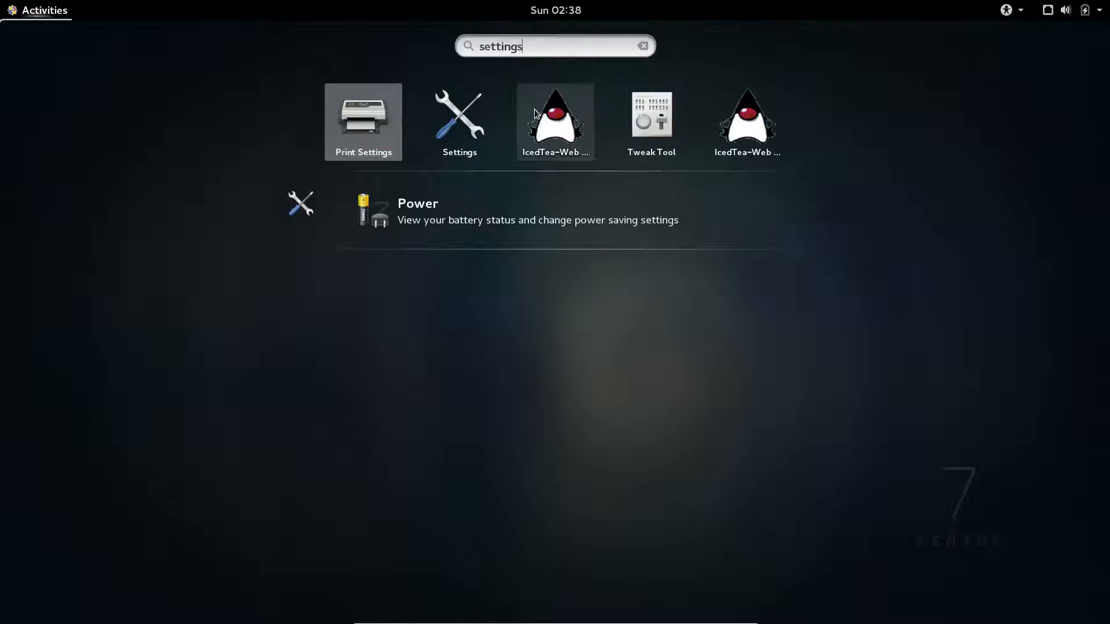
click(457, 127)
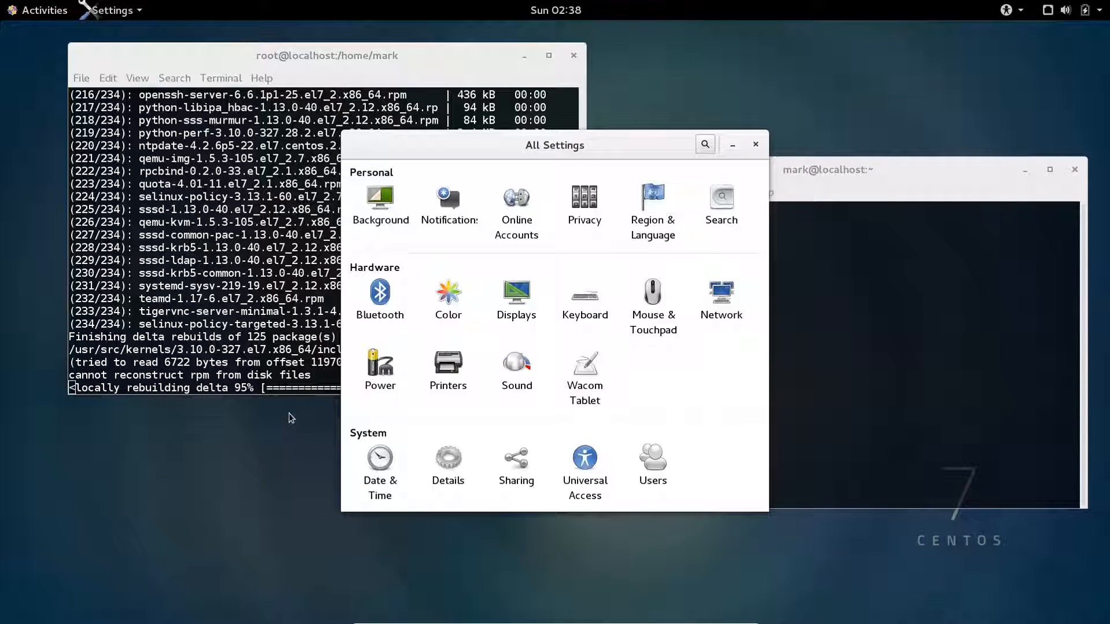
drag(497, 152, 743, 83)
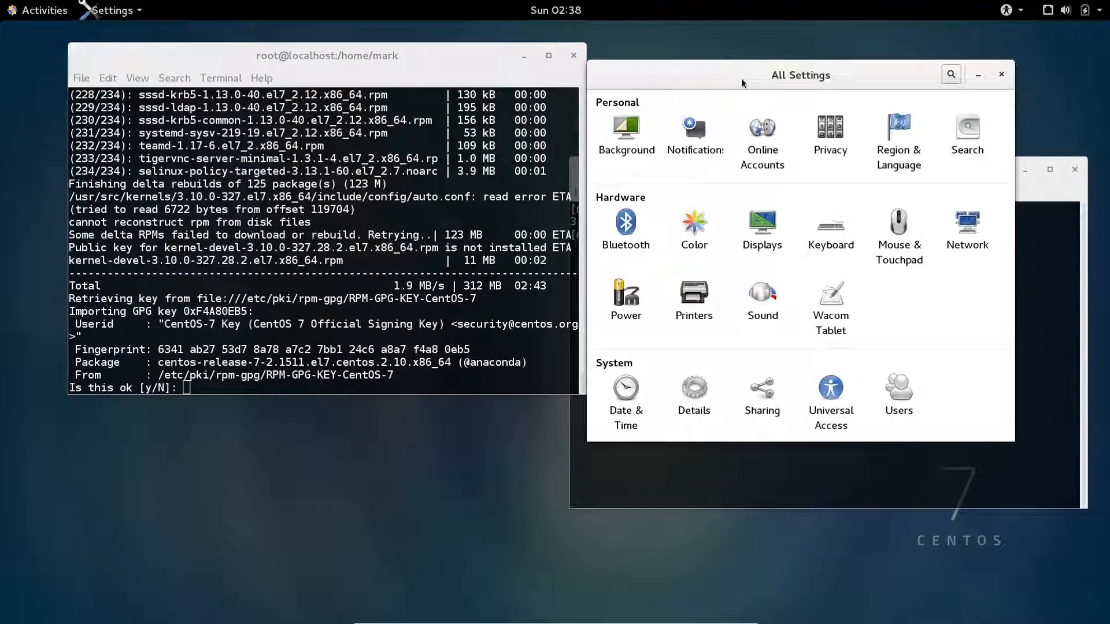
Accept the import of the CentOS-7 GPG key in the root terminal so the package update proceeds
click(370, 58)
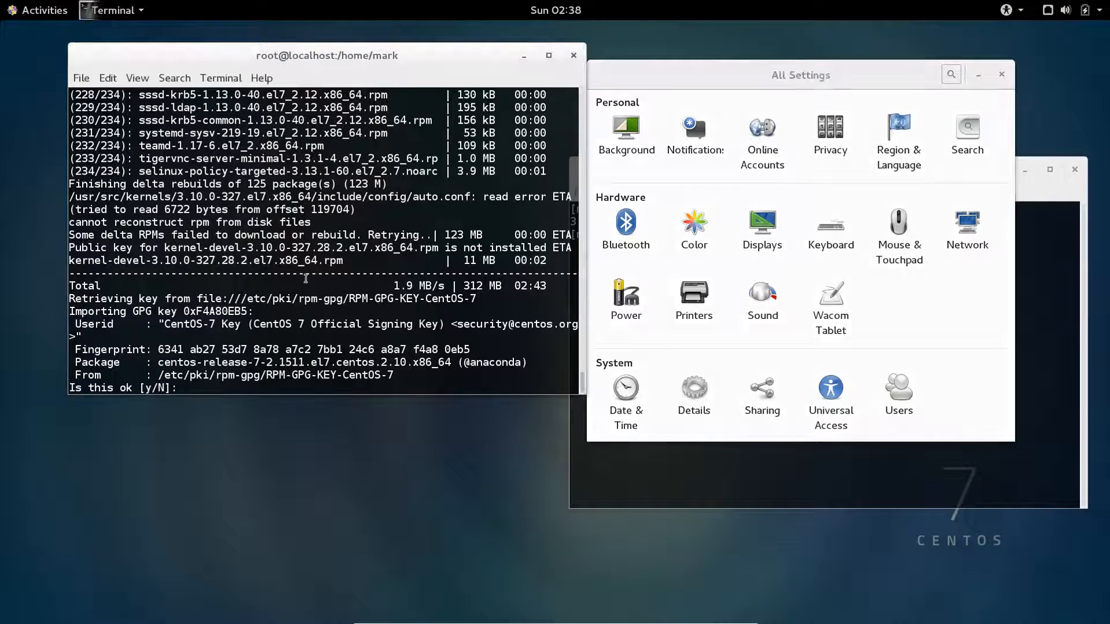
text(y)
key(Return)
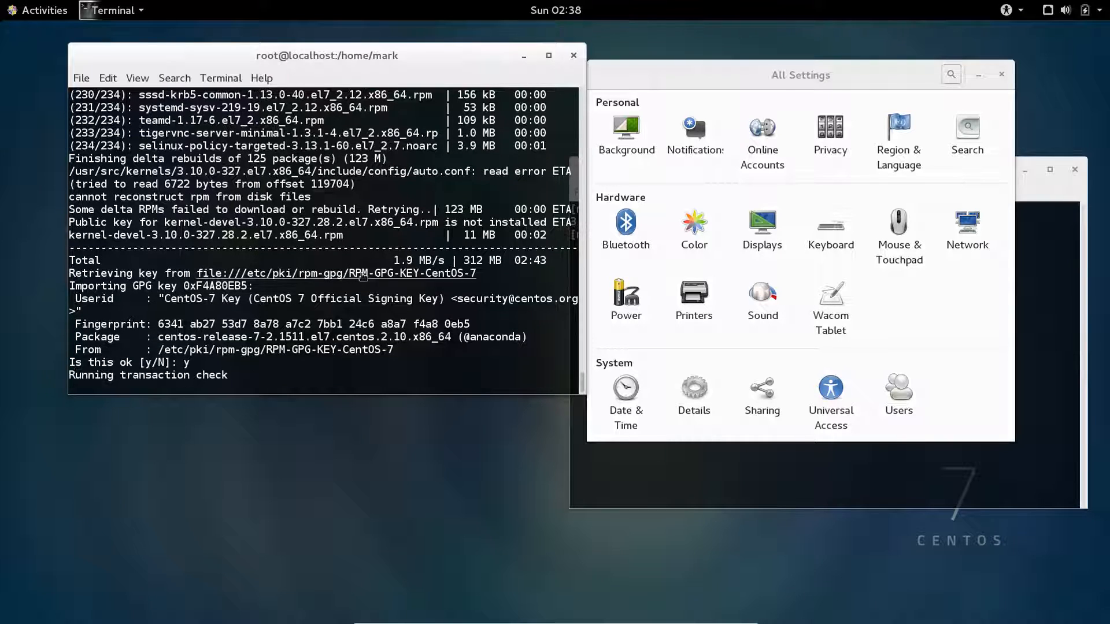
Review the resolution choices for the VBX display in the Displays settings, then cancel and close Settings
click(737, 73)
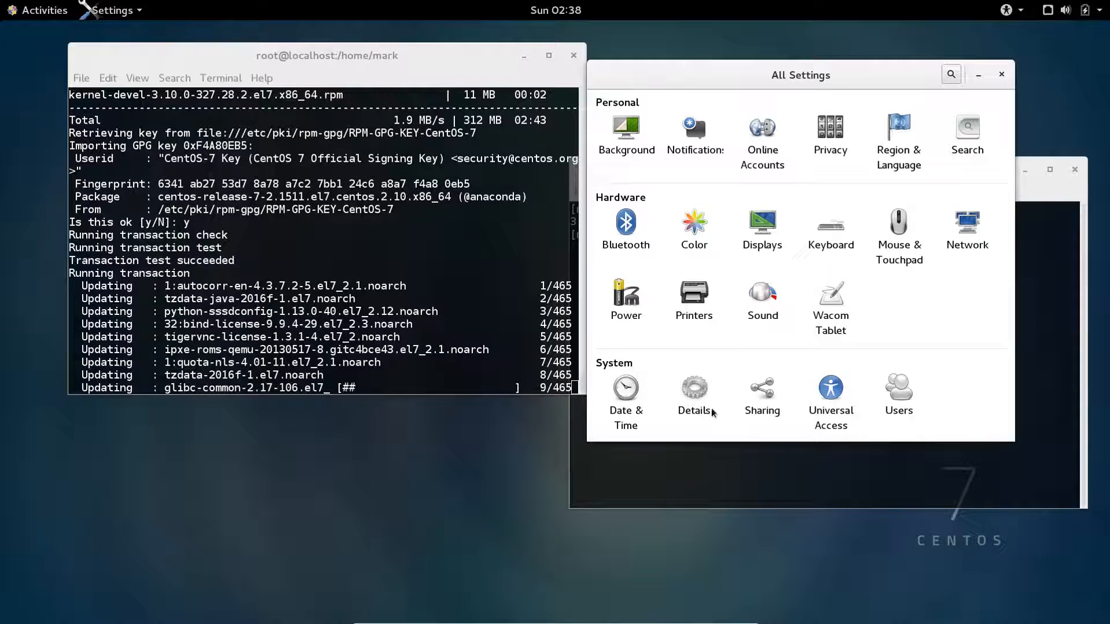
click(772, 228)
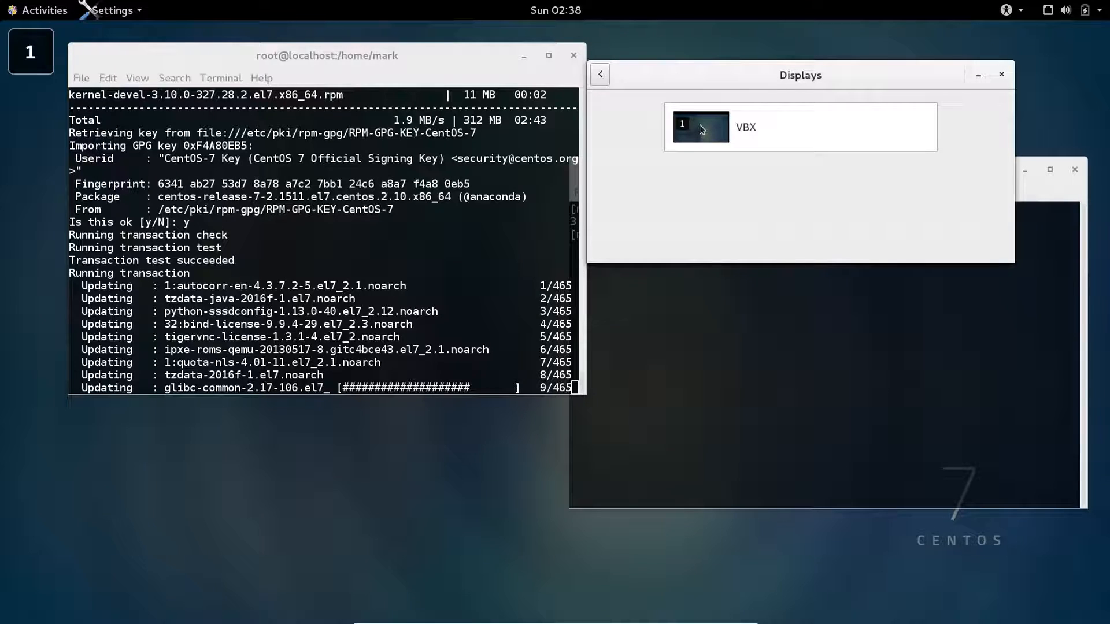
click(762, 152)
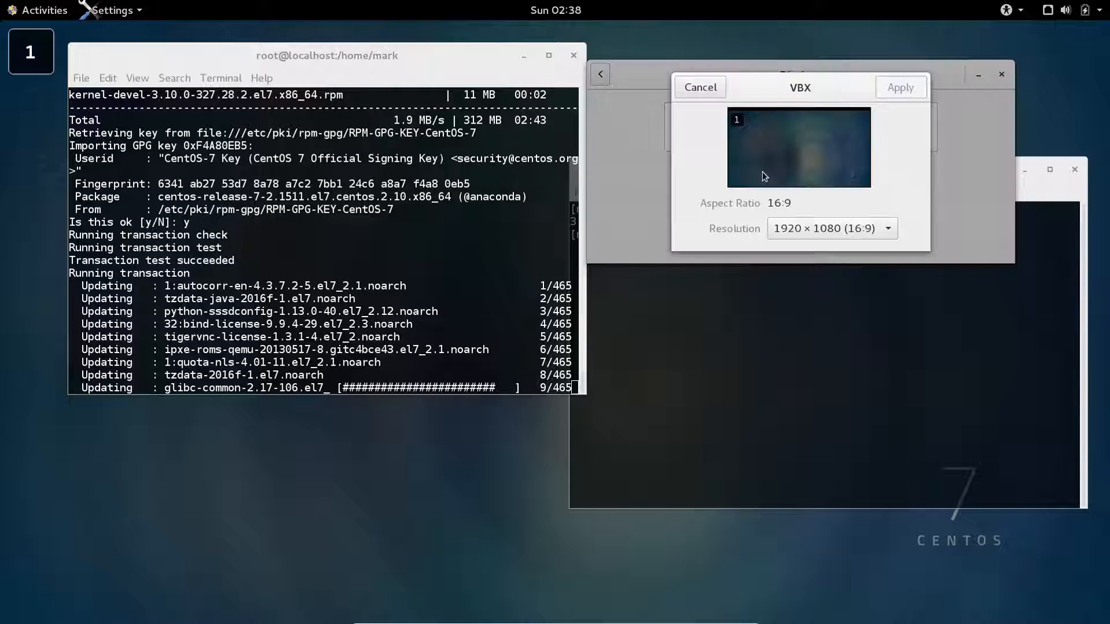
click(884, 229)
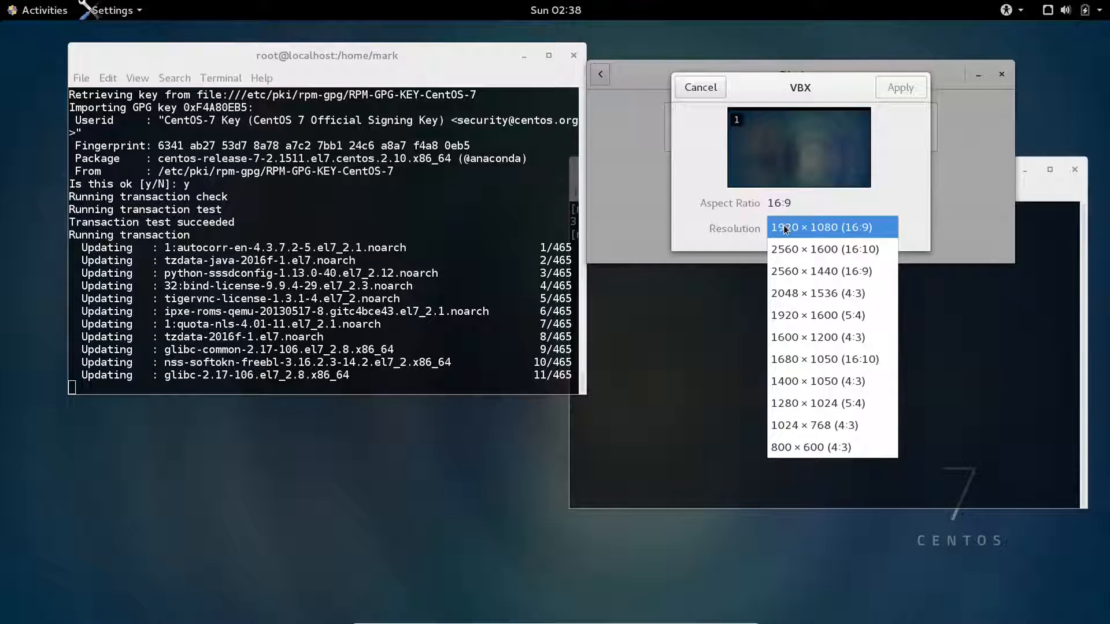
click(968, 208)
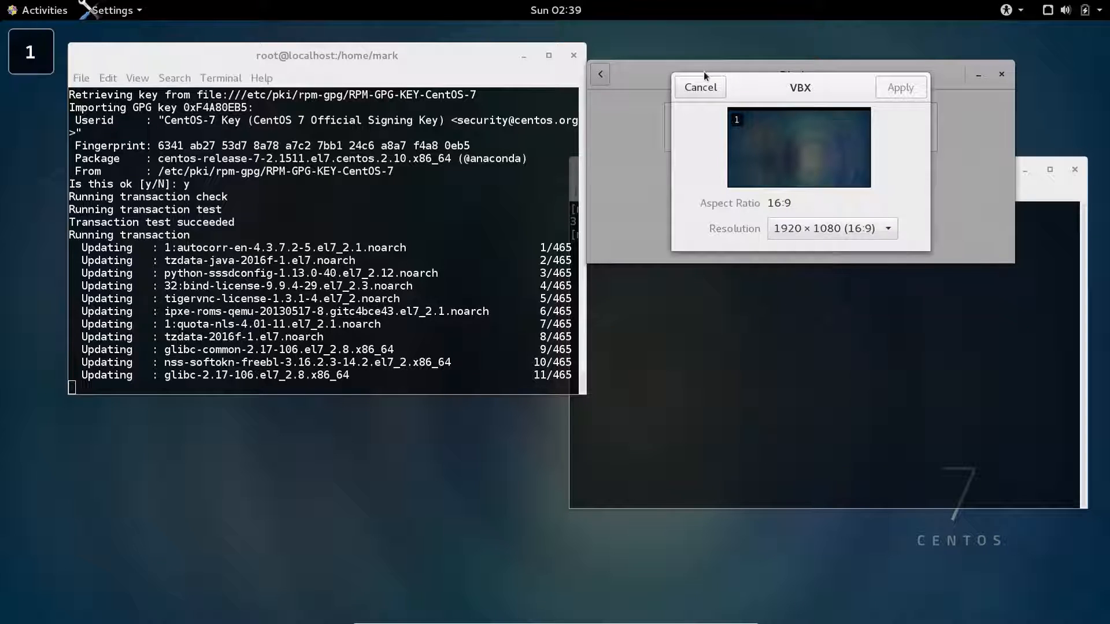
click(695, 87)
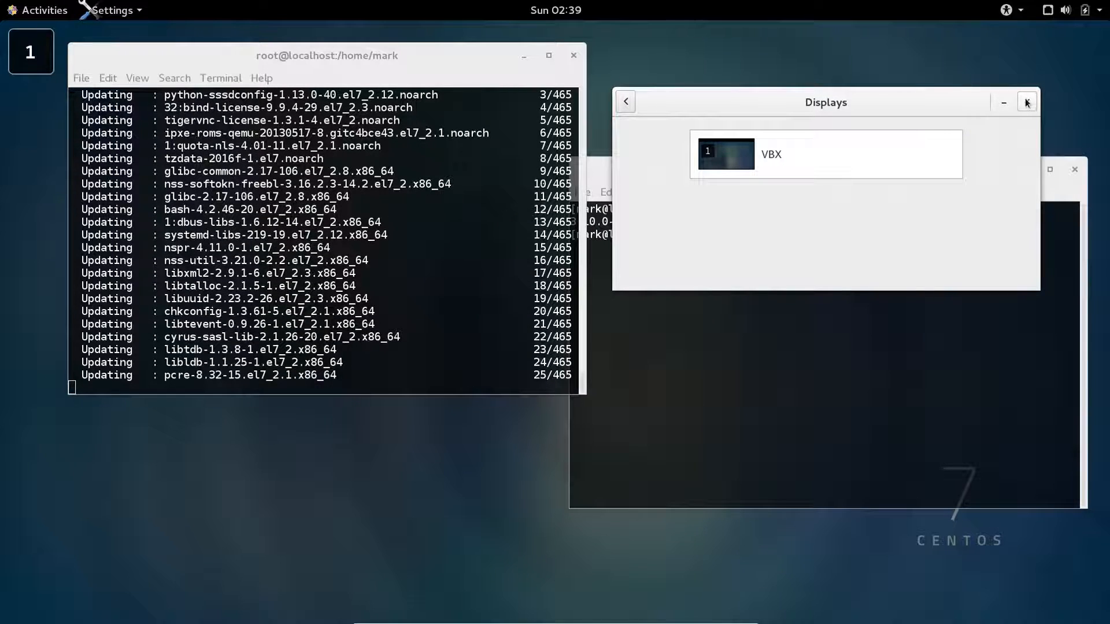
click(1027, 102)
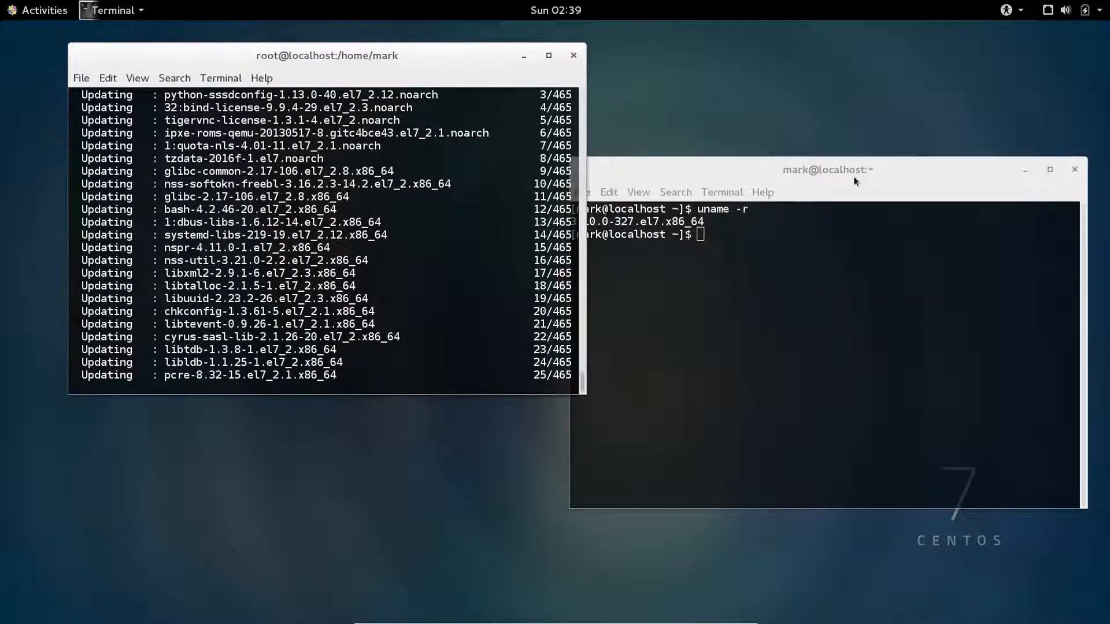
Move the terminal window with the uname output slightly lower on the desktop
drag(831, 174, 838, 143)
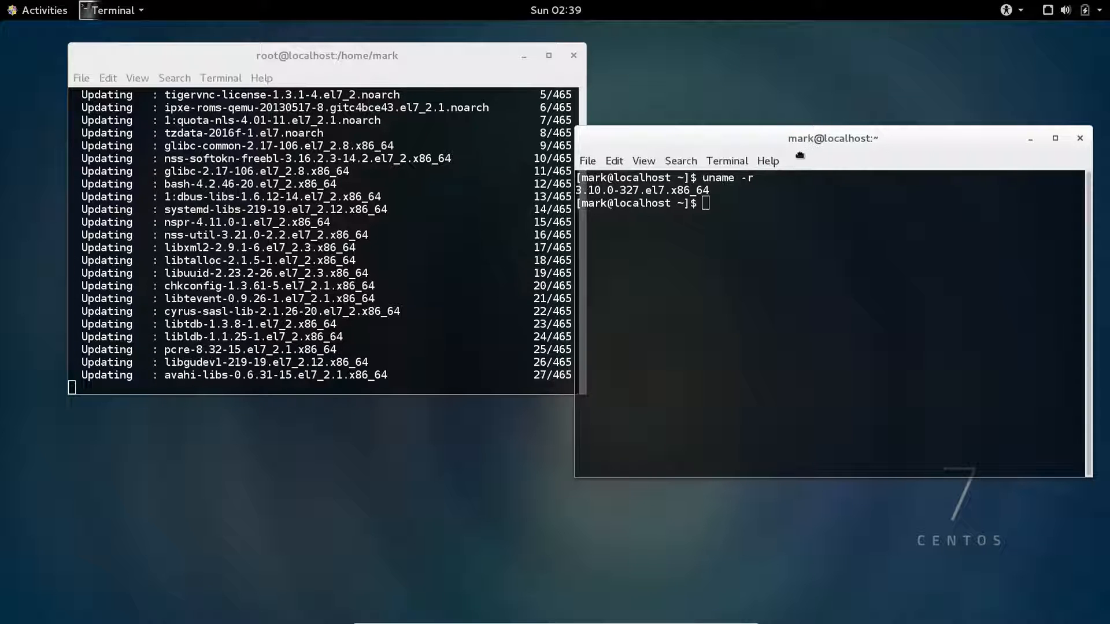
drag(814, 139, 803, 198)
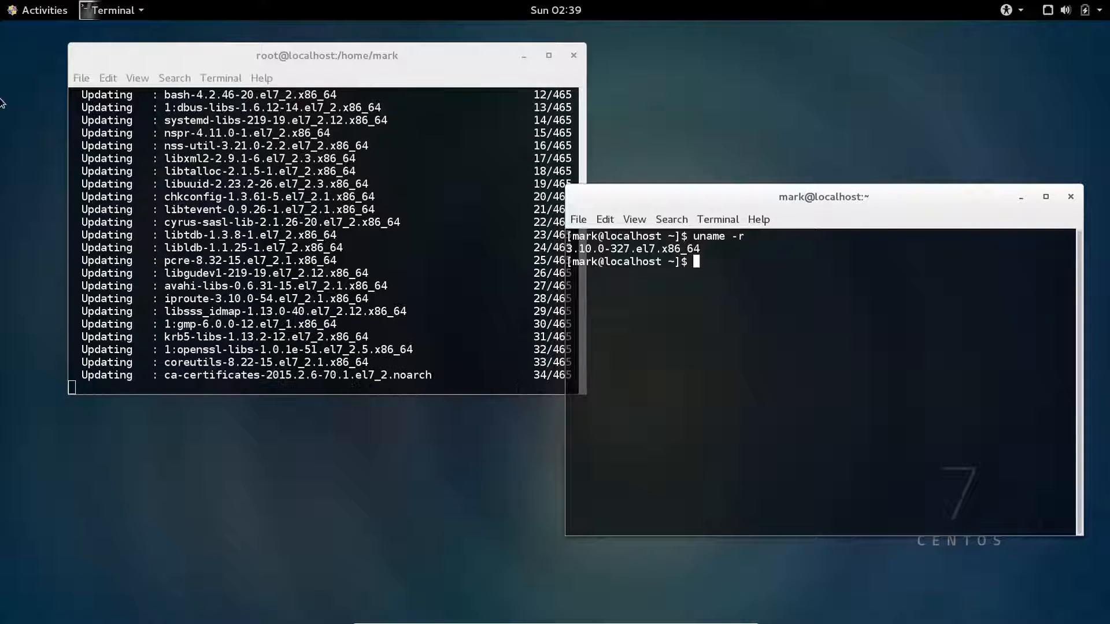
Browse both pages of the installed applications overview
mouse_move(2, 1)
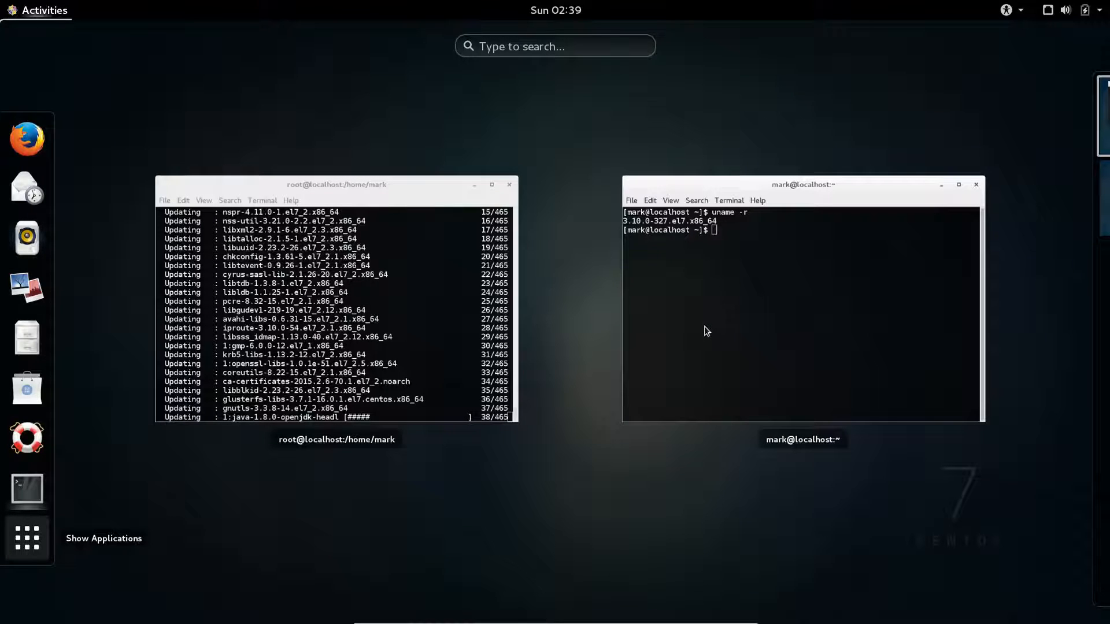
key(super+a)
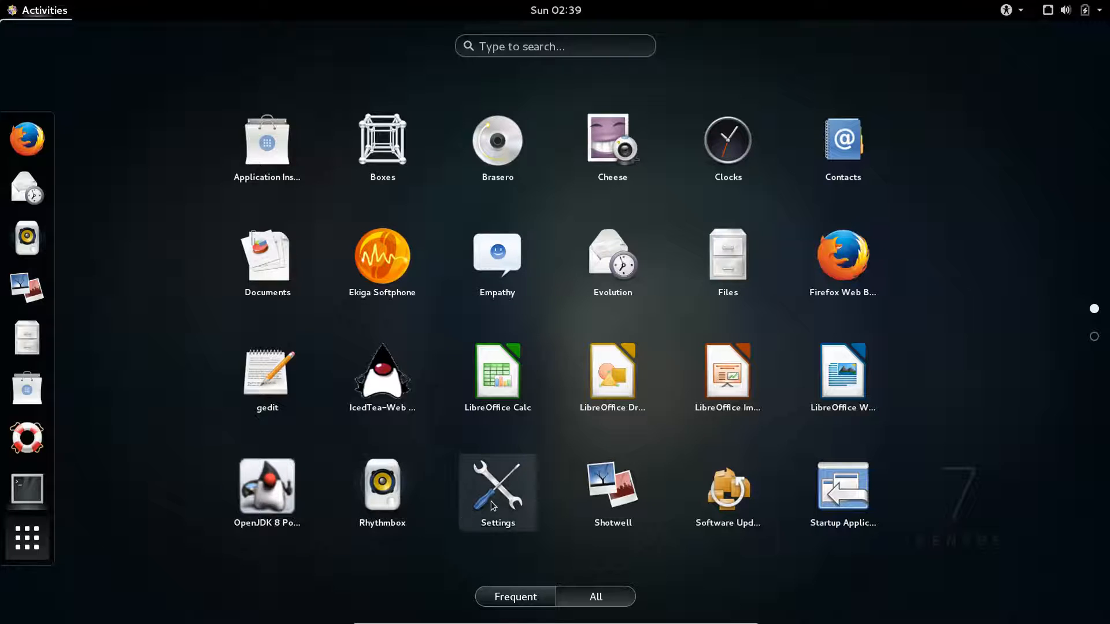
scroll(1010, 479, down, 1)
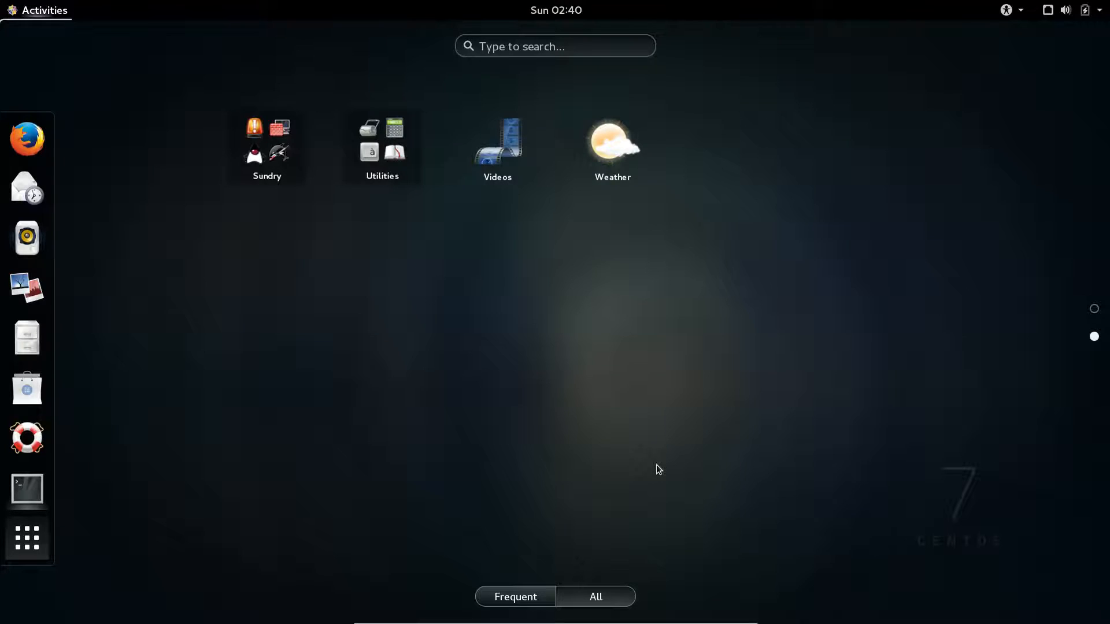
scroll(658, 469, up, 1)
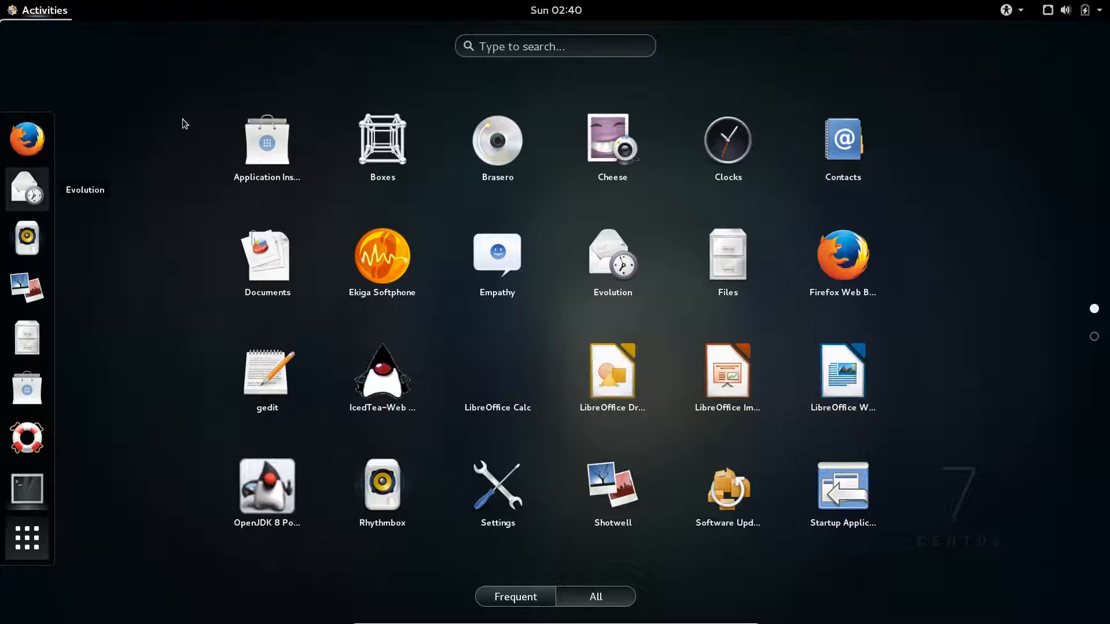
Search the applications for "tweak" and open Tweak Tool
click(518, 52)
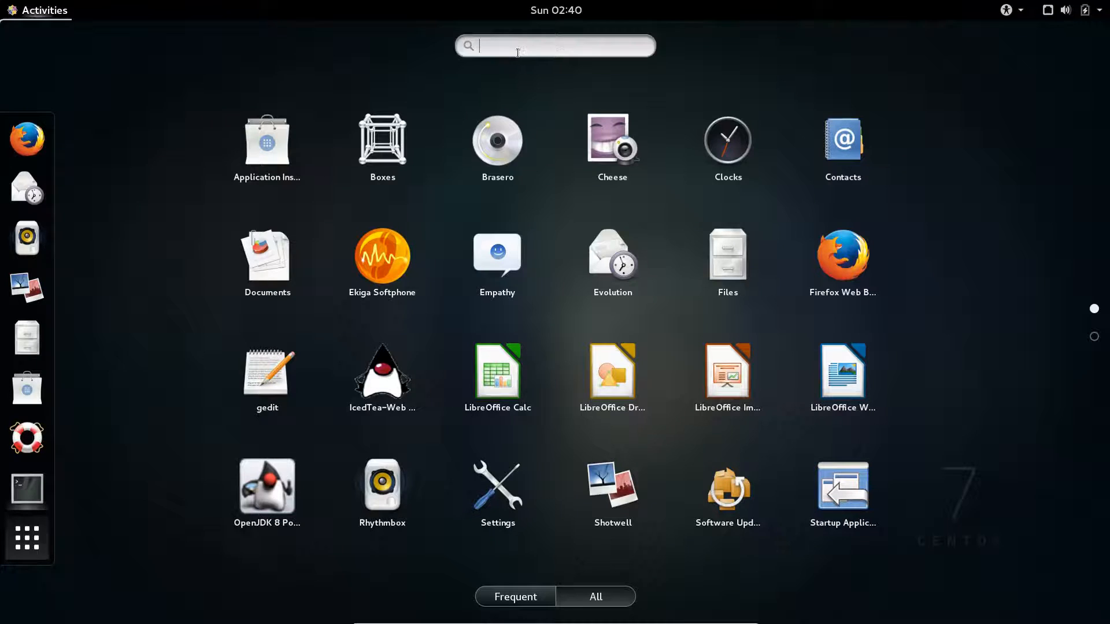
text(twewak)
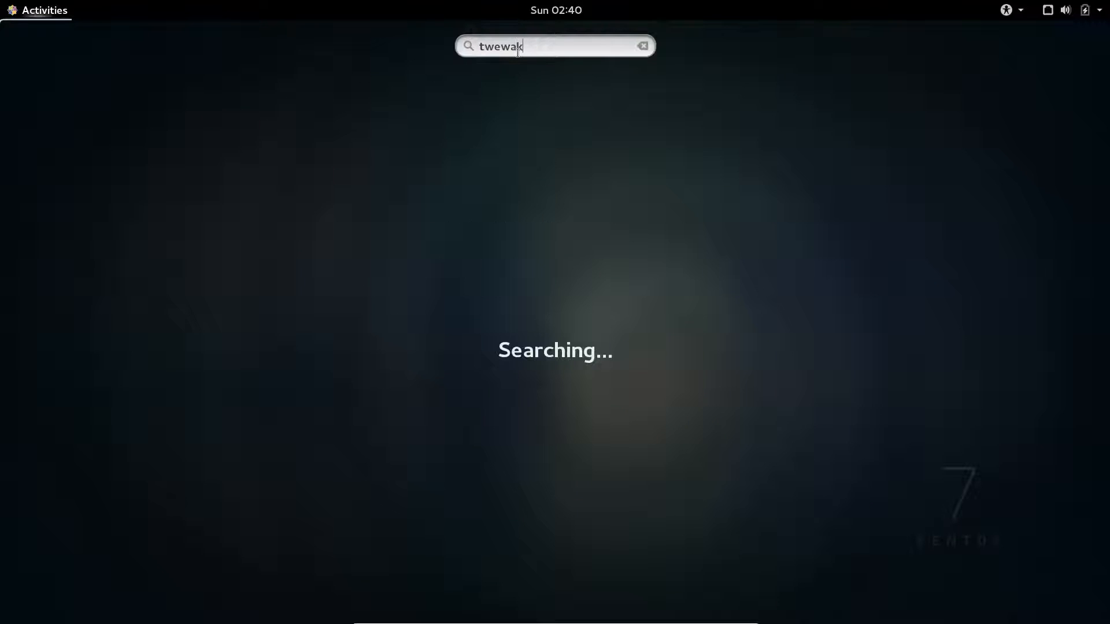
key(BackSpace)
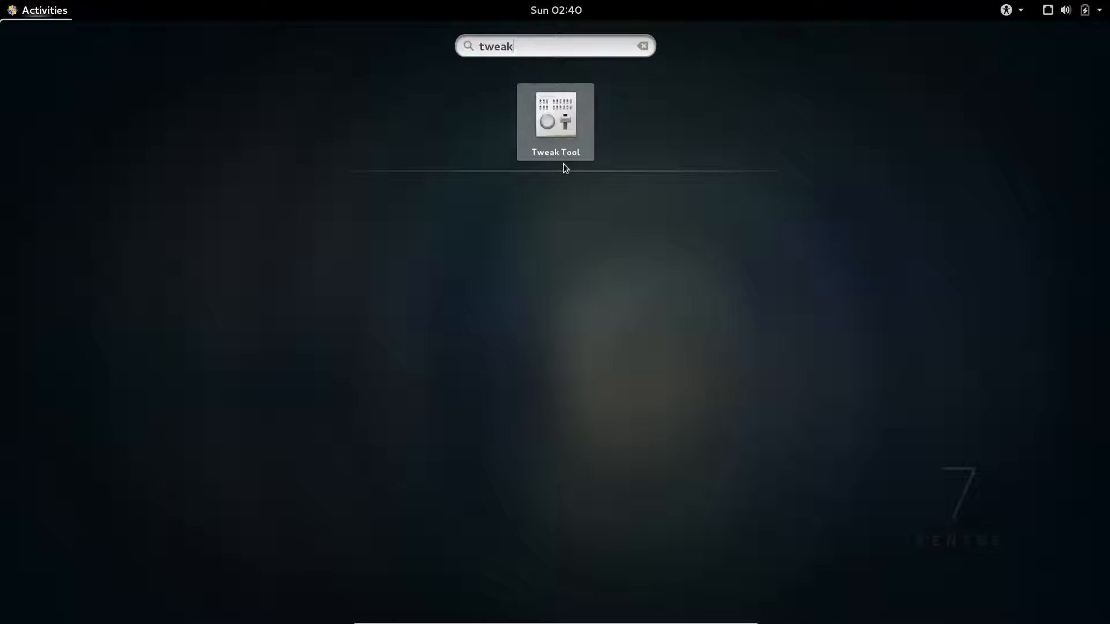
key(Return)
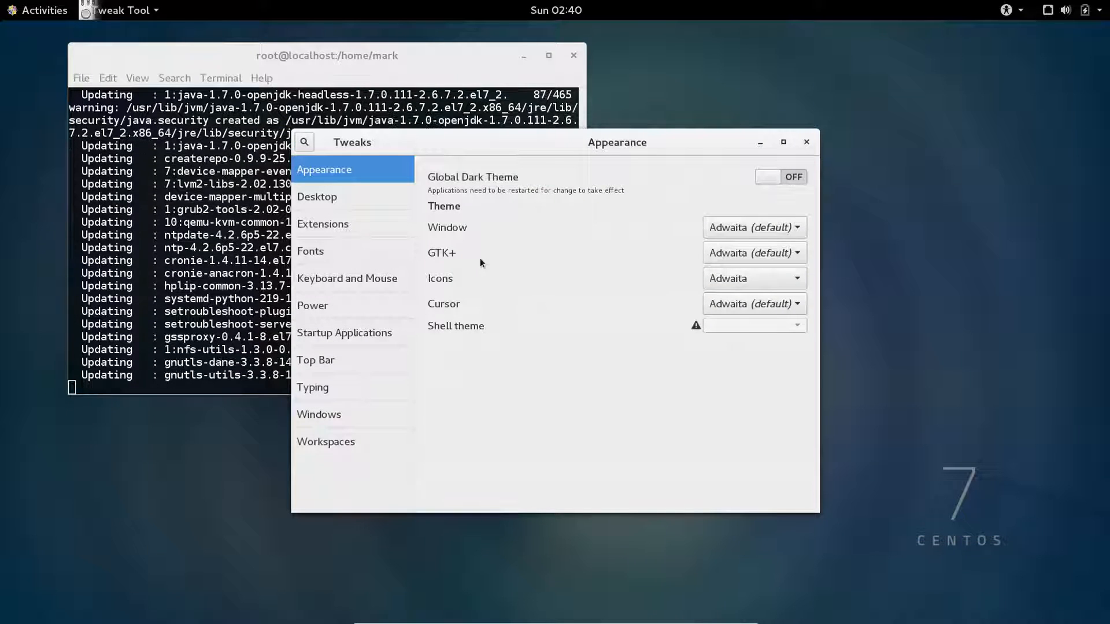
Show the Extensions settings, open the website for getting more extensions and reload that page
click(343, 225)
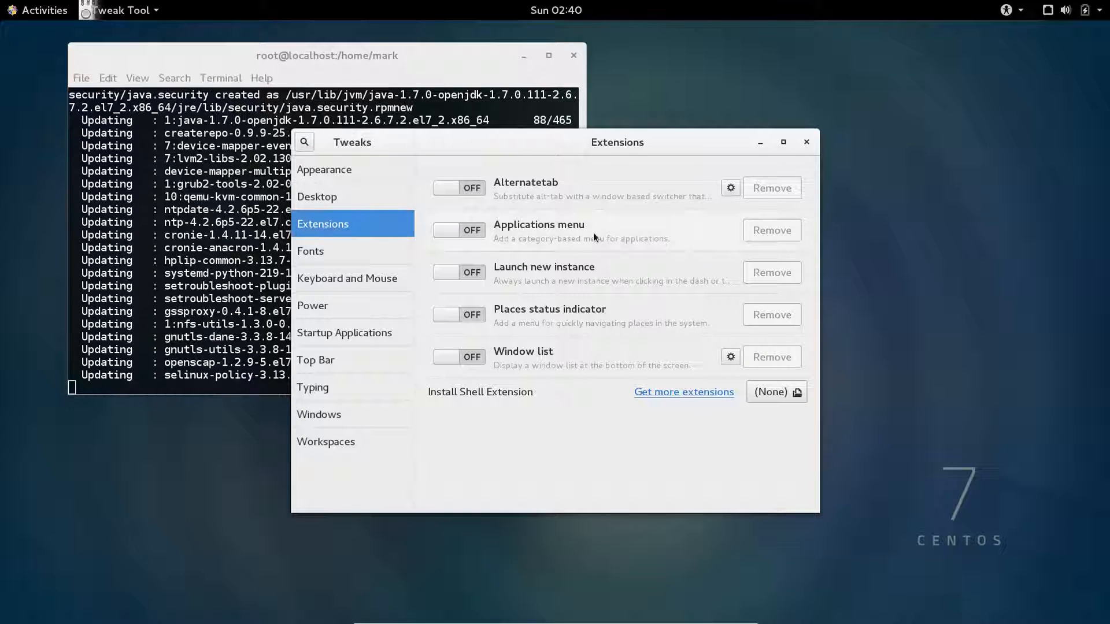
click(692, 396)
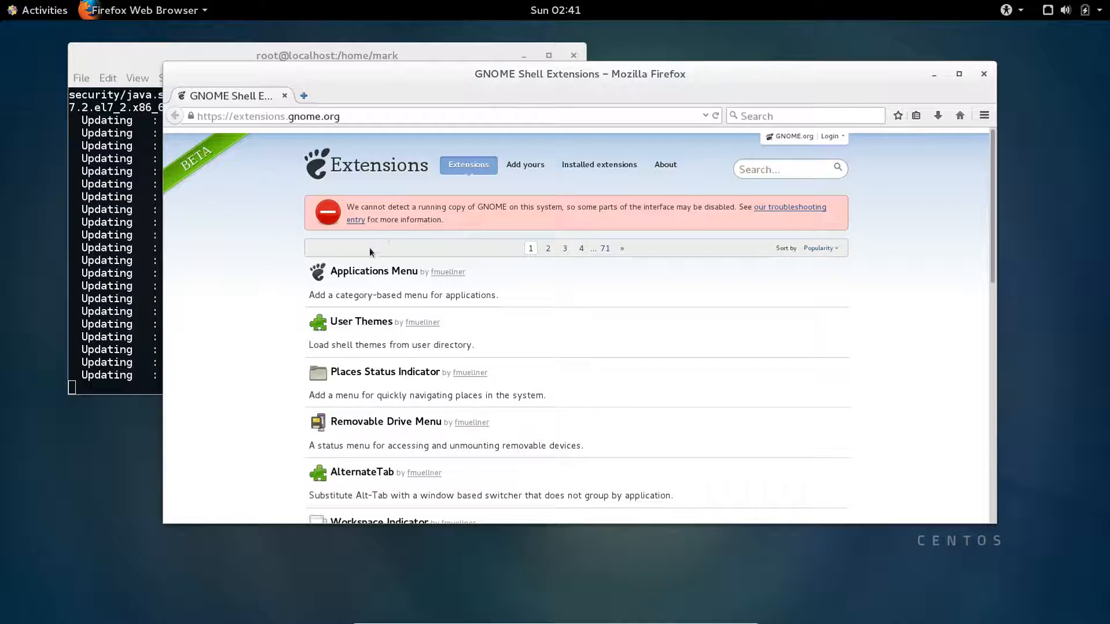
click(714, 115)
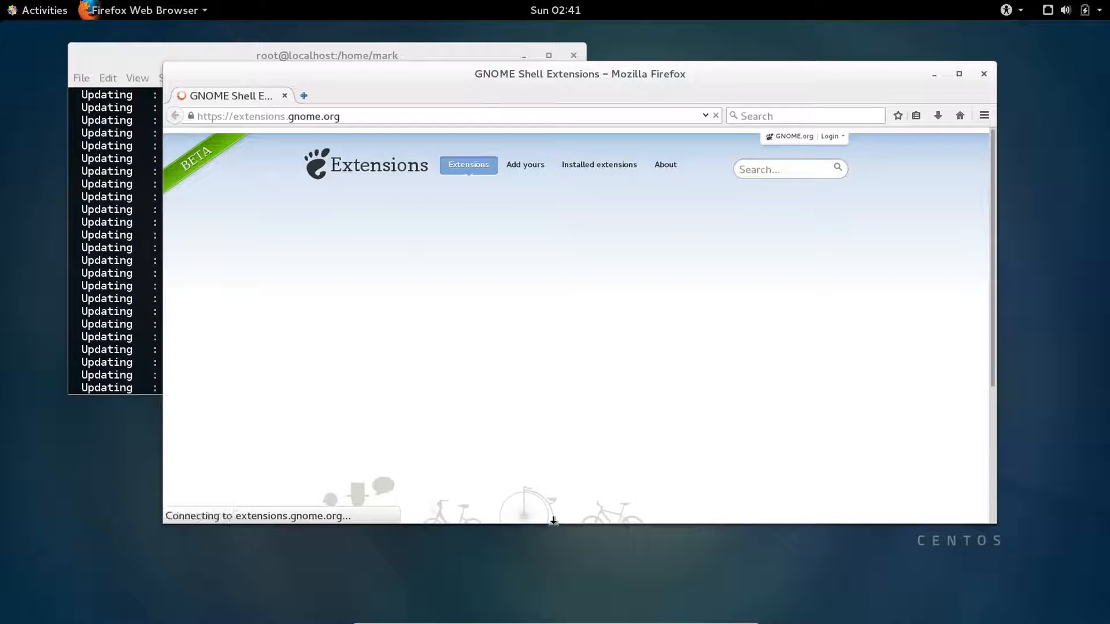
Enlarge the Firefox window and zoom the extensions page in by three levels
drag(553, 521, 536, 587)
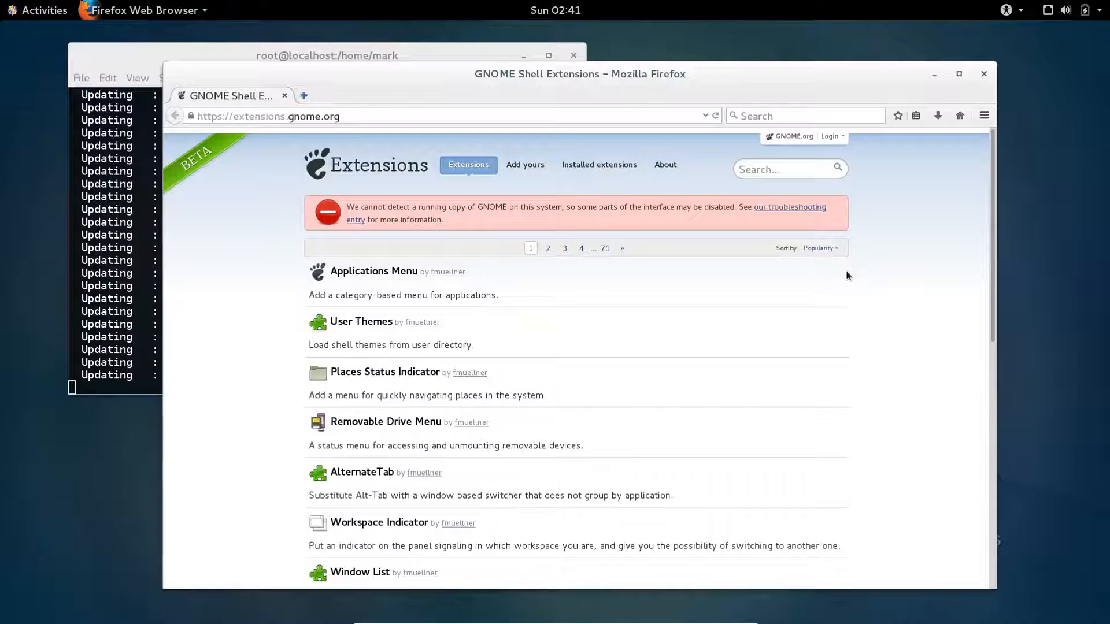
key(ctrl+plus)
key(ctrl+plus)
key(ctrl+plus)
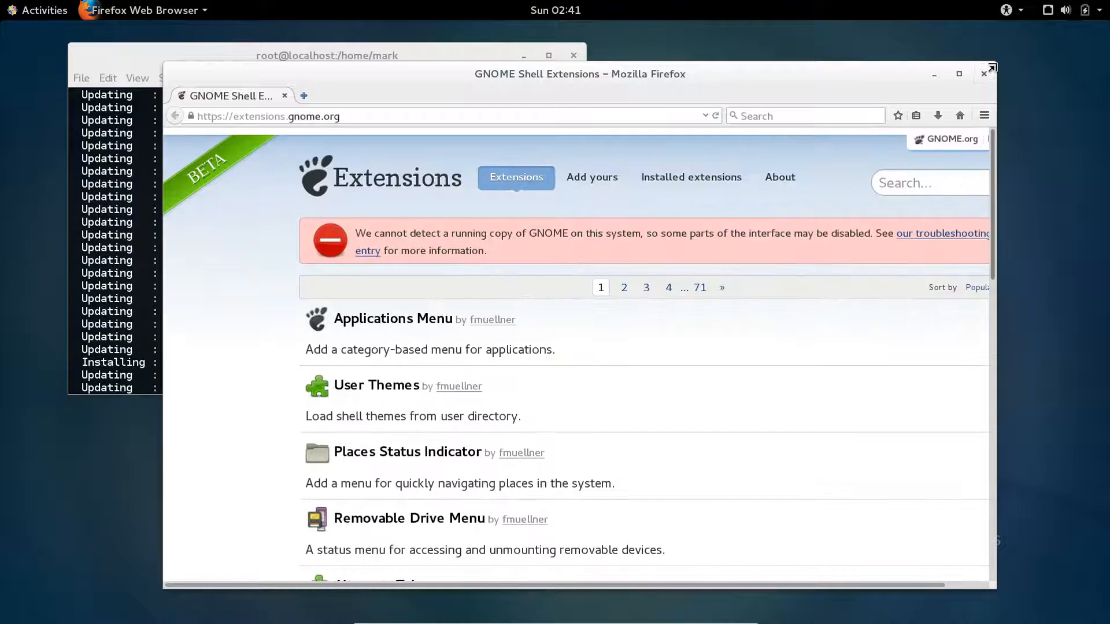
drag(992, 68, 1086, 45)
drag(1089, 42, 1088, 42)
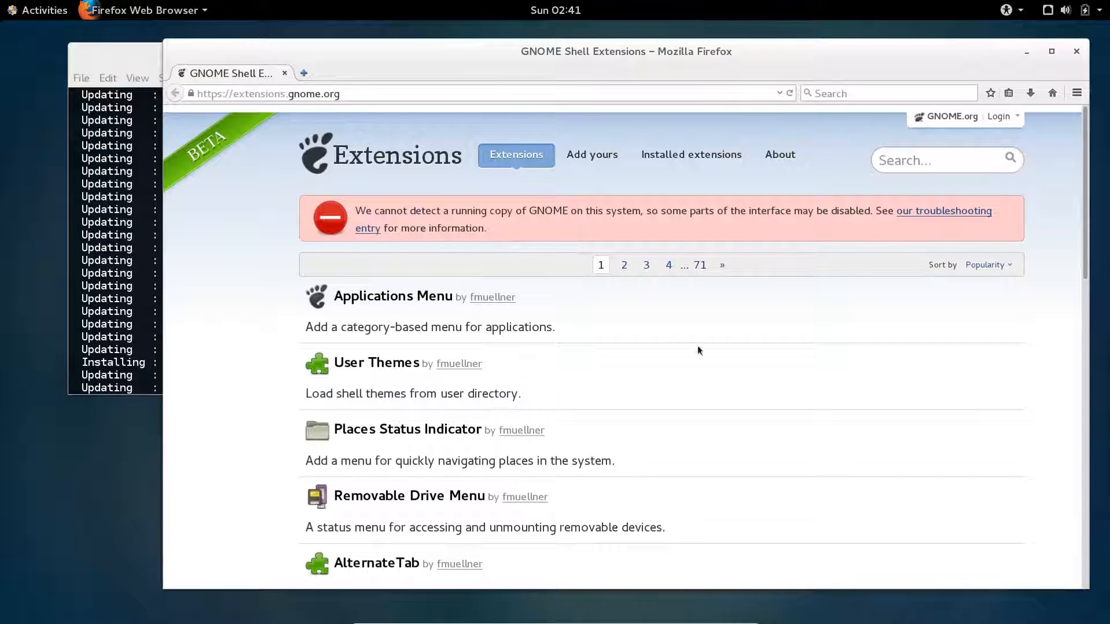
Look through the list of popular GNOME Shell extensions, reloading the page once
scroll(970, 292, down, 1)
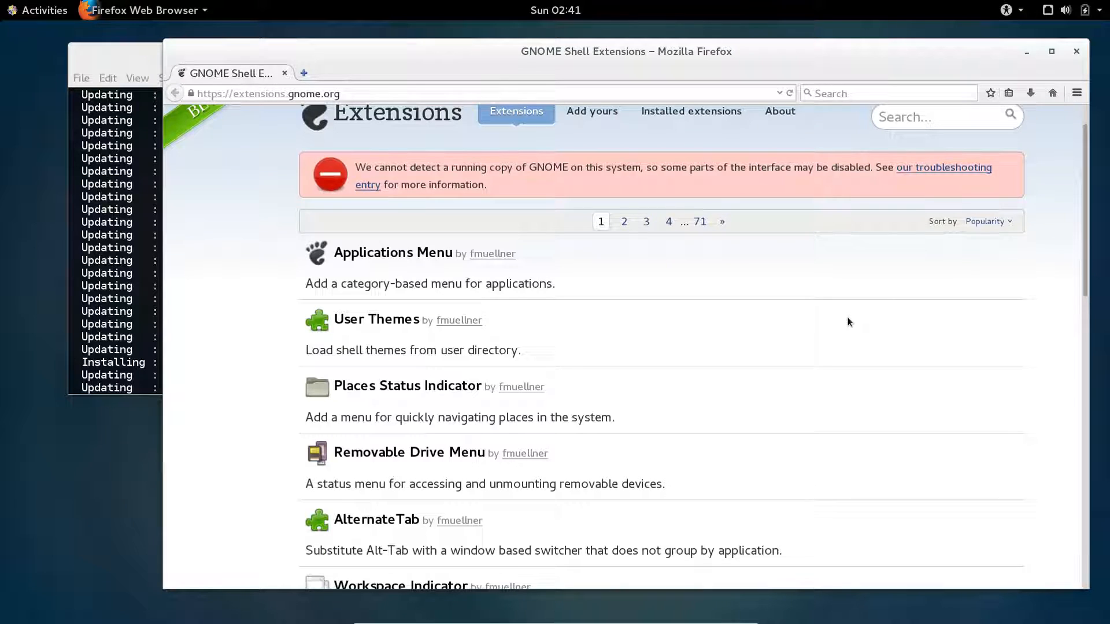
scroll(848, 322, down, 1)
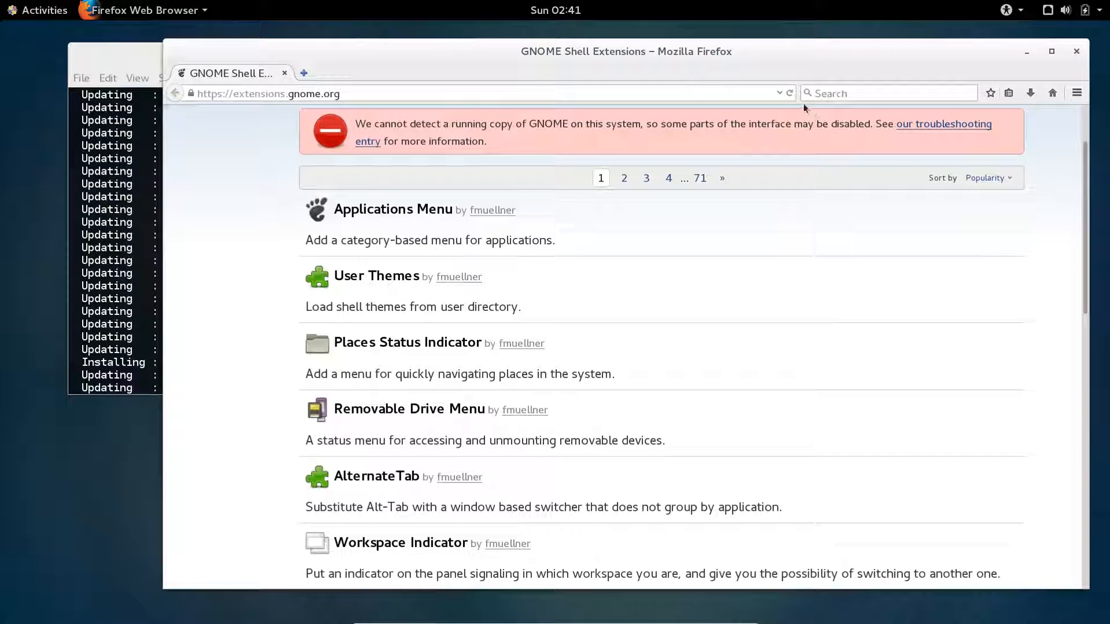
click(789, 94)
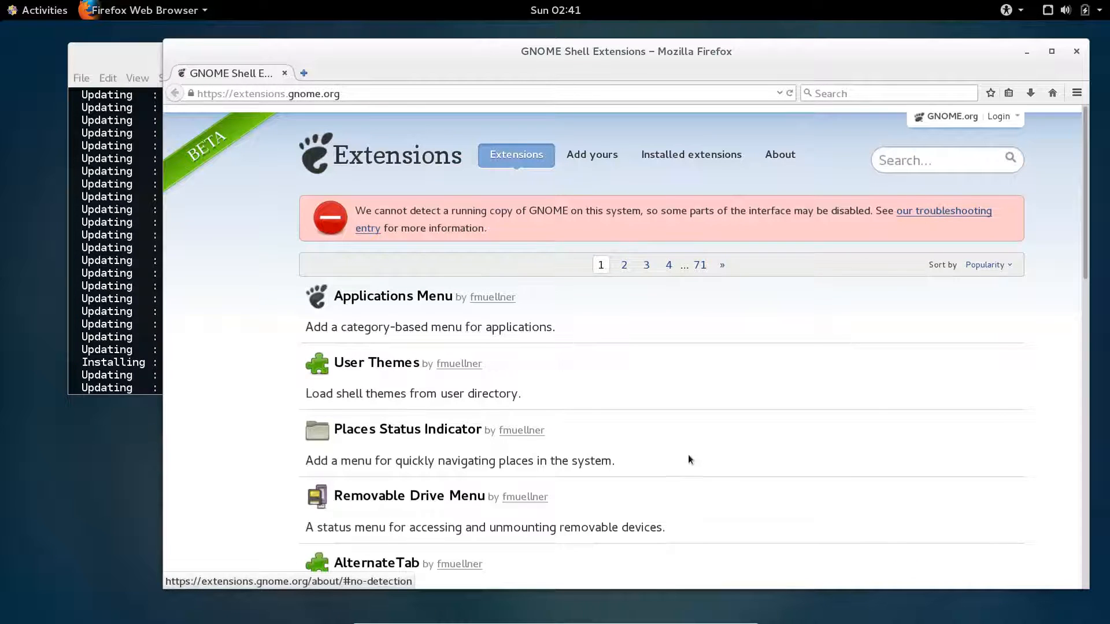
scroll(700, 446, down, 3)
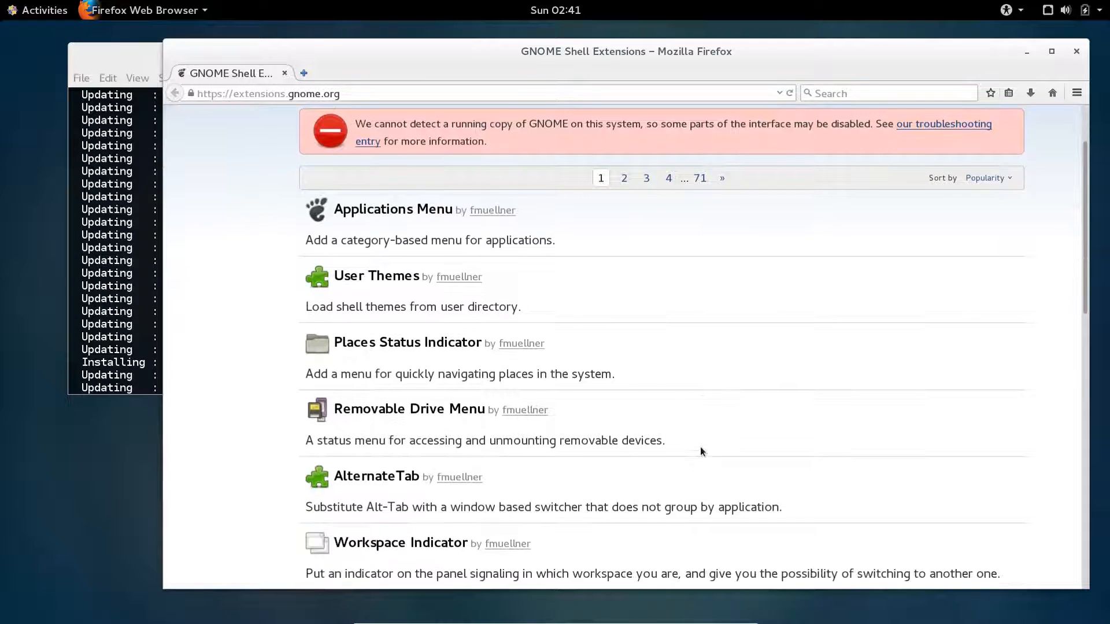
Search the GNOME extensions website for "dash to" and open the Dash to Dock extension page
scroll(701, 448, up, 3)
click(936, 162)
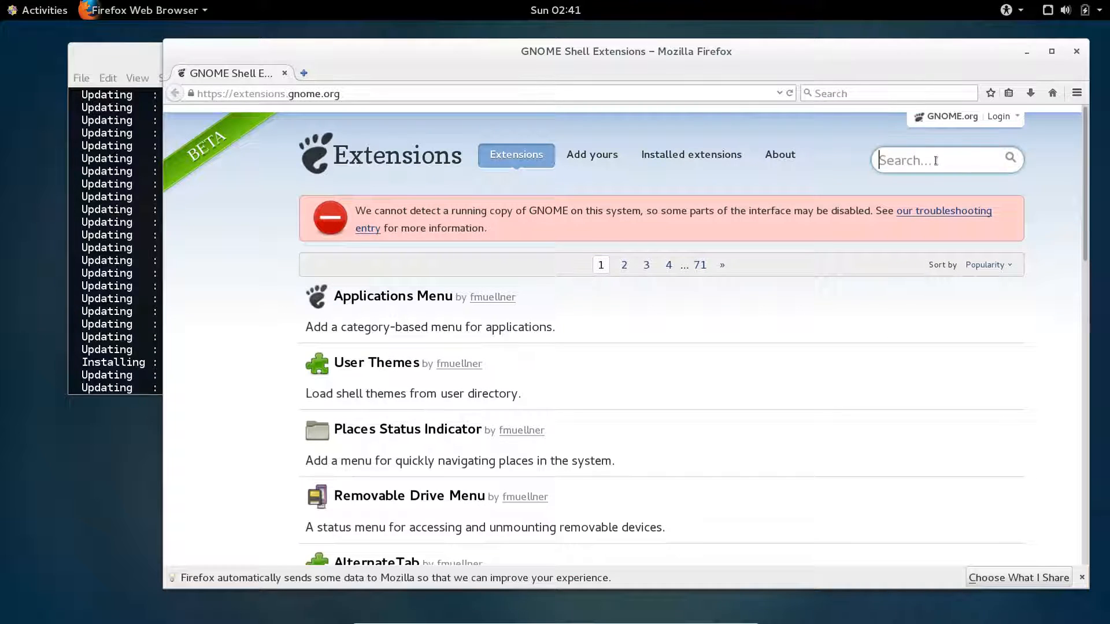
text(dash to)
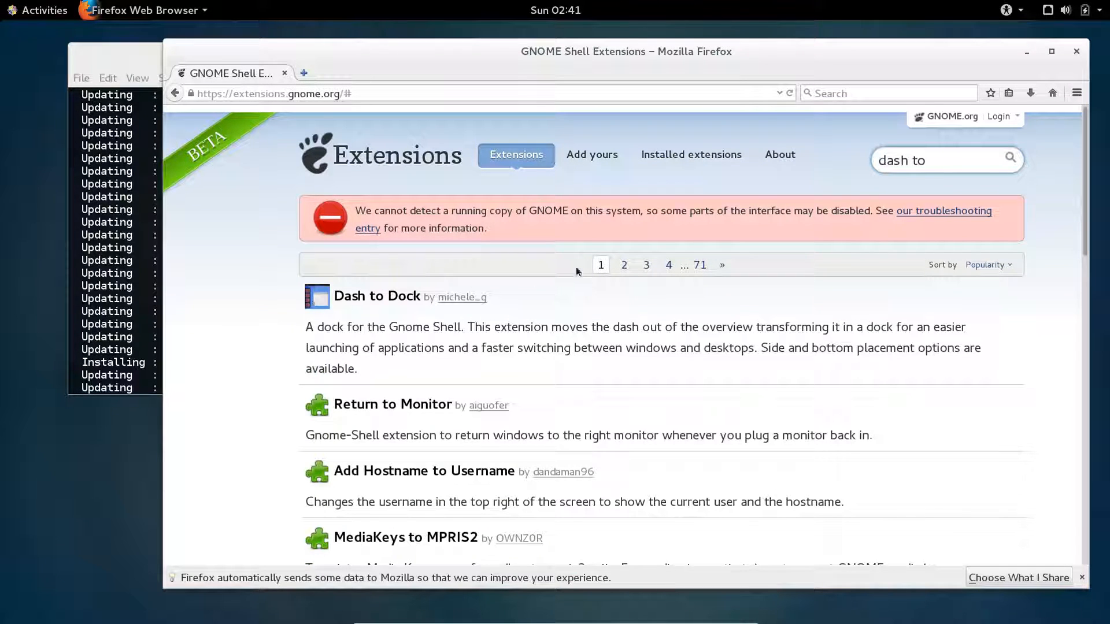
click(356, 298)
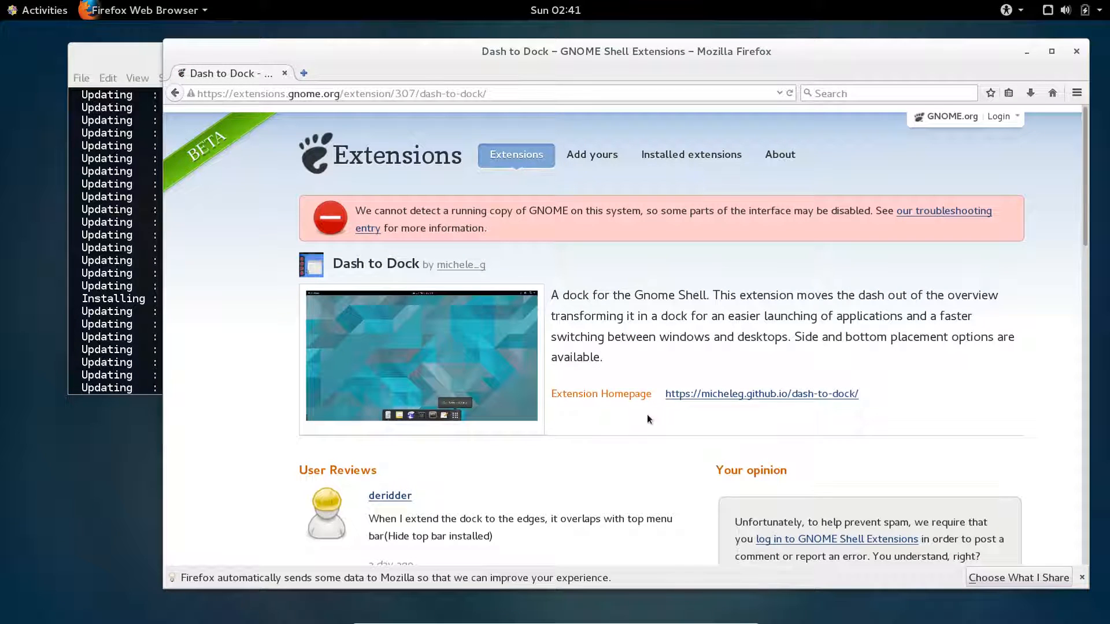
Open the troubleshooting entry linked in the extension page's warning in a separate tab and show that tab
scroll(647, 415, down, 1)
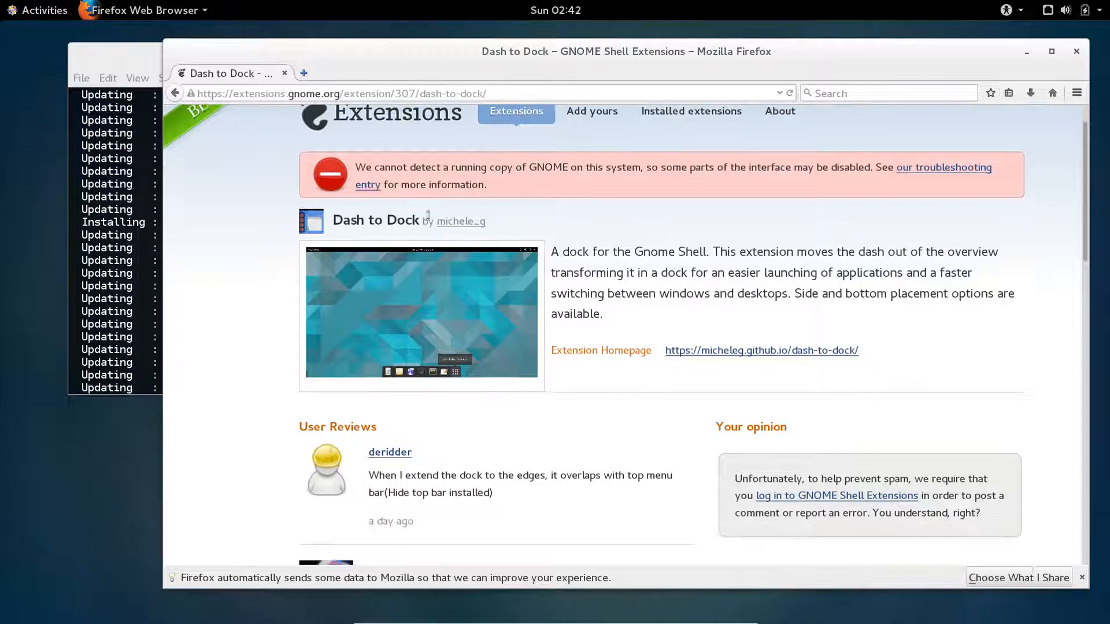
middle_click(946, 173)
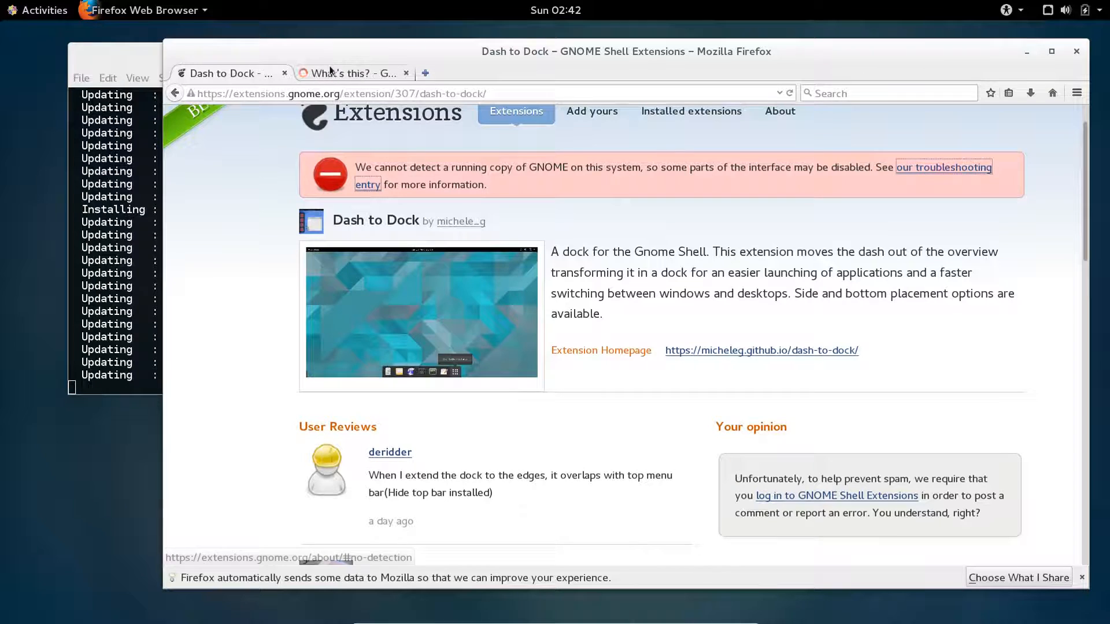
key(ctrl+Tab)
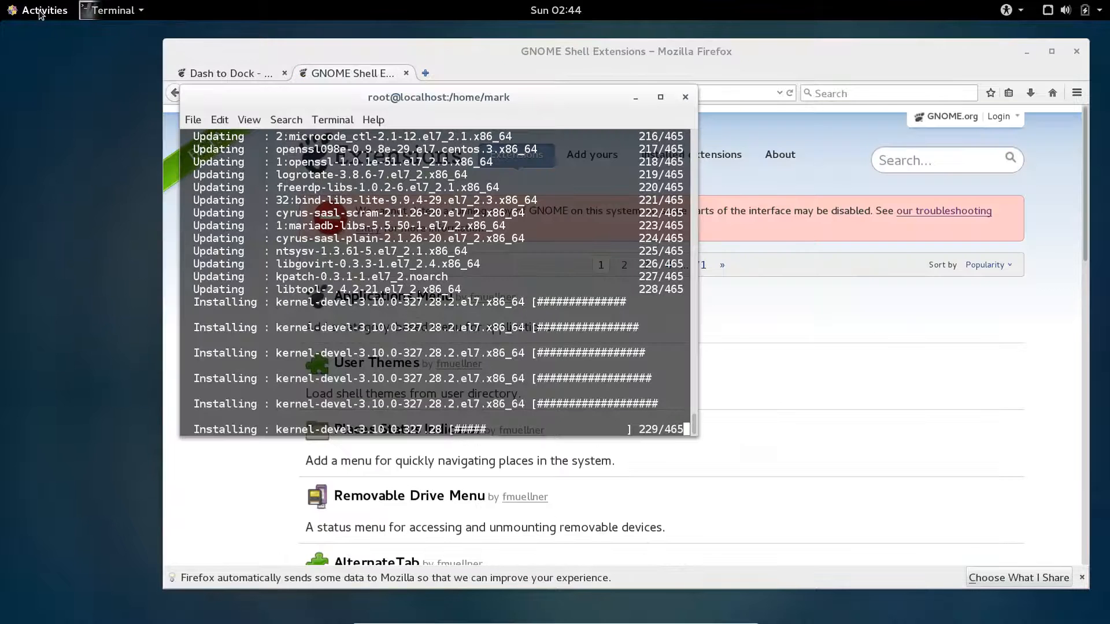
Launch the Application Installer, dismiss its welcome message, and move and enlarge its window
click(39, 10)
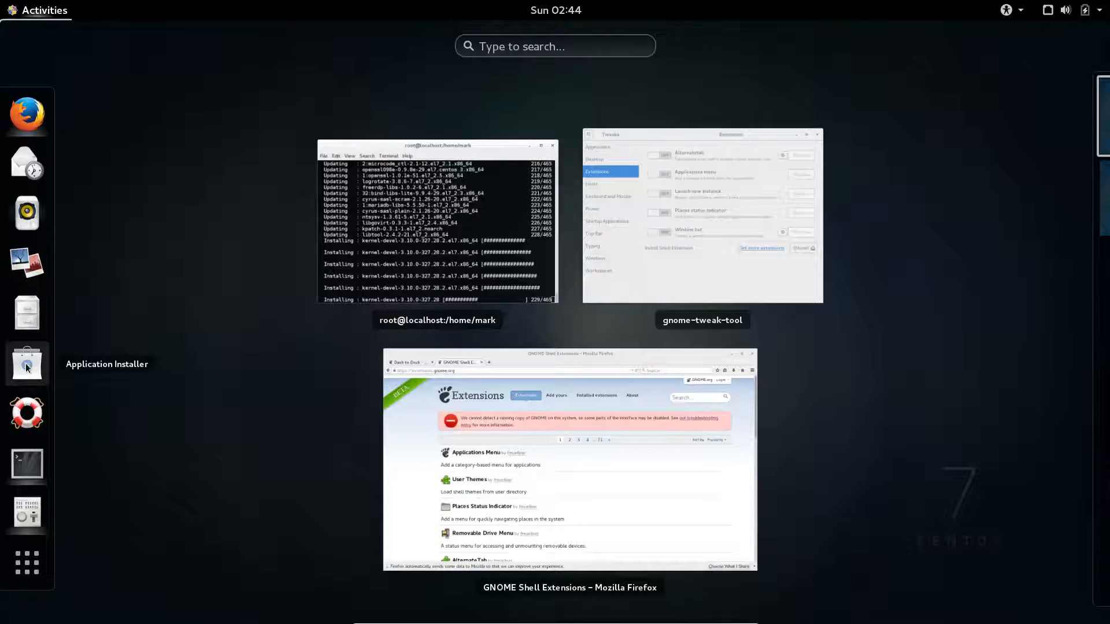
click(27, 364)
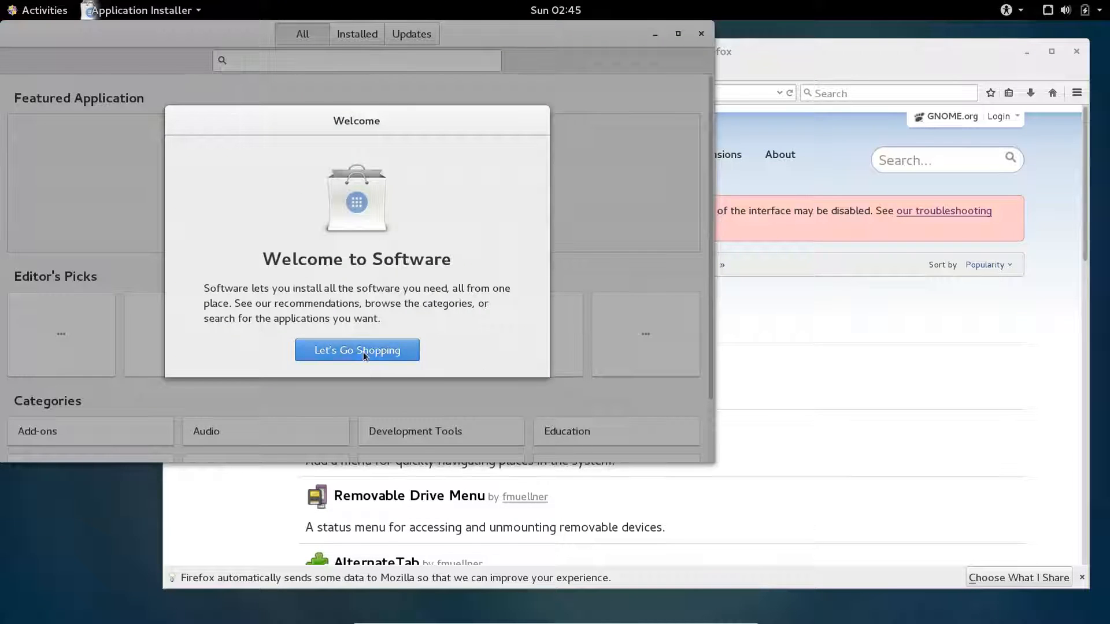
click(363, 351)
drag(263, 42, 352, 56)
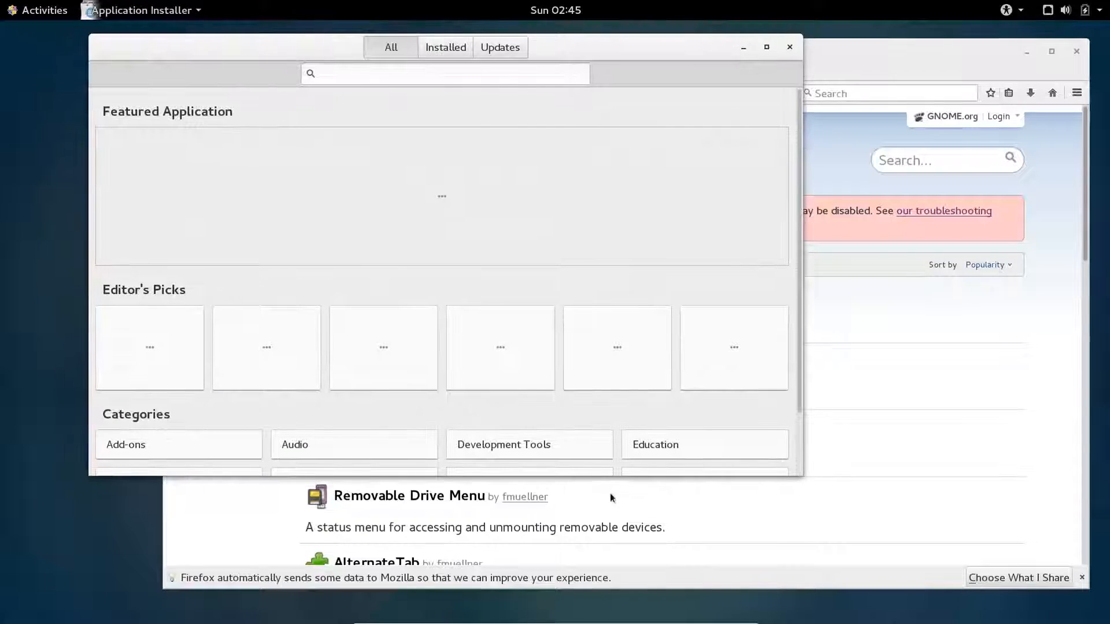
drag(802, 473, 954, 555)
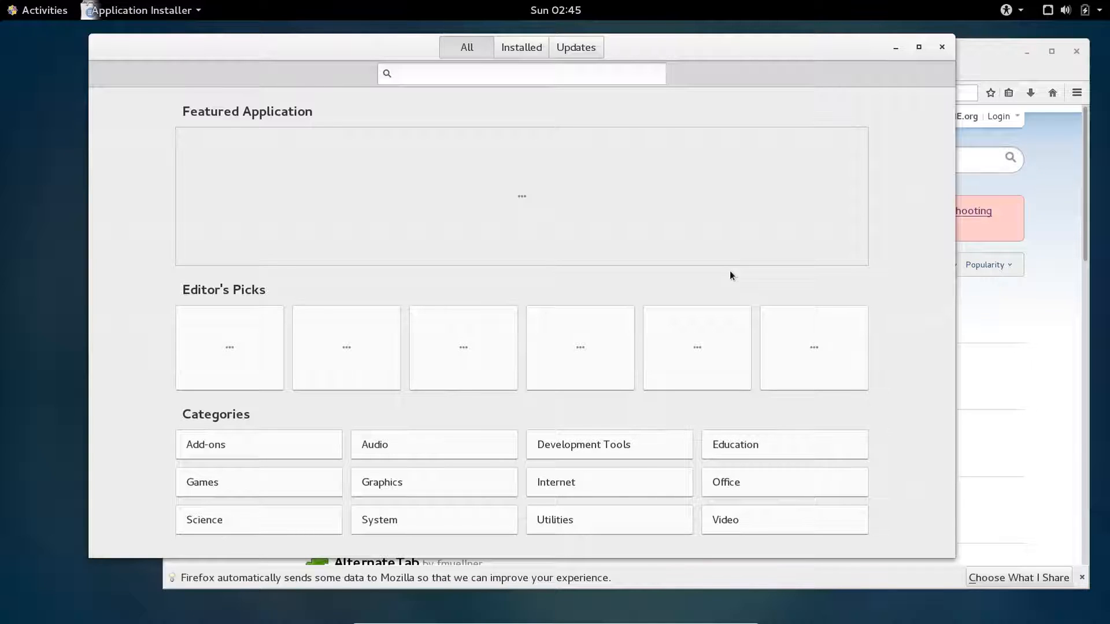
View the Graphics category in the Application Installer, close the installer and bring the Firefox window forward
click(384, 483)
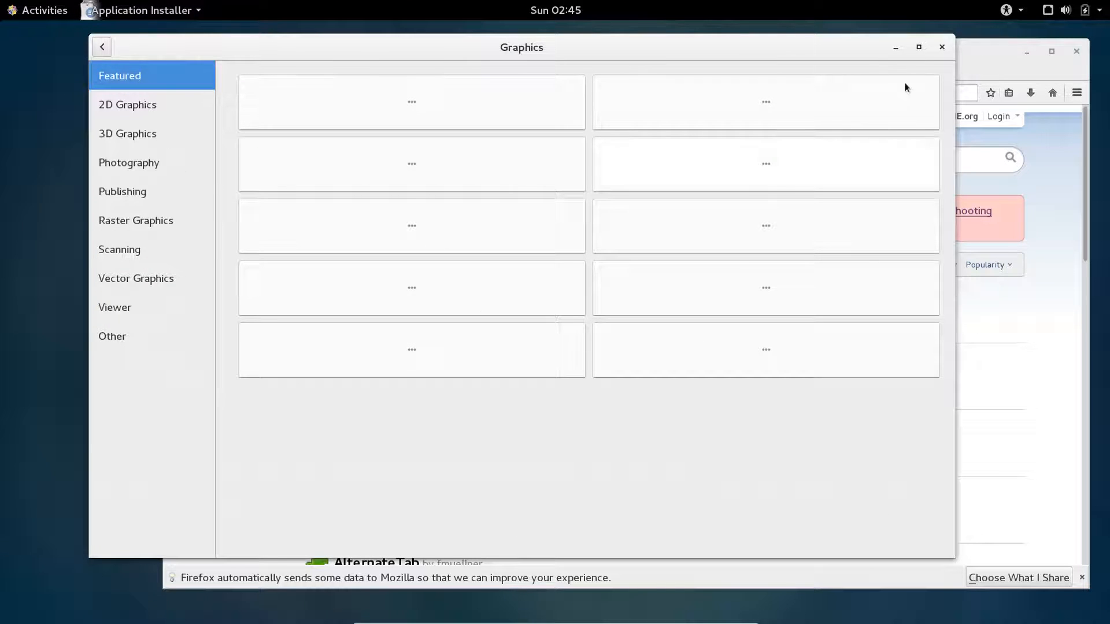
click(941, 48)
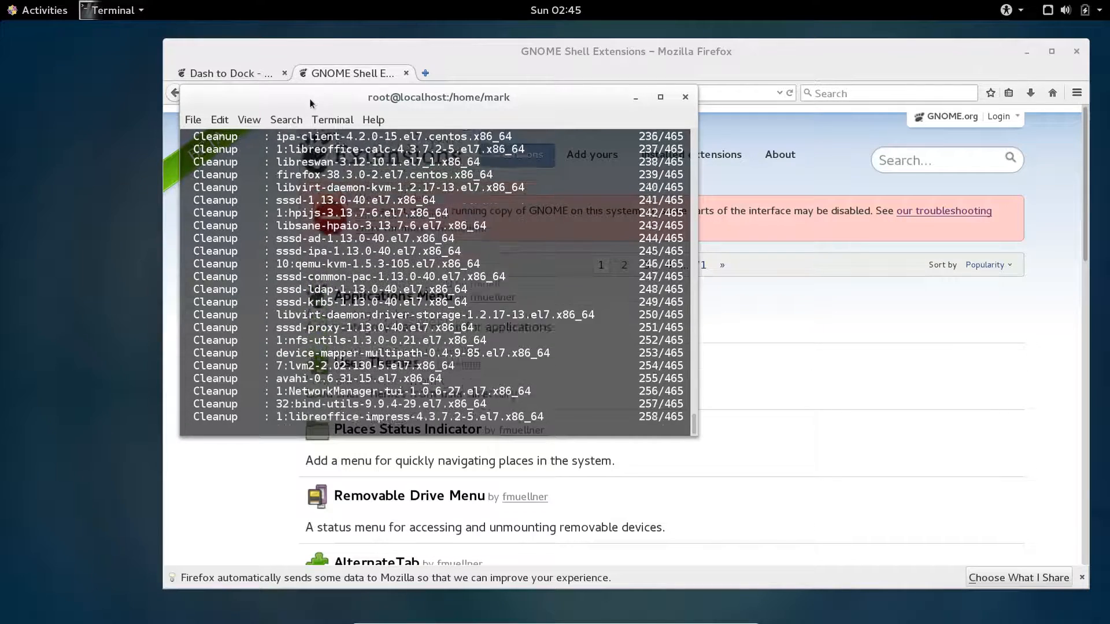
click(821, 53)
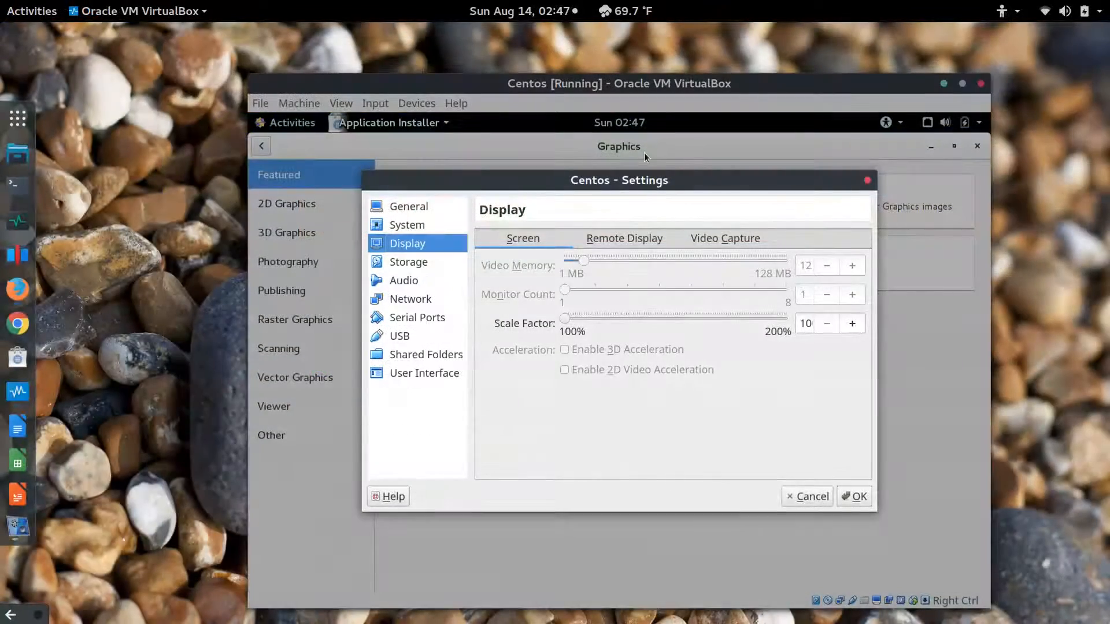
Close the virtual machine settings and the Application Installer, and shut down CentOS from the terminal with poweroff
click(867, 180)
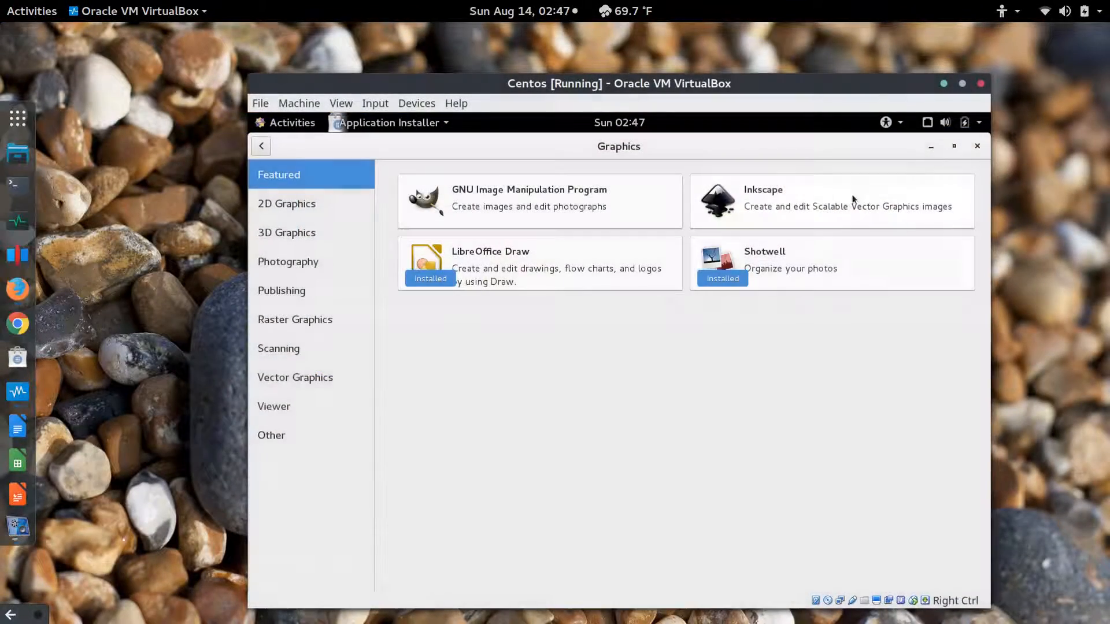
click(977, 146)
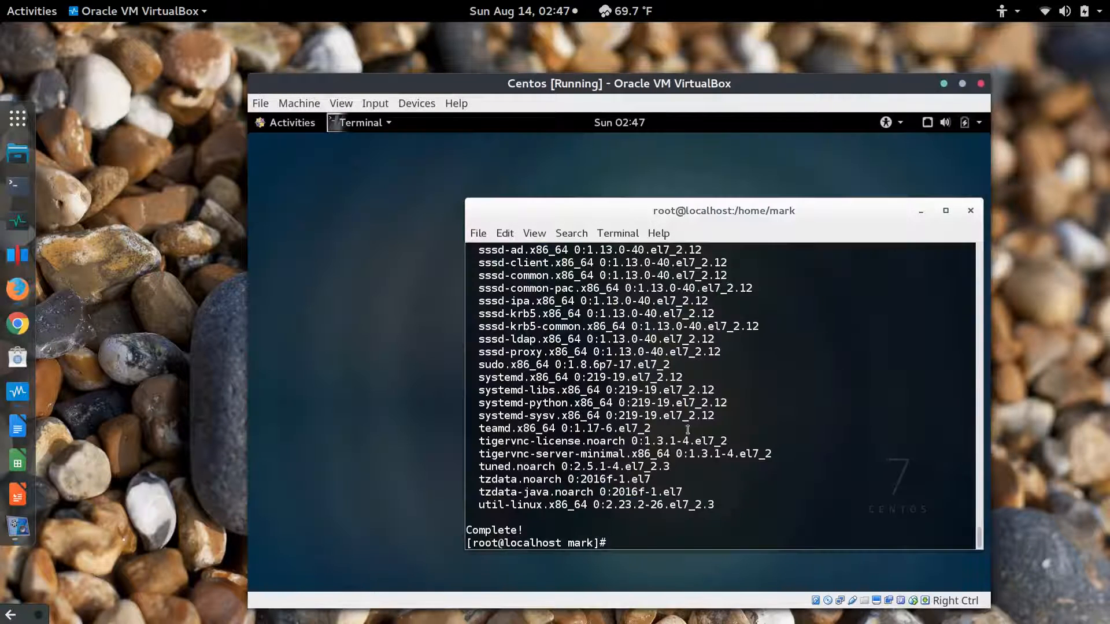
text(poweroff)
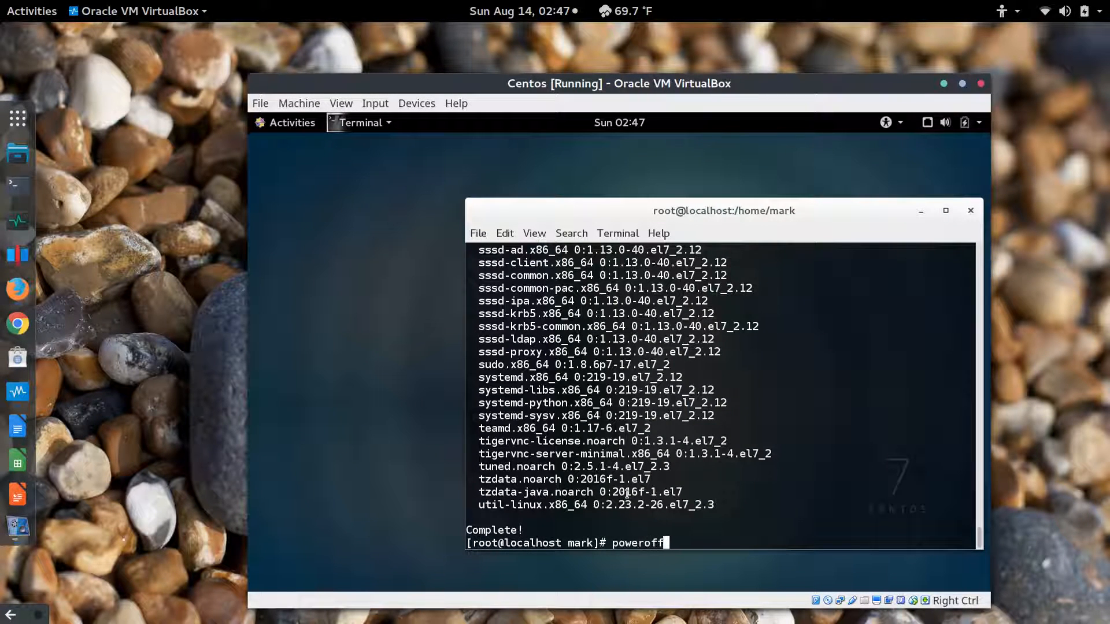
key(Return)
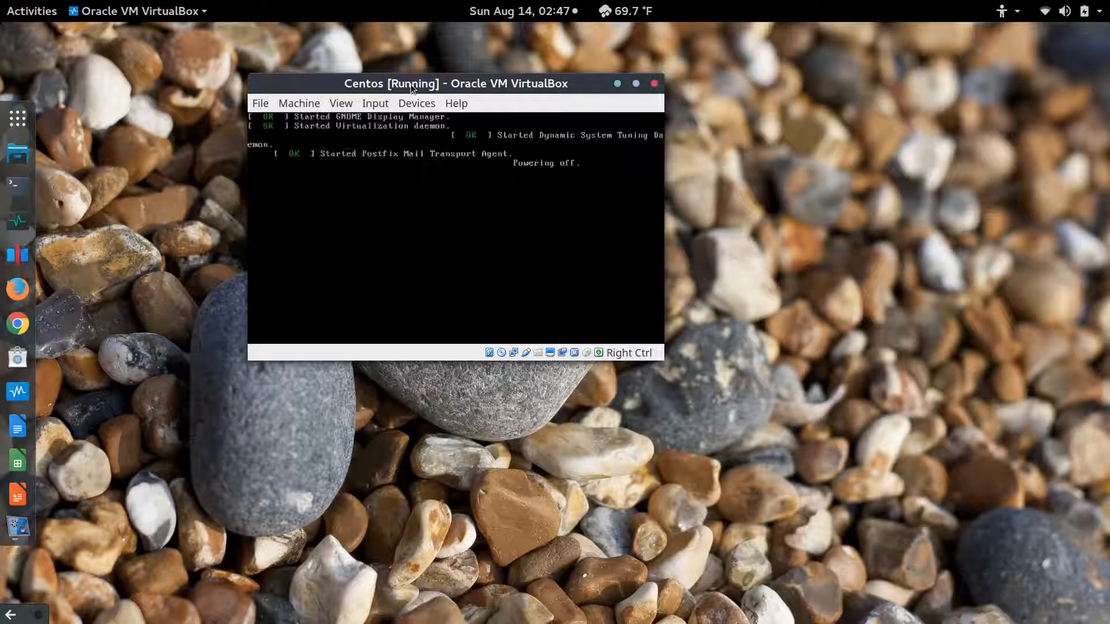
Switch to VirtualBox Manager, open the Centos machine's settings and view its advanced General and System motherboard options
click(18, 392)
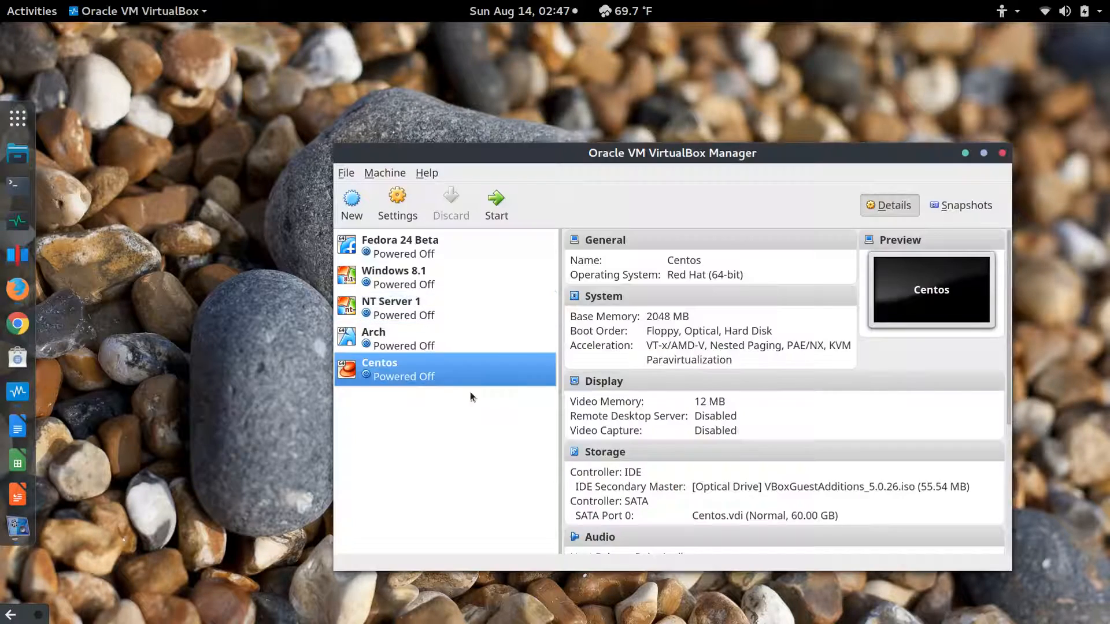
click(398, 203)
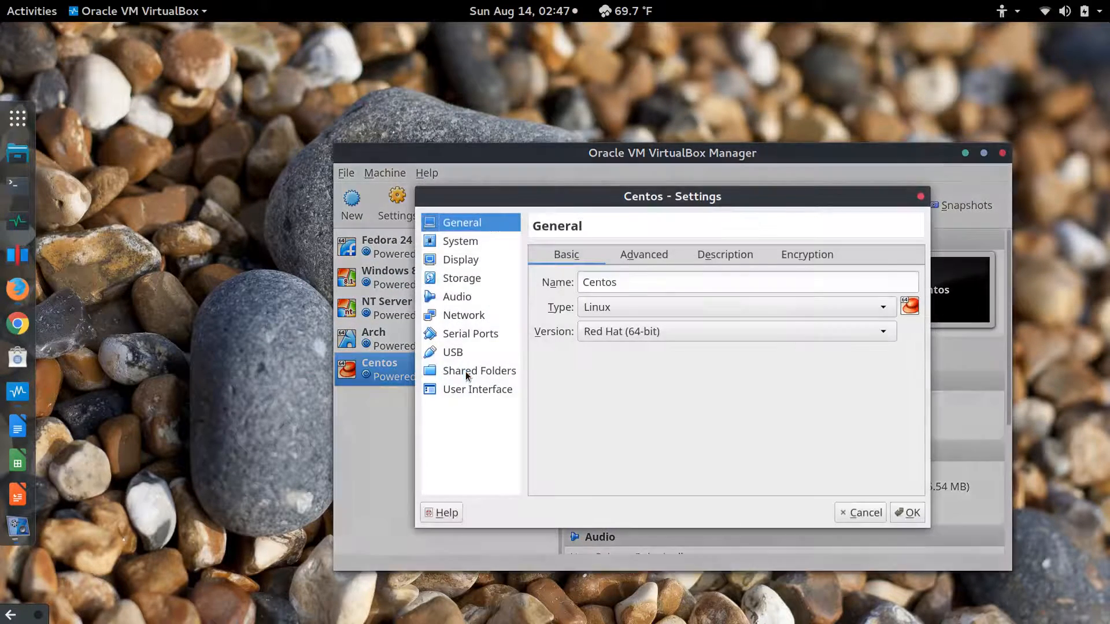
click(644, 252)
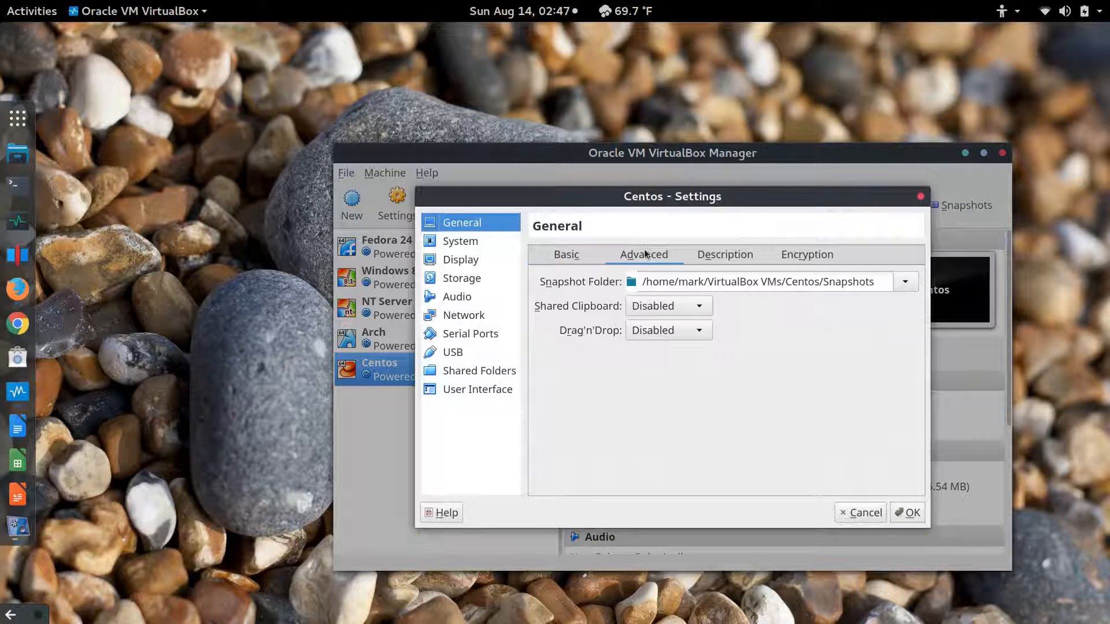
click(479, 241)
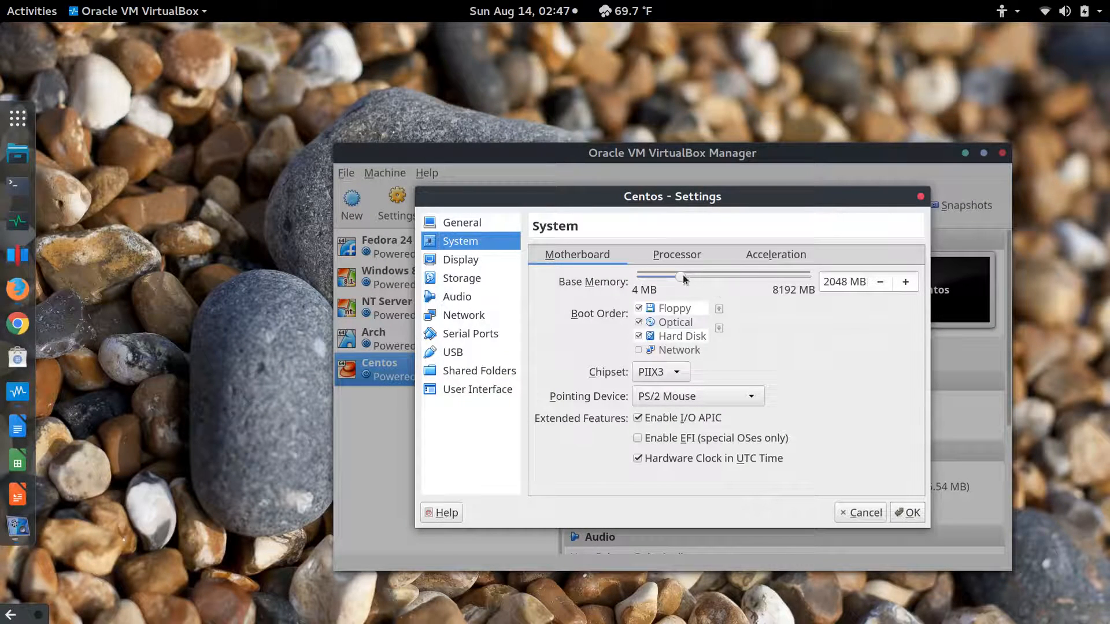
Set the Centos machine to 2 processors with an execution cap of 90%
click(675, 257)
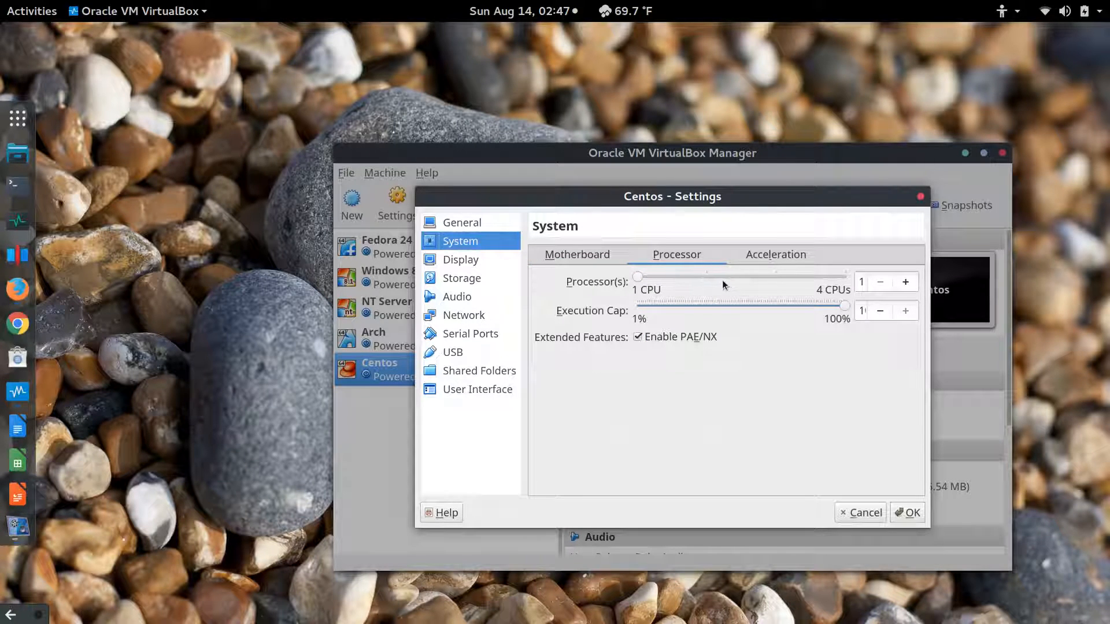
click(905, 282)
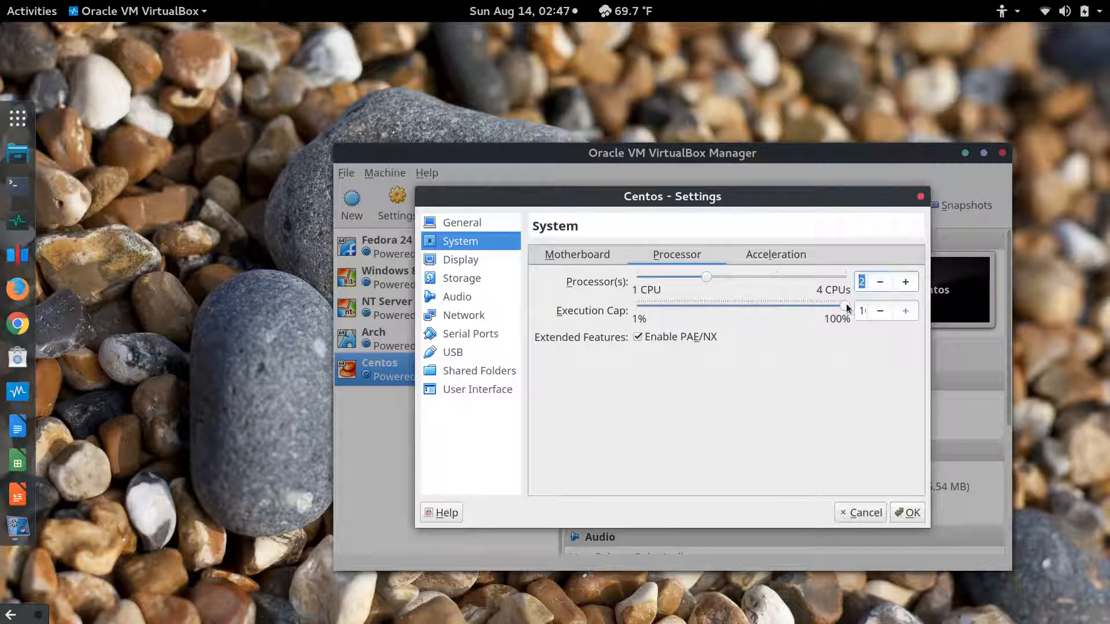
drag(846, 305, 839, 307)
click(876, 314)
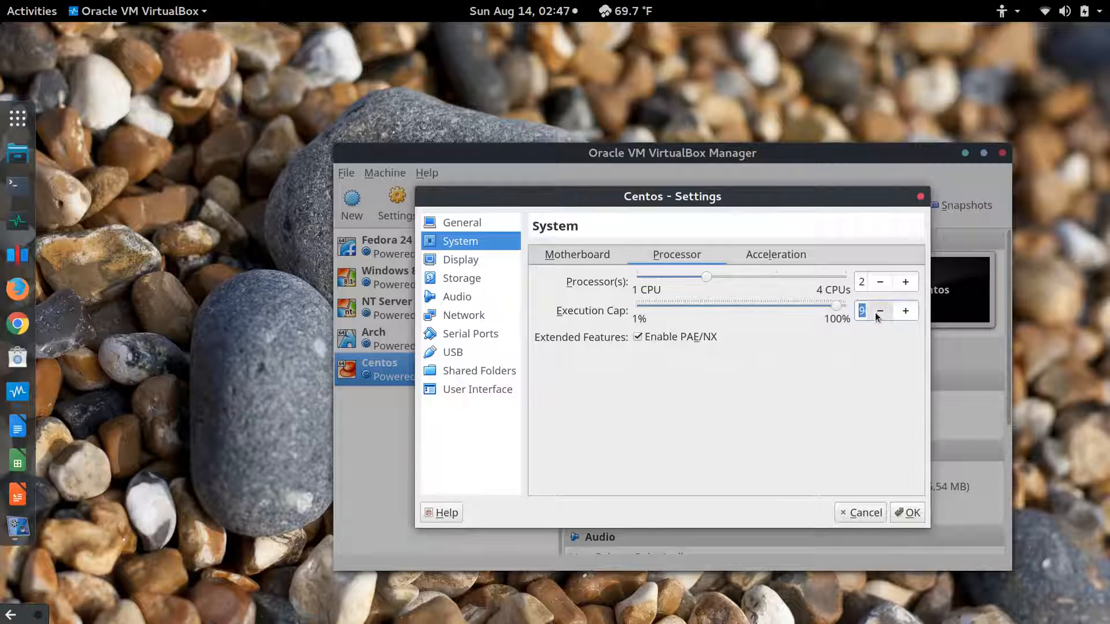
click(876, 313)
click(875, 313)
click(874, 314)
click(861, 317)
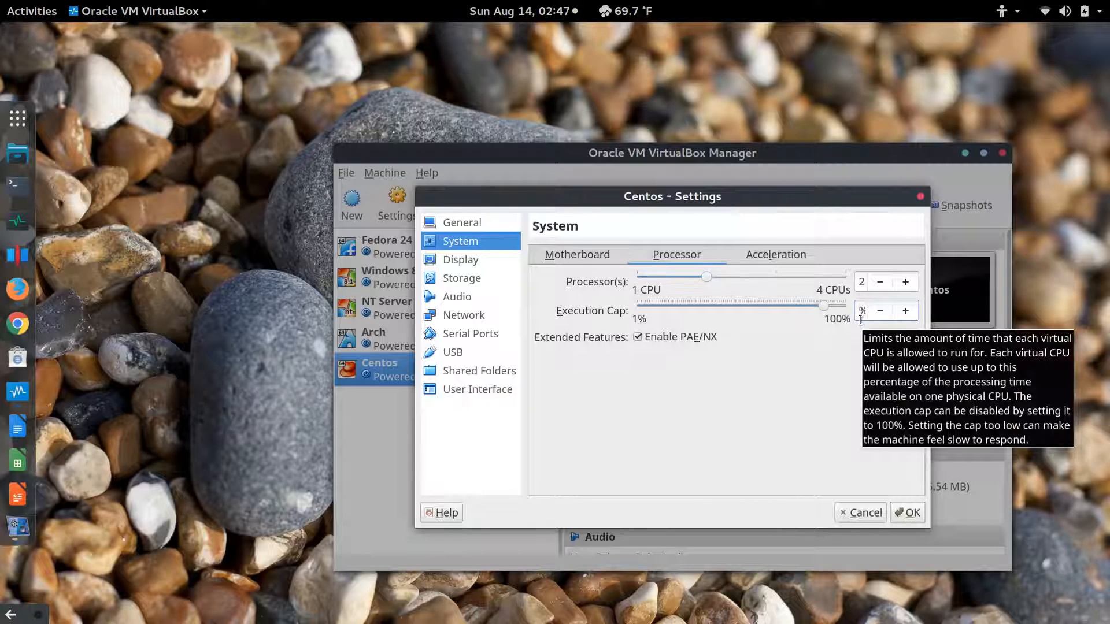
text(0)
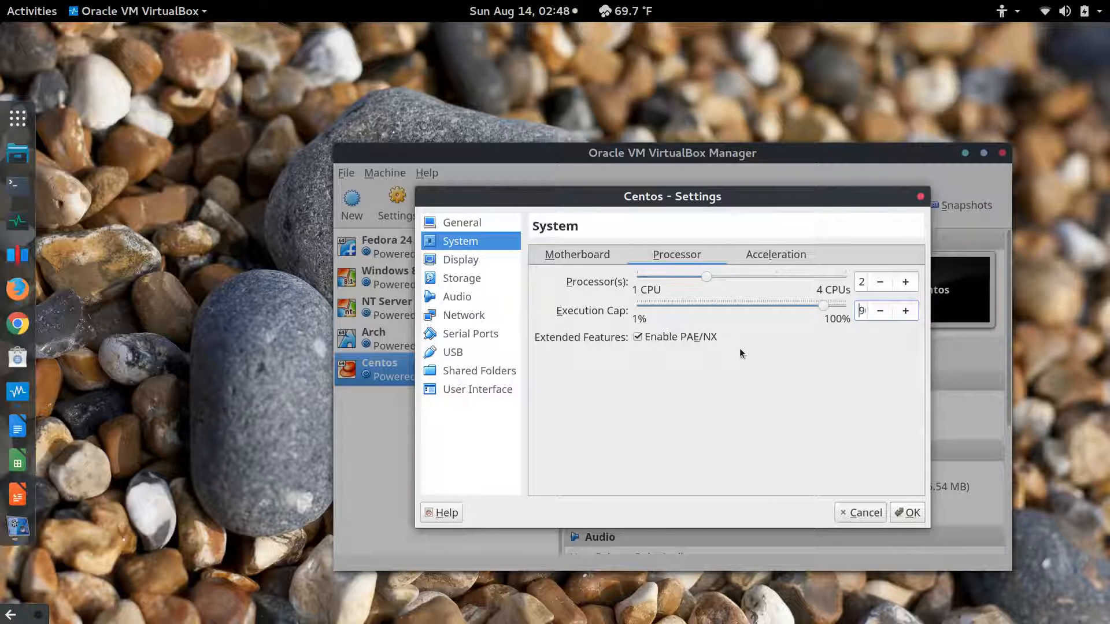
Set the Centos machine's video memory to 128 MB and enable 3D acceleration
click(787, 256)
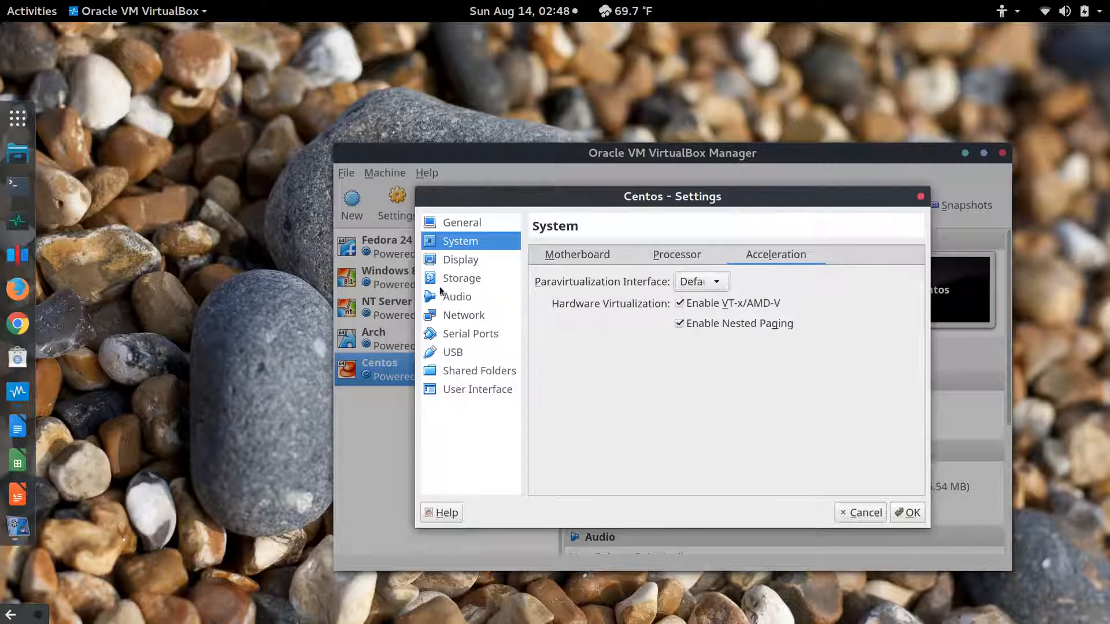
click(460, 261)
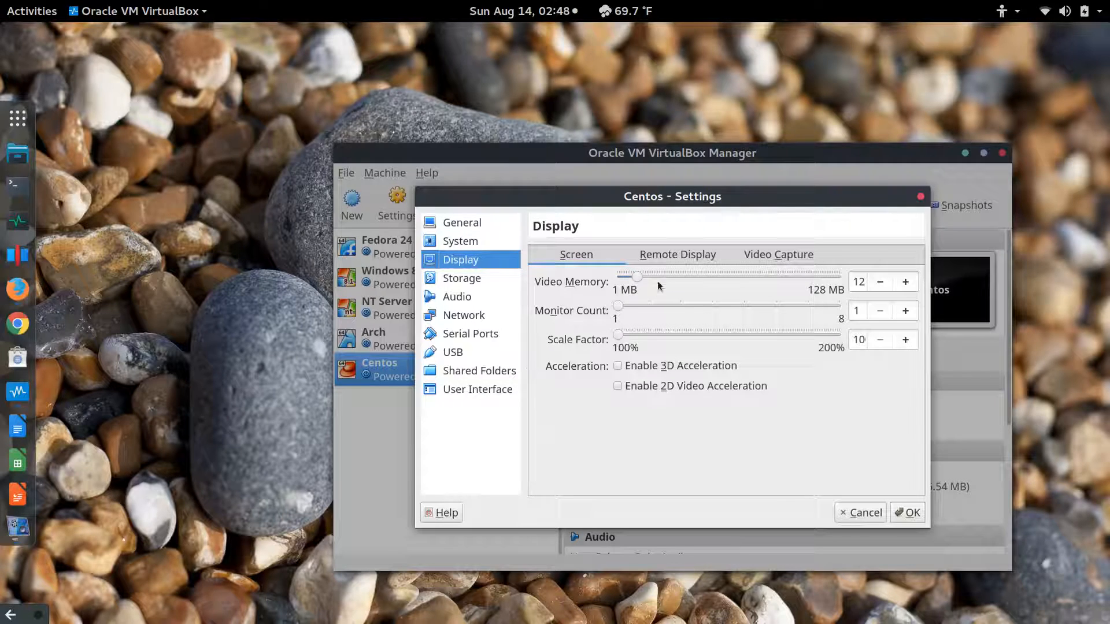
drag(638, 277, 901, 281)
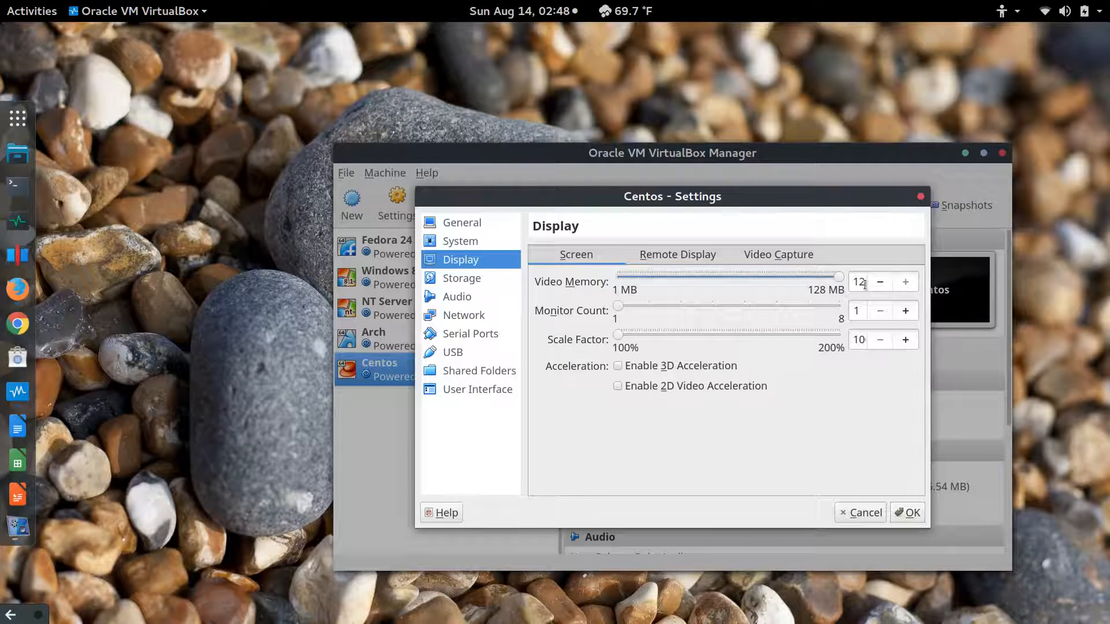
click(909, 282)
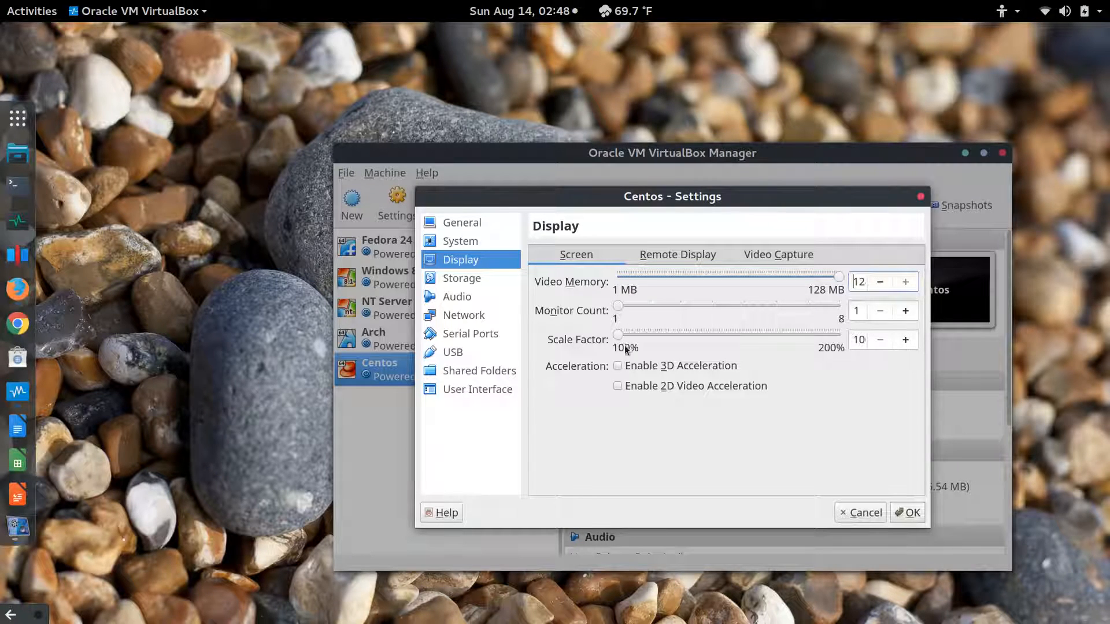
click(617, 365)
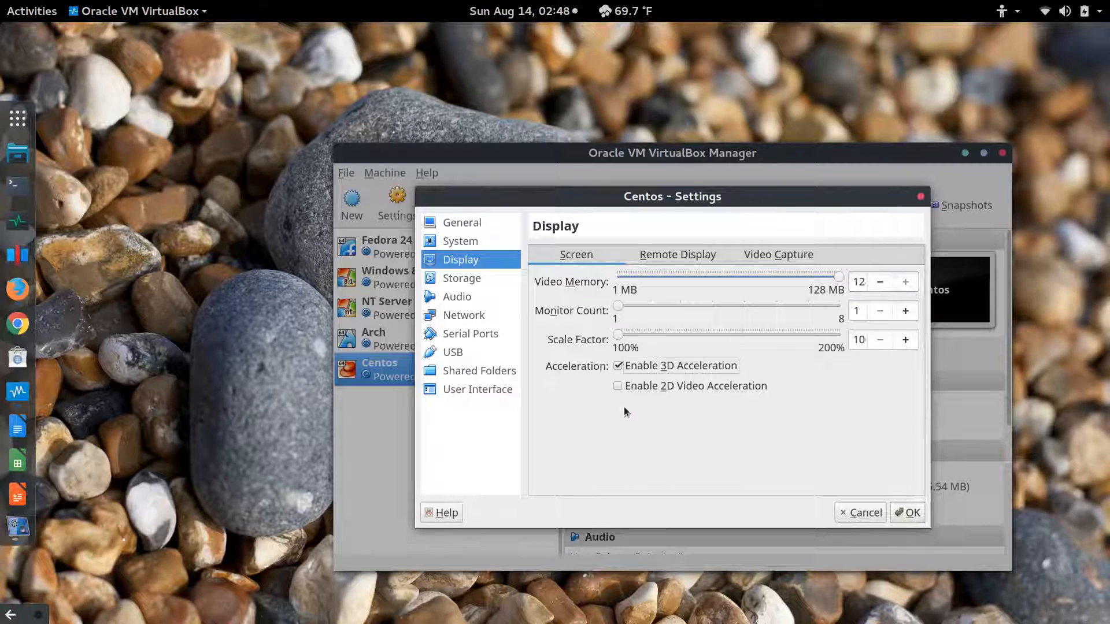
Try 2D video acceleration both with and without 3D acceleration, and restore the 3D-only selection
click(618, 386)
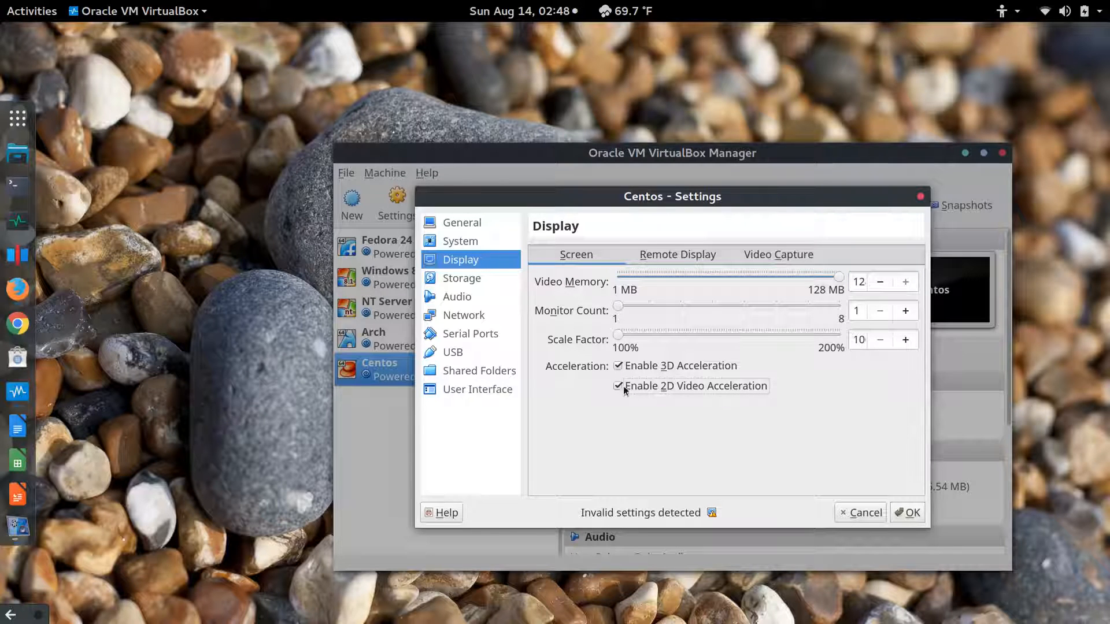
click(624, 390)
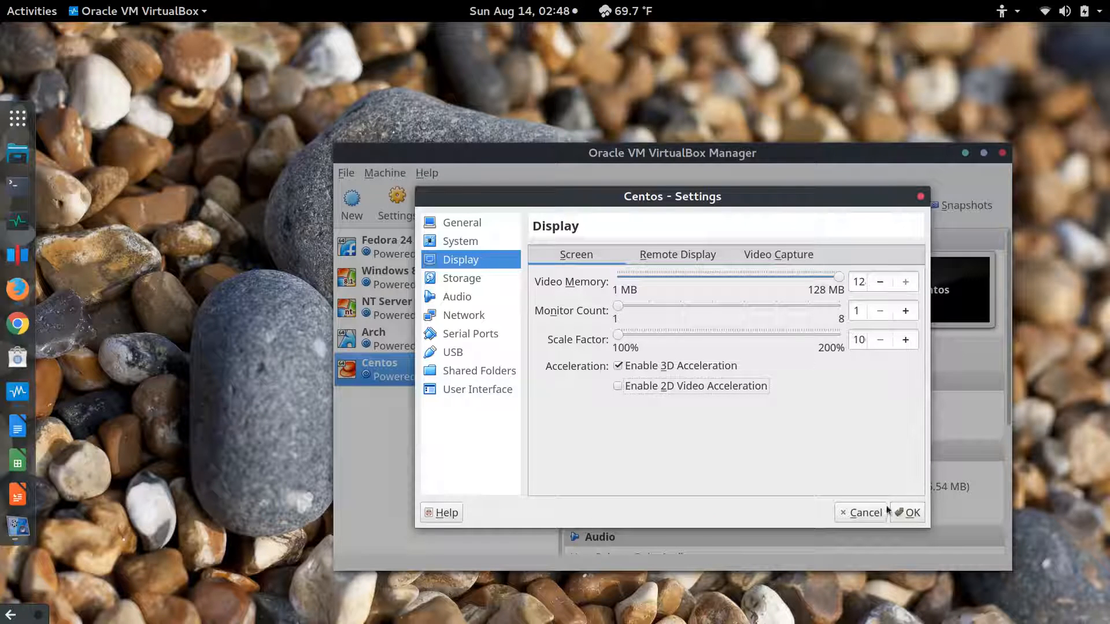
click(618, 366)
click(616, 387)
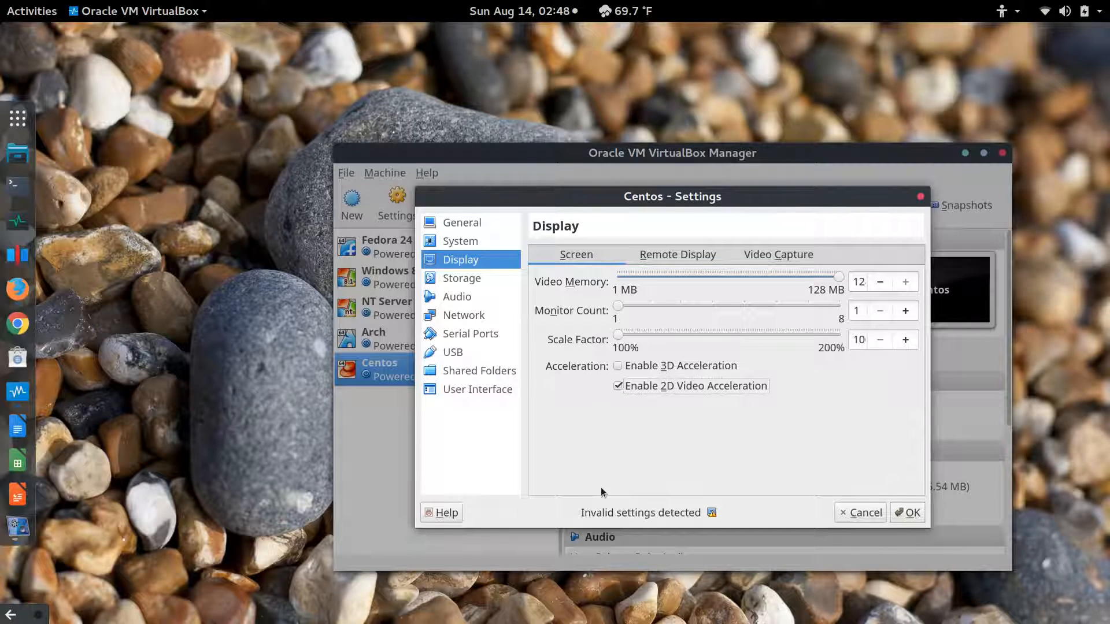
click(617, 366)
click(617, 387)
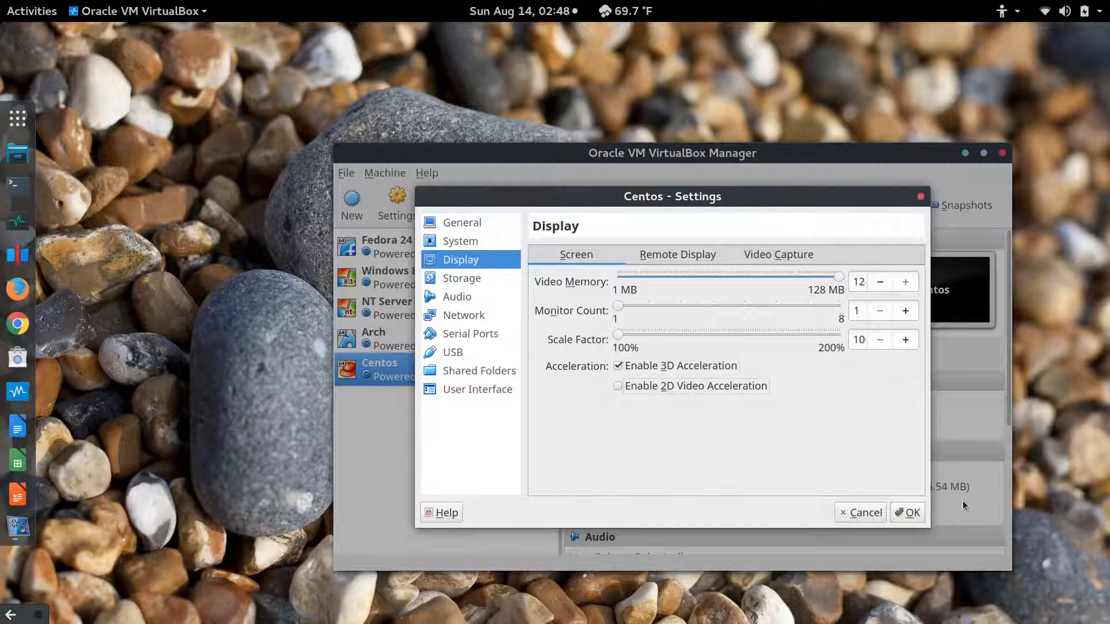
Save the Centos machine's settings, start the virtual machine and switch it to full screen
click(907, 513)
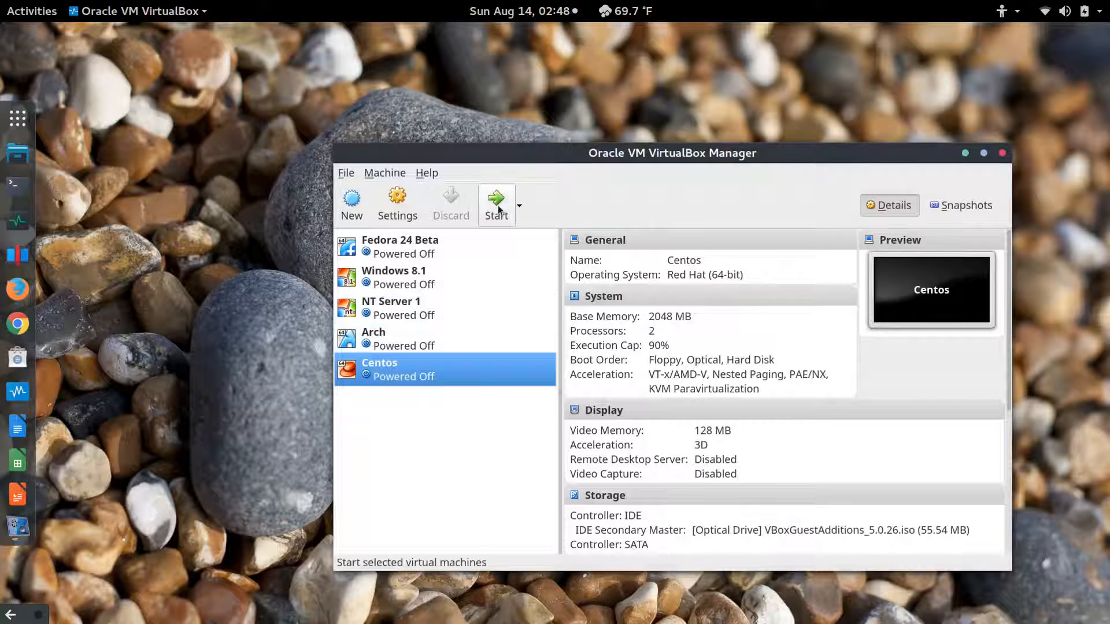
drag(487, 154, 438, 133)
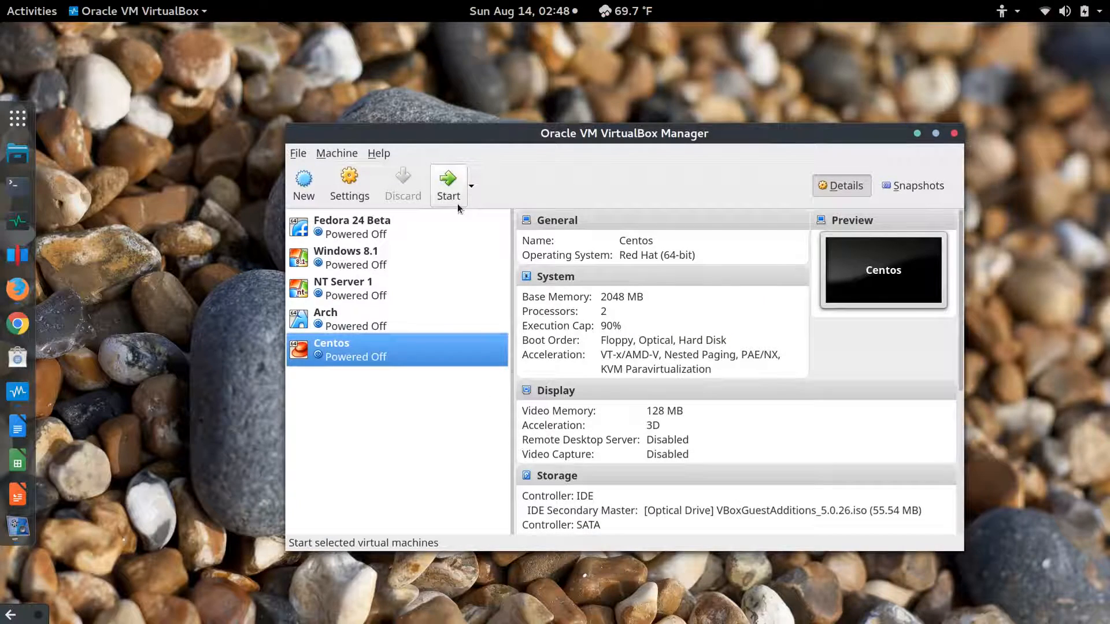
click(455, 195)
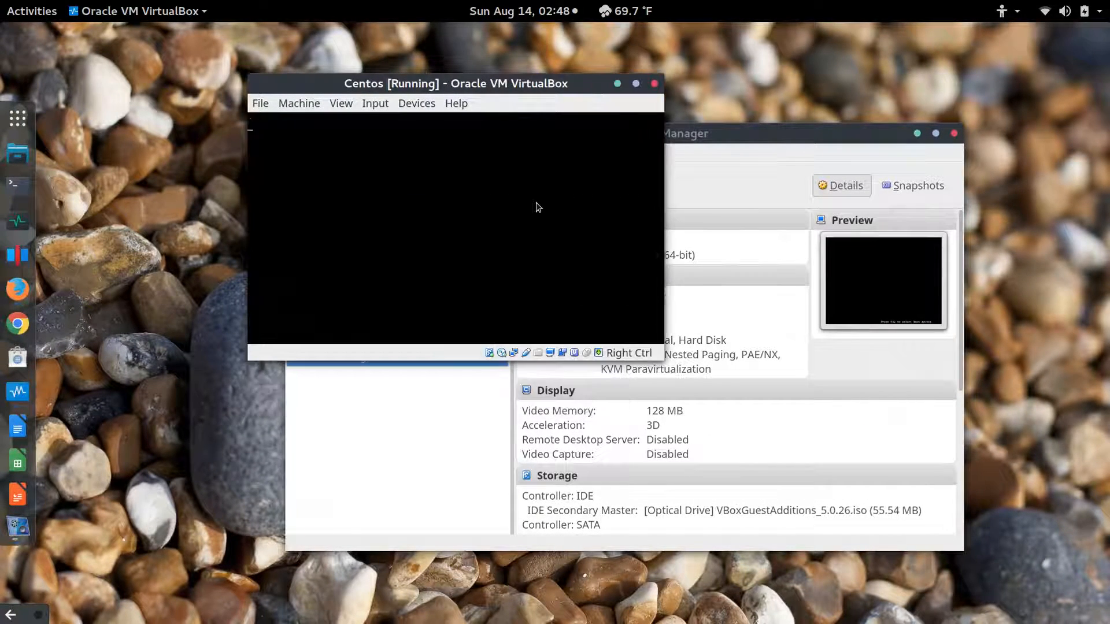
key(Control_R+f)
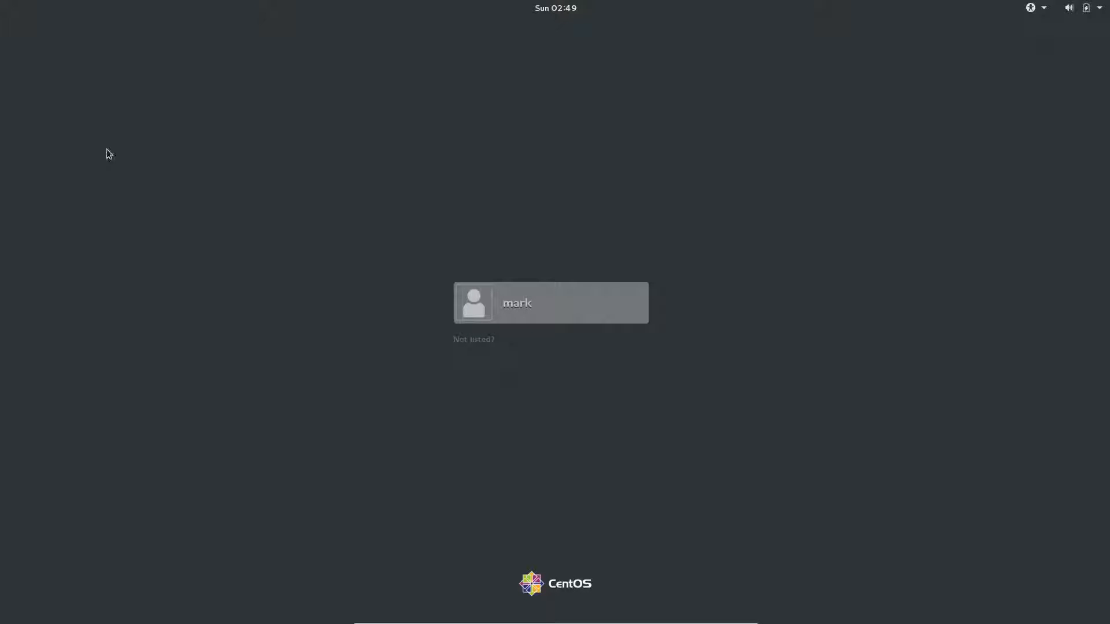
Sign in to the listed CentOS user account with the account password
click(558, 319)
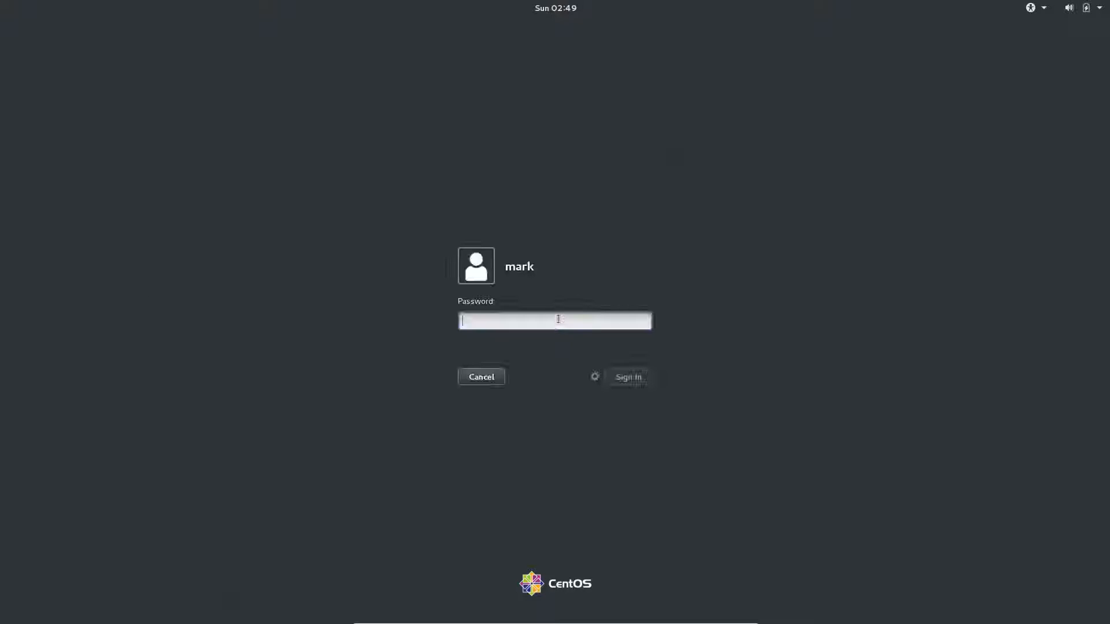
text(**)
key(BackSpace)
key(BackSpace)
text(**)
key(Return)
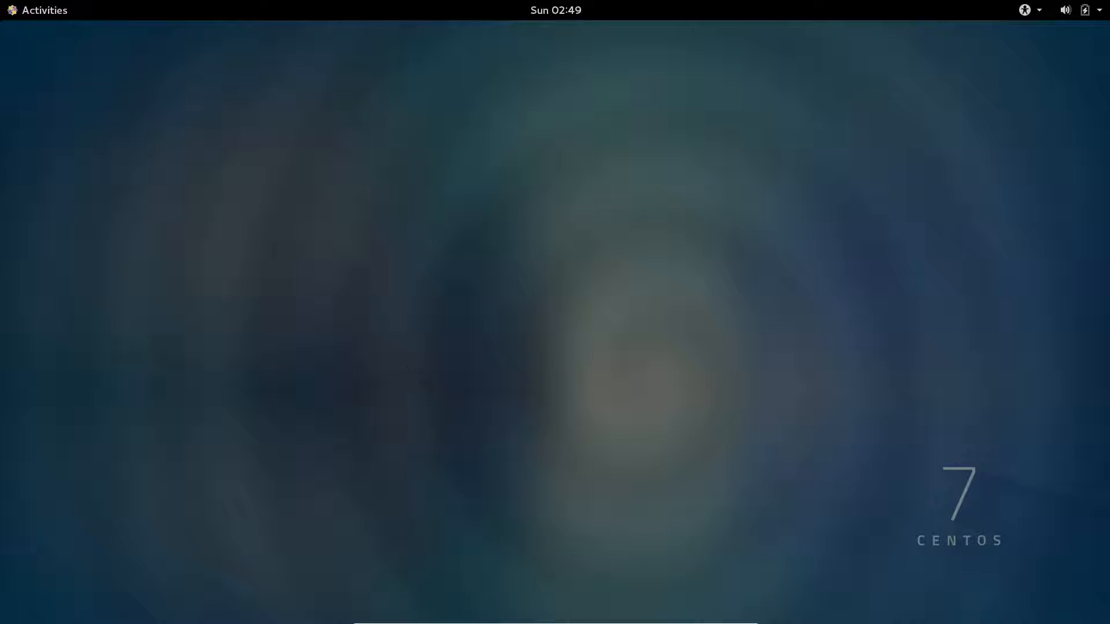
Open a terminal and start a root shell with sudo bash, entering the account password
click(46, 14)
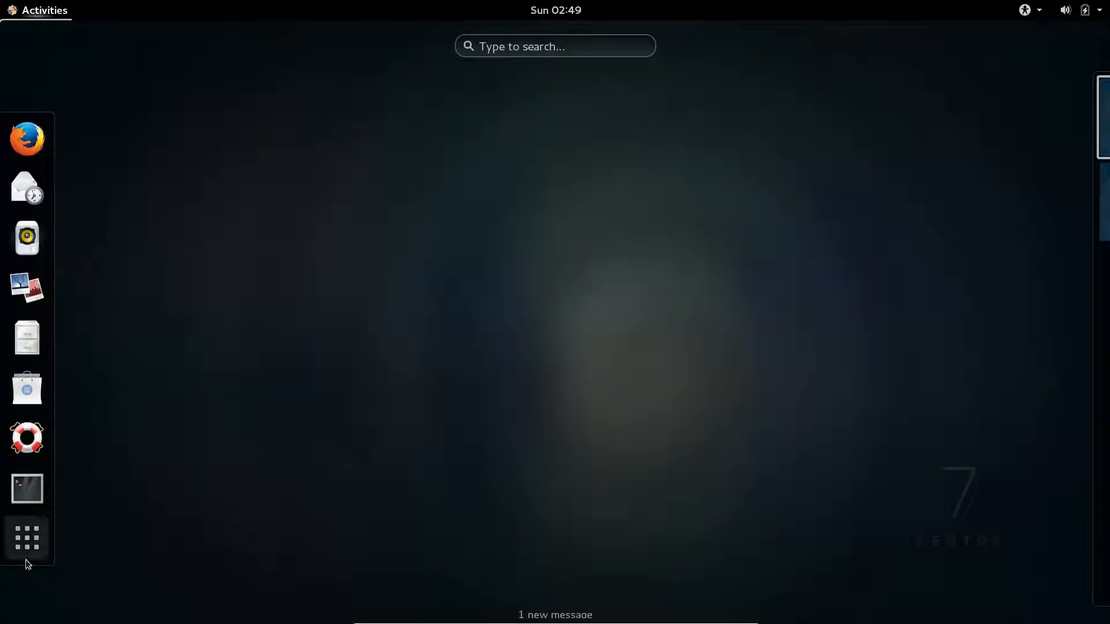
click(27, 499)
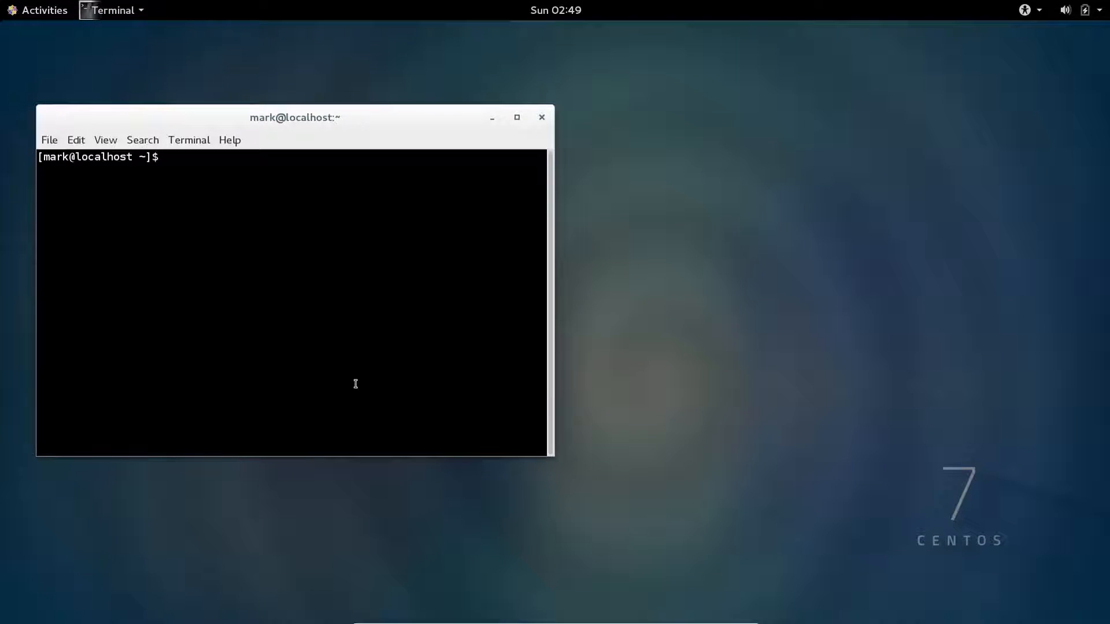
text(sudo bash)
key(Return)
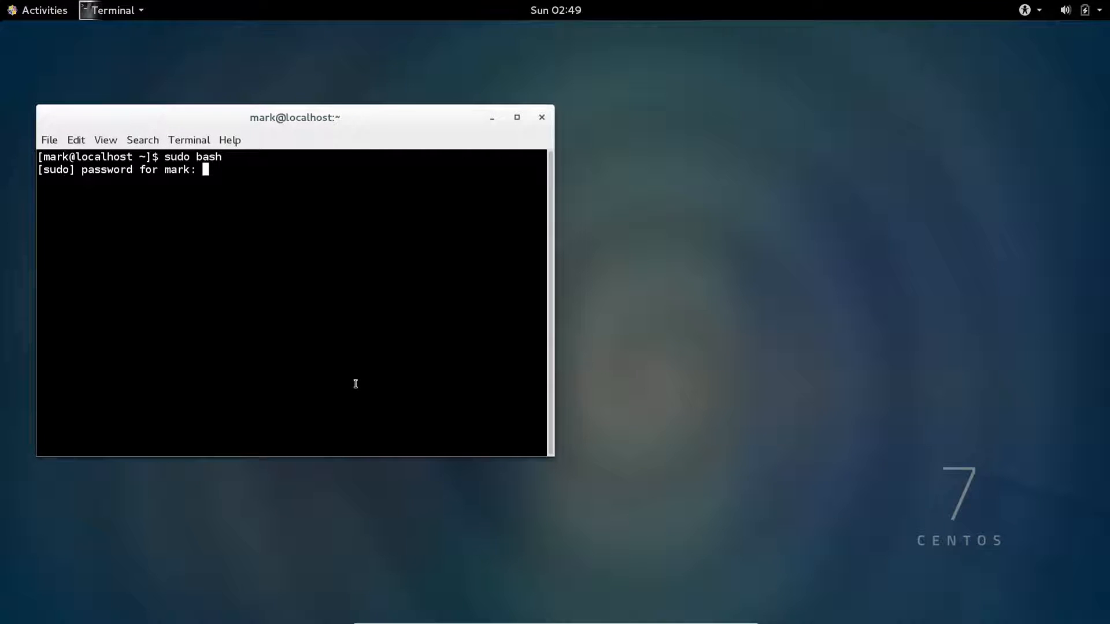
key(Return)
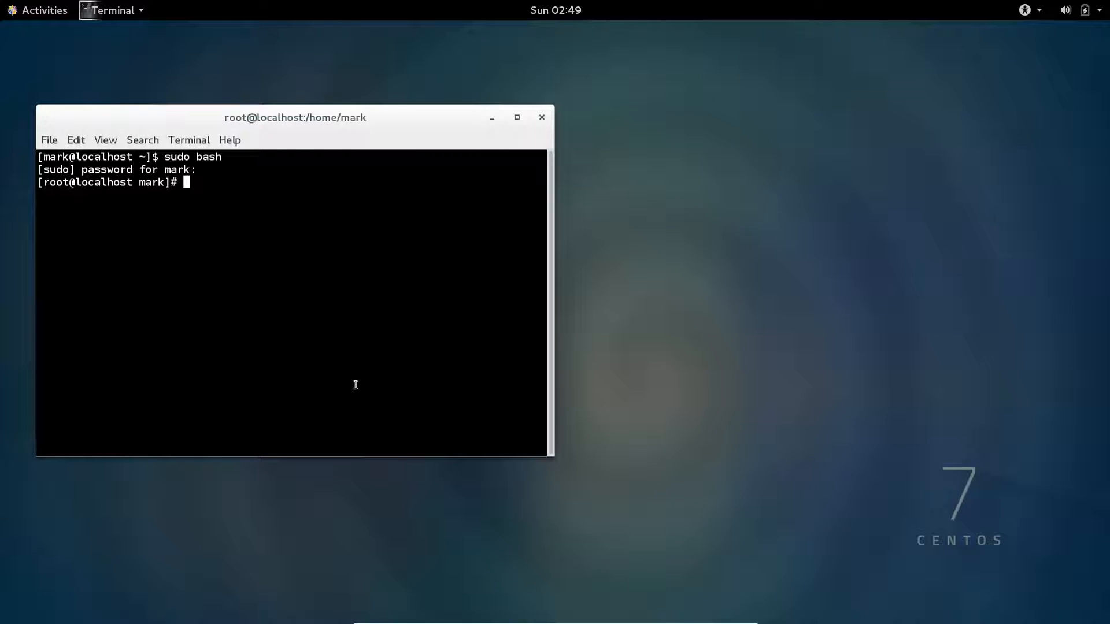
Check the kernel release with uname -r and run yum update
text(uname -r)
key(Return)
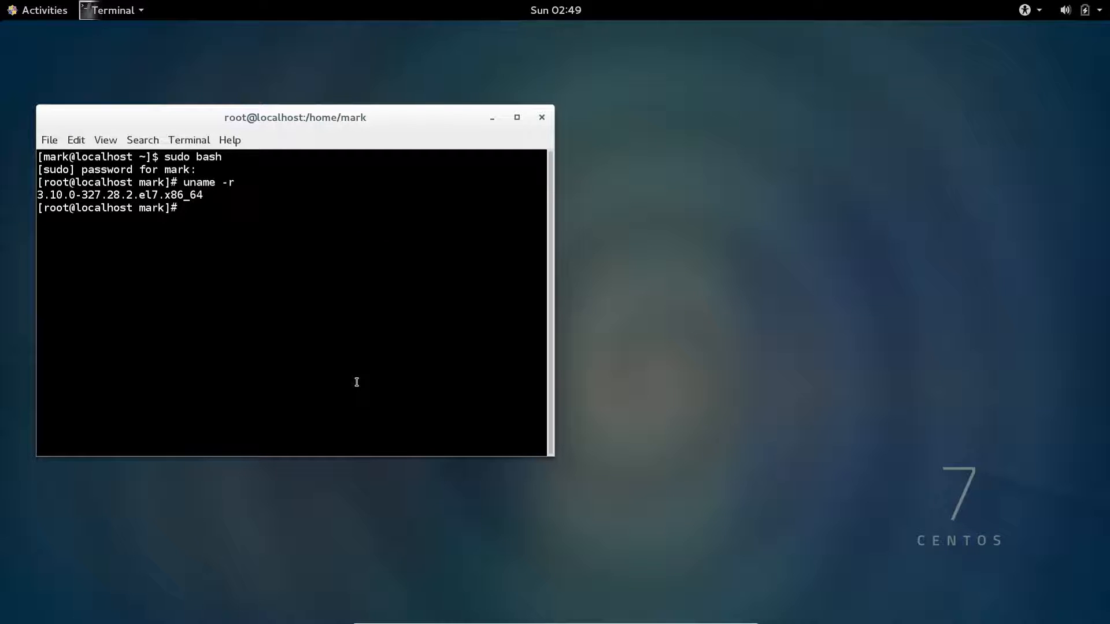
text(yum update)
key(Return)
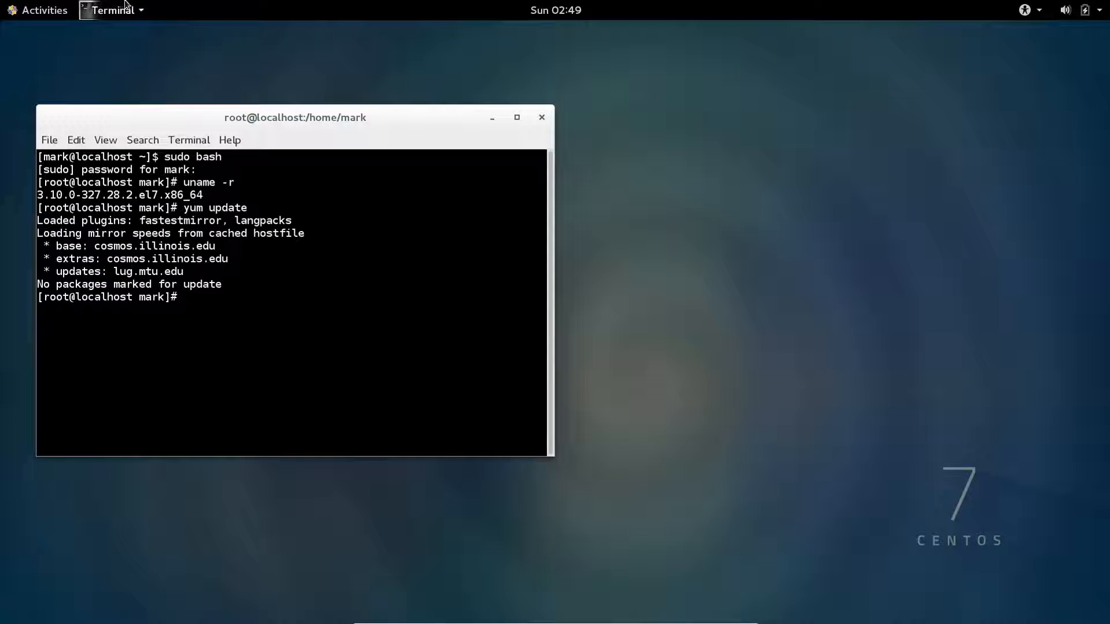
Move the terminal window toward the middle of the desktop and launch Firefox
drag(184, 119, 511, 111)
mouse_move(0, 1)
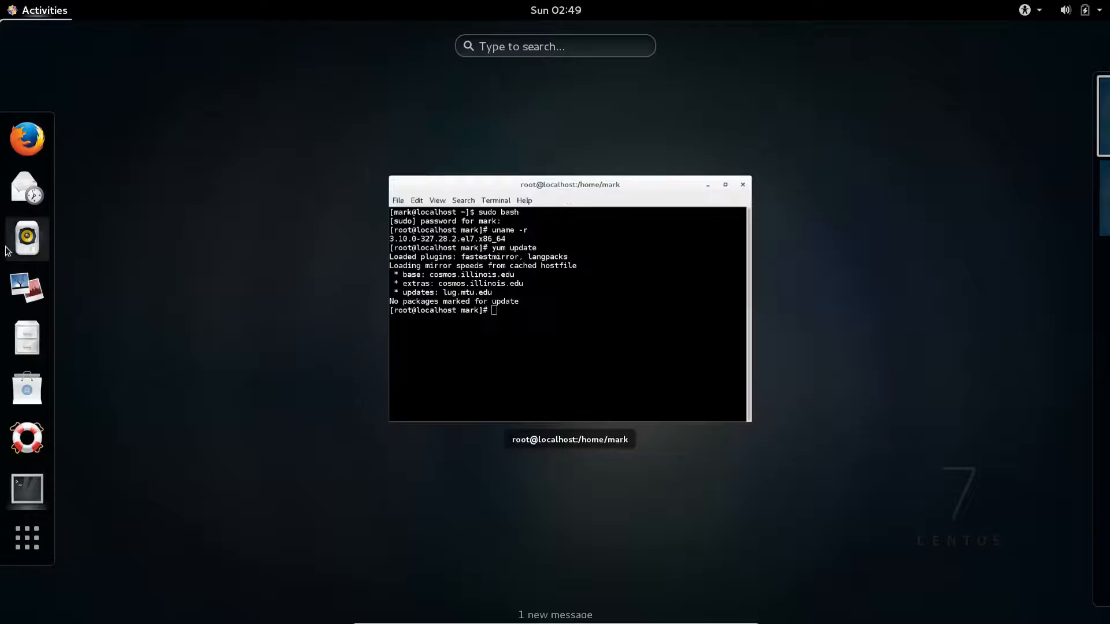
click(28, 139)
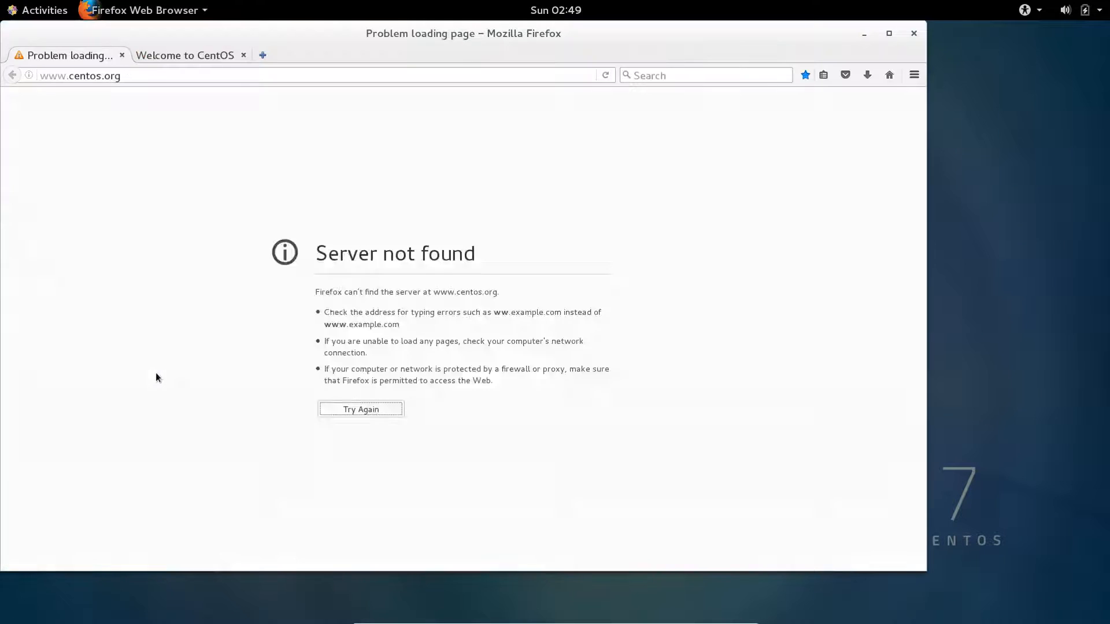
click(1097, 12)
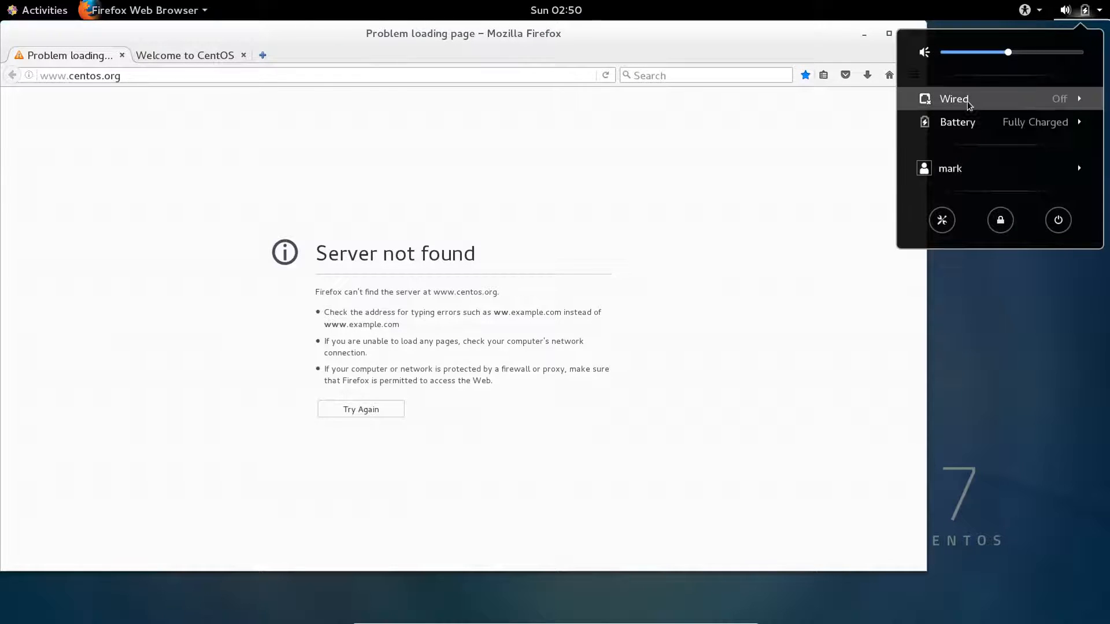
click(1063, 102)
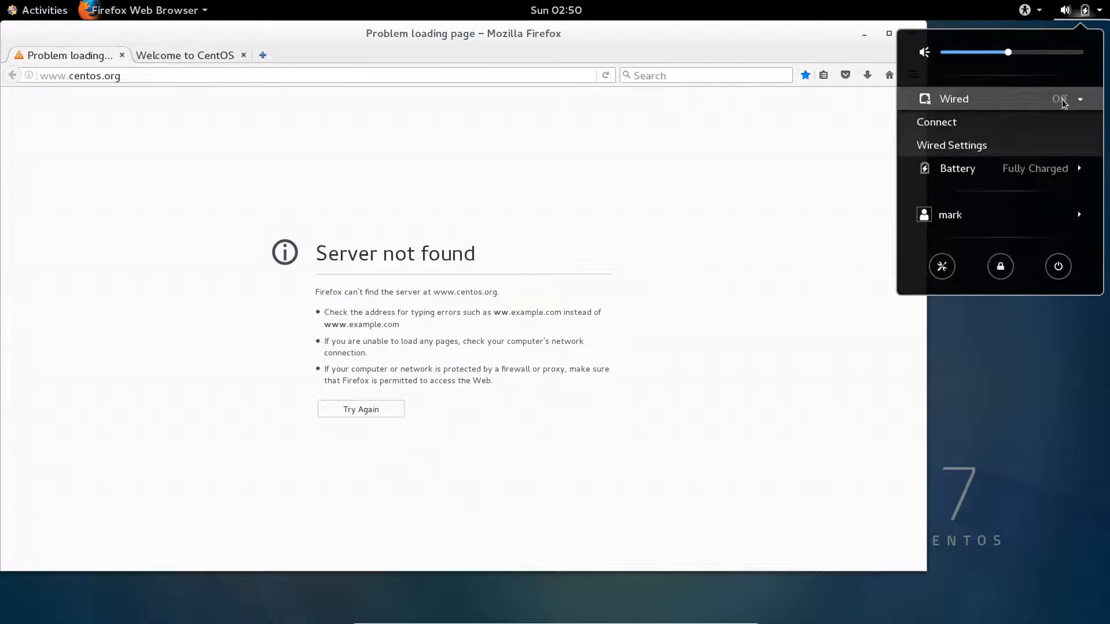
click(948, 123)
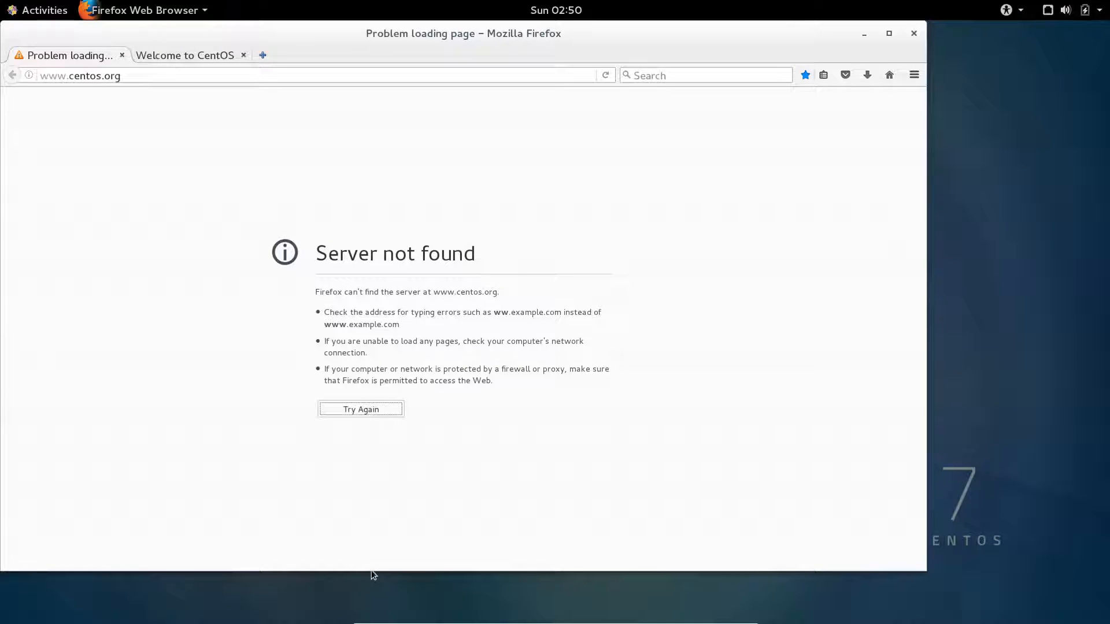
click(349, 413)
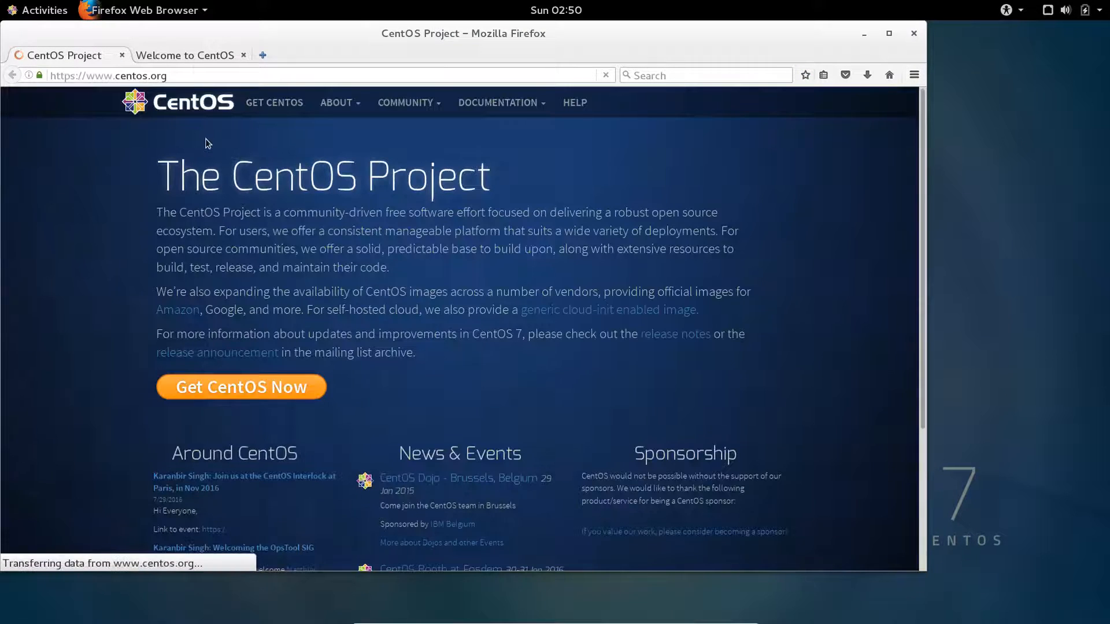
View the About Firefox version information and dismiss it, keeping the browser open when asked to confirm closing its tabs
key(alt+f)
mouse_move(245, 61)
key(Escape)
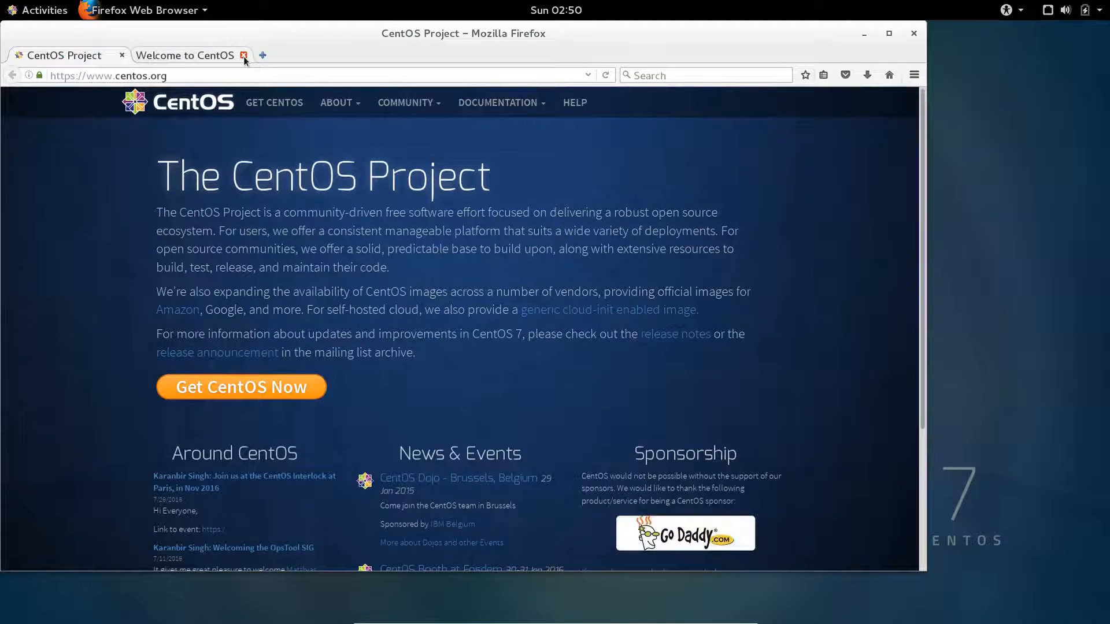
key(alt+f)
key(Escape)
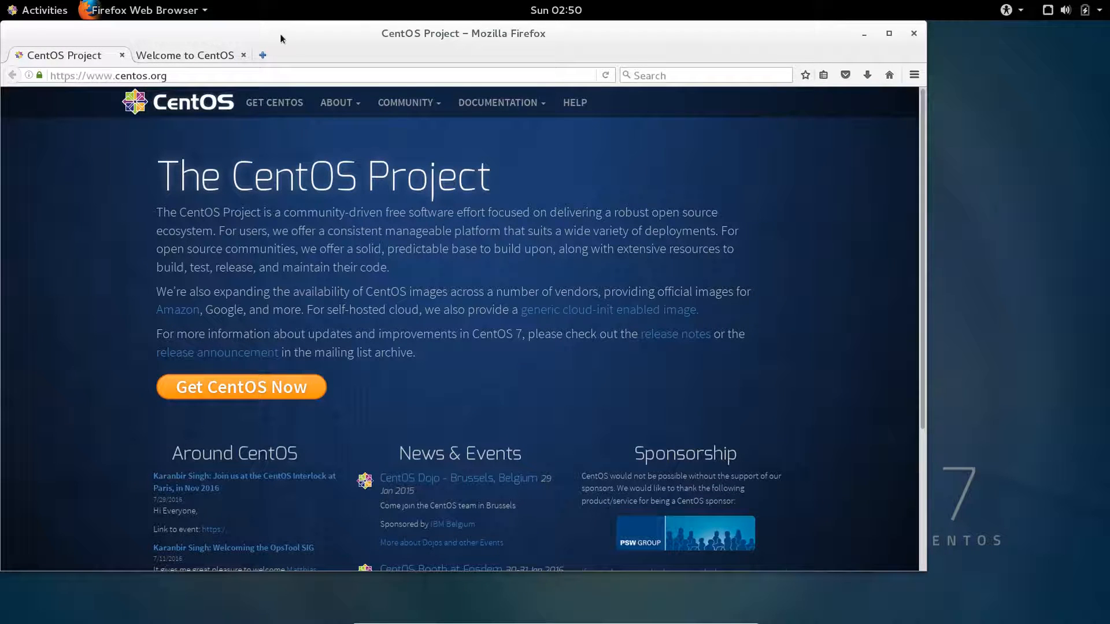
key(alt+f)
key(Left)
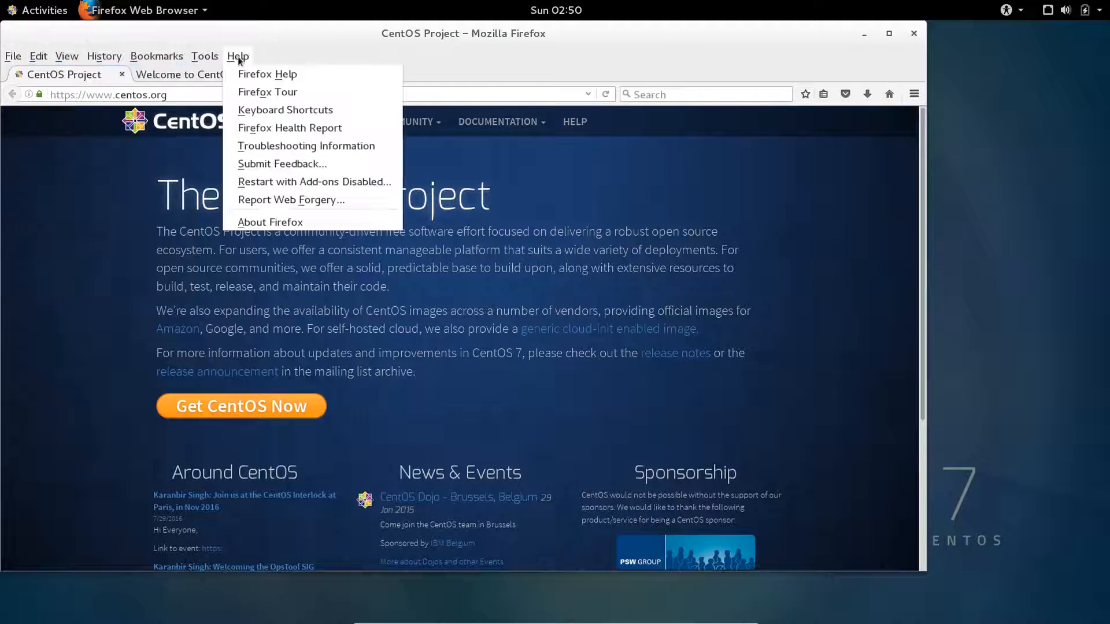
click(270, 224)
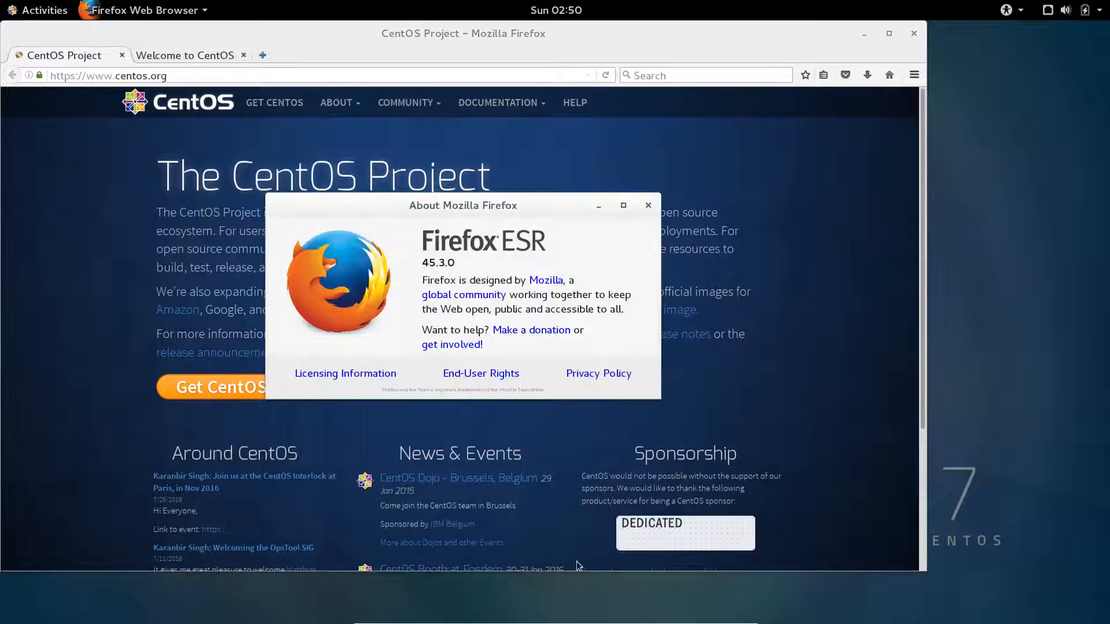
key(Escape)
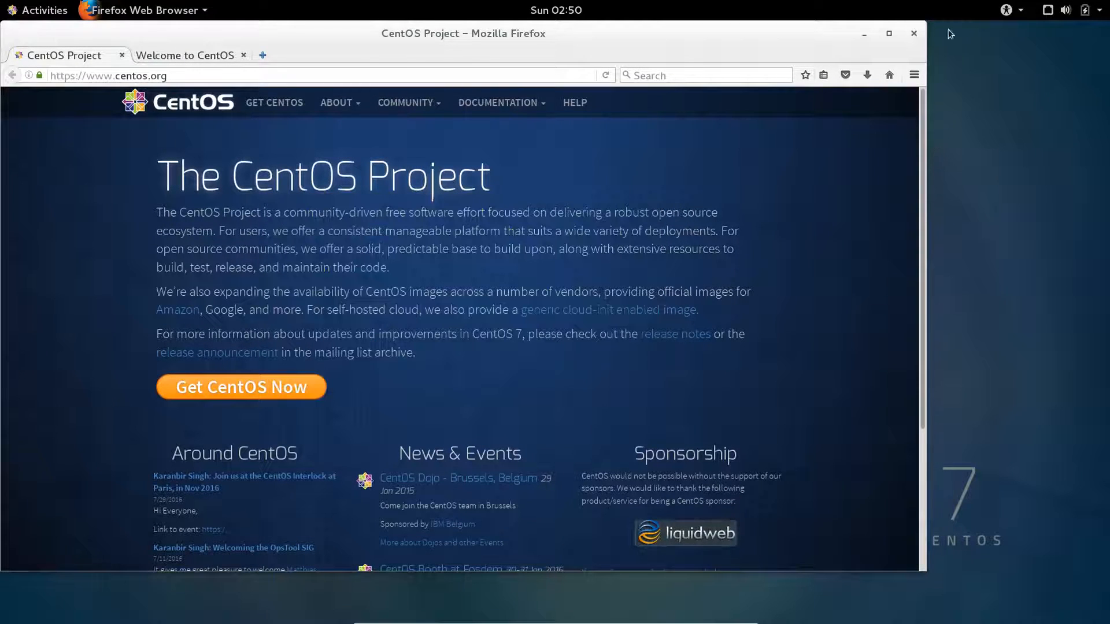
click(914, 33)
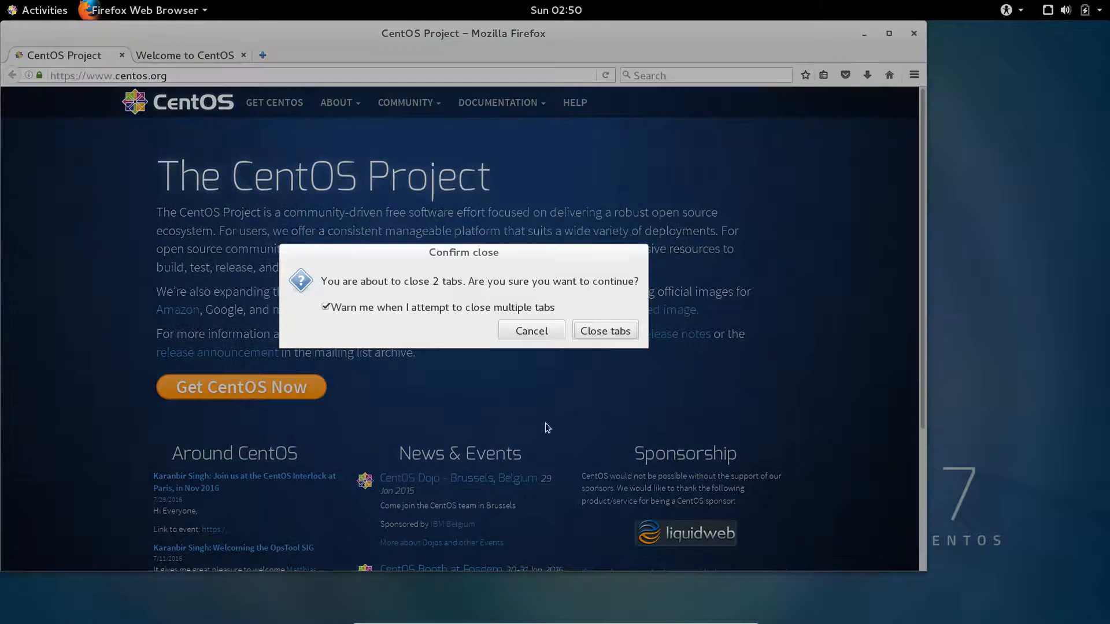
click(547, 337)
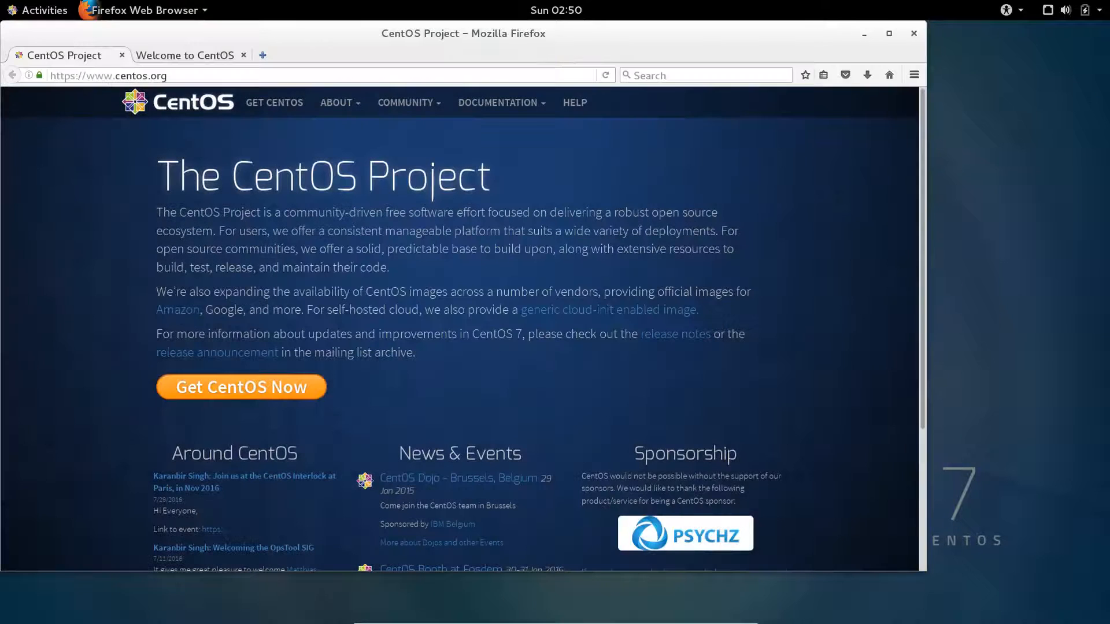
Find and open Tweak Tool with the search term "tweak", view its Extensions, and open the website for getting more extensions
click(41, 11)
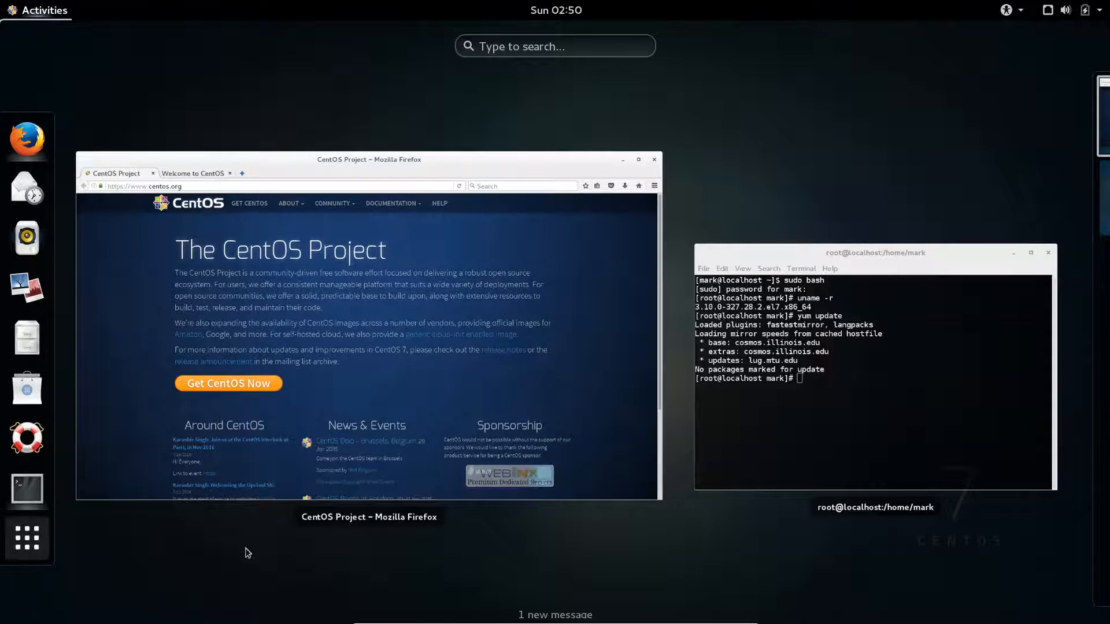
text(tweak)
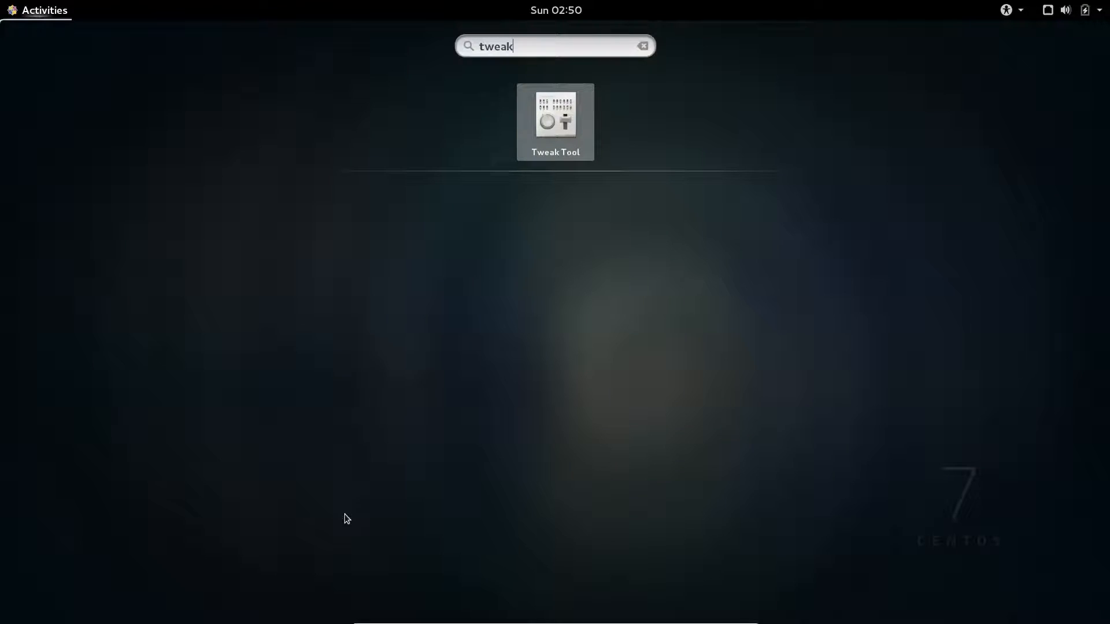
click(543, 121)
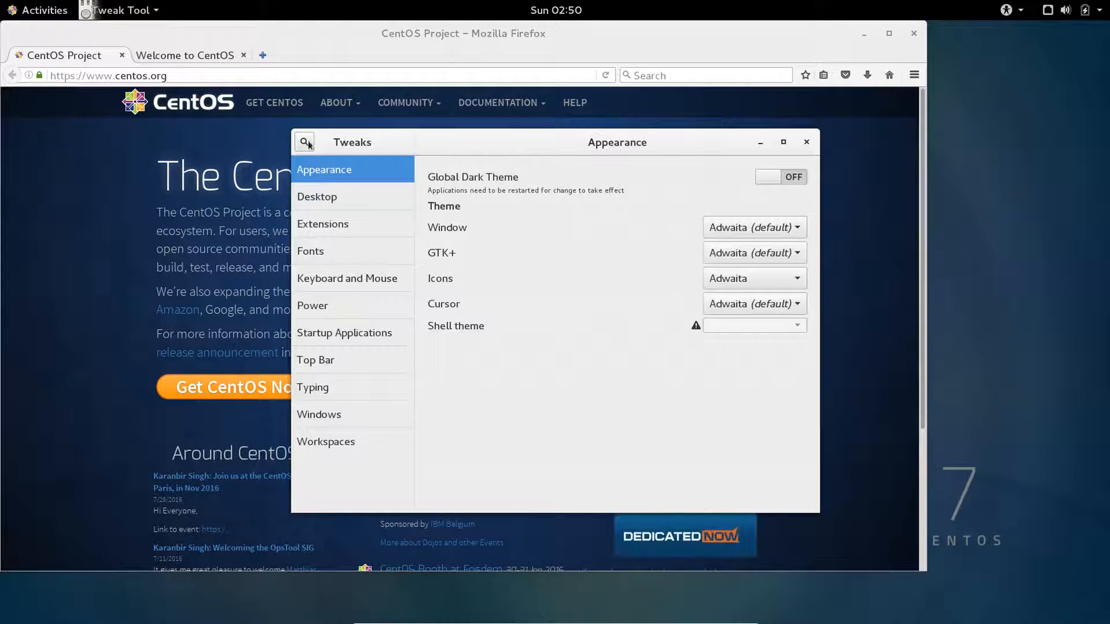
click(308, 222)
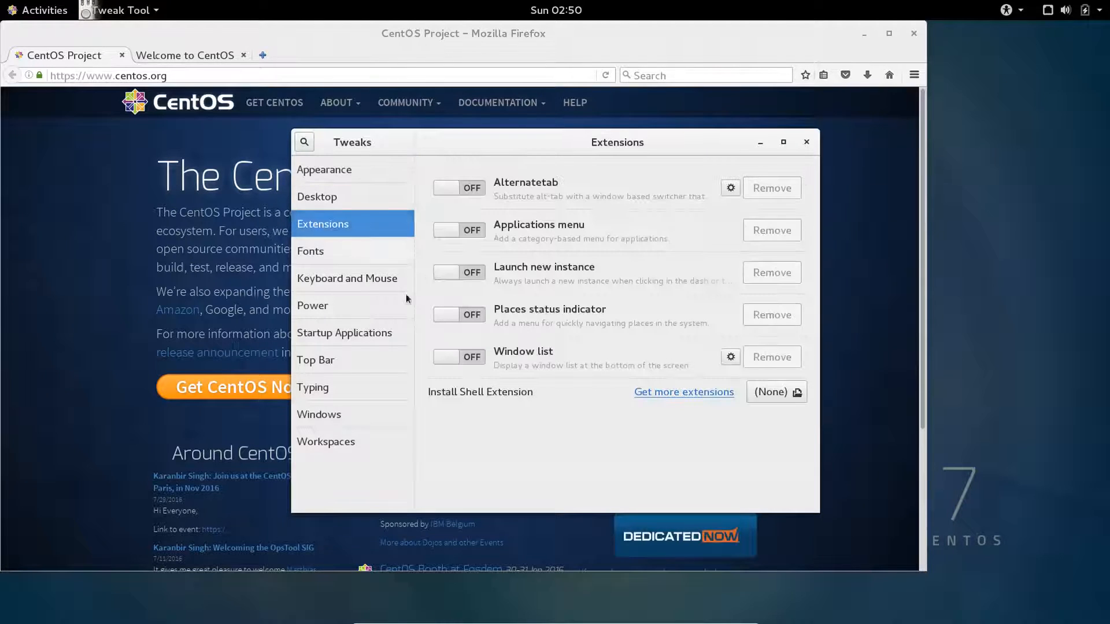
click(685, 400)
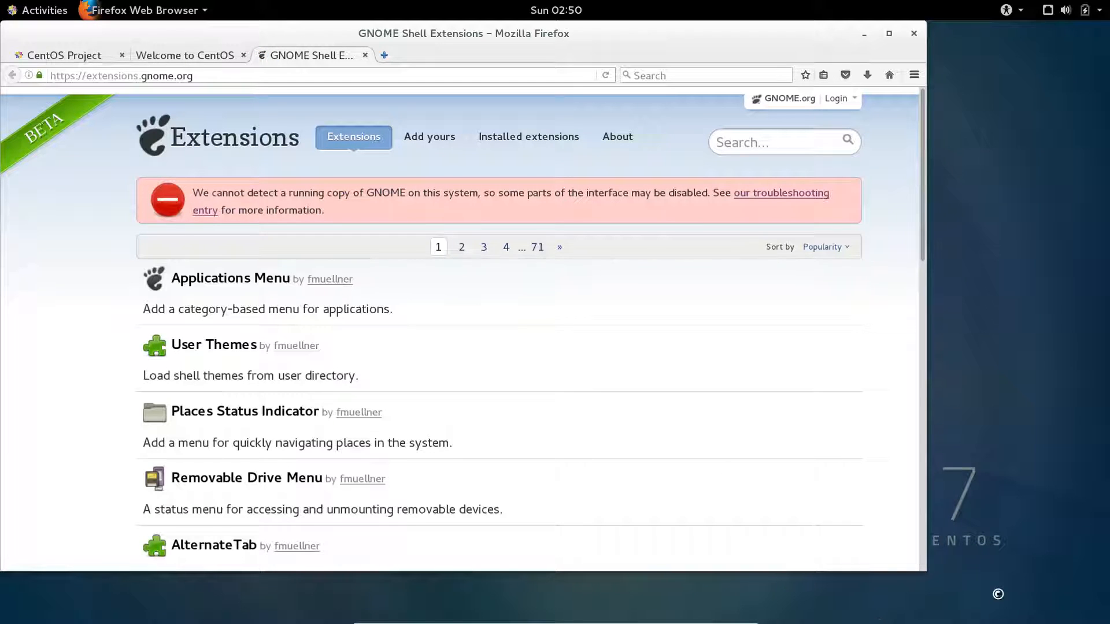
drag(914, 579, 899, 611)
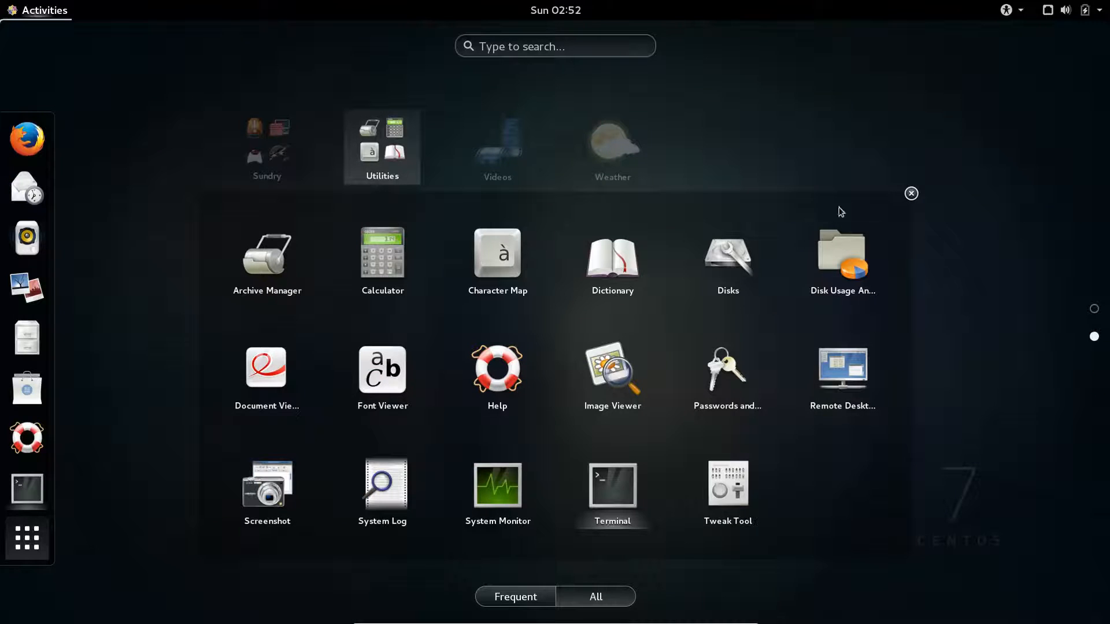
Launch Disk Usage Analyzer, move its window clear of the screen corner, scan localhost.localdomain and examine the usr segment of the chart
click(841, 254)
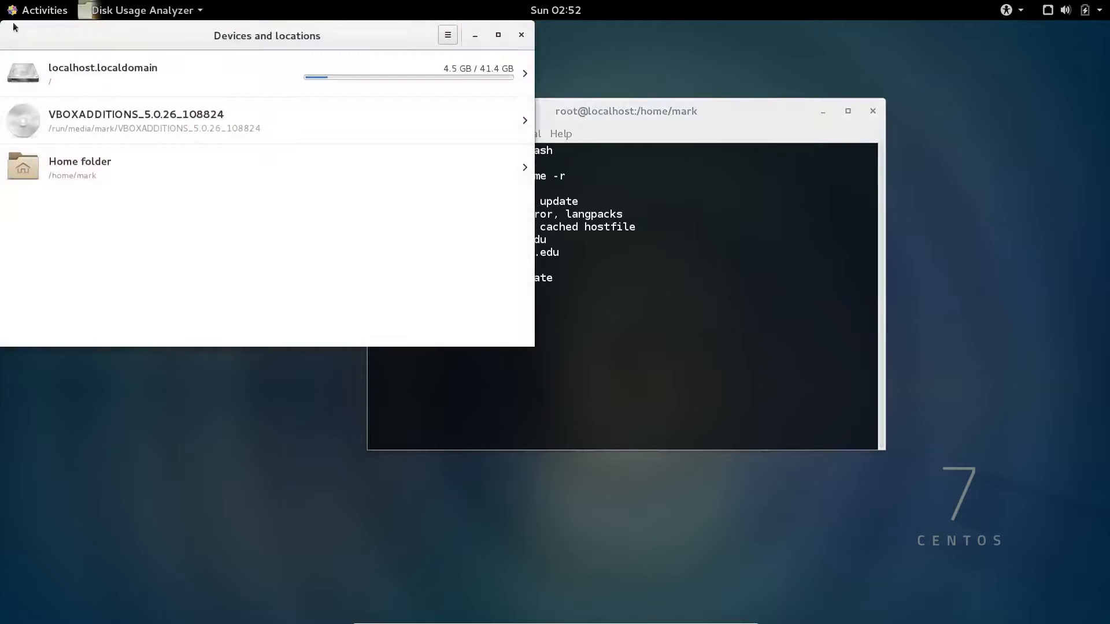
drag(50, 28, 220, 71)
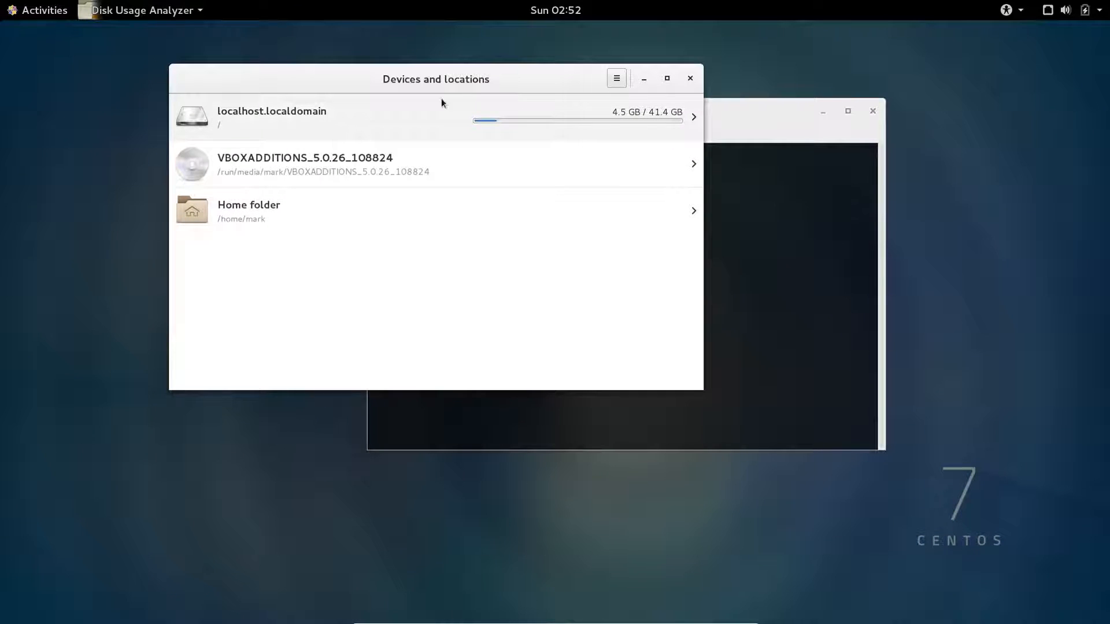
click(489, 124)
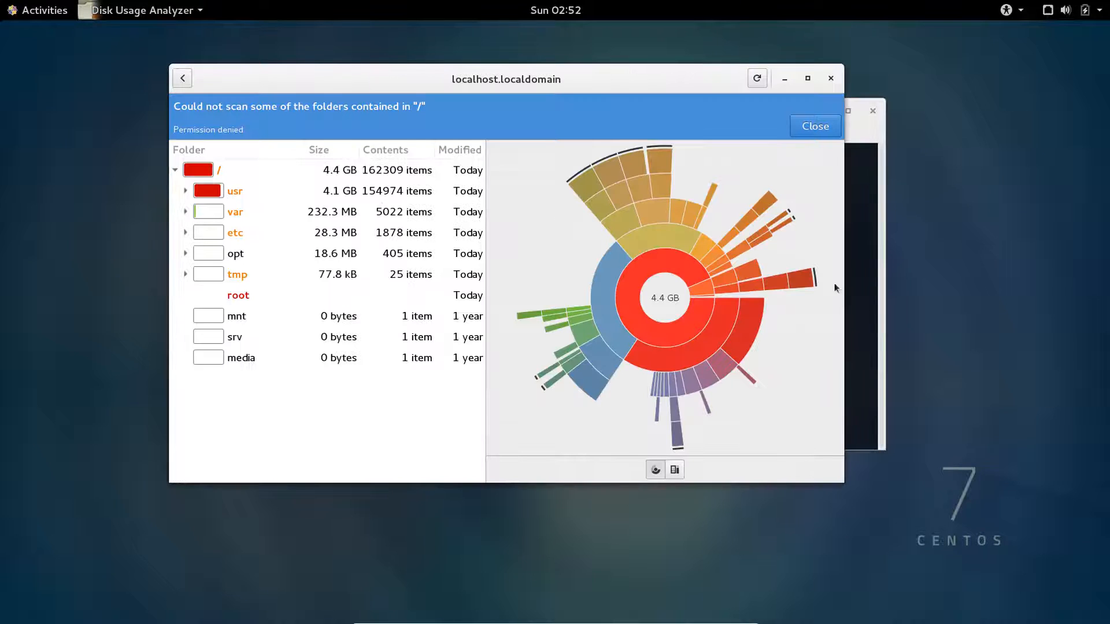
mouse_move(660, 331)
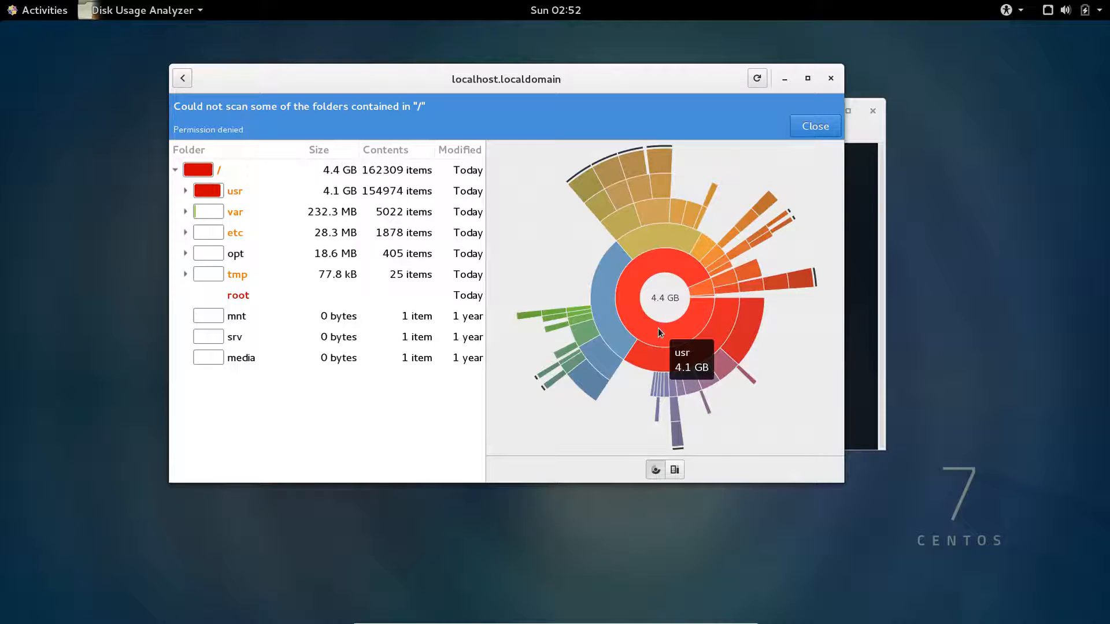
Examine the usr and lib64 segments of the disk usage chart, and close Disk Usage Analyzer
mouse_move(671, 354)
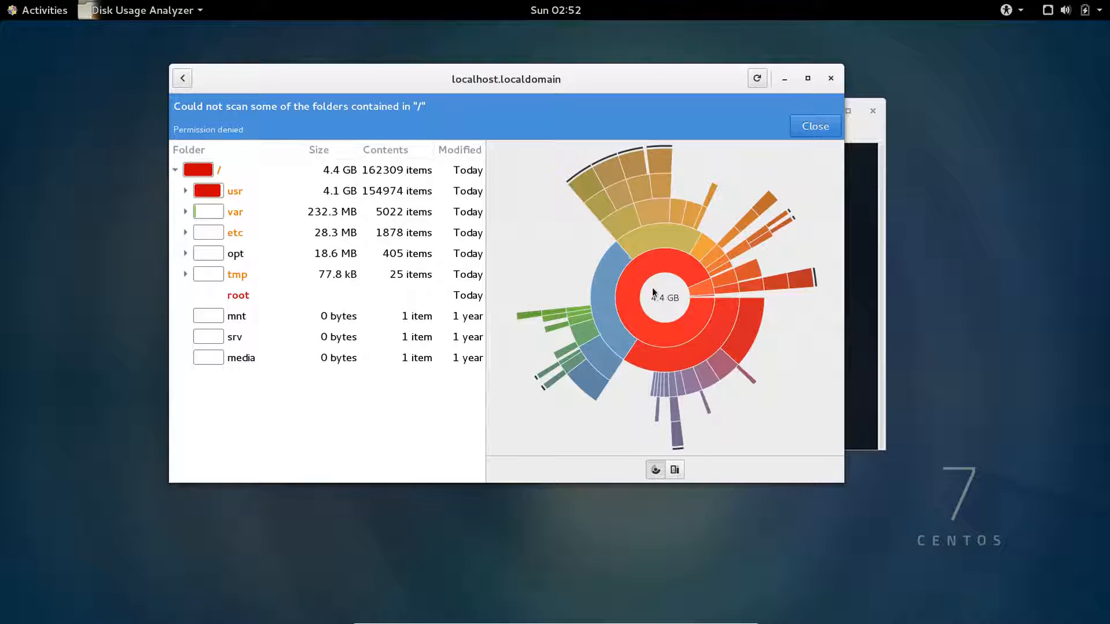
mouse_move(621, 305)
mouse_move(602, 287)
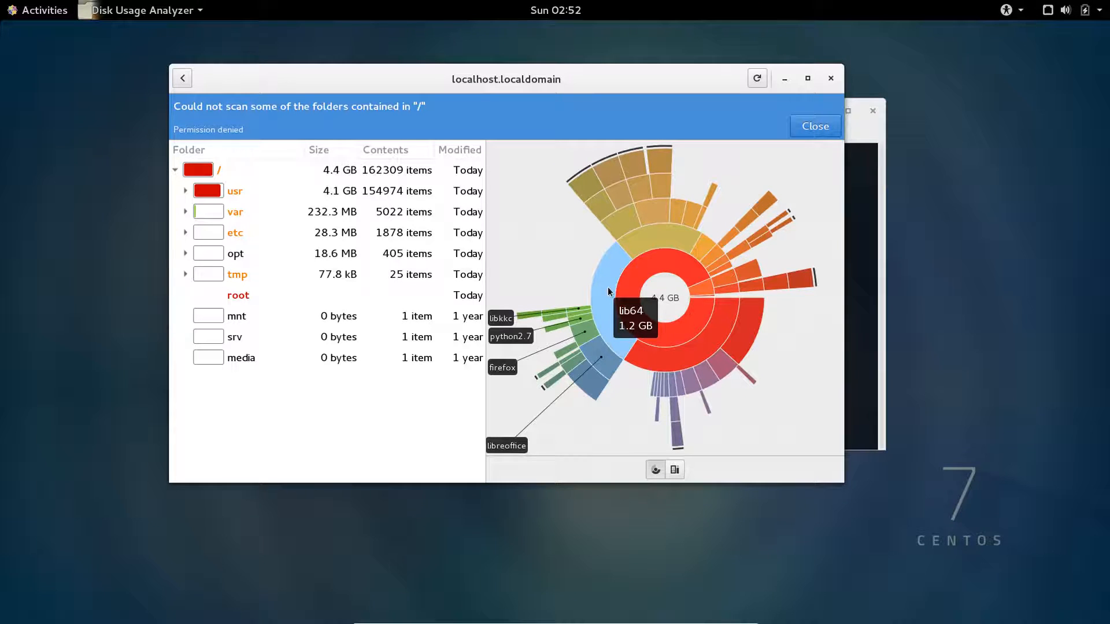
mouse_move(652, 236)
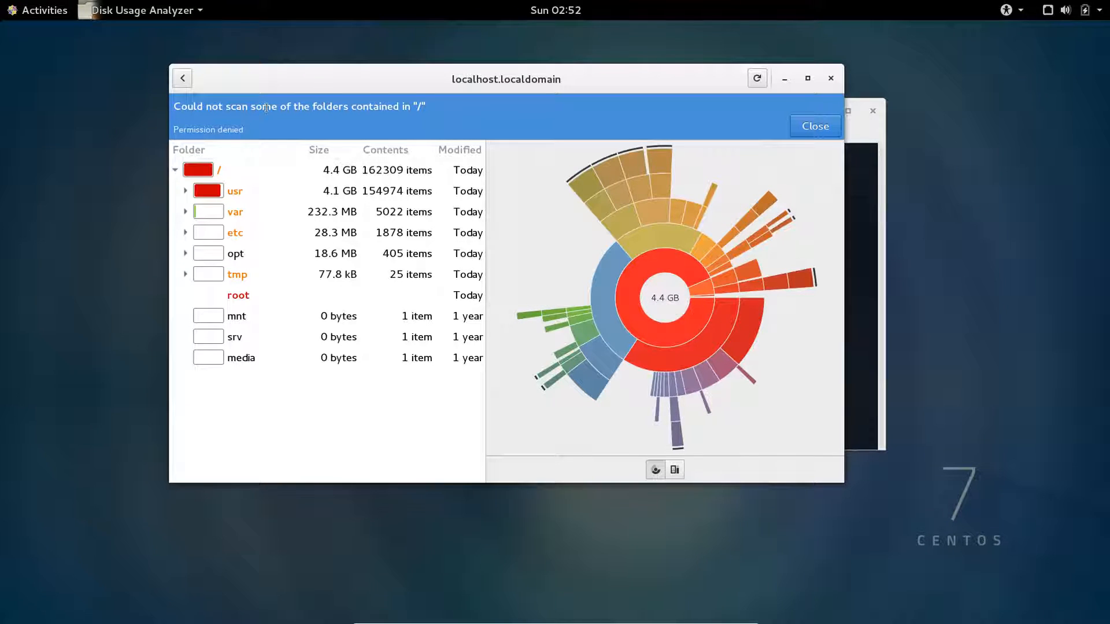
click(815, 126)
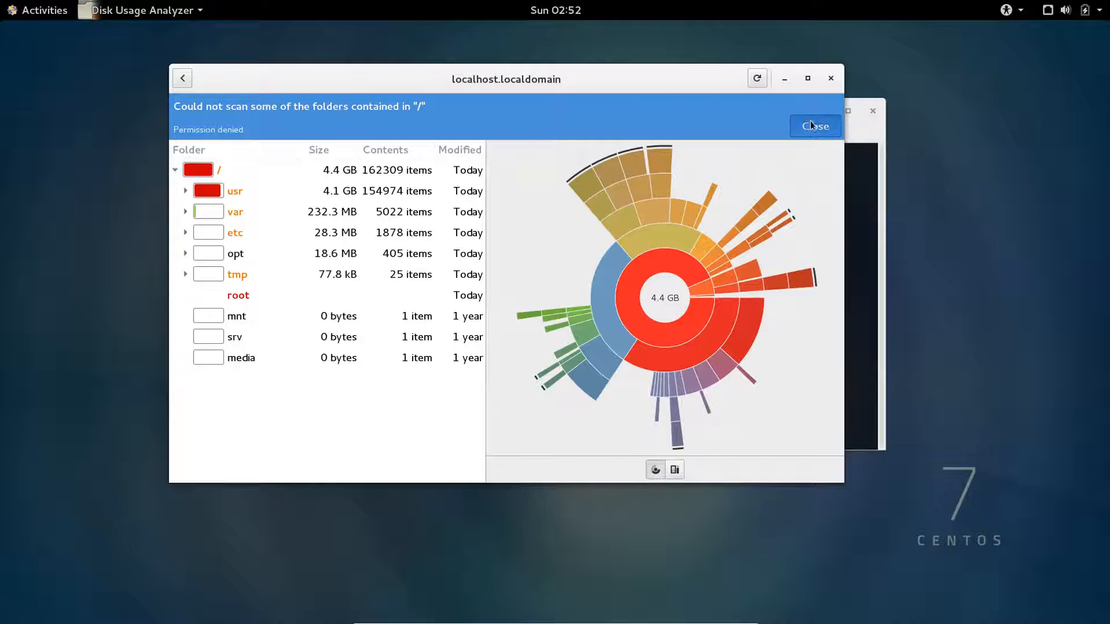
click(831, 78)
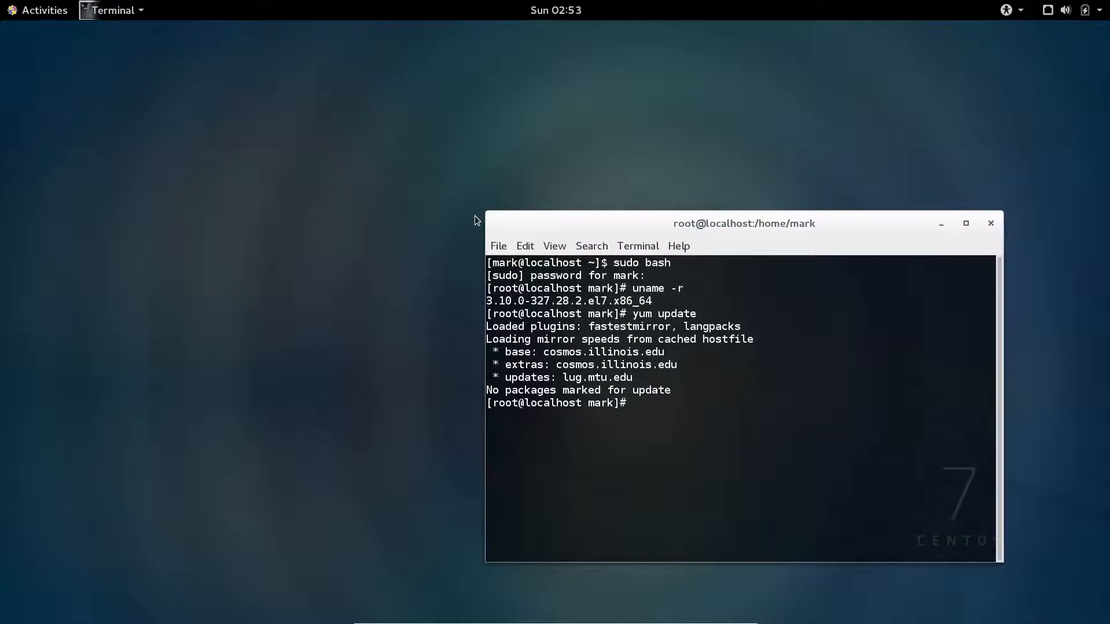
Enlarge the terminal window towards the upper corner, and launch LibreOffice Writer from the full application list
drag(485, 212, 315, 139)
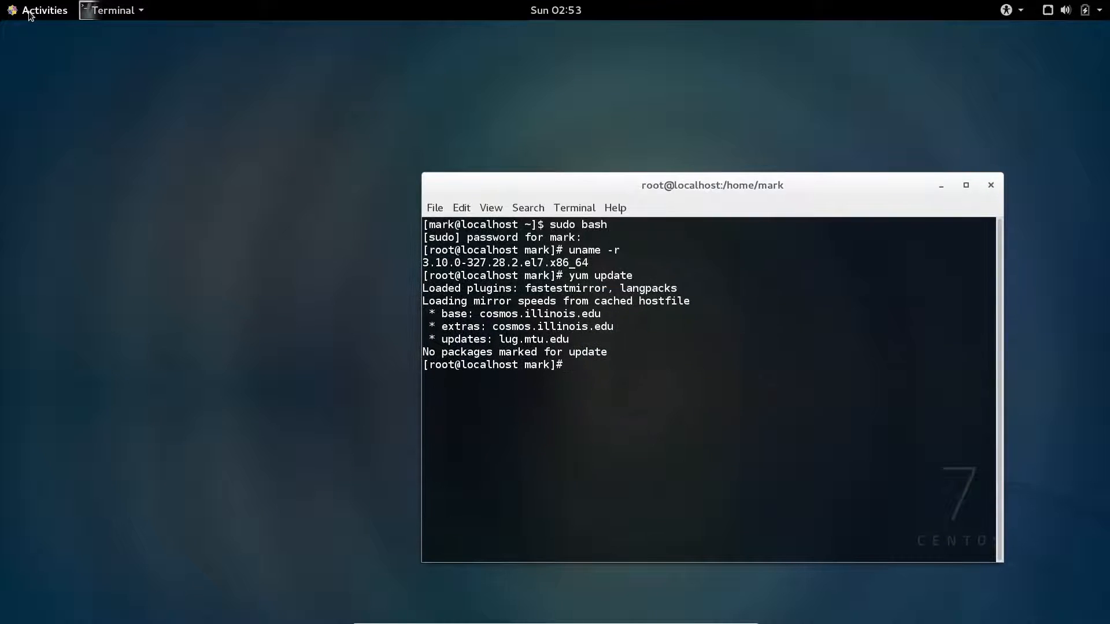
click(29, 13)
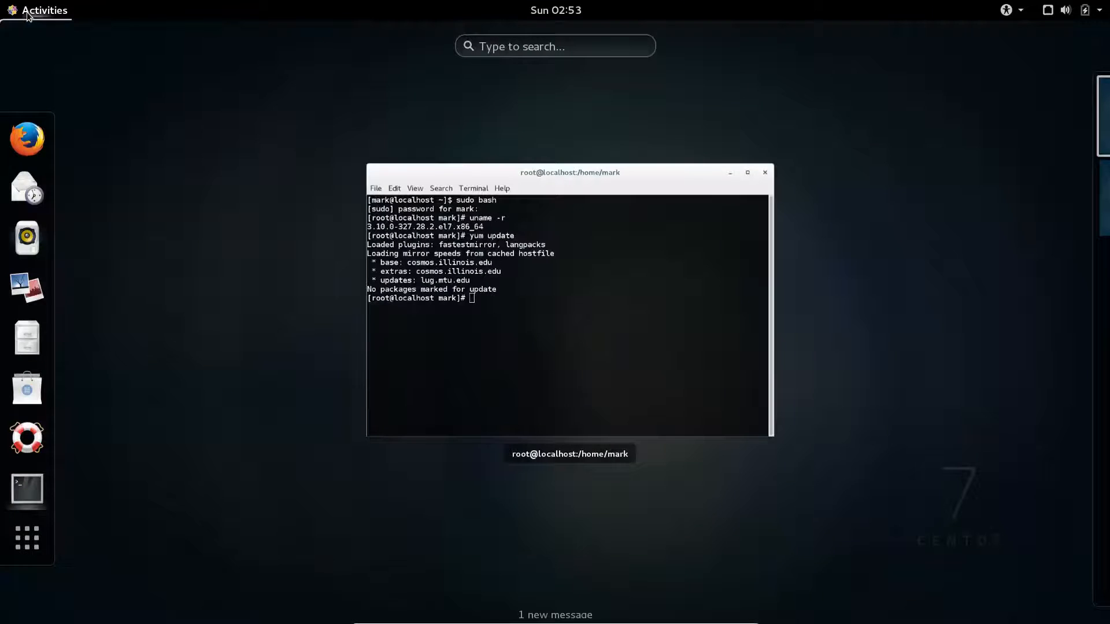
click(28, 538)
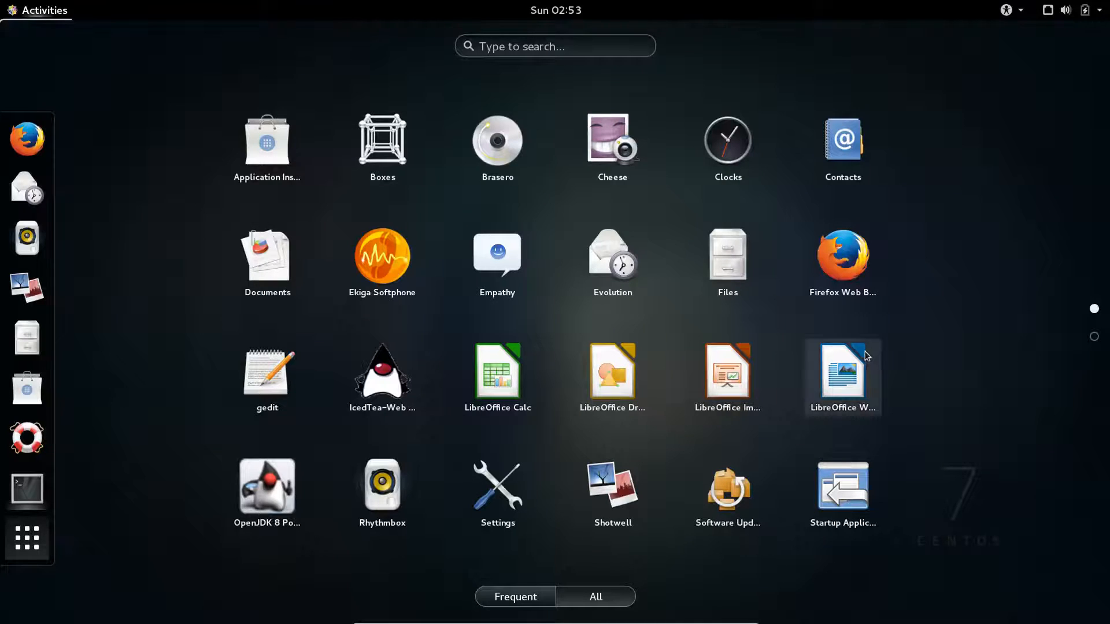
scroll(682, 348, down, 1)
scroll(683, 350, up, 1)
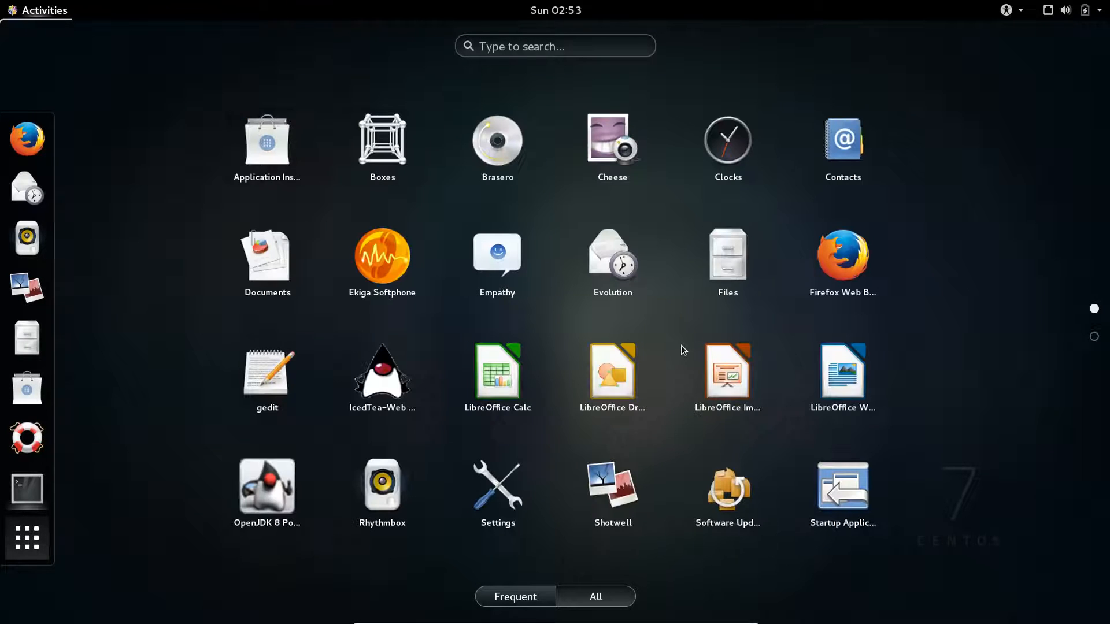
click(858, 392)
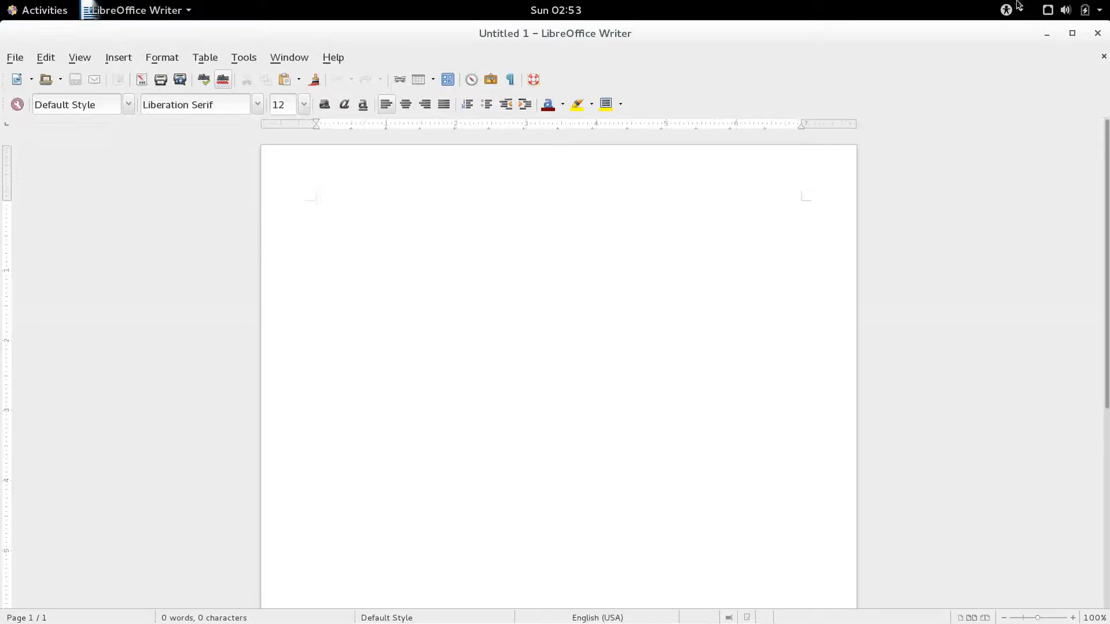
Restore the Writer window from its maximized size and view the LibreOffice version information
click(1072, 33)
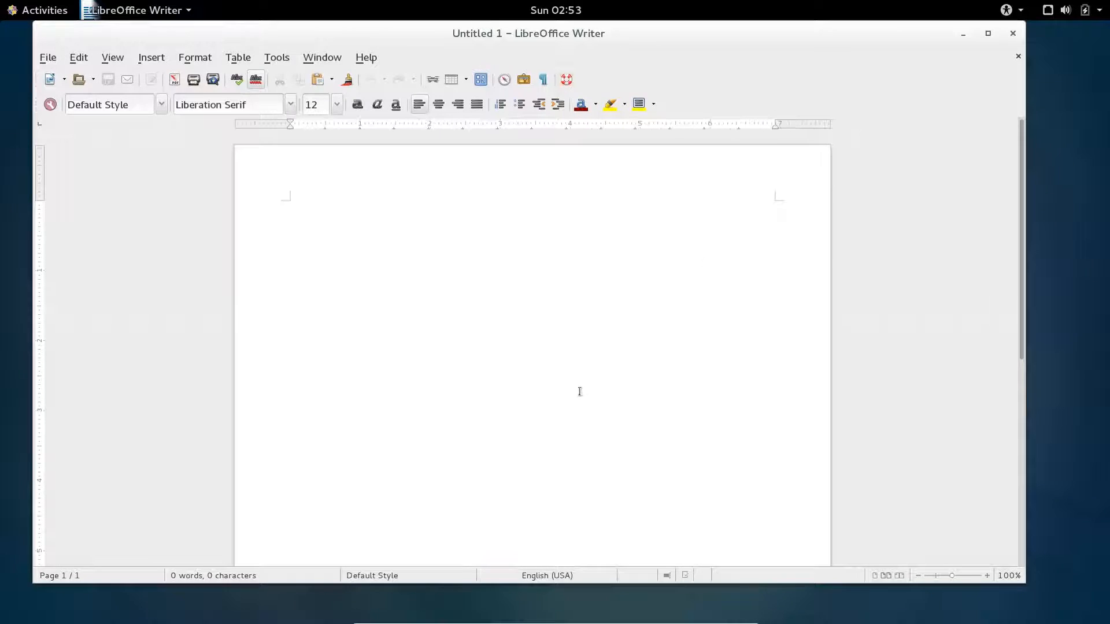
click(365, 57)
click(405, 155)
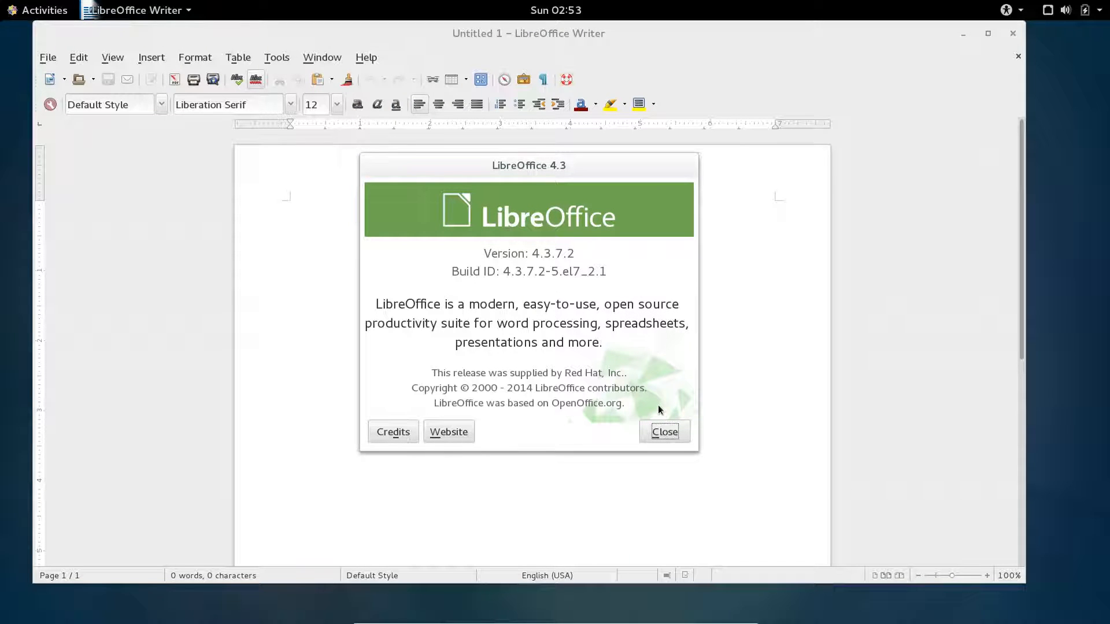
Take the Centos virtual machine out of full screen, and enlarge and reposition its window so the host's launcher is accessible
key(ctrl+f)
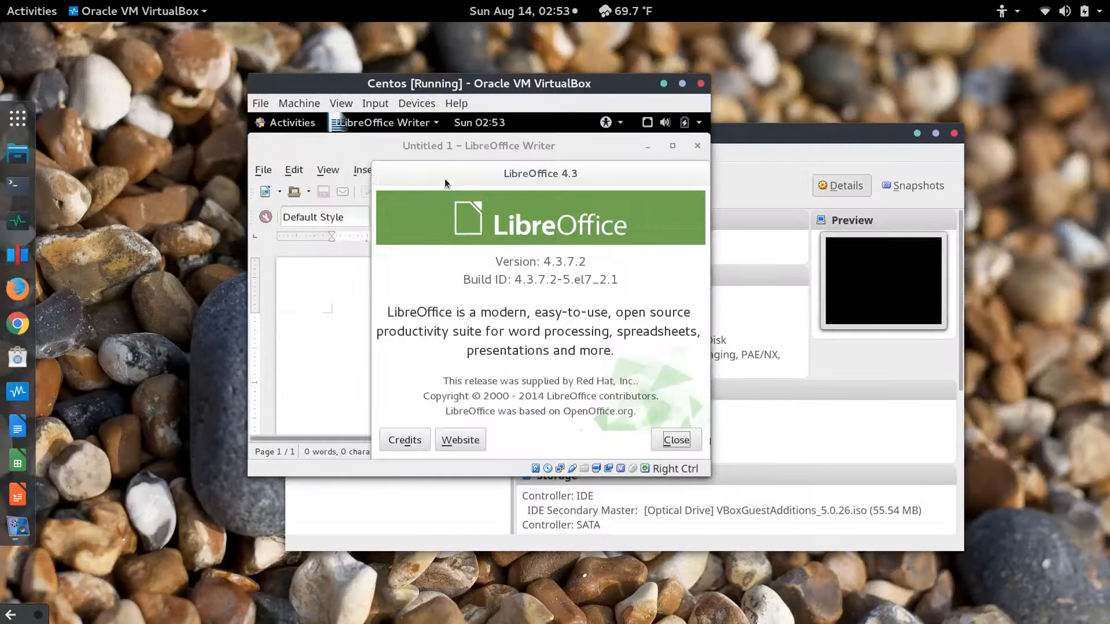
drag(474, 92, 584, 79)
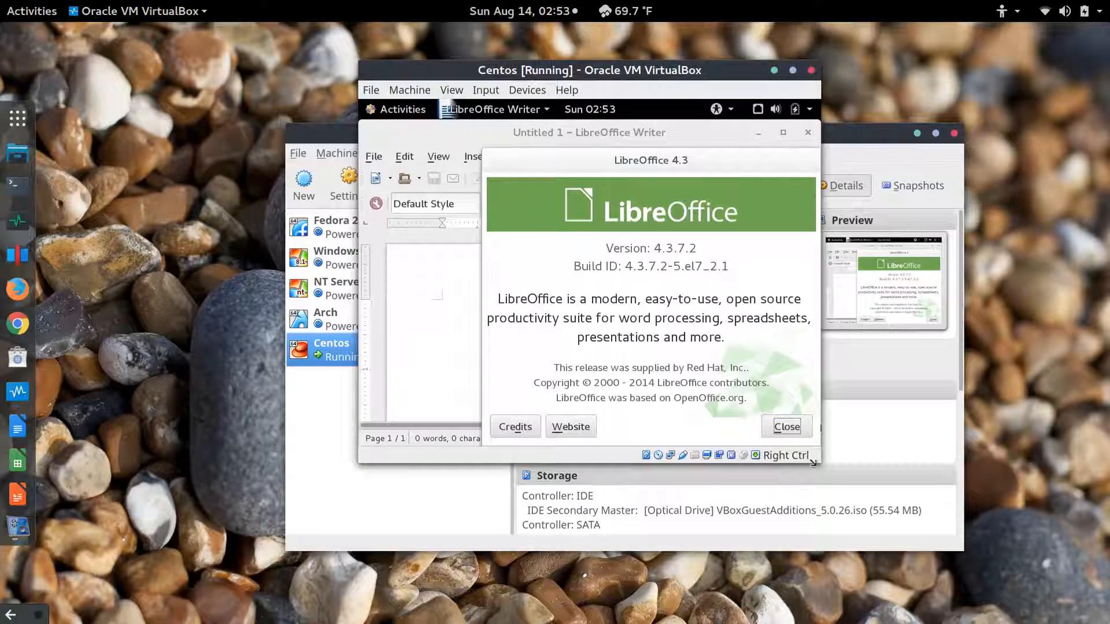
drag(818, 465, 1023, 603)
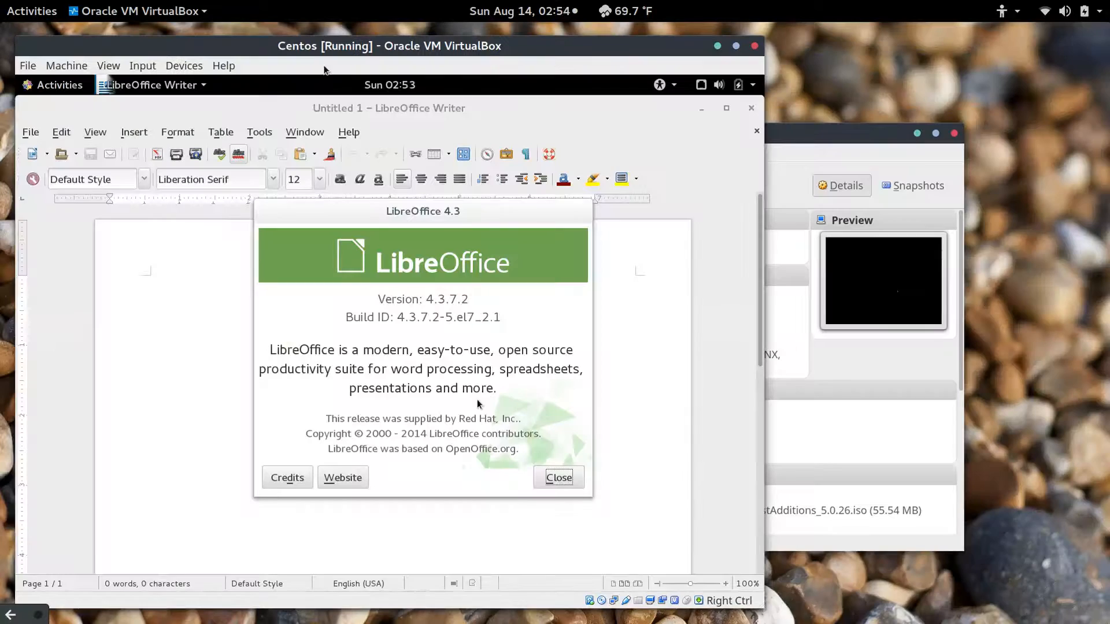
drag(322, 38, 669, 25)
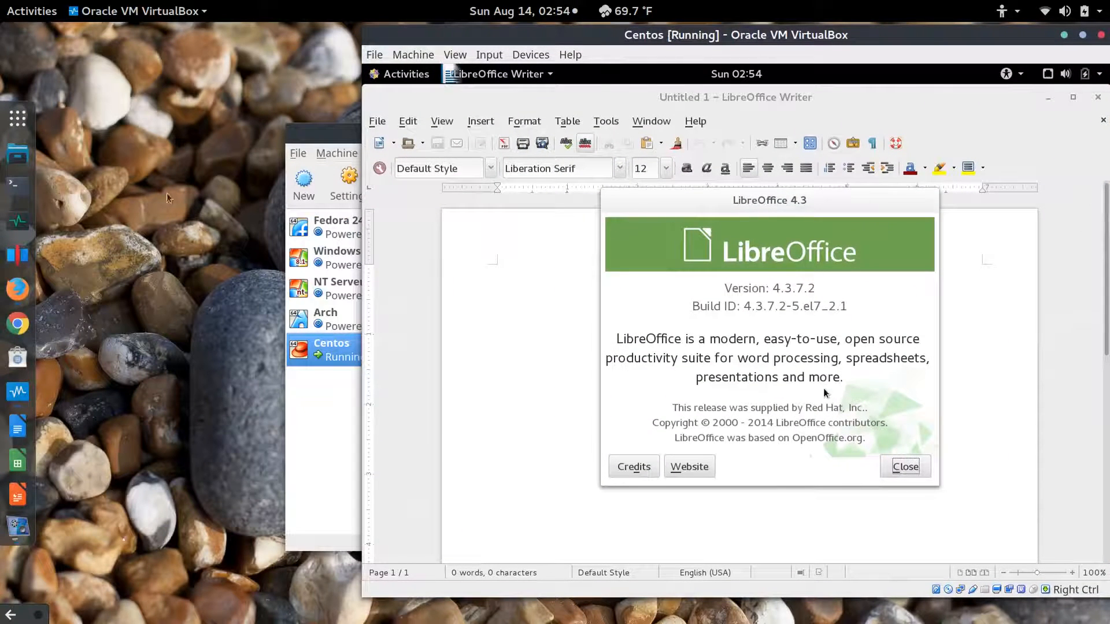
Launch LibreOffice Writer on the host, view its About LibreOffice version information, and close it to return to the Centos virtual machine
click(17, 427)
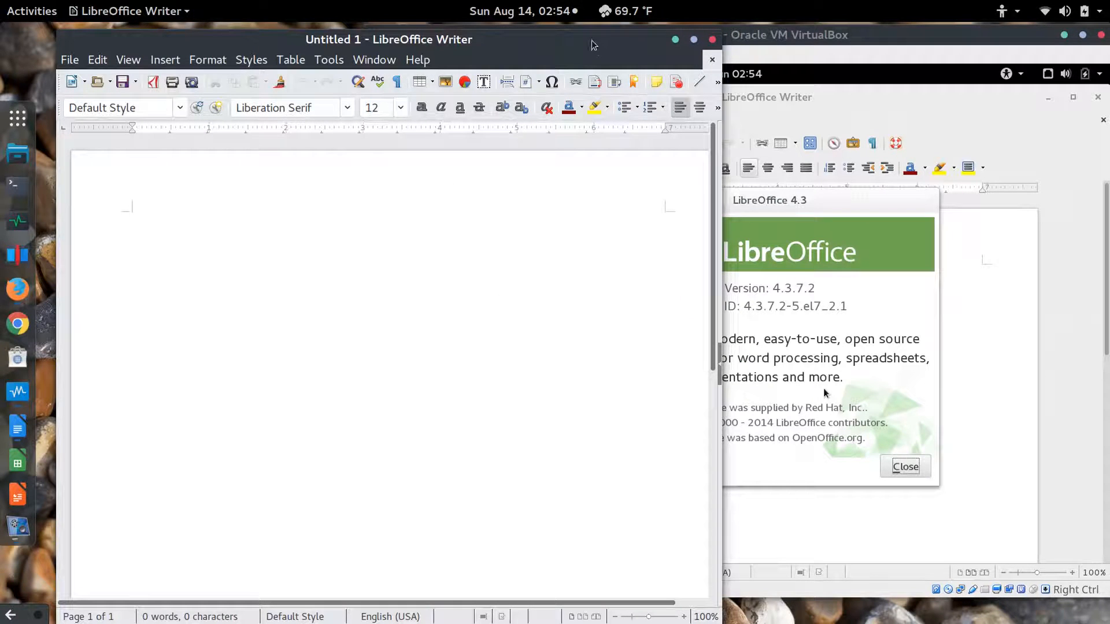
click(416, 60)
click(433, 165)
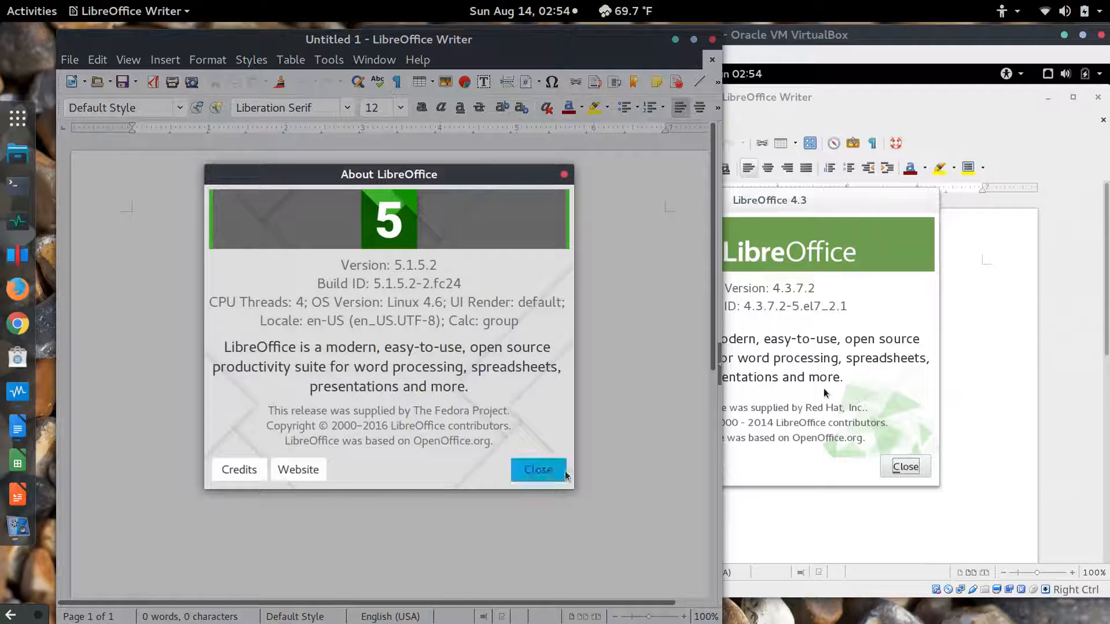
click(545, 477)
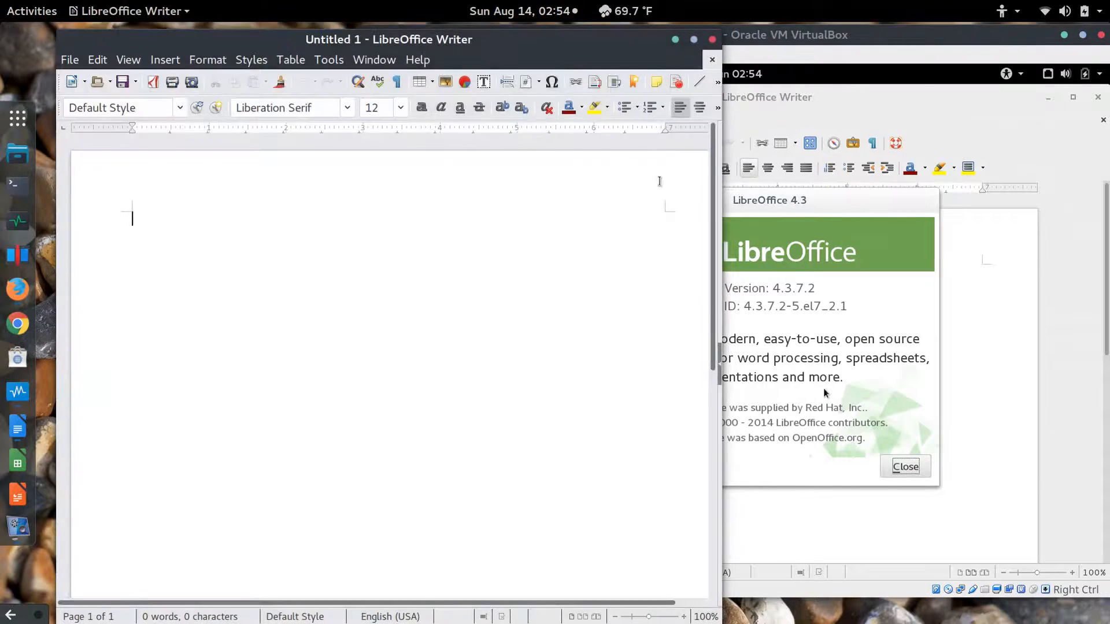
click(938, 436)
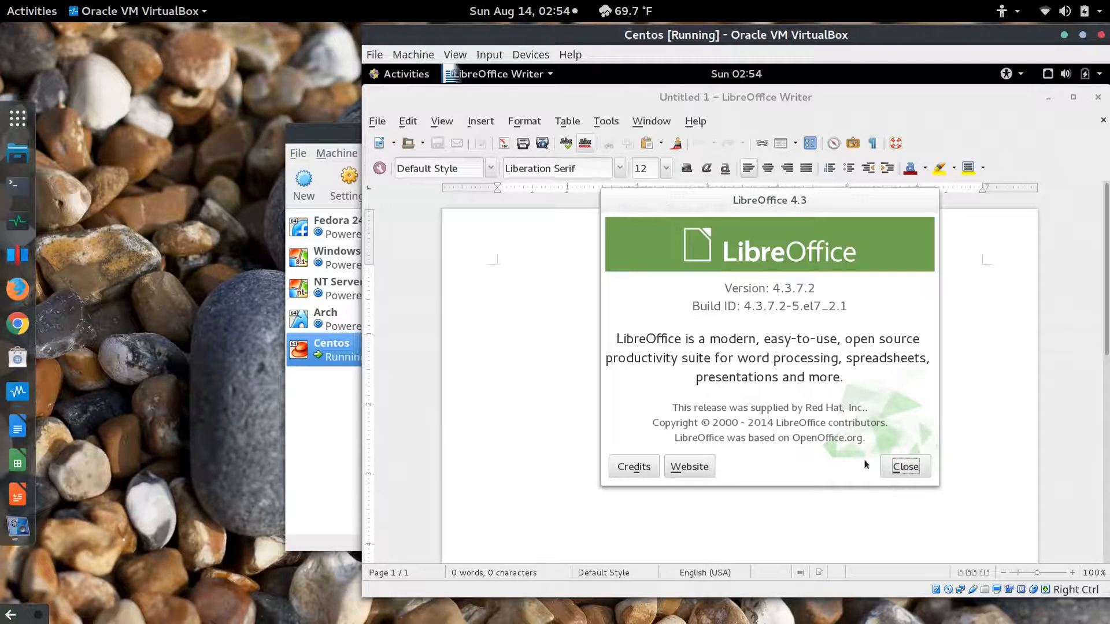
Dismiss the LibreOffice version information in the Centos virtual machine and return the machine to full screen
click(901, 467)
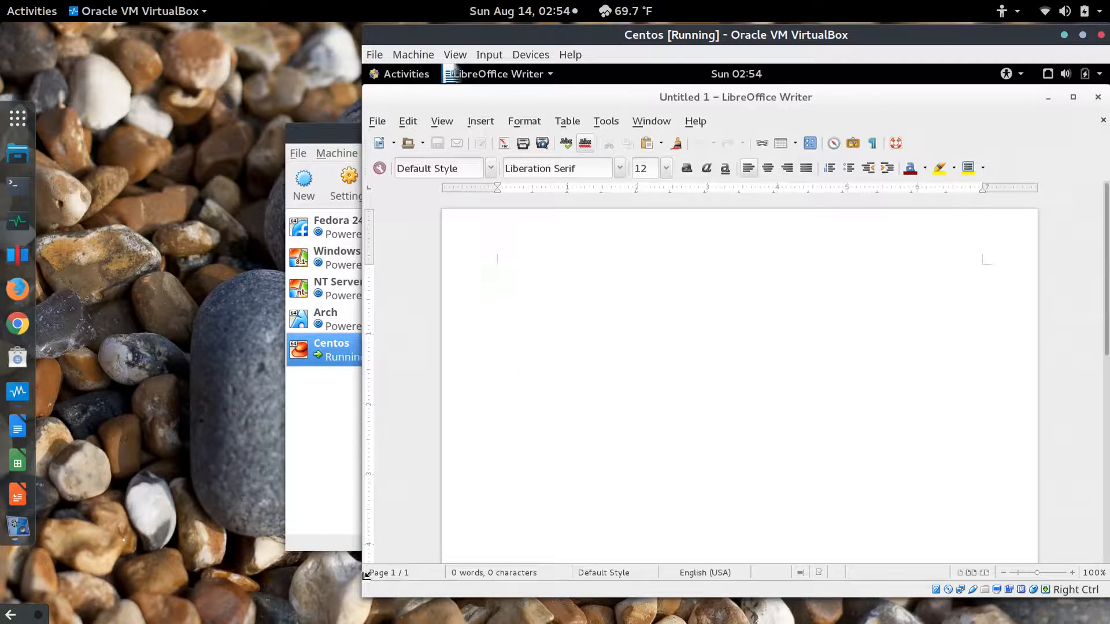
mouse_move(364, 67)
click(649, 369)
key(Control_R+f)
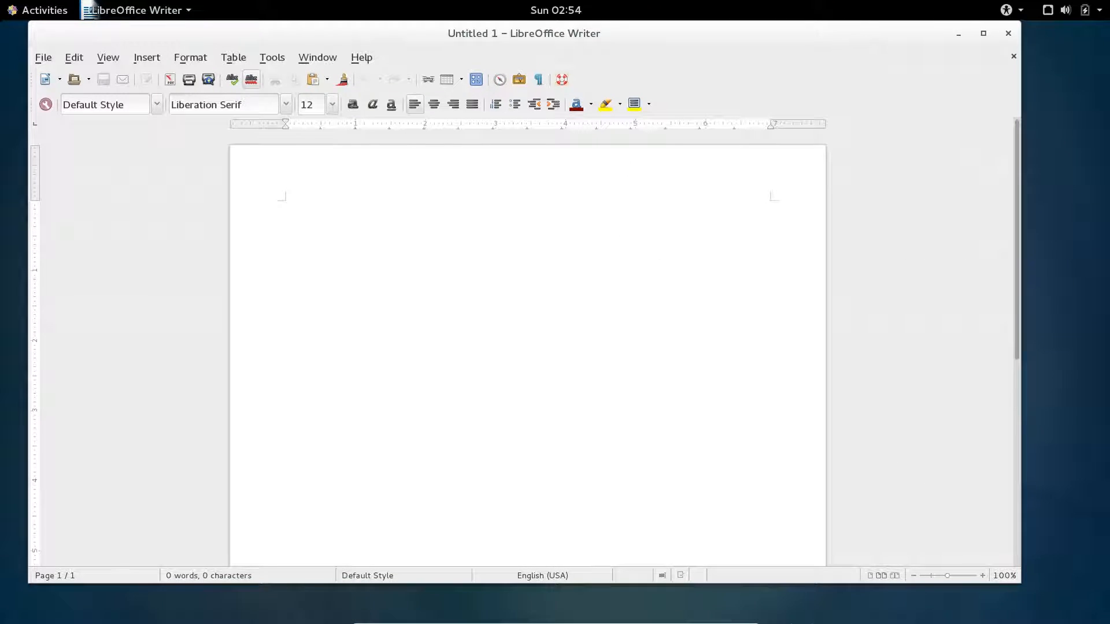
Shrink the Writer window, move it away from the desktop's edge, and close it
mouse_move(761, 623)
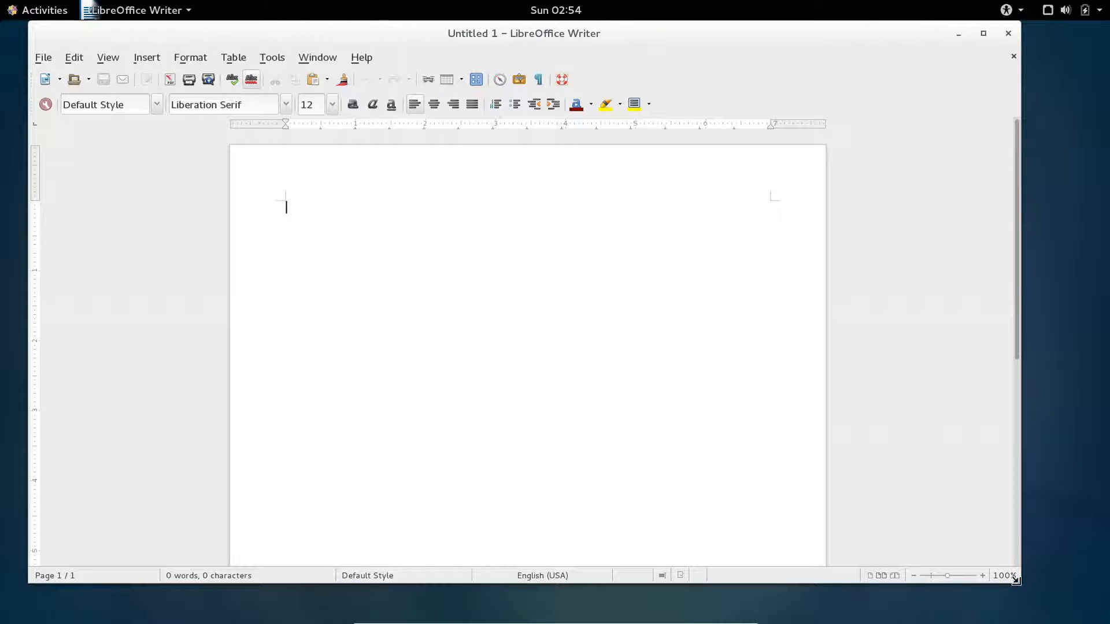
drag(1015, 576, 768, 555)
drag(471, 34, 569, 47)
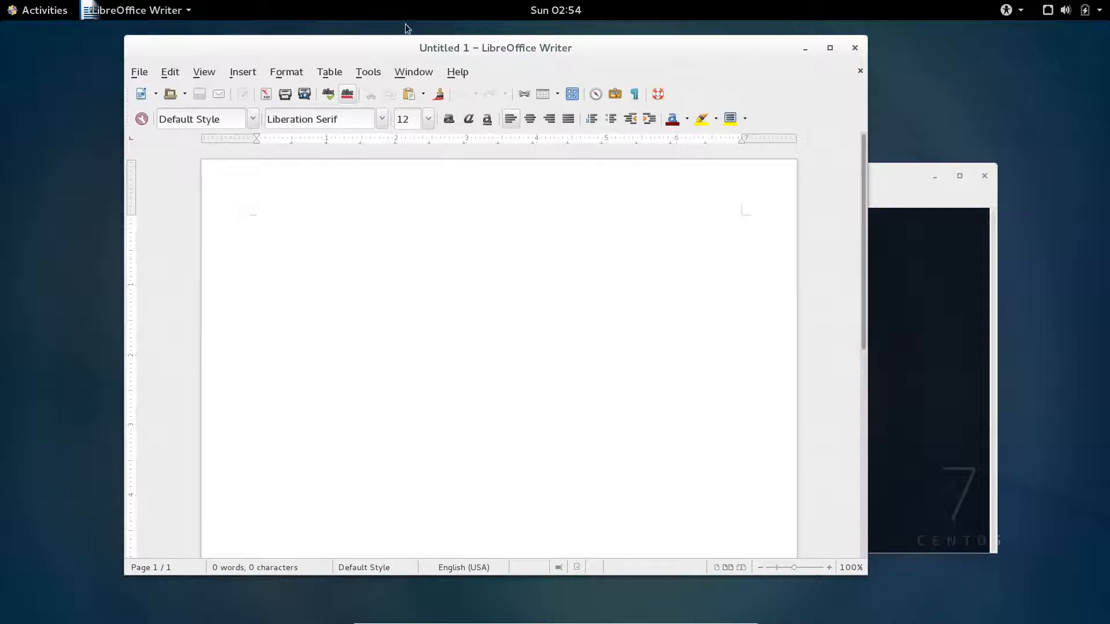
click(855, 49)
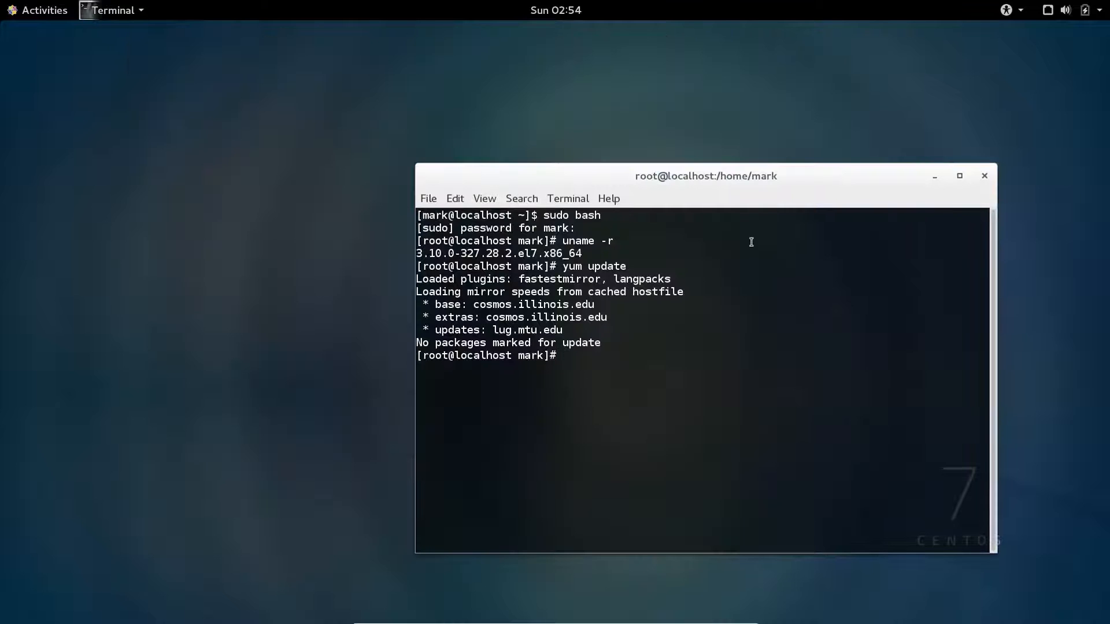
Move the terminal window slightly and list the installed GNOME packages with "rpm -qa | grep gnome"
drag(748, 178, 772, 154)
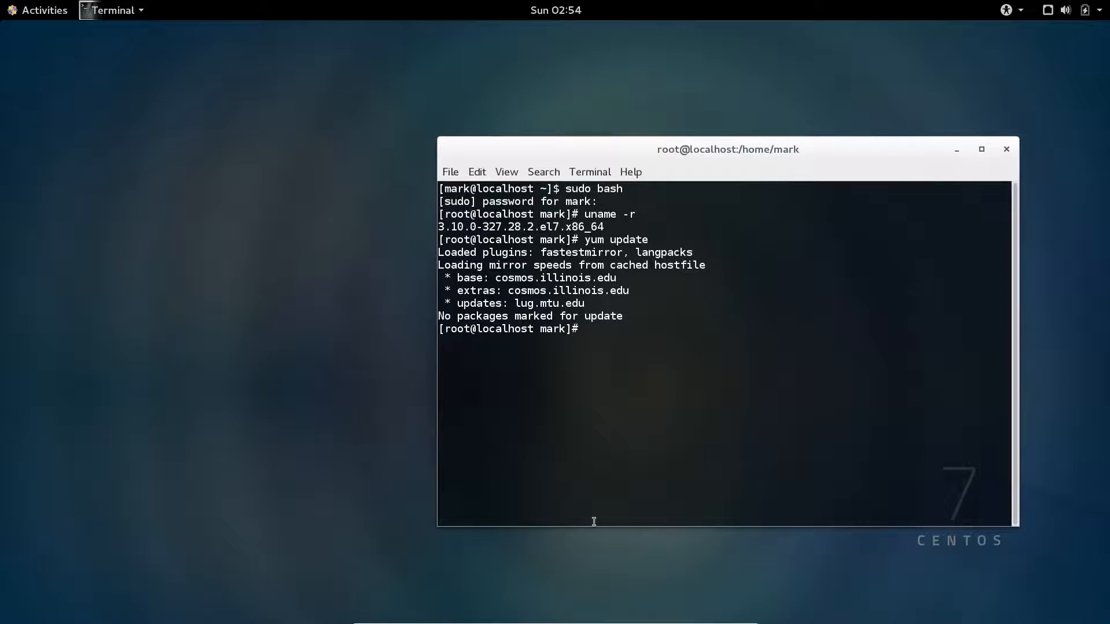
text(rpm -qa | grep gnome)
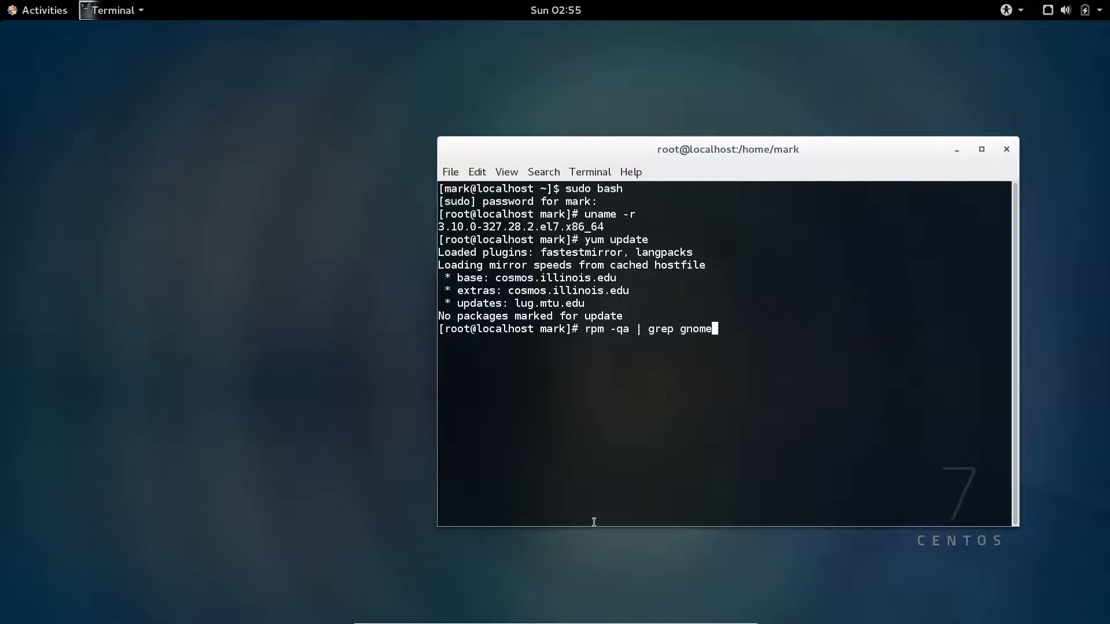
key(Return)
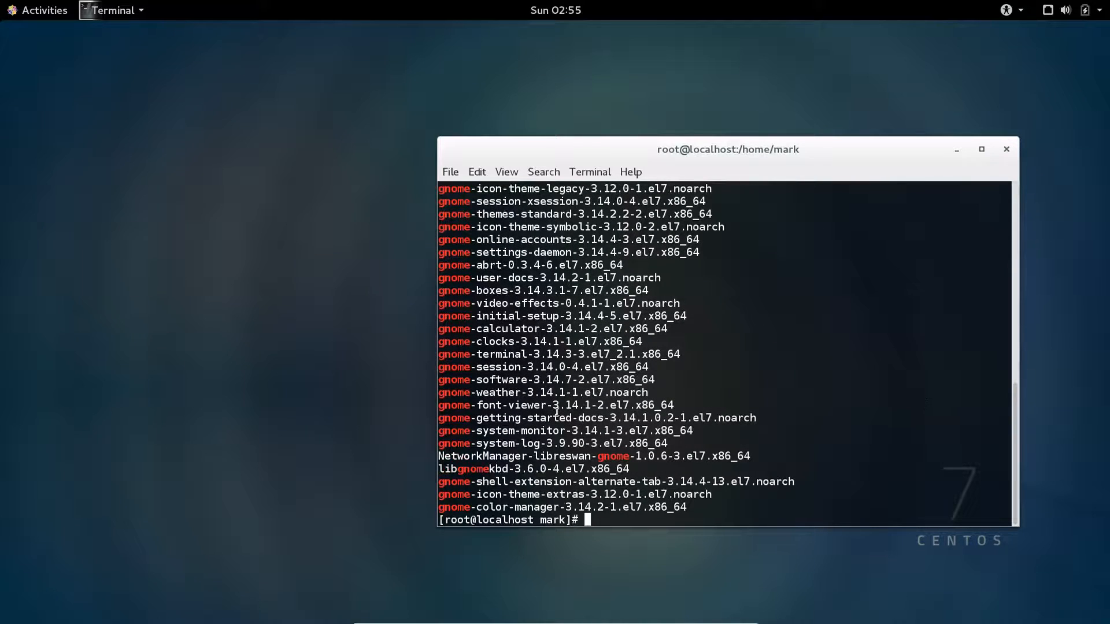
Examine the version numbers in the list of installed GNOME packages
drag(559, 405, 587, 404)
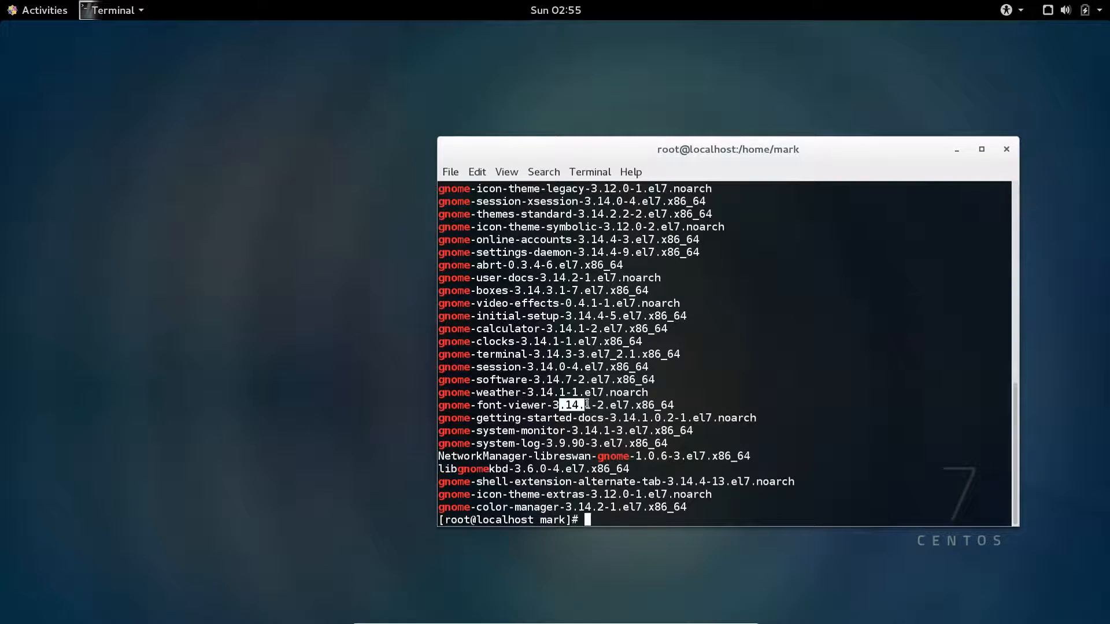
click(521, 402)
scroll(529, 443, up, 2)
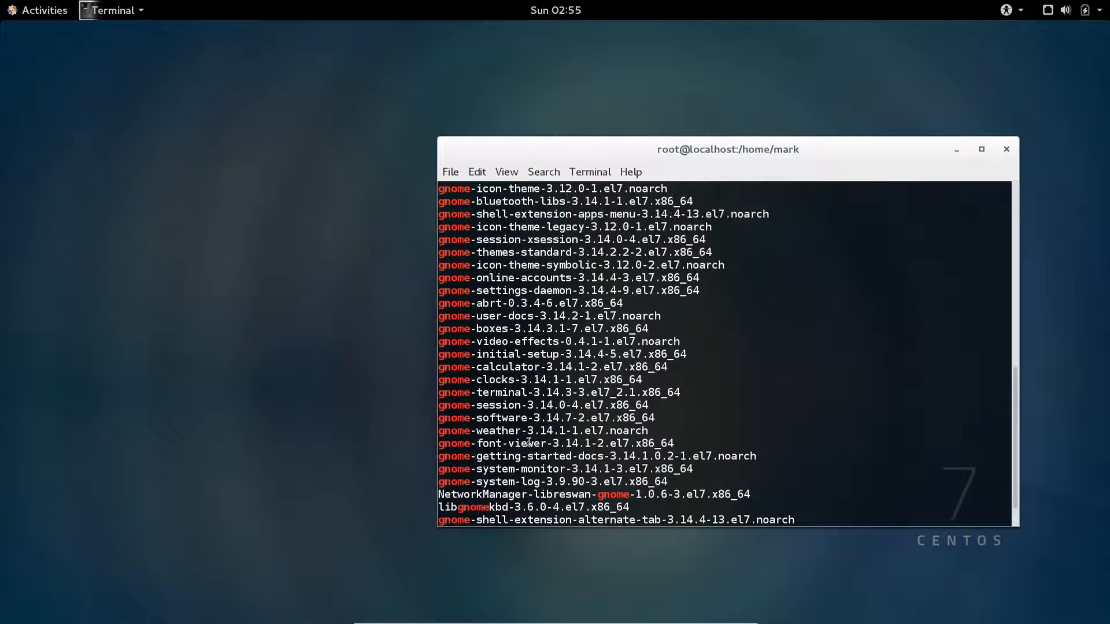
scroll(529, 442, up, 7)
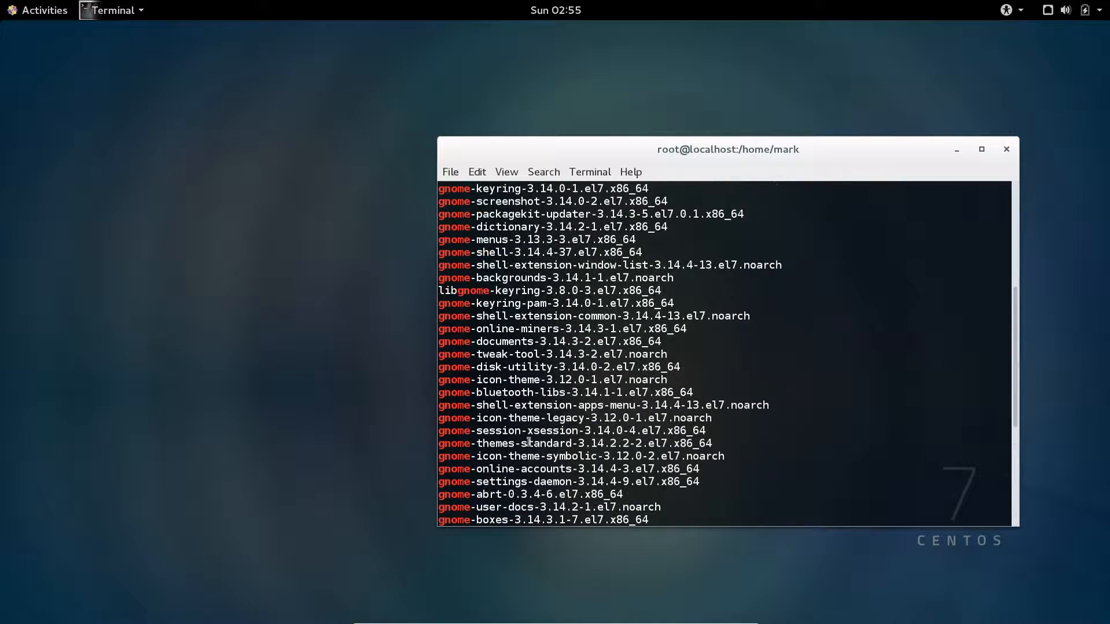
scroll(529, 442, down, 9)
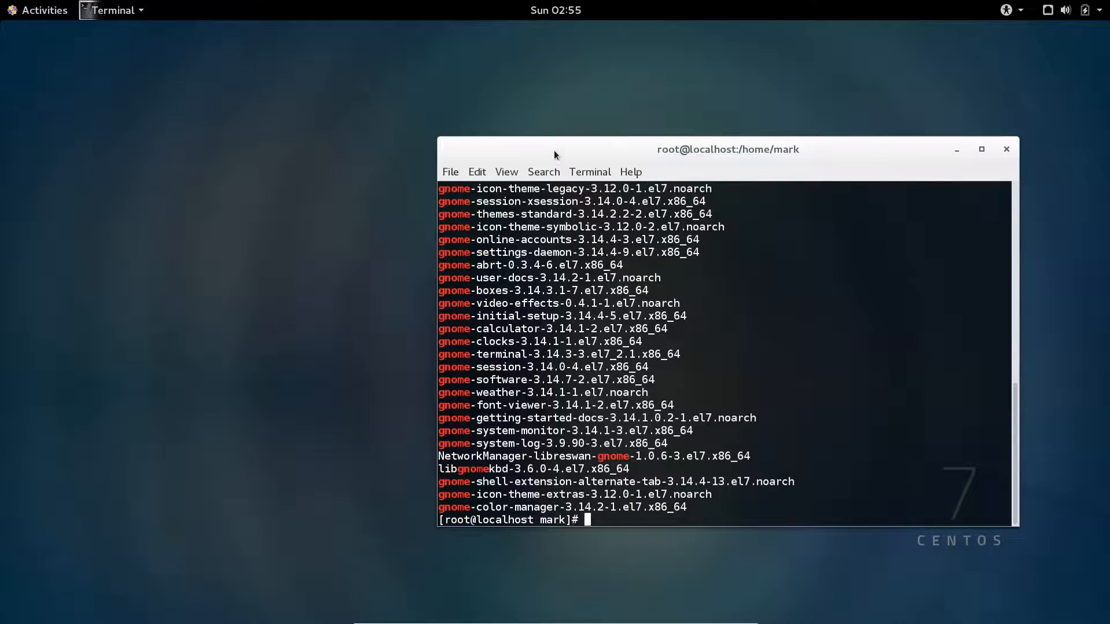
Move the terminal window closer to the centre of the desktop
drag(553, 153, 500, 136)
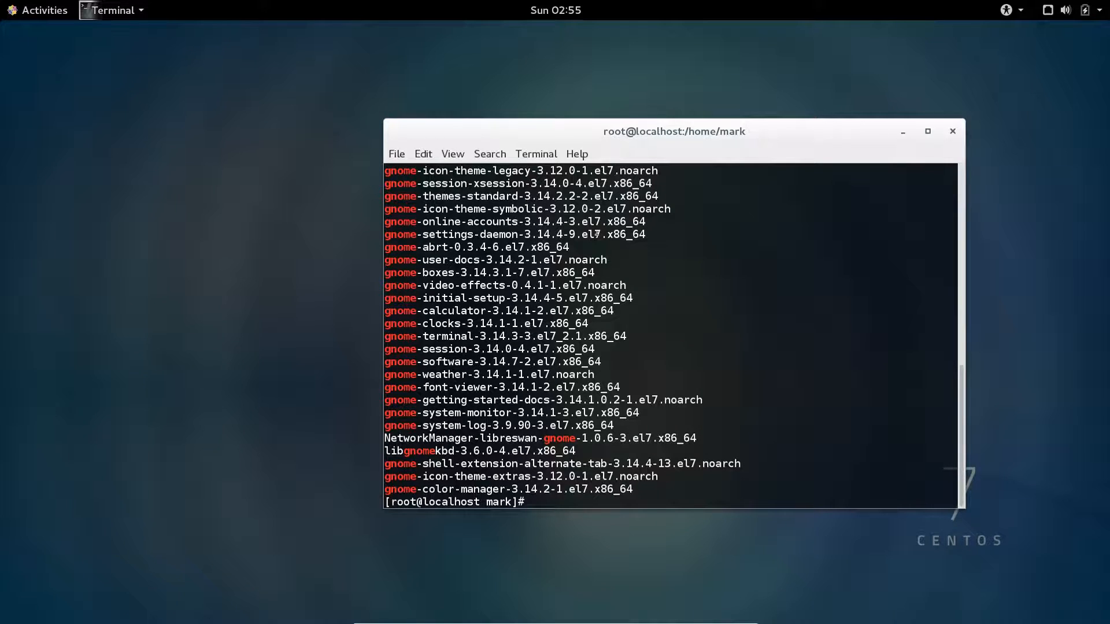
drag(580, 142, 545, 135)
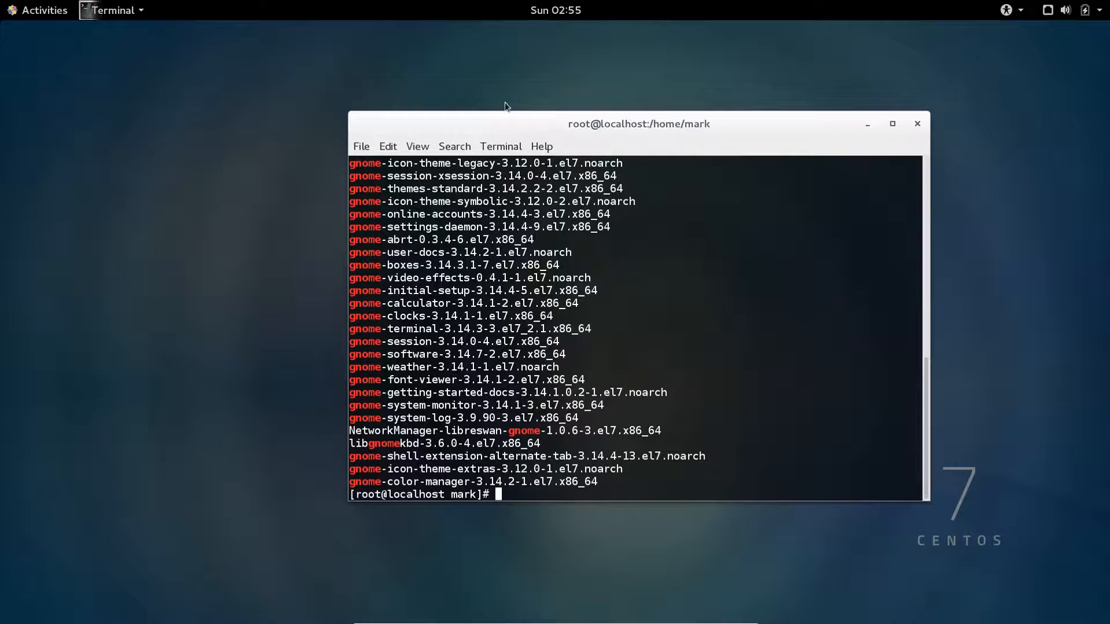
drag(434, 128, 466, 124)
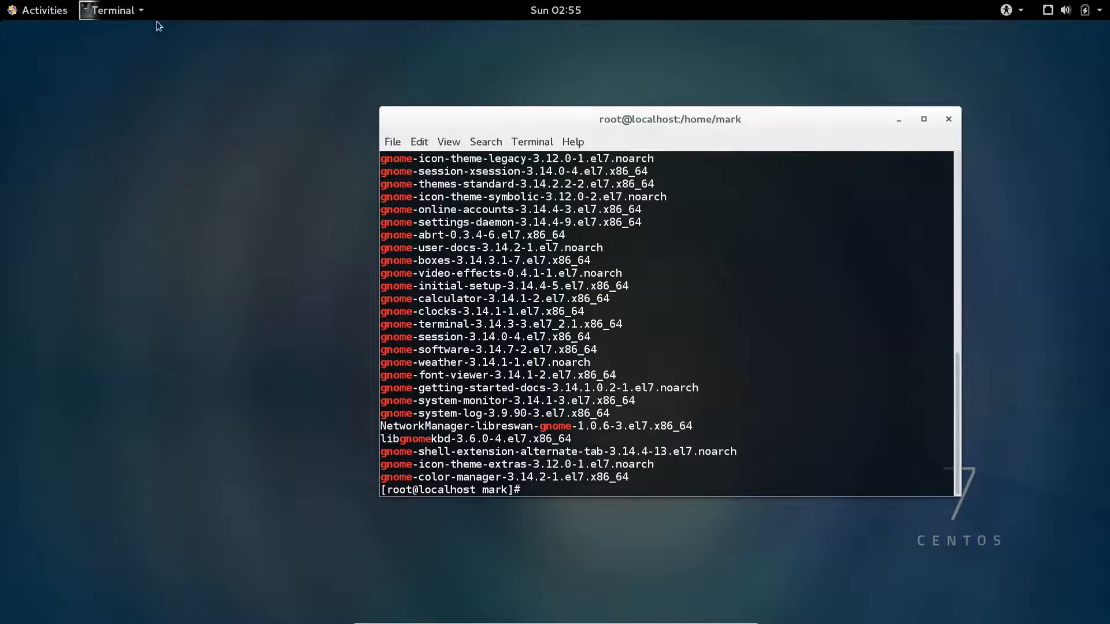
Look through all pages of the installed applications overview, including the contents of the Sundry and Utilities folders
click(29, 11)
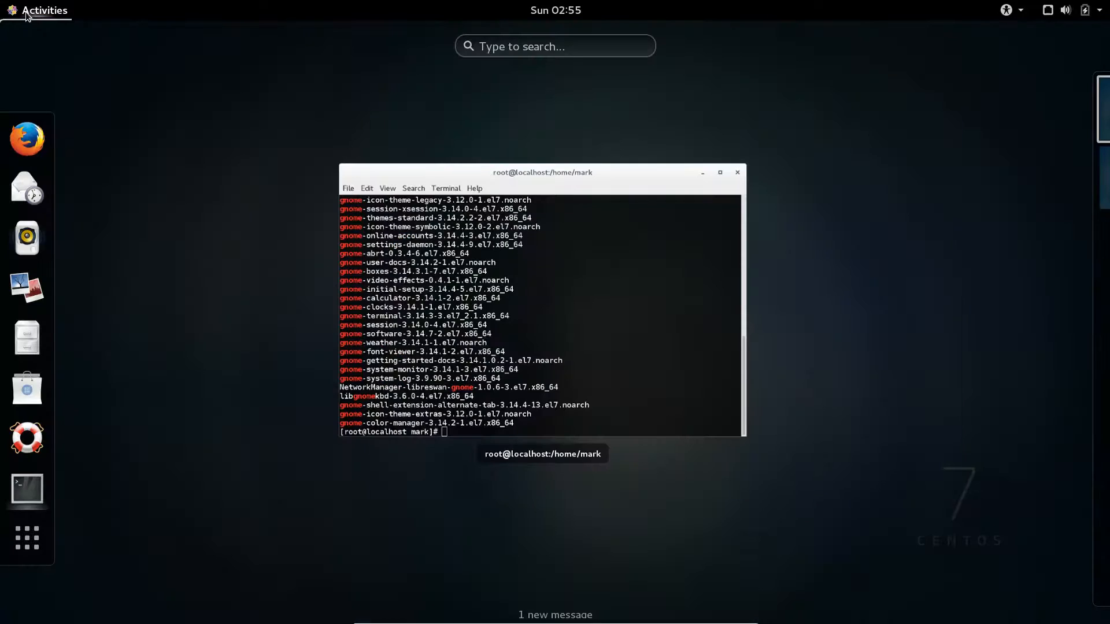
click(27, 538)
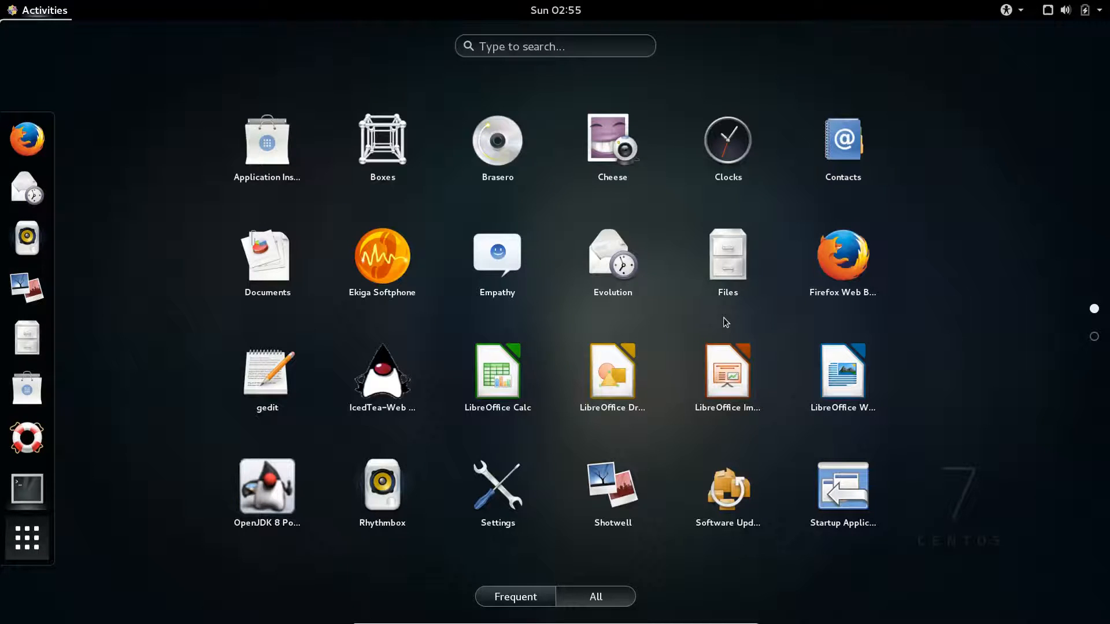
scroll(776, 434, down, 1)
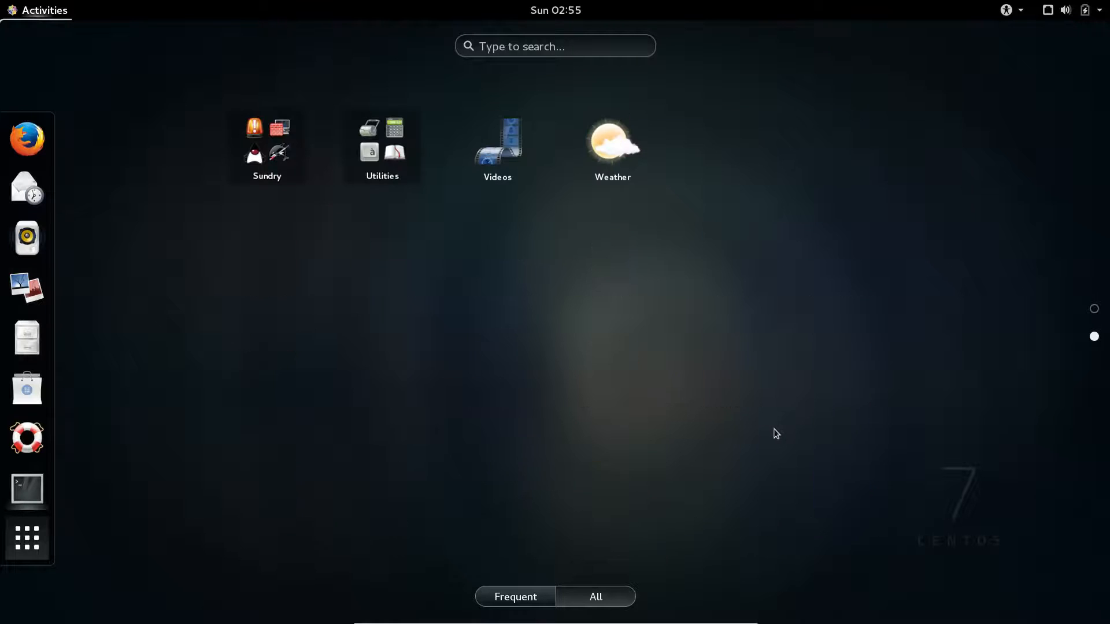
scroll(776, 434, up, 1)
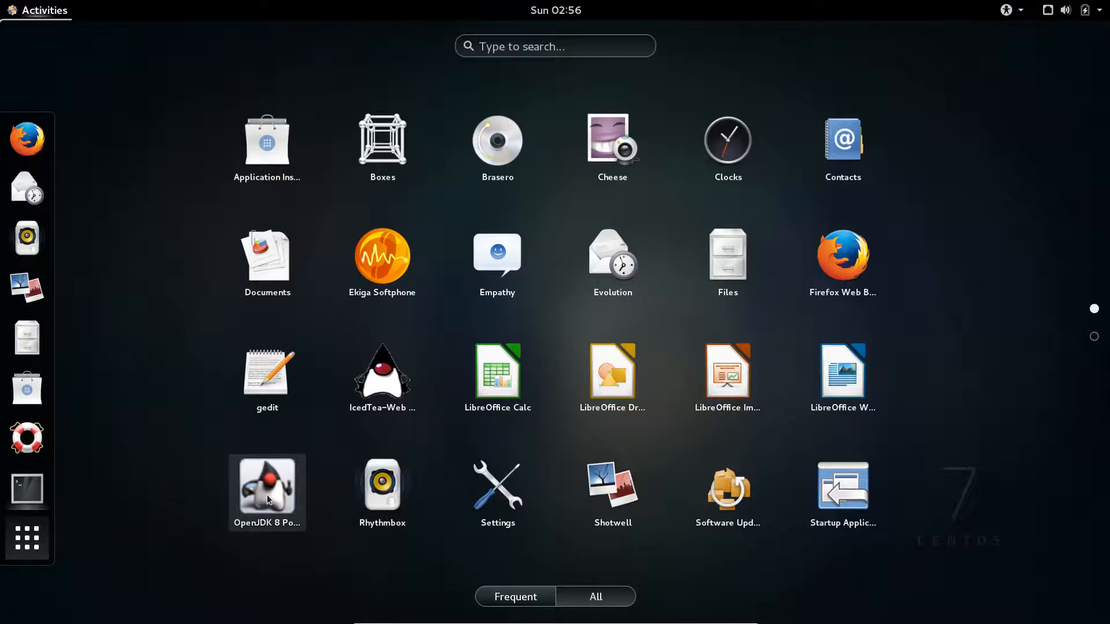
scroll(267, 499, down, 1)
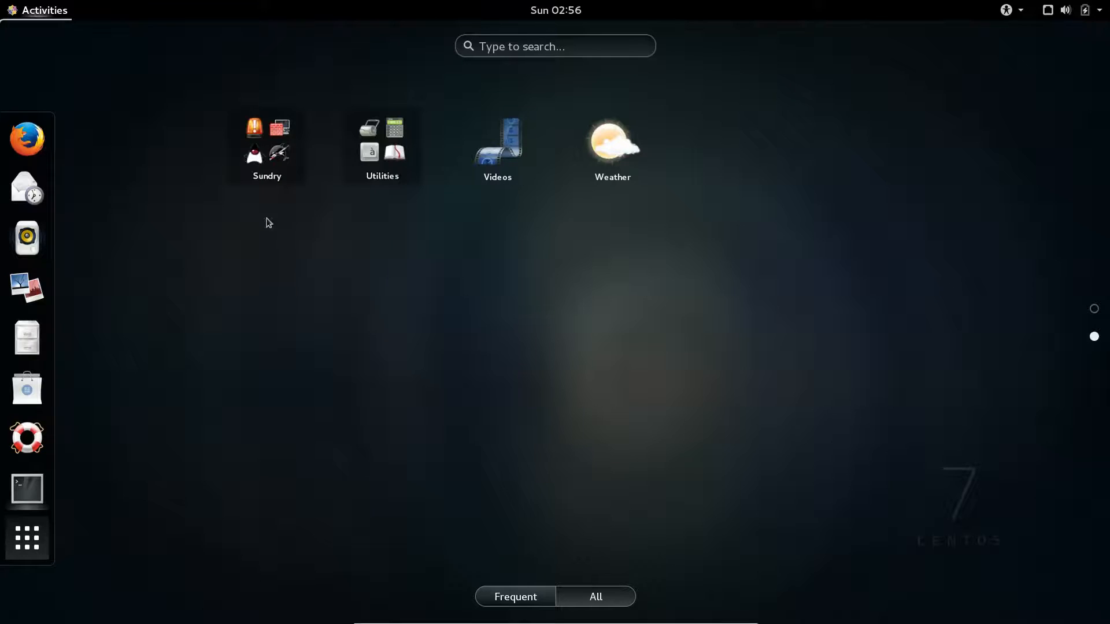
click(273, 154)
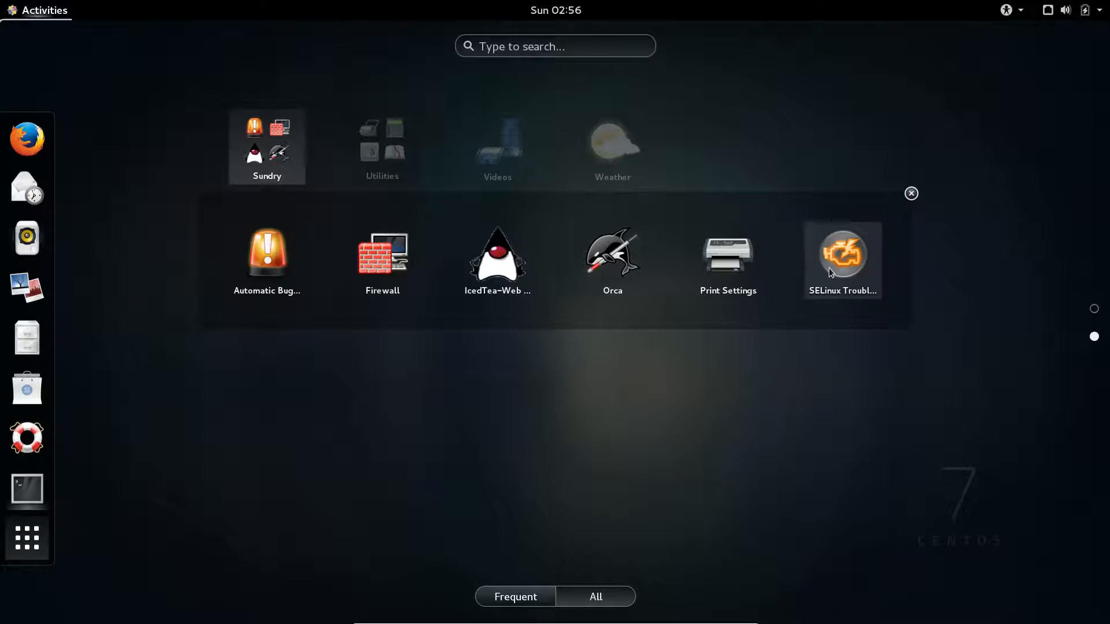
click(912, 194)
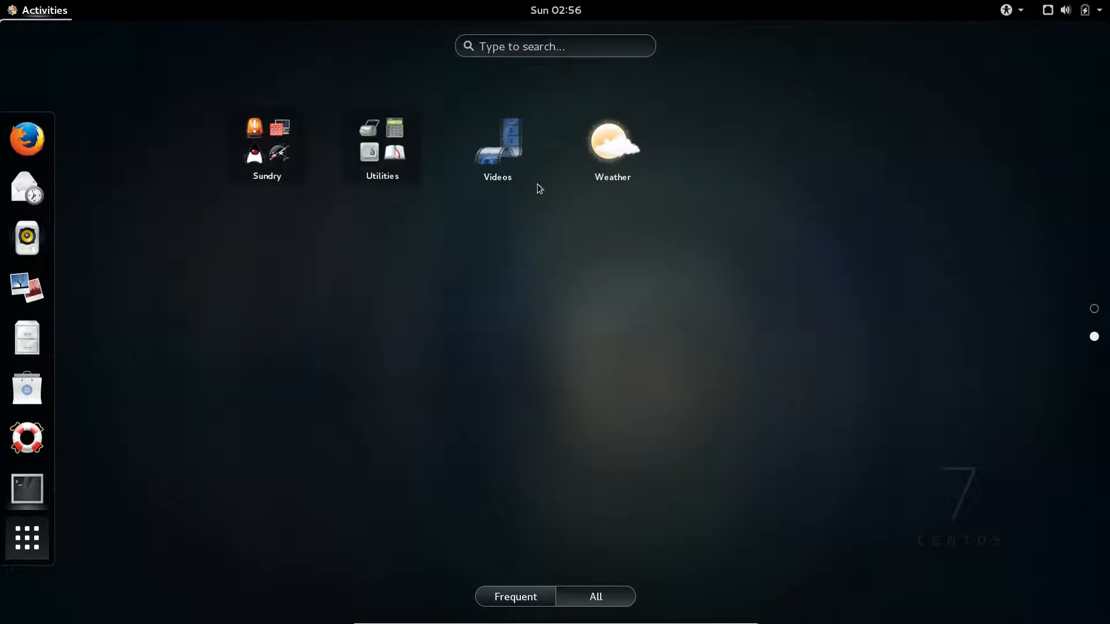
click(377, 151)
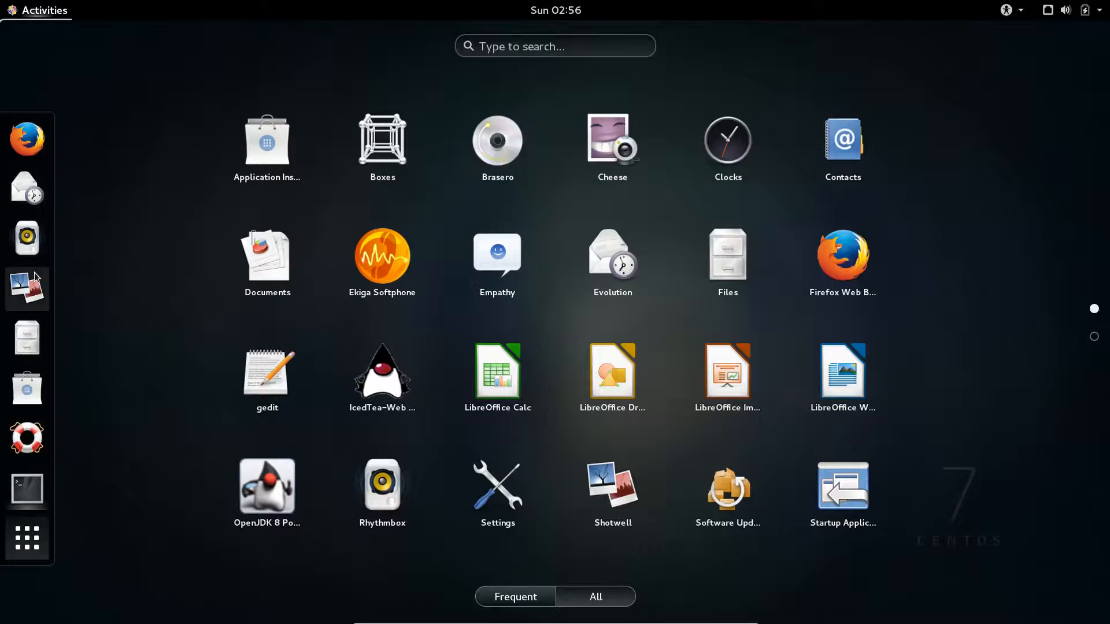
Open the Application Installer and enlarge its window to fill most of the desktop
click(35, 405)
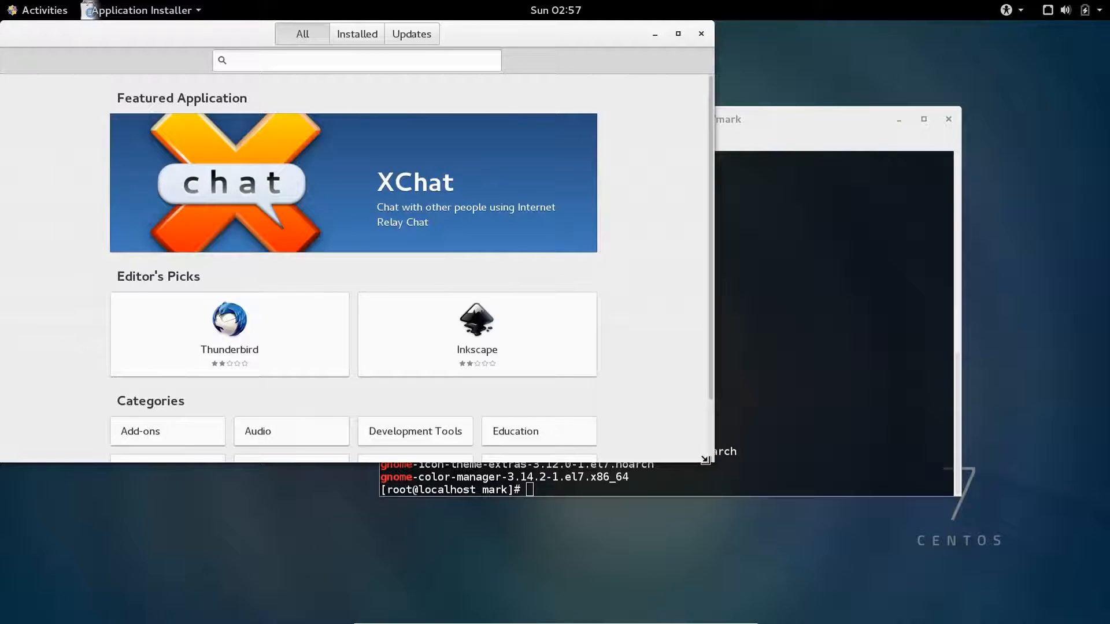
drag(706, 460, 987, 611)
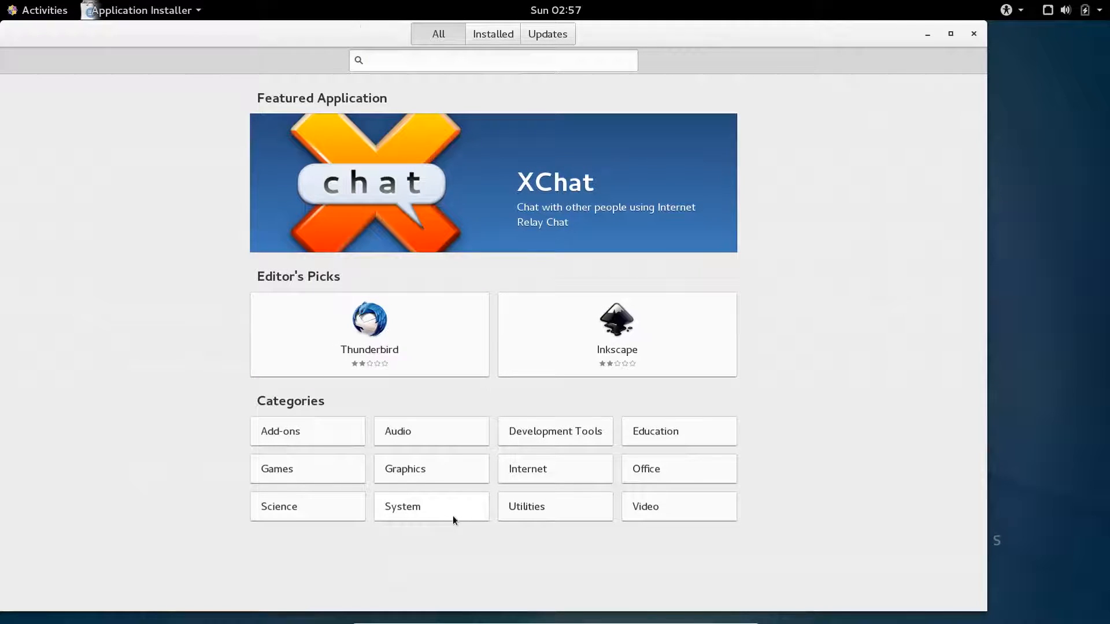
Search the available applications for "gimp" and clear the search to return to the featured applications and categories
click(475, 57)
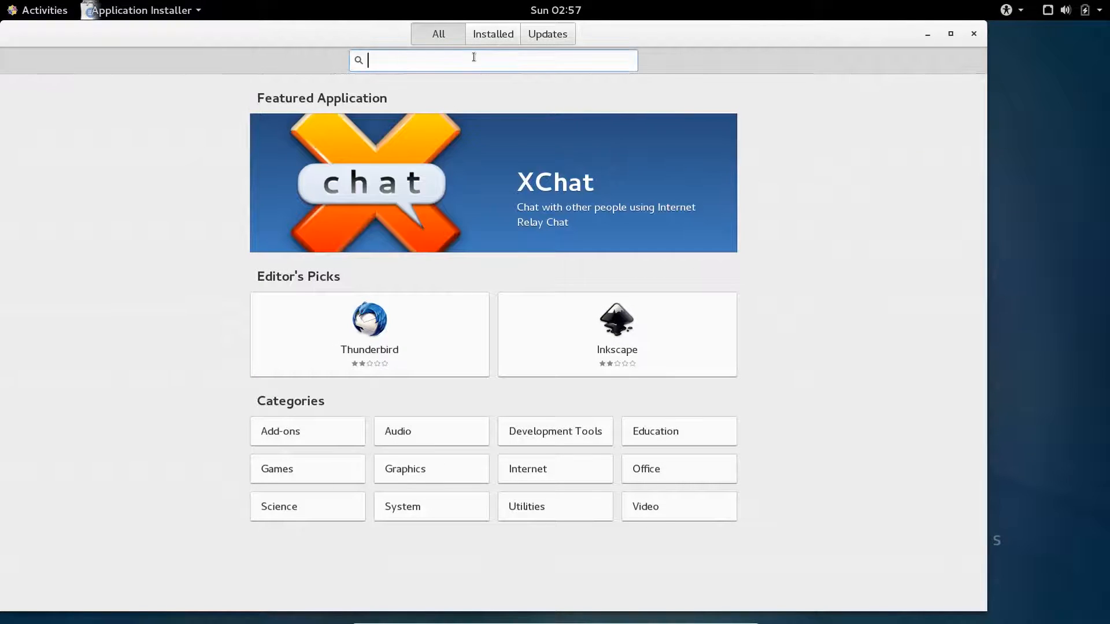
text(gimp)
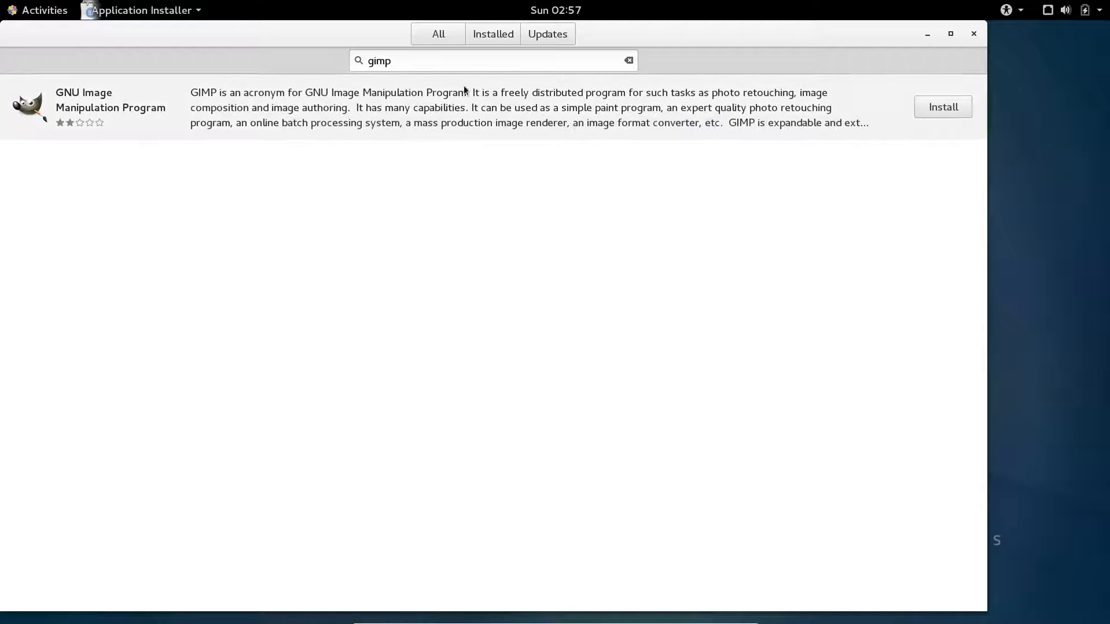
click(428, 66)
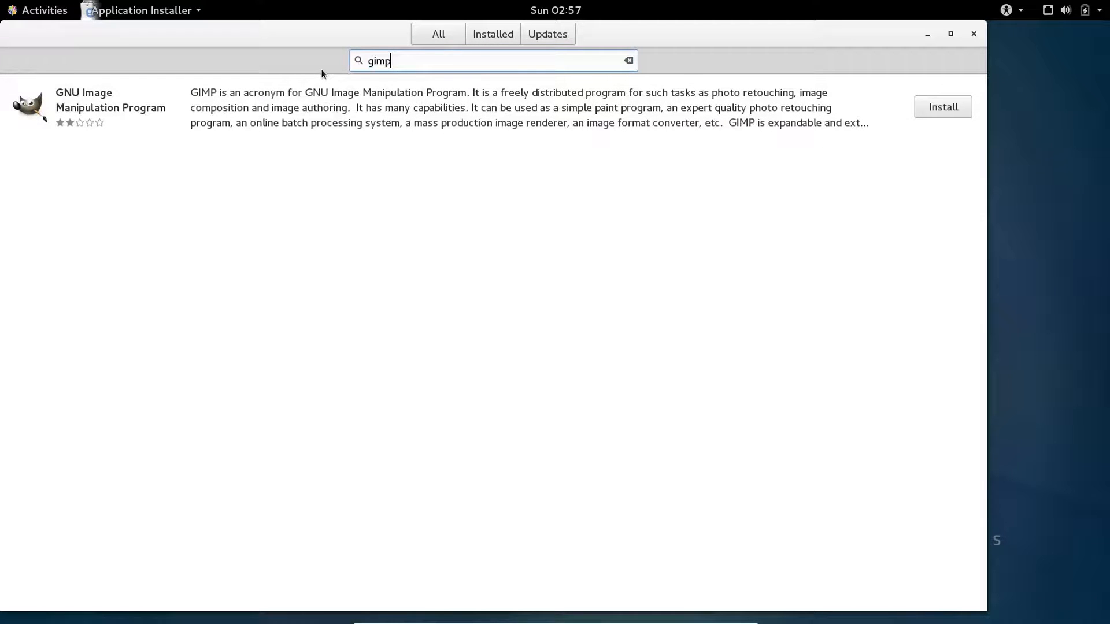
key(BackSpace)
key(BackSpace)
key(BackSpace)
key(BackSpace)
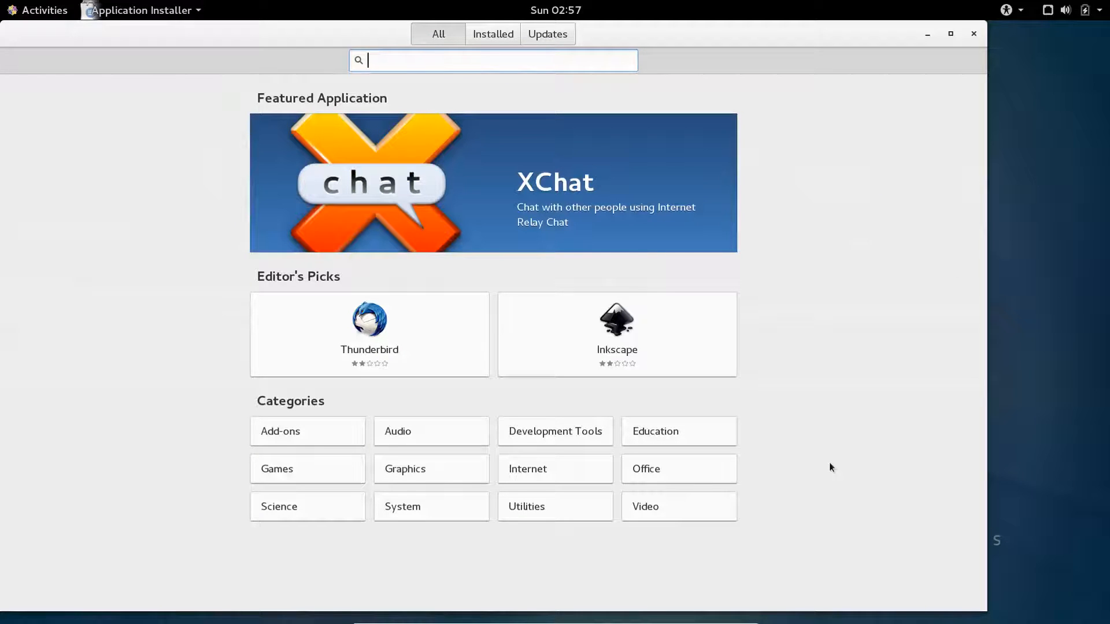
Examine the Fonts and Input Sources lists in the Add-ons category and return to the category overview
click(265, 439)
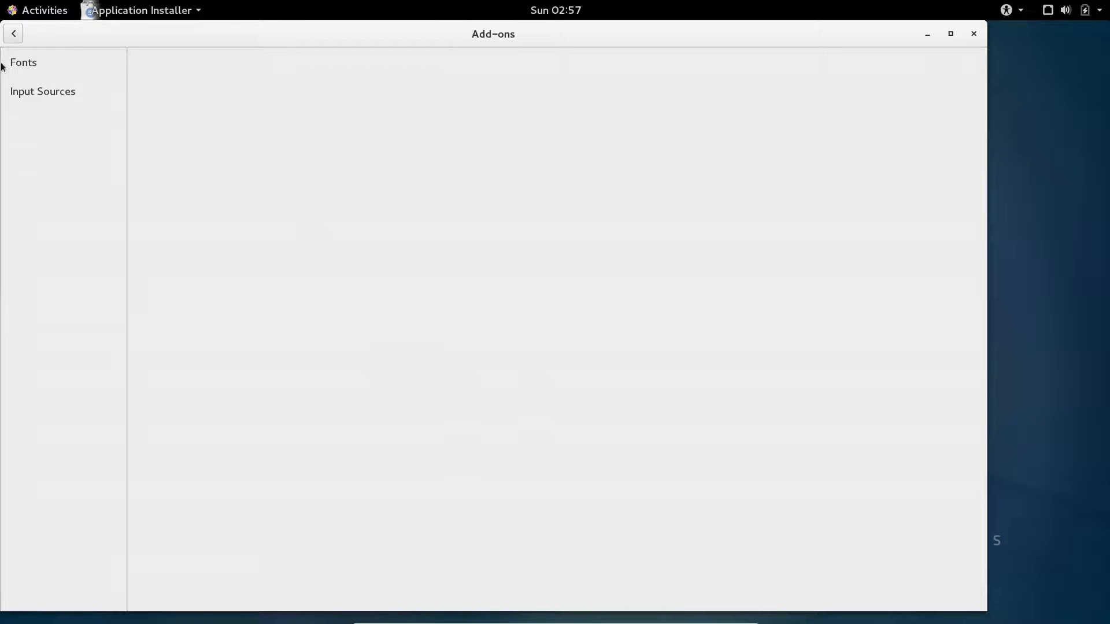
click(23, 61)
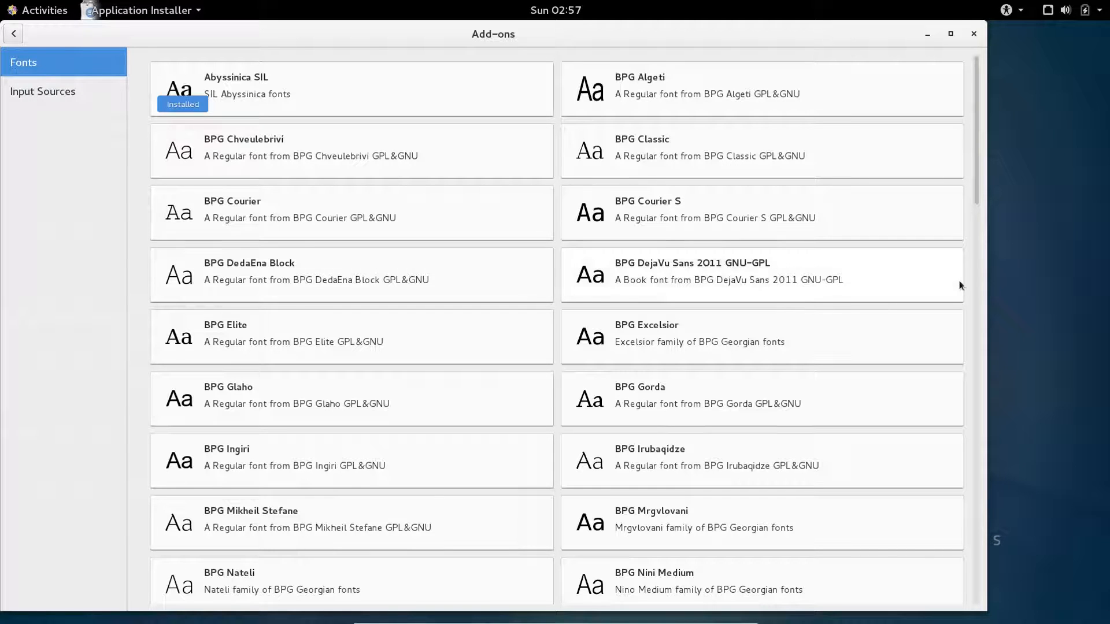
scroll(959, 281, down, 10)
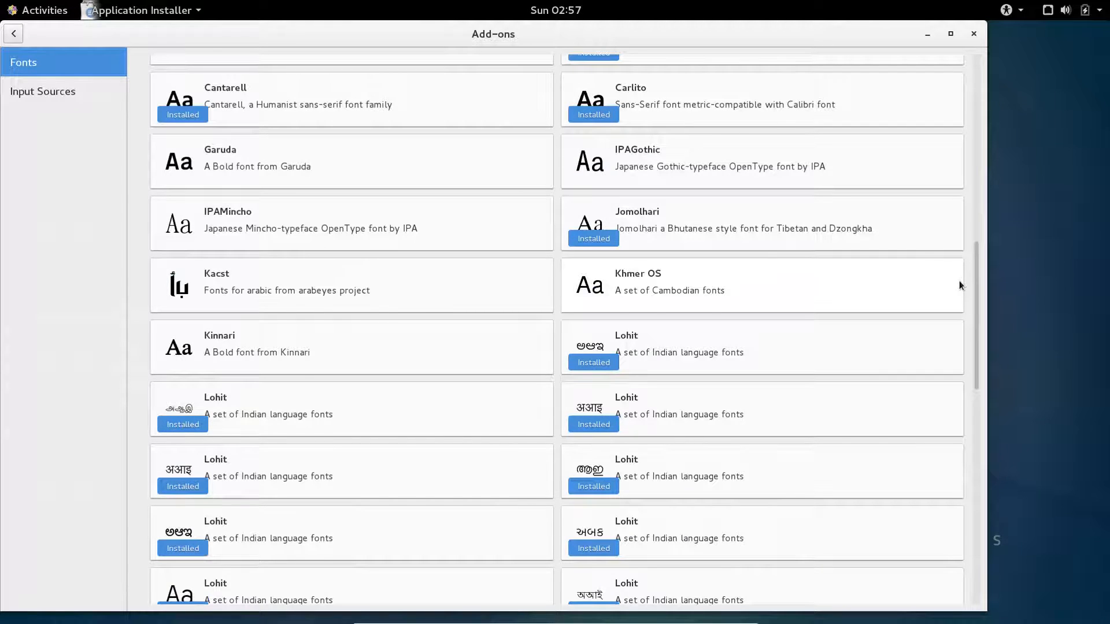
scroll(959, 285, down, 10)
scroll(959, 285, down, 1)
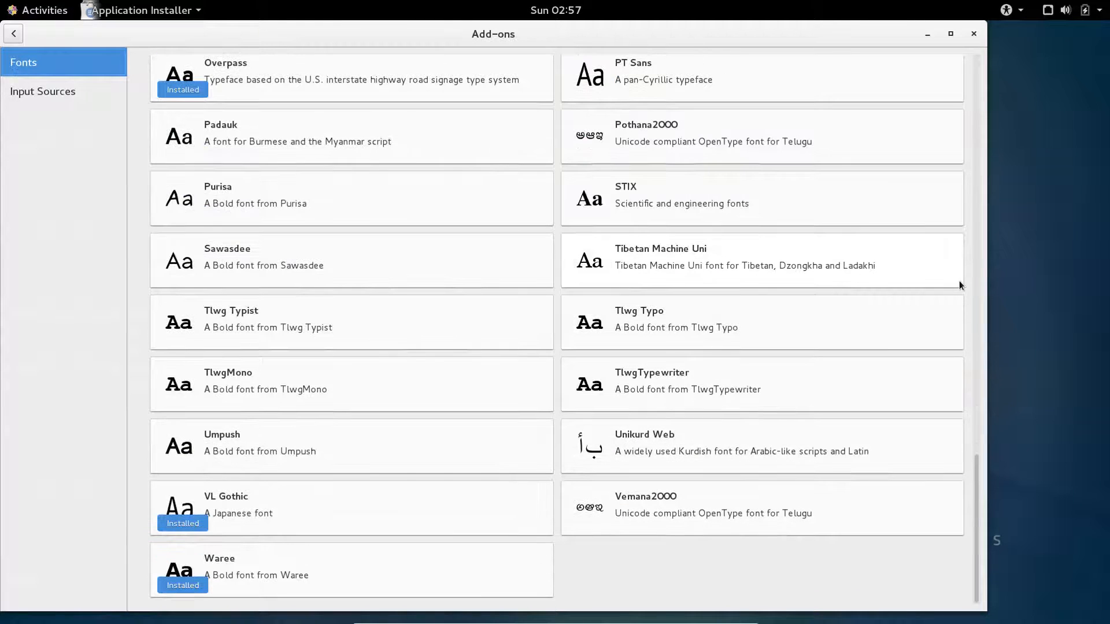
click(43, 91)
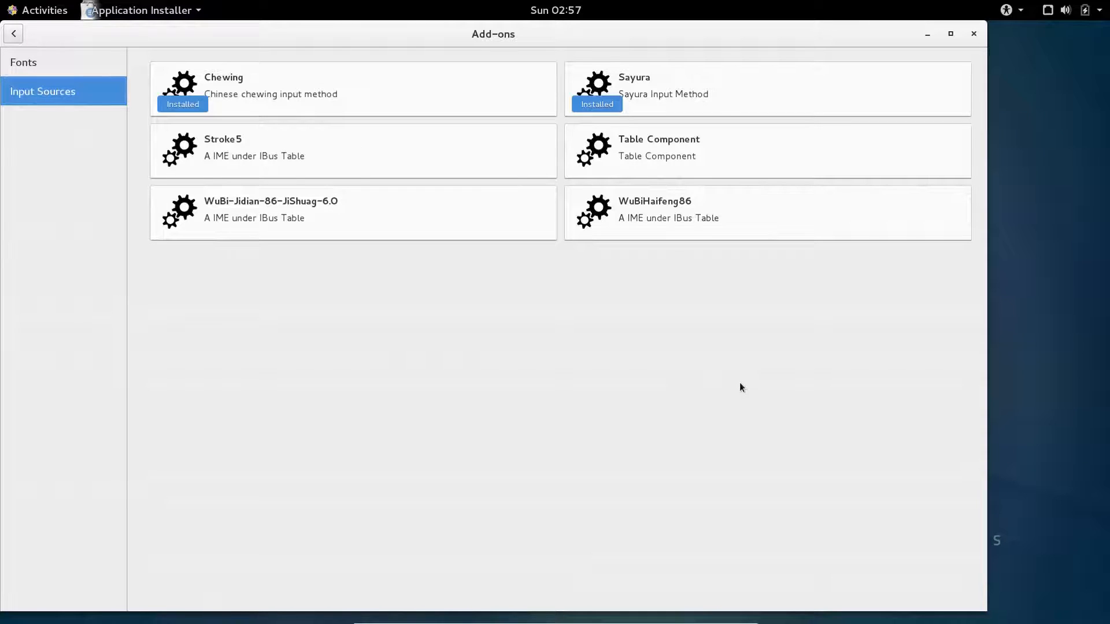
click(14, 33)
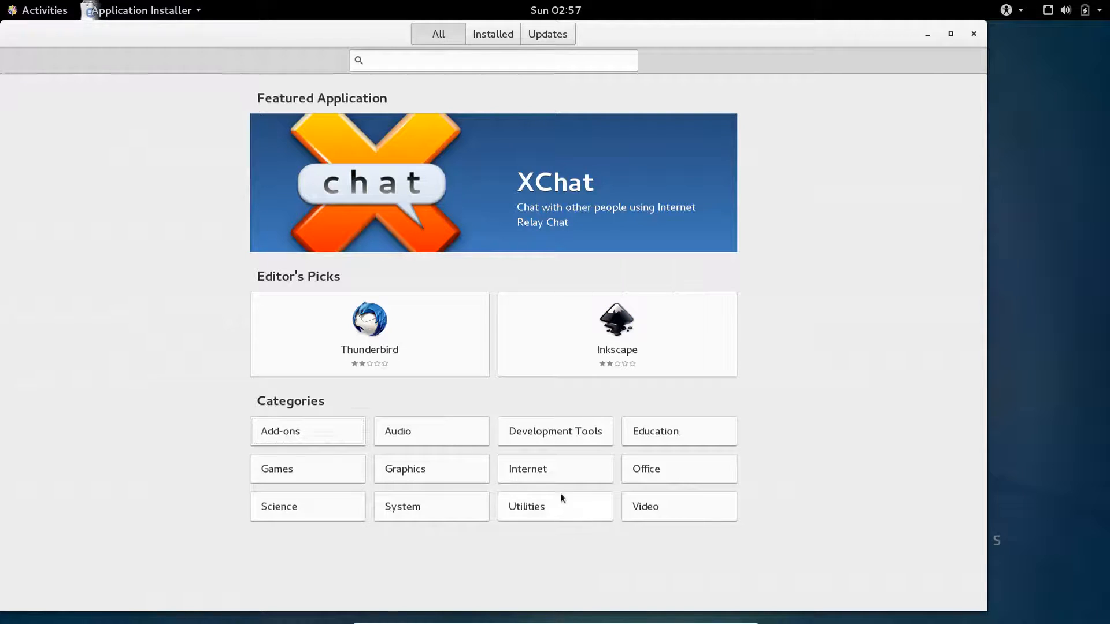
Review the Internet category's Web Browser and Other sections, including Konqueror's details page, and return to the category overview
click(550, 476)
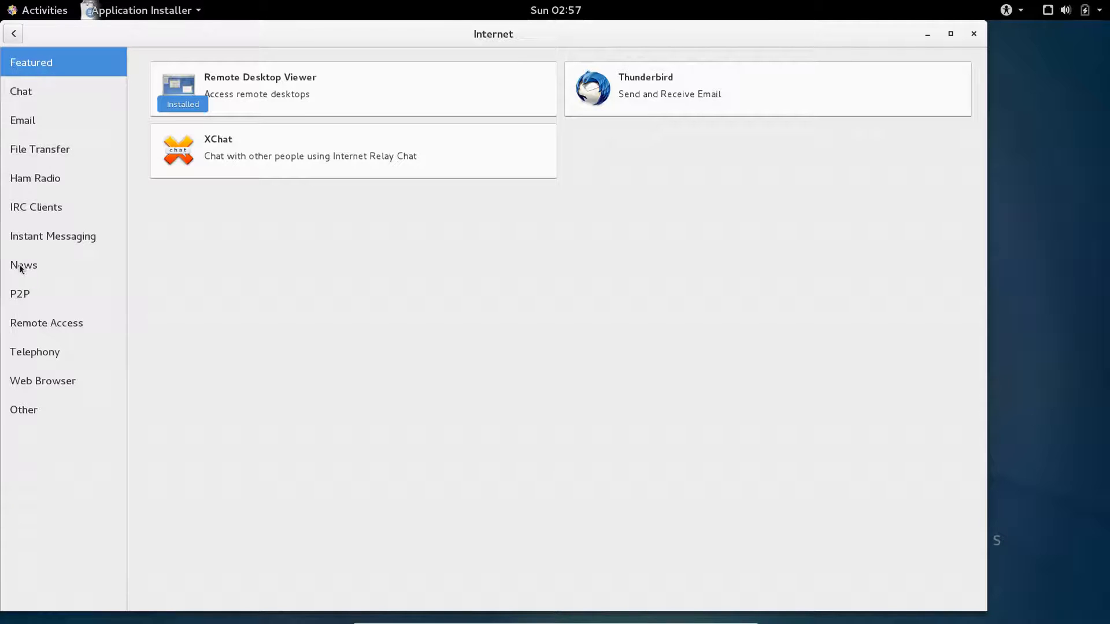
click(33, 380)
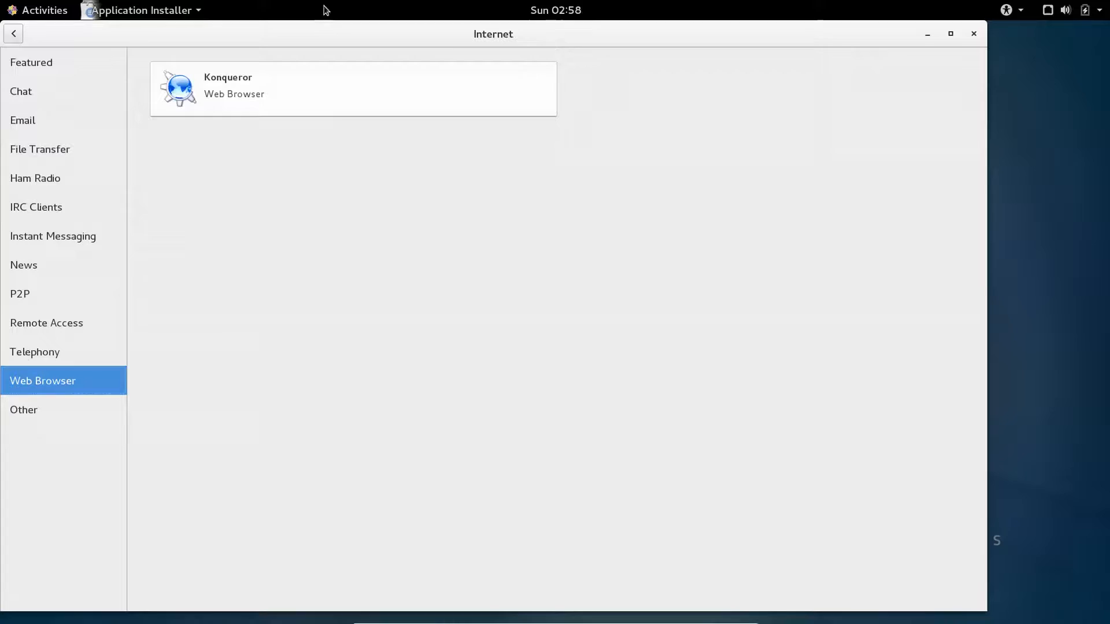
click(290, 87)
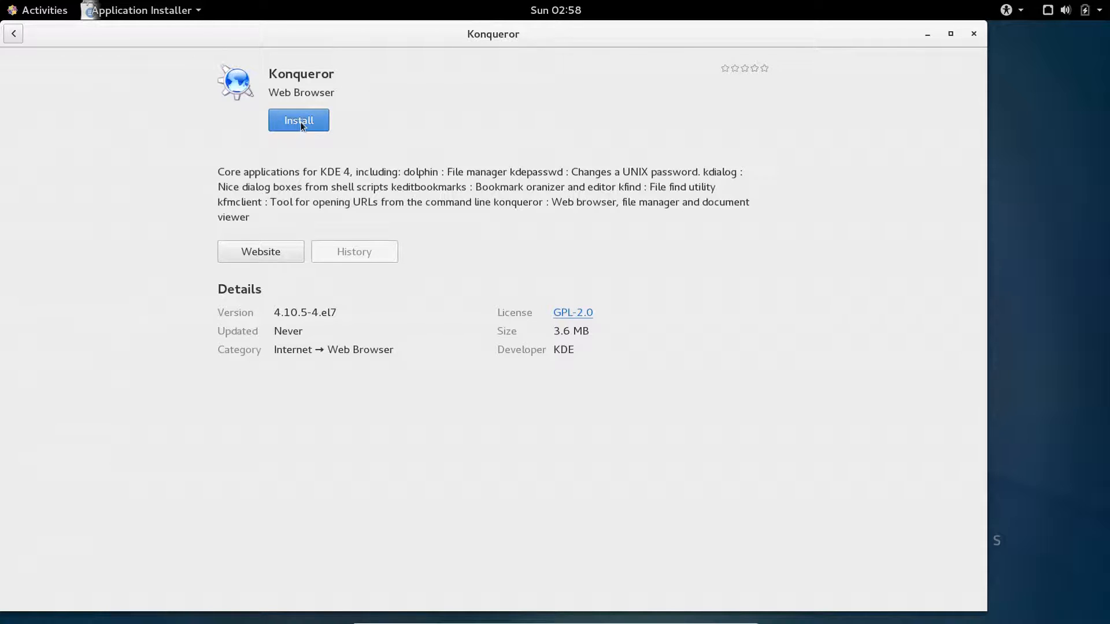
click(13, 34)
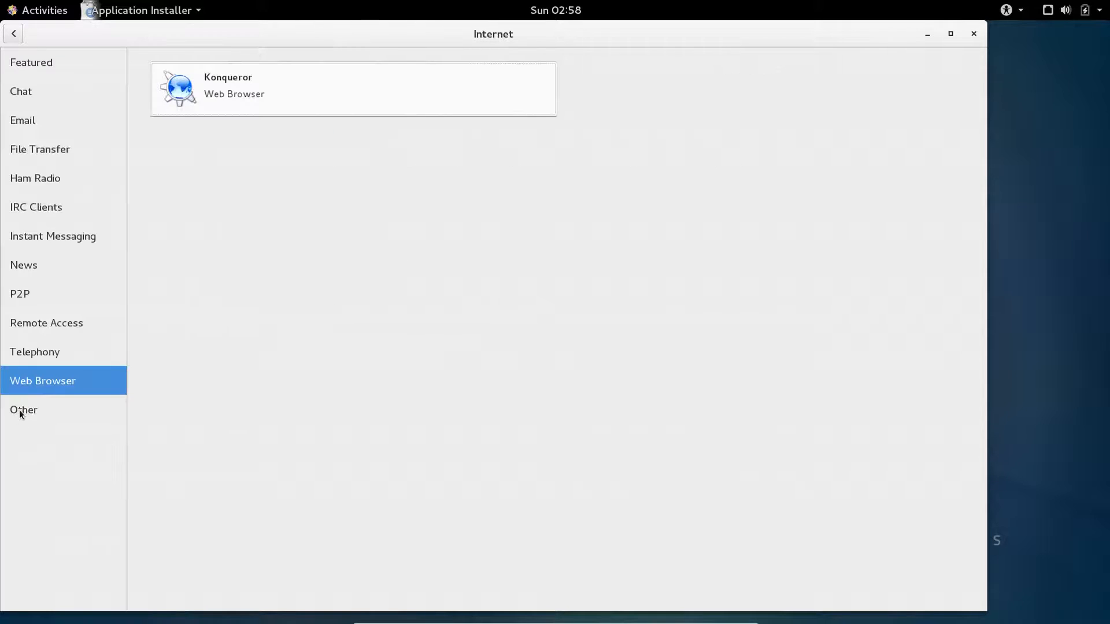
click(20, 412)
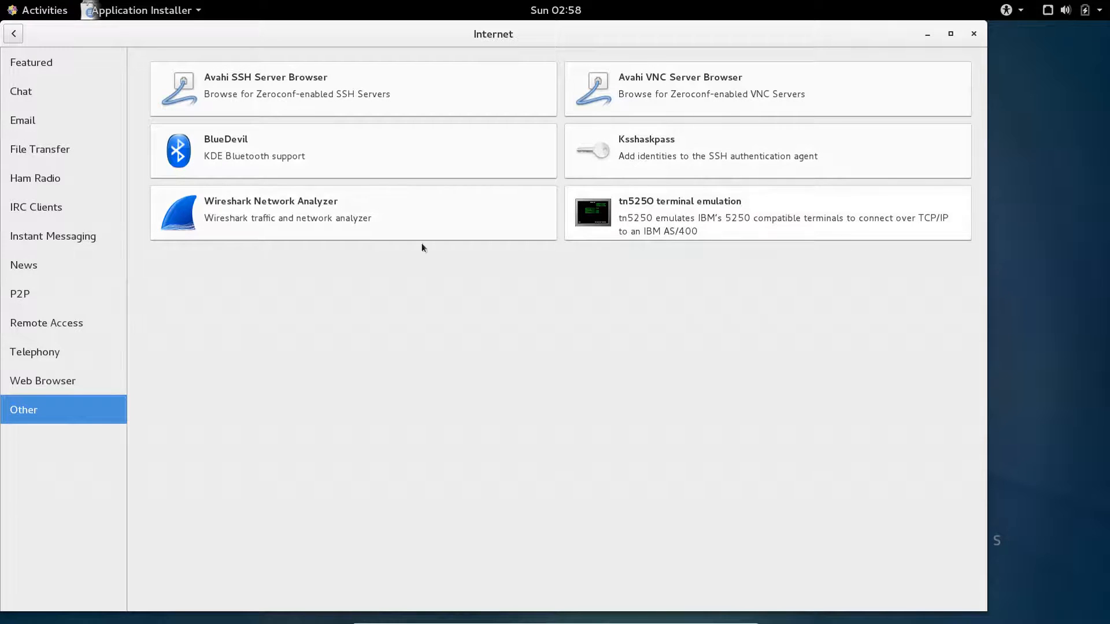
click(13, 33)
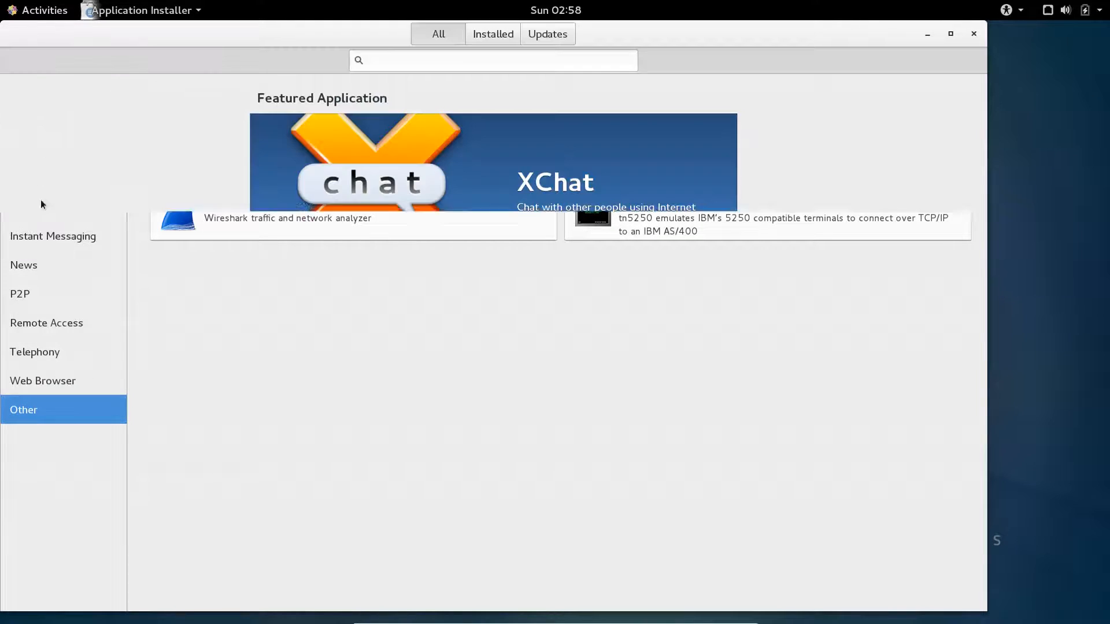
Review the System category's featured applications and its File Manager, File System, File Tools, Monitor, Security and Terminal Emulator sections
click(427, 507)
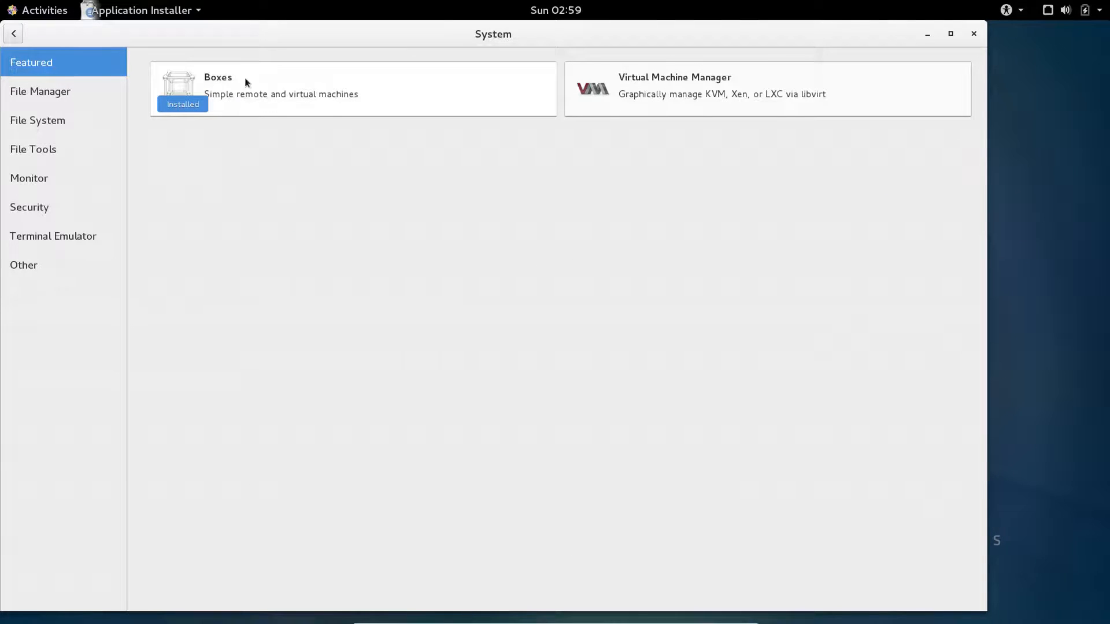
click(27, 94)
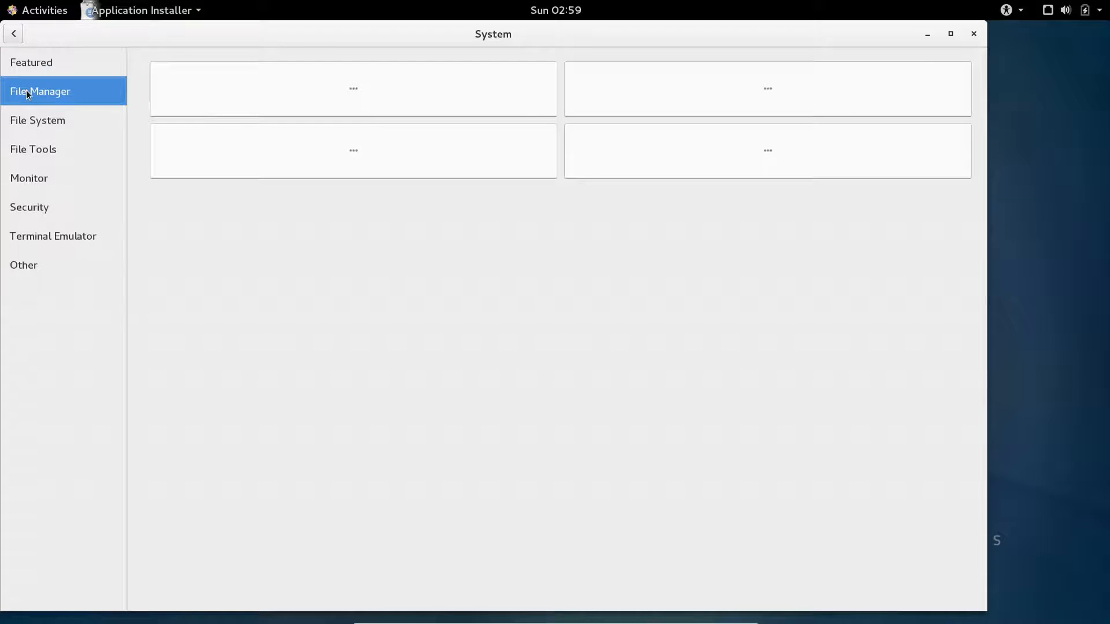
click(38, 121)
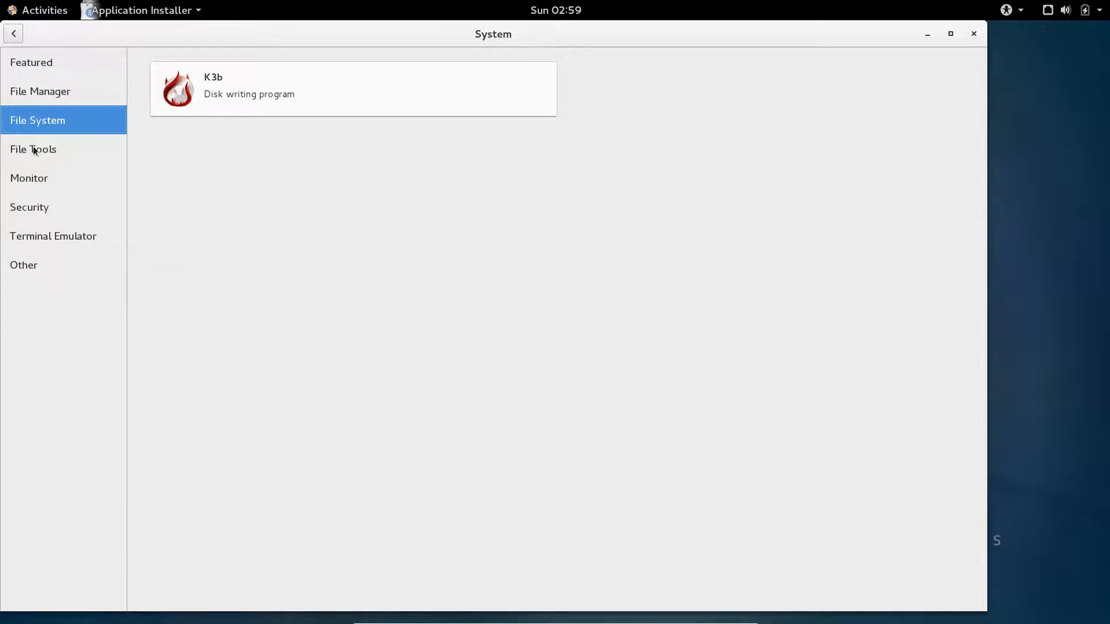
click(37, 154)
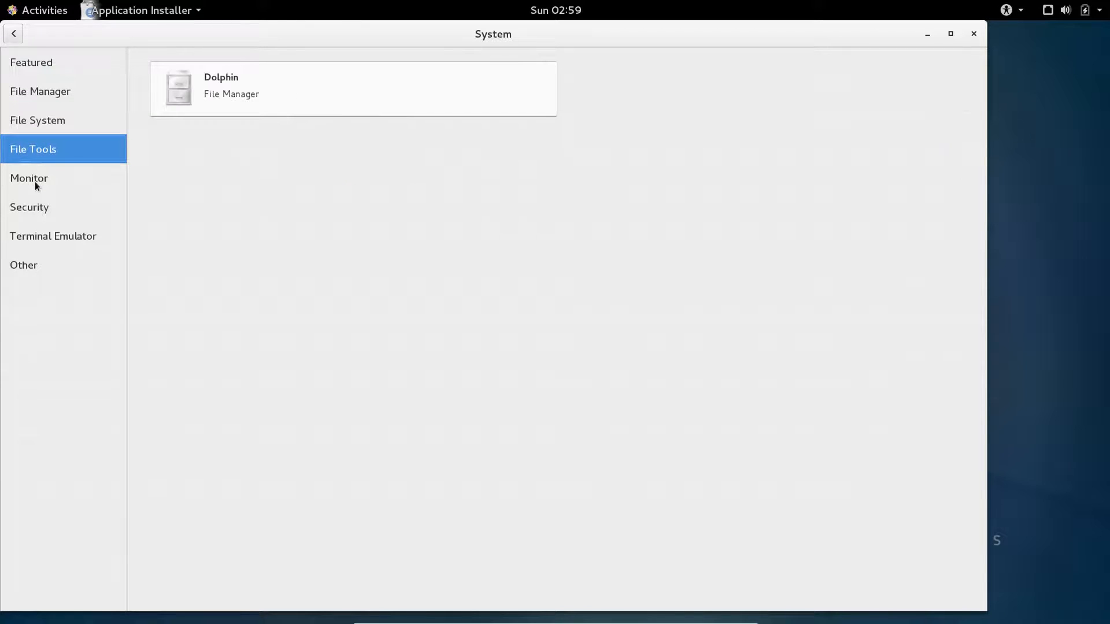
click(35, 183)
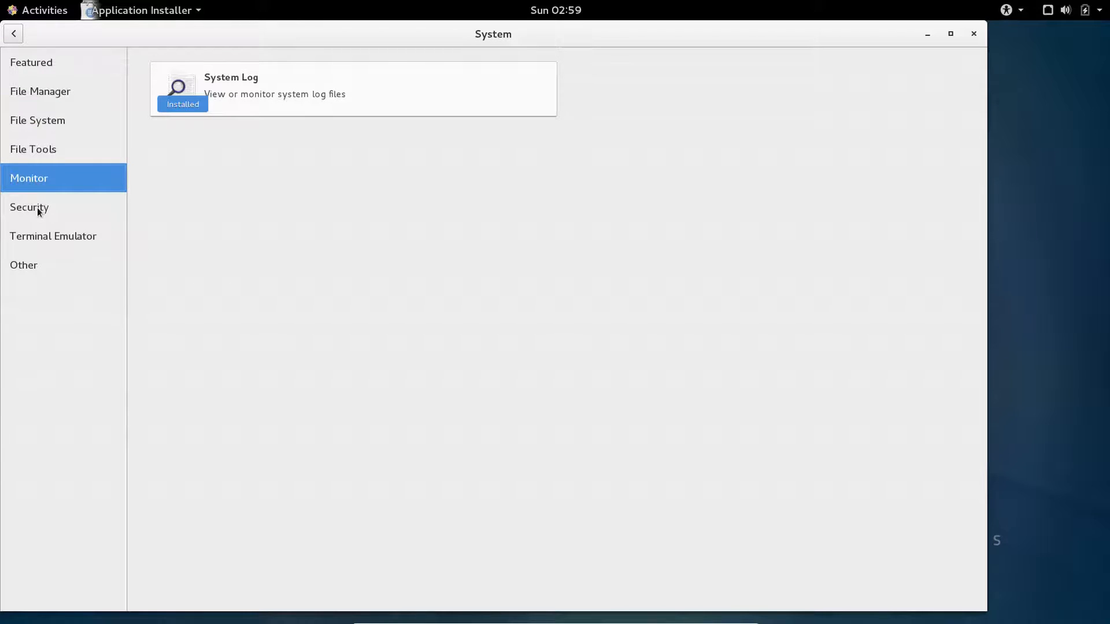
click(37, 207)
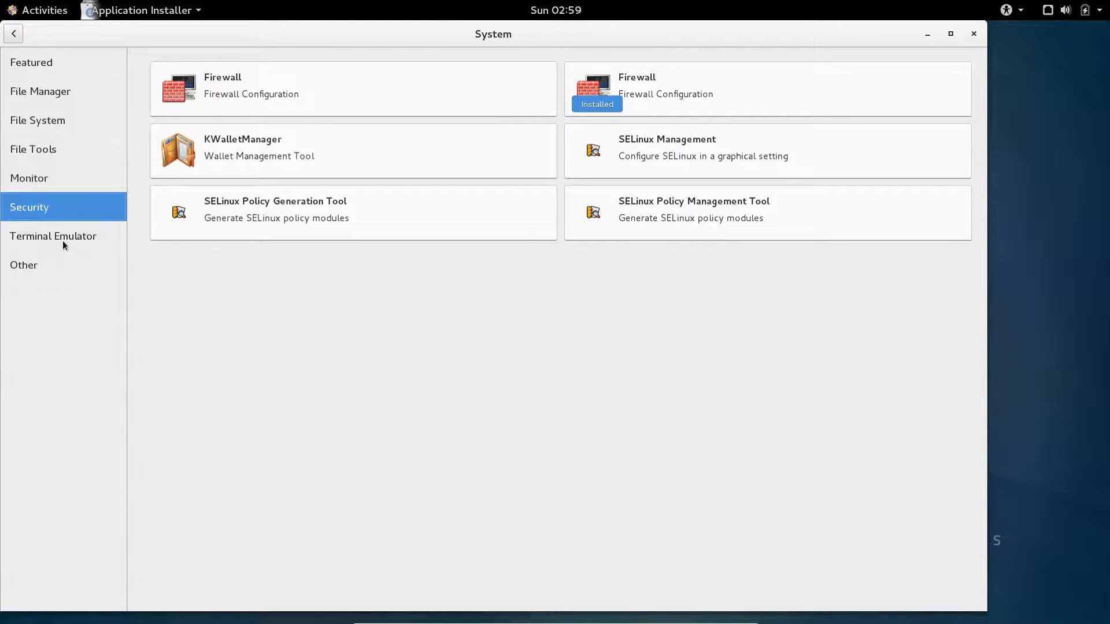
click(64, 244)
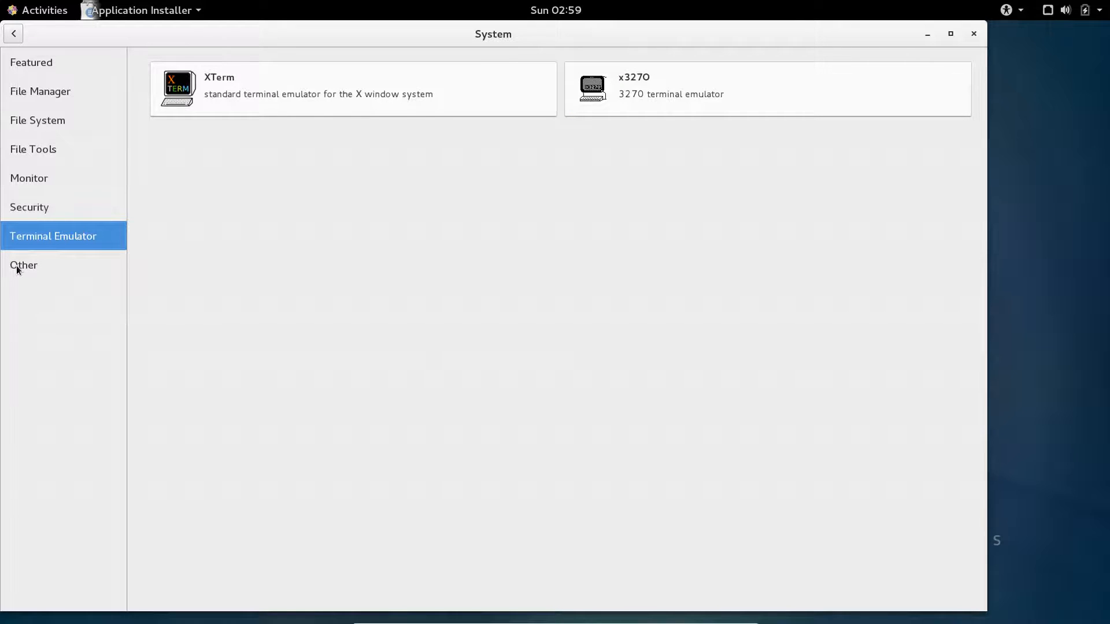
Examine the full list of applications in the System category's Other section
click(16, 265)
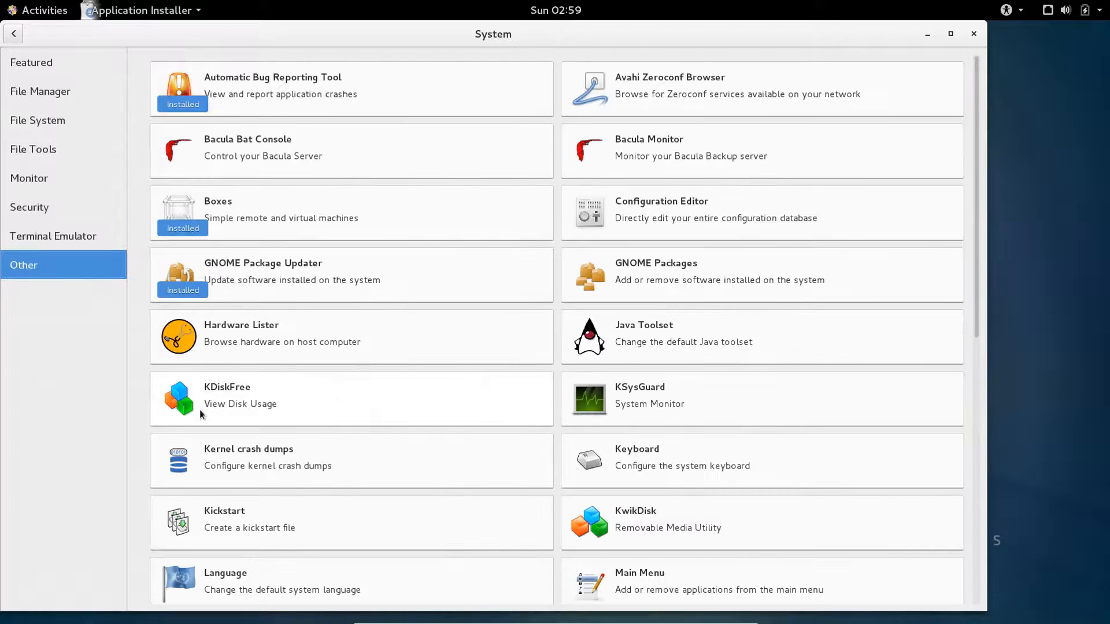
scroll(902, 380, down, 3)
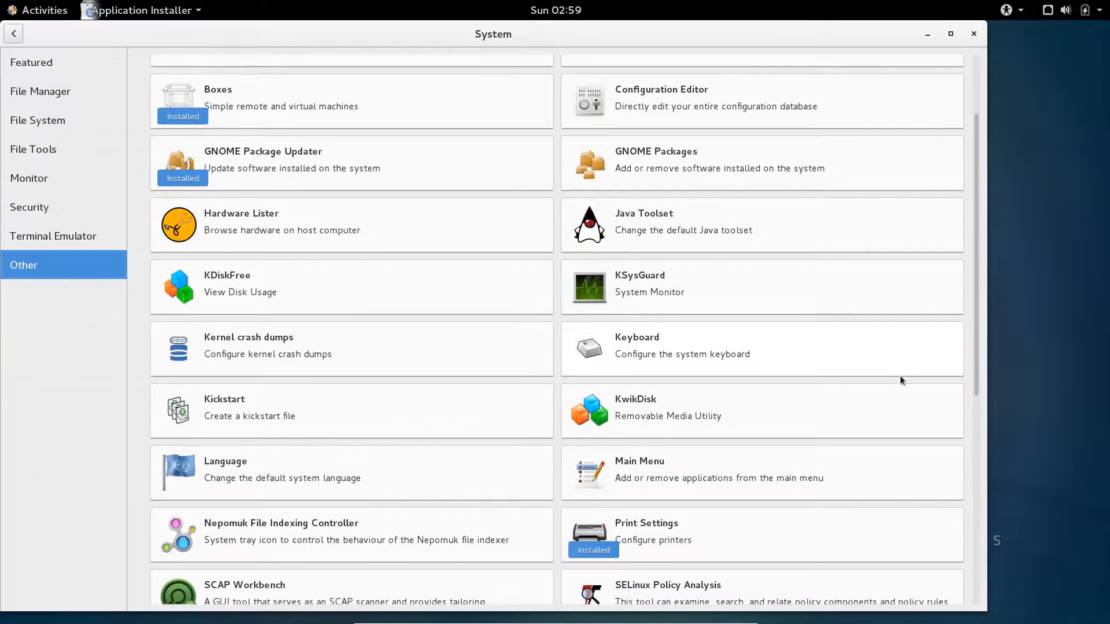
scroll(900, 380, down, 3)
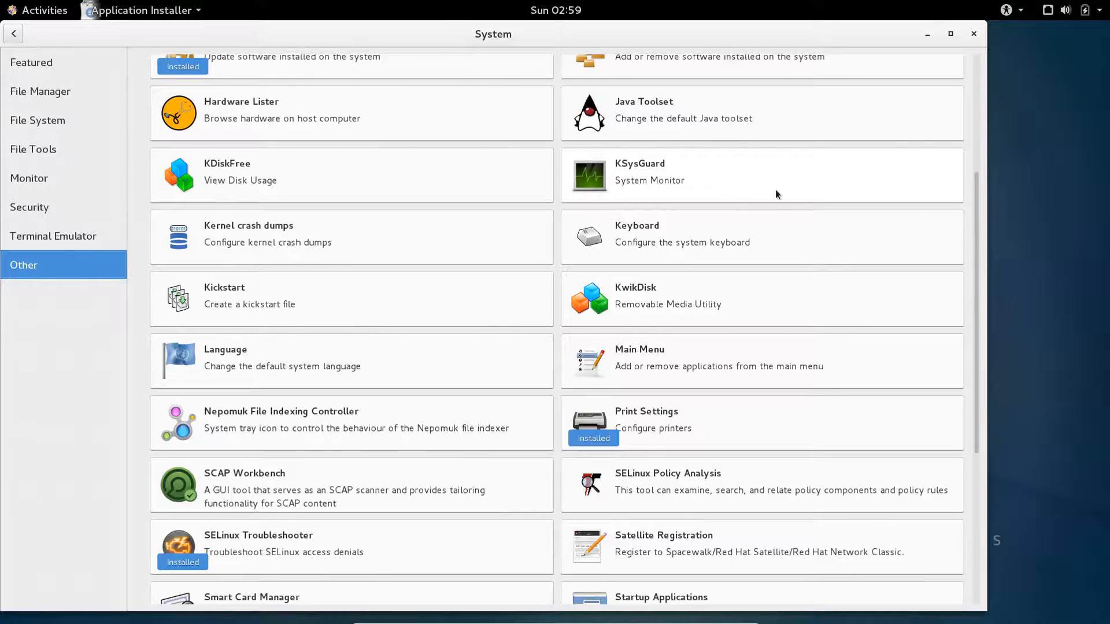
scroll(778, 194, down, 6)
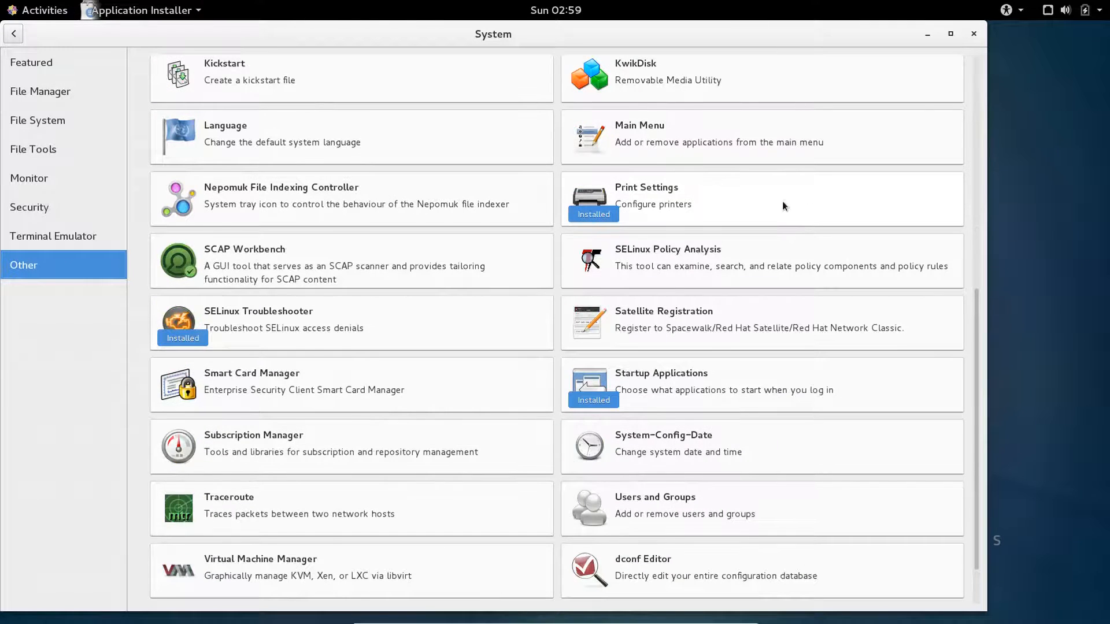
scroll(782, 206, down, 1)
scroll(783, 205, down, 1)
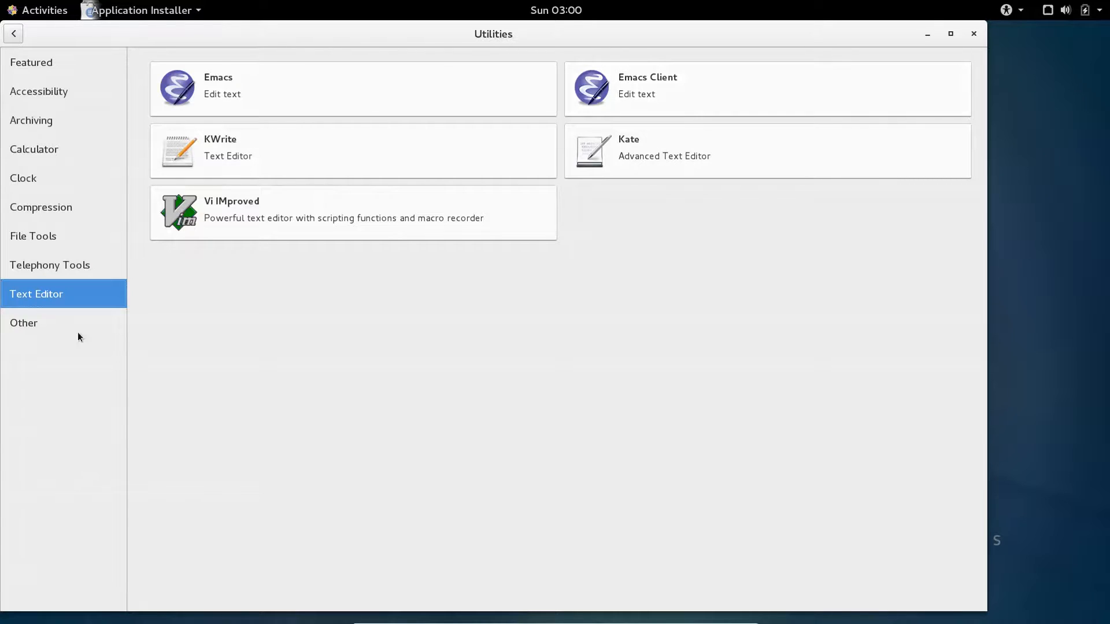
Install Vi IMproved from the Utilities category's Text Editor section and launch it
click(204, 218)
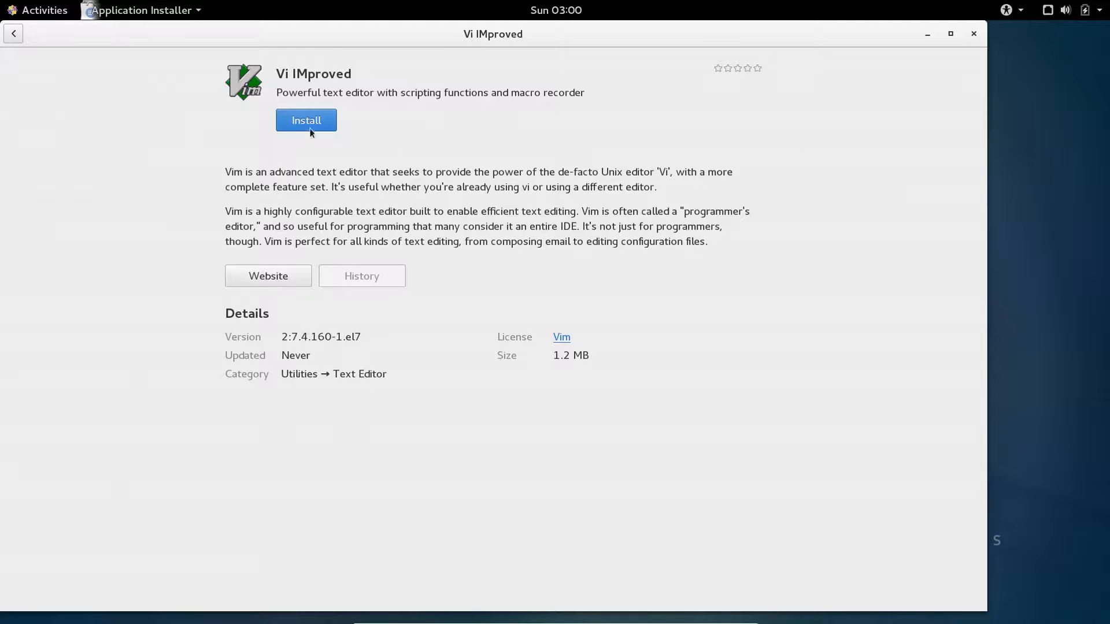
click(316, 121)
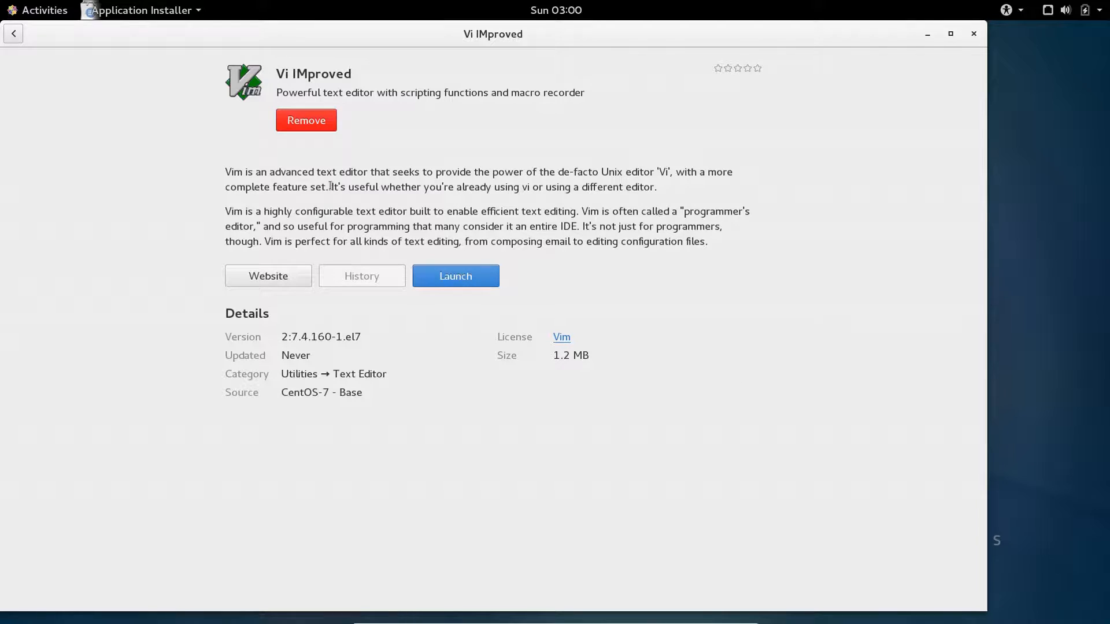
click(418, 277)
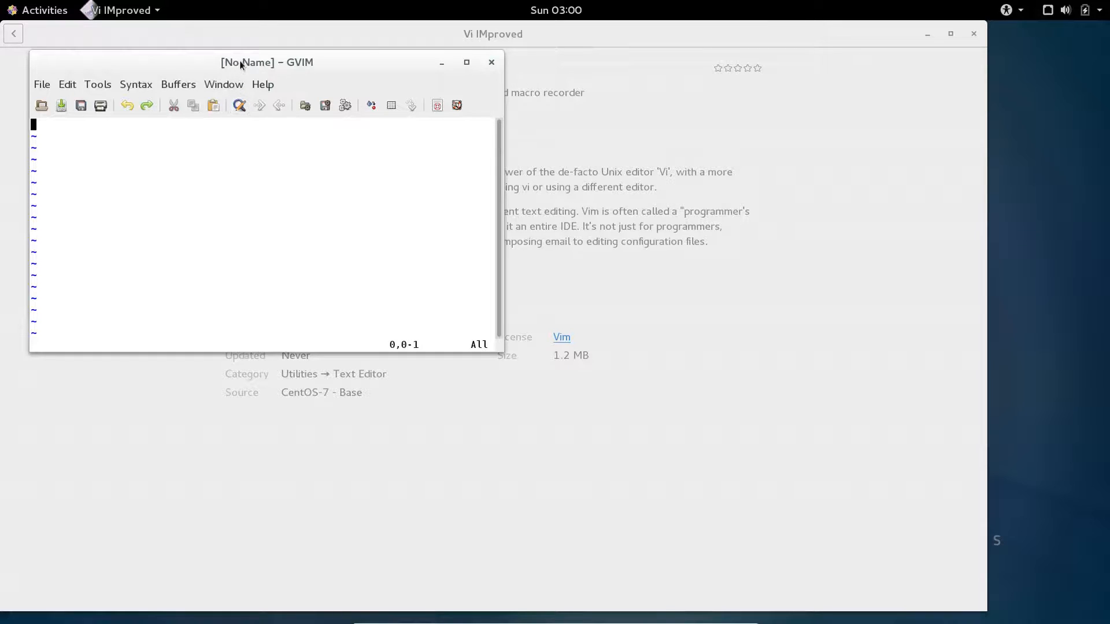
Shift the GVIM window slightly, leave its command-line window and quit the editor with :q
drag(240, 60, 285, 63)
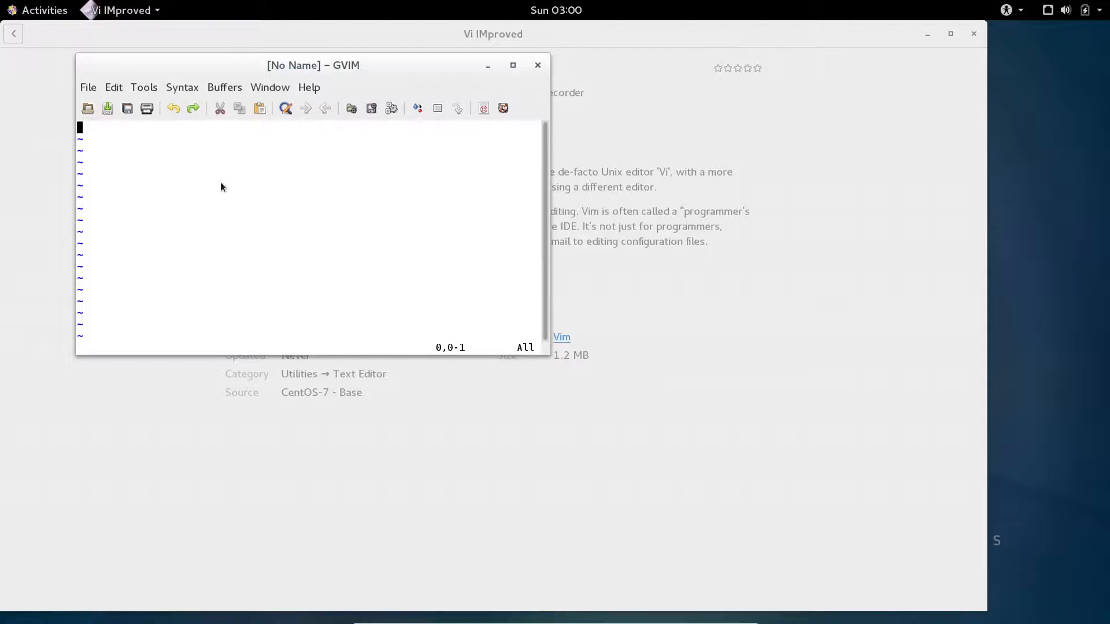
key(q)
key(colon)
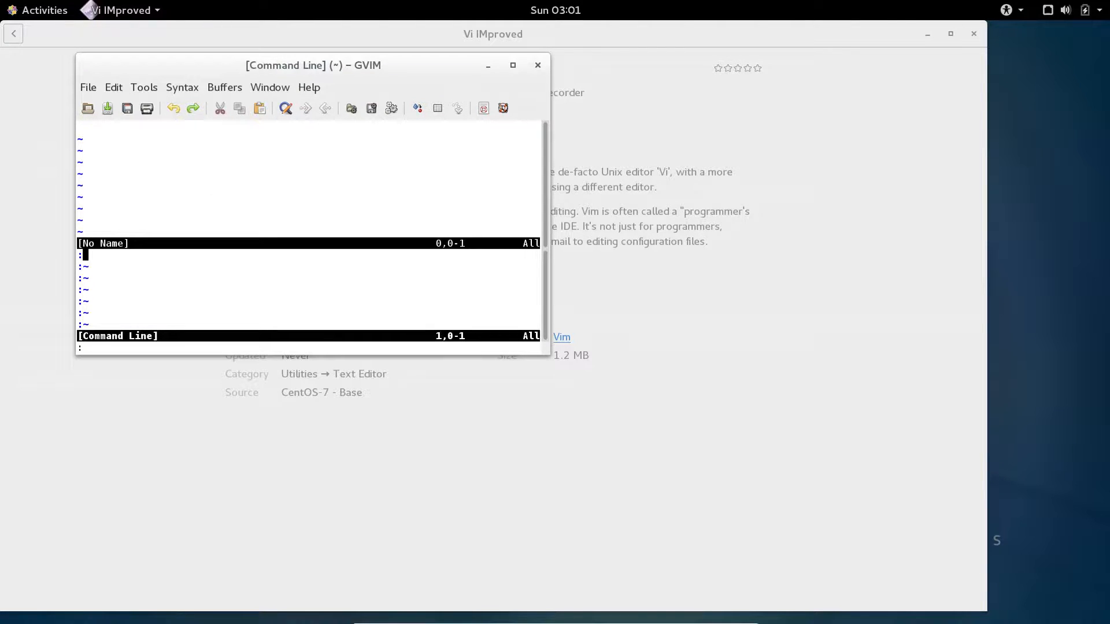
text(:q)
key(Return)
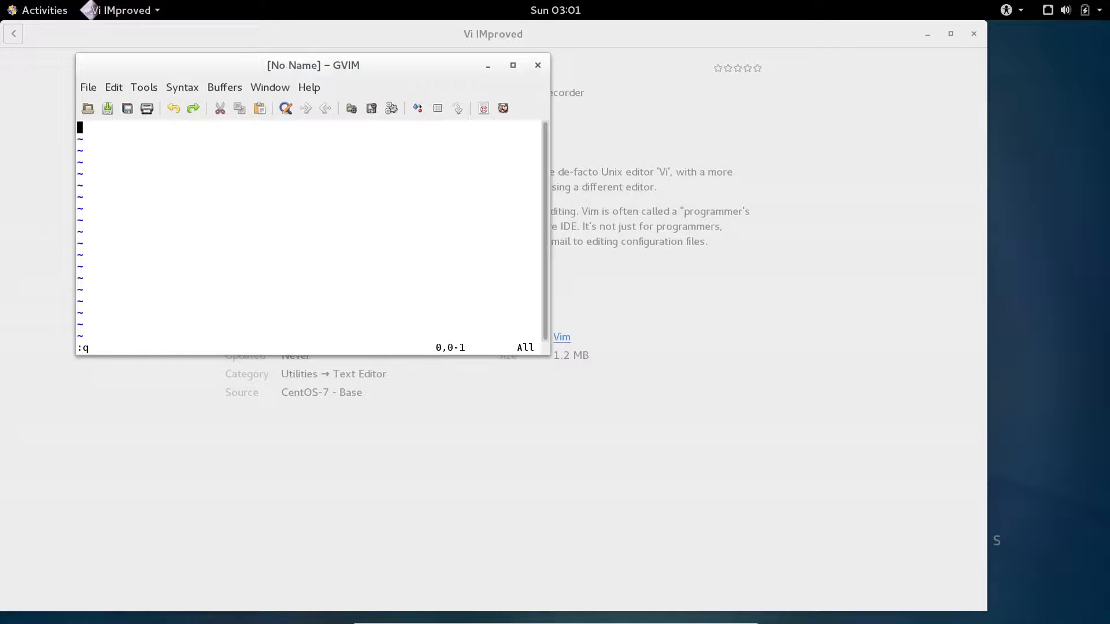
text(:q)
key(Return)
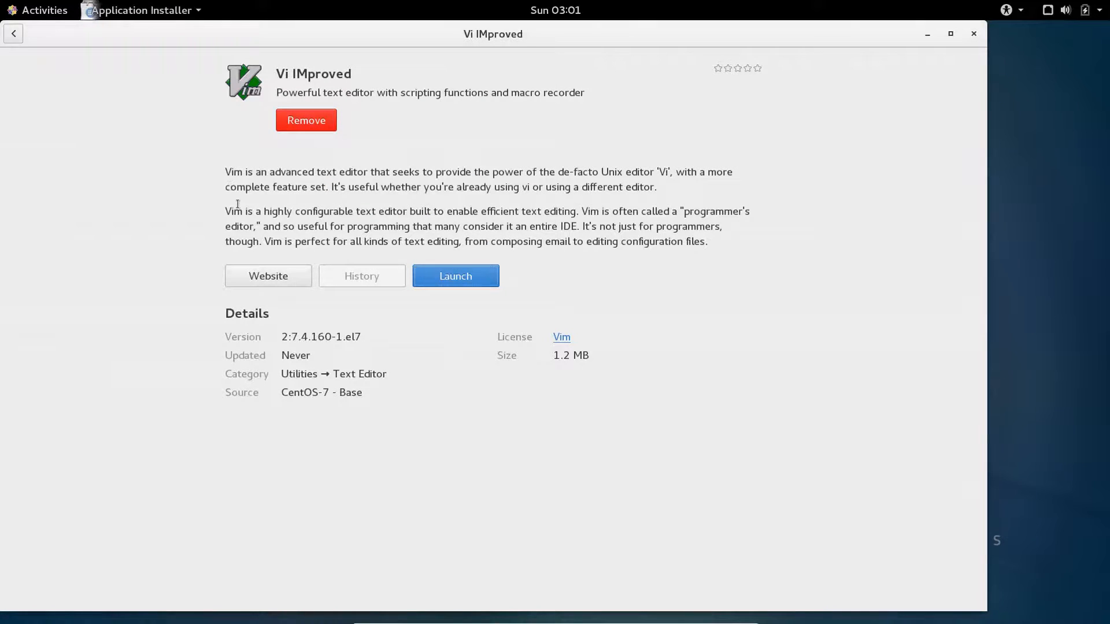
Close the Application Installer and clear the terminal's output
drag(91, 44, 110, 48)
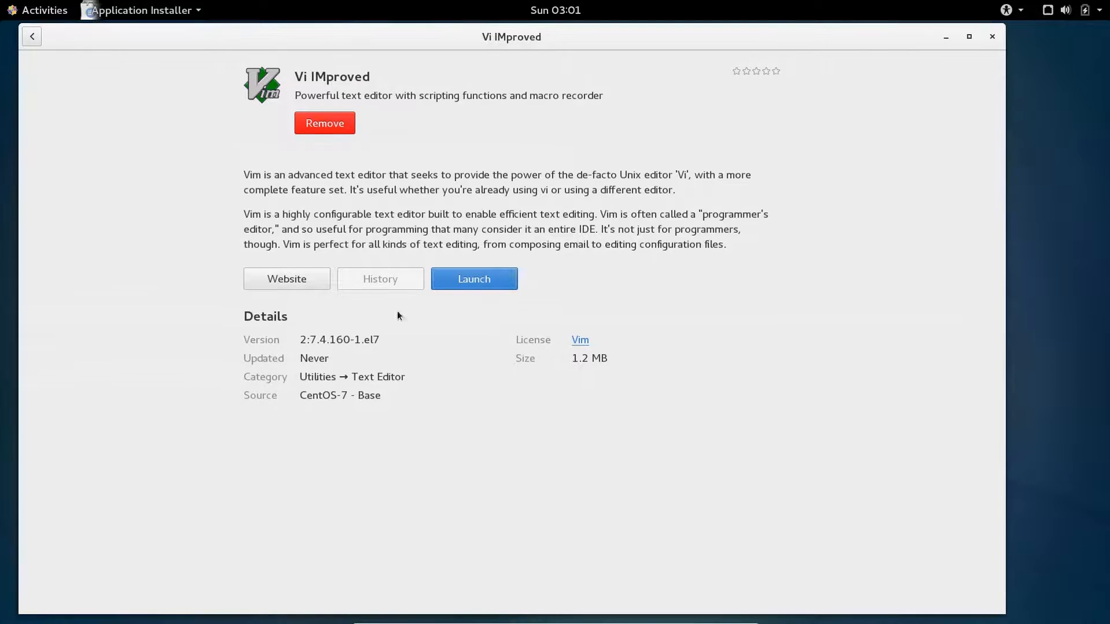
click(996, 43)
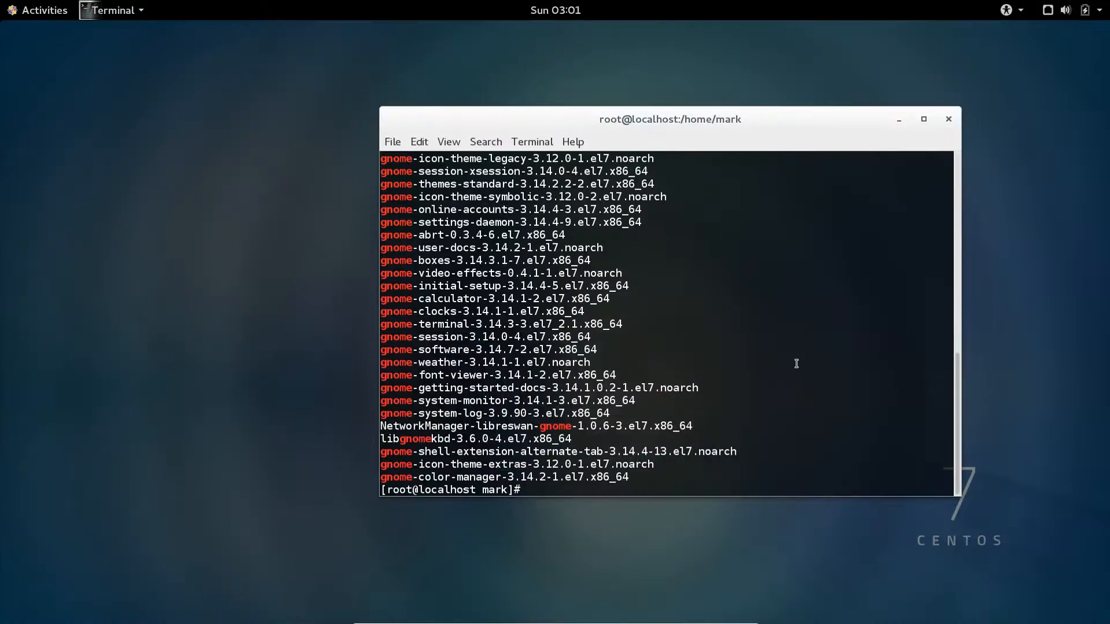
text(clear)
key(Return)
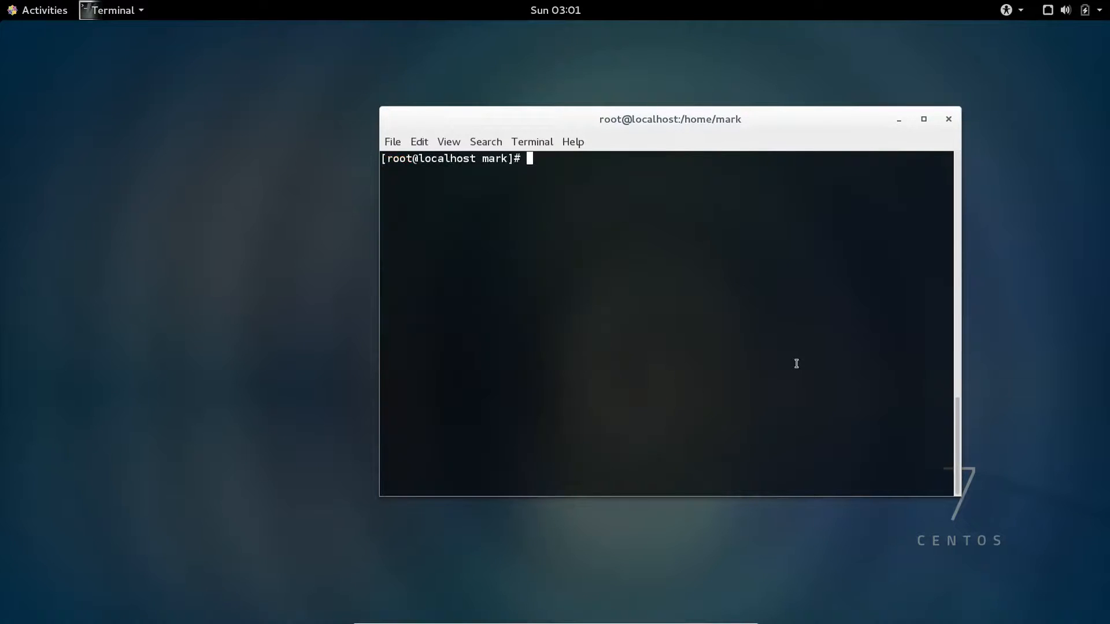
Start vi in the terminal without a file and quit it with :q
text(vi)
key(Return)
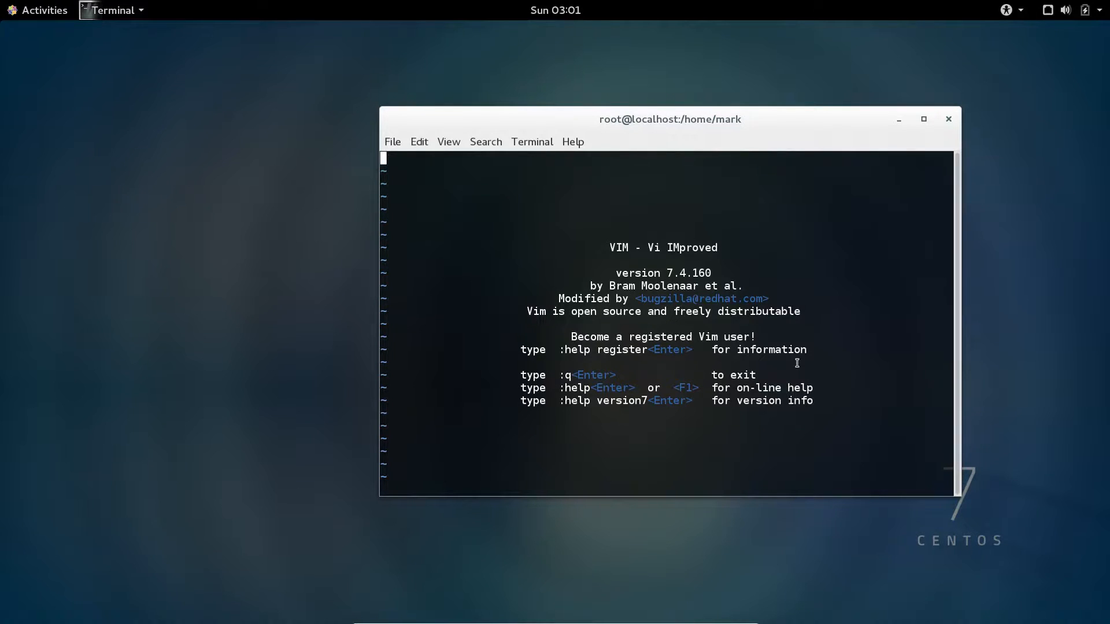
text(:q)
key(Return)
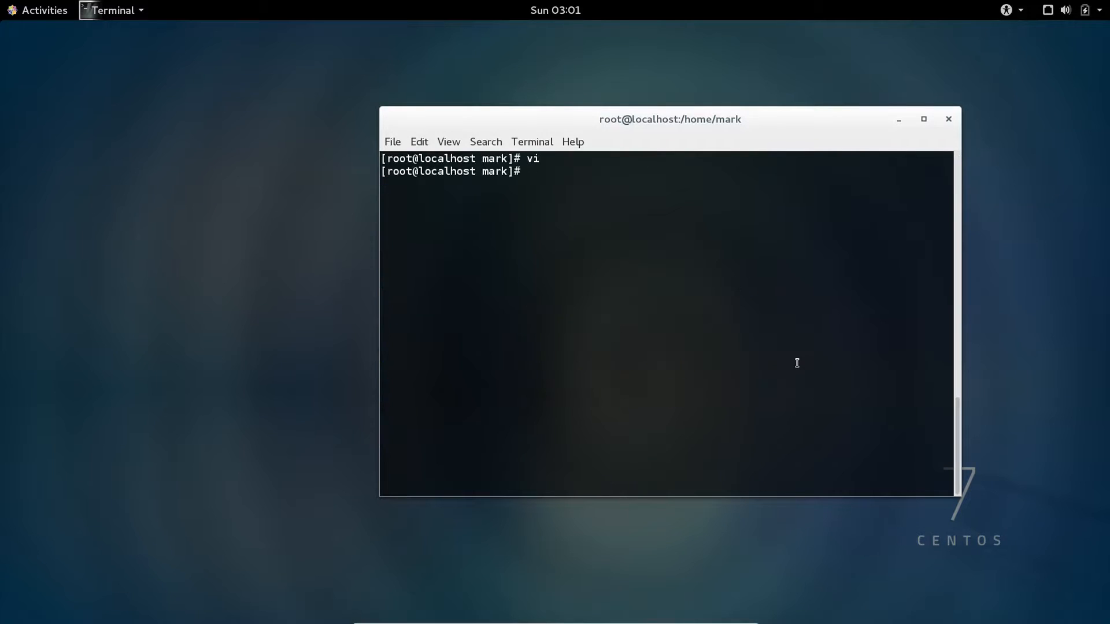
Change to the /etc directory and list its *.conf files
text(cd/etc)
key(Return)
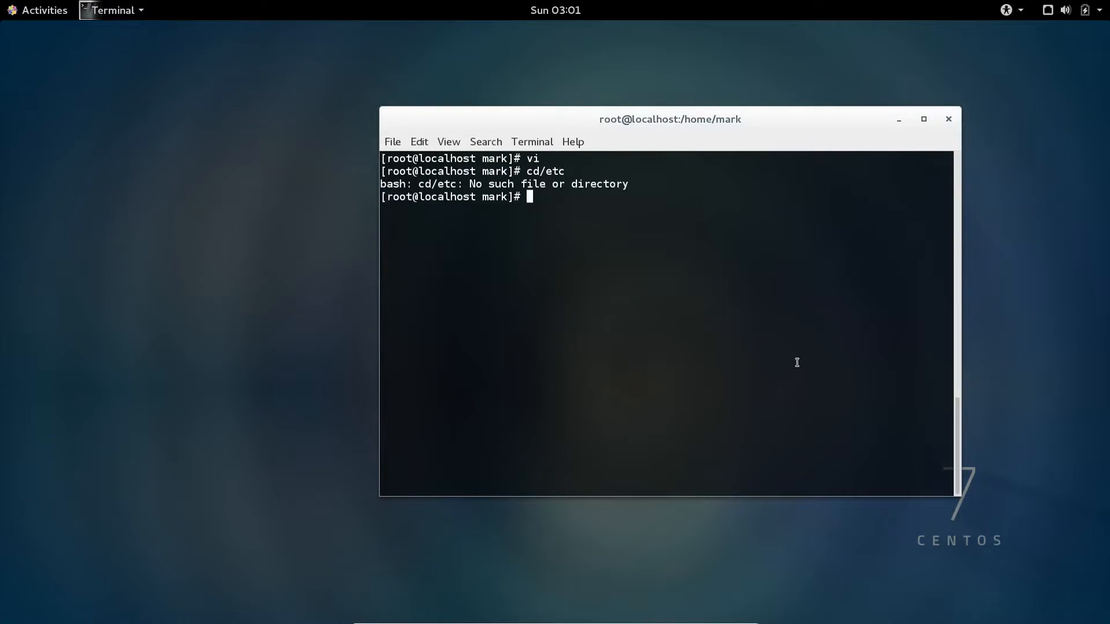
text(cd /etc)
key(Return)
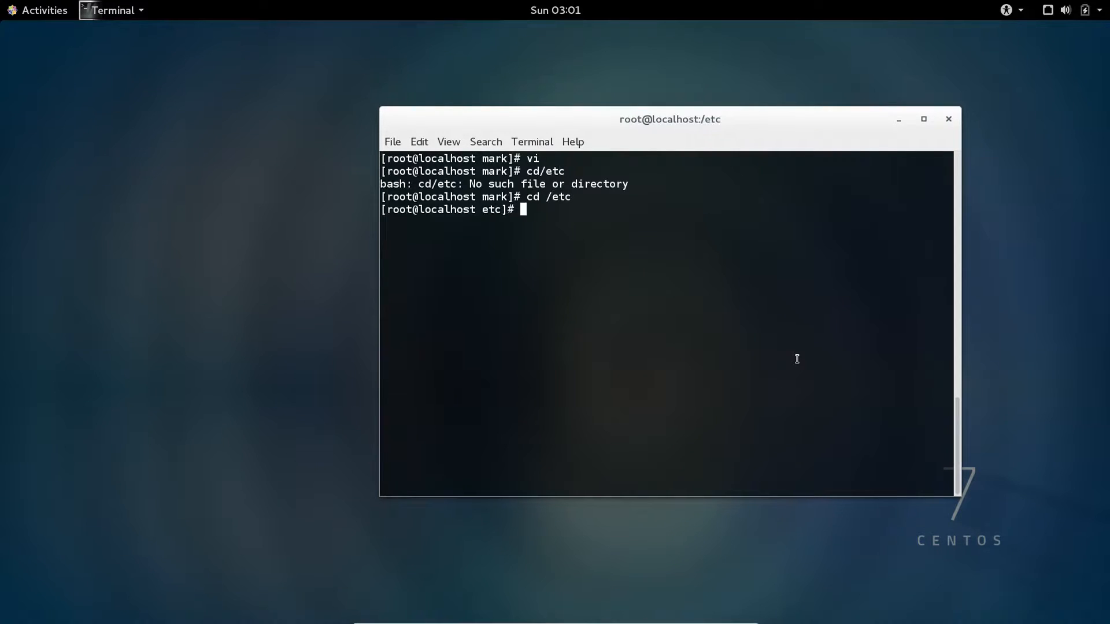
text(ls *.conf)
key(Return)
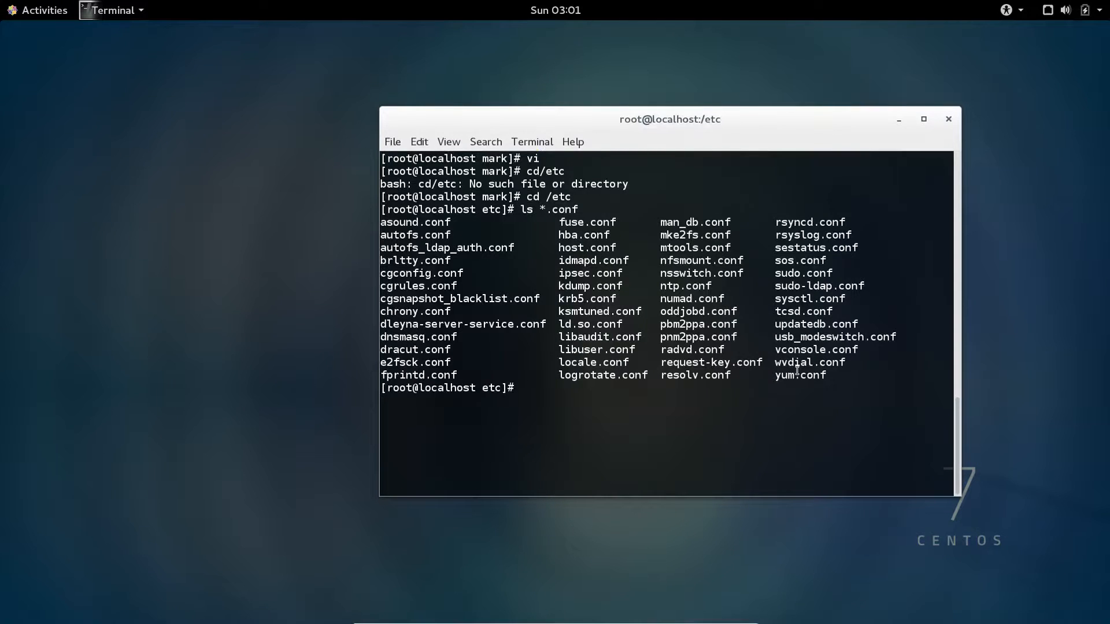
View asound.conf with less and return to the shell prompt
text(less asound.conf)
key(Return)
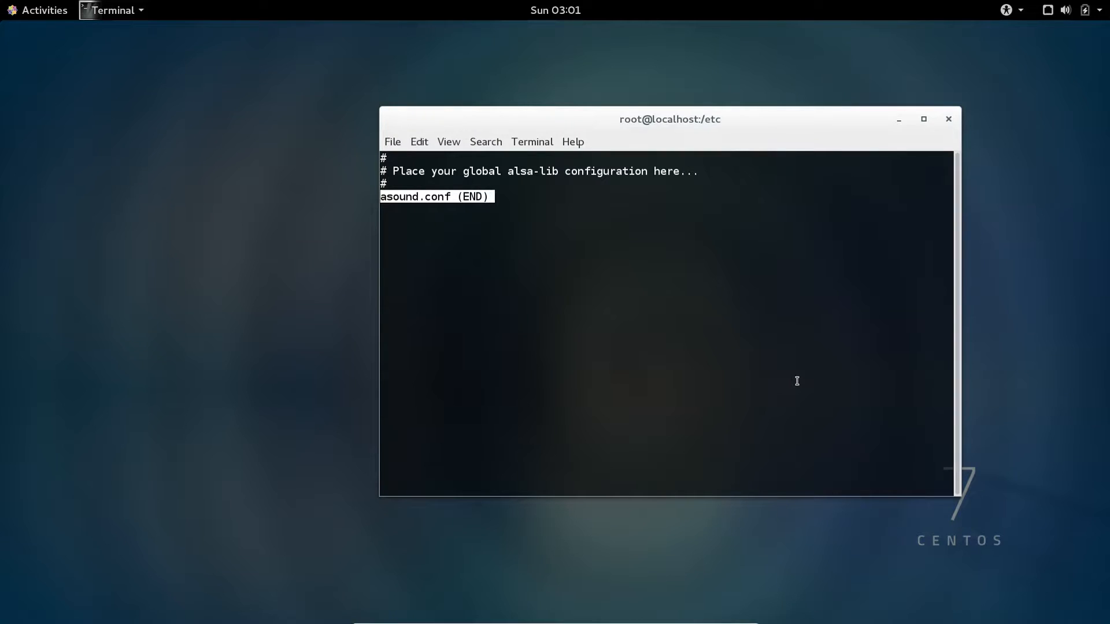
text(q)
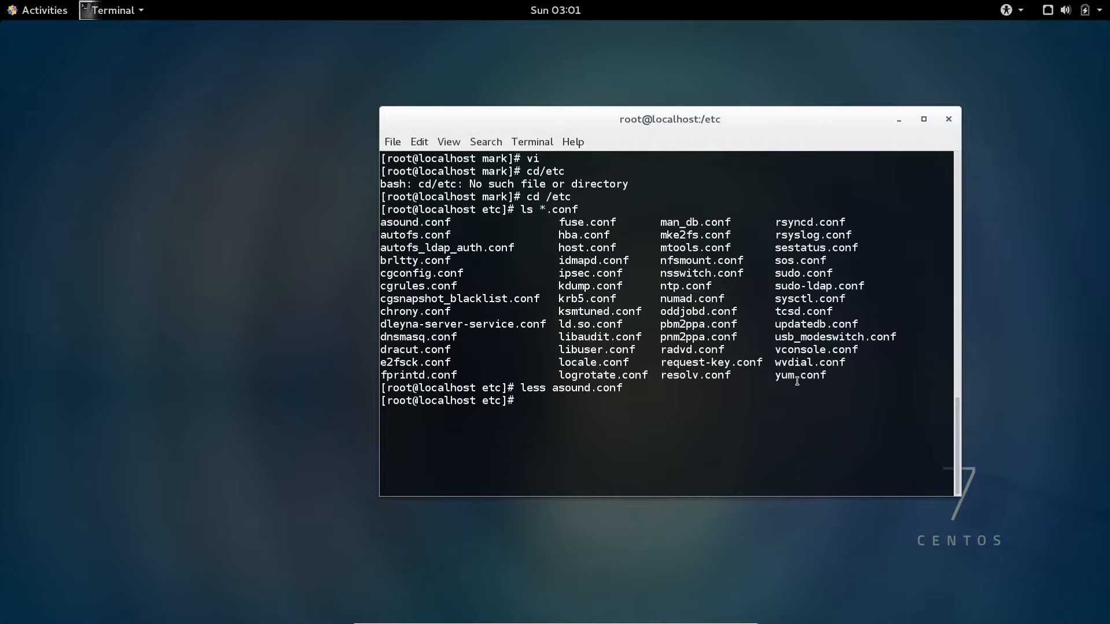
Open asound.conf in vi and move the cursor through its lines and back to the first one
text(vi asound.conf)
key(Return)
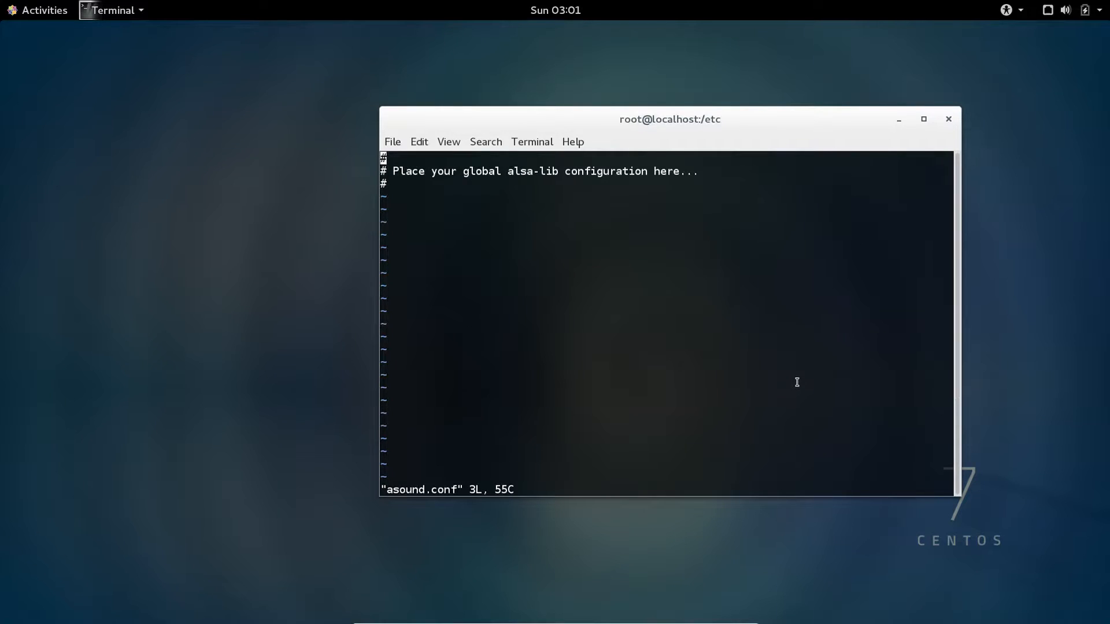
key(Down)
key(Up)
key(Down)
key(Down)
key(Up)
key(Up)
Insert "afsdlkjja" at the start of asound.conf's first line, and quit vi with :q! to discard the edit
text(i)
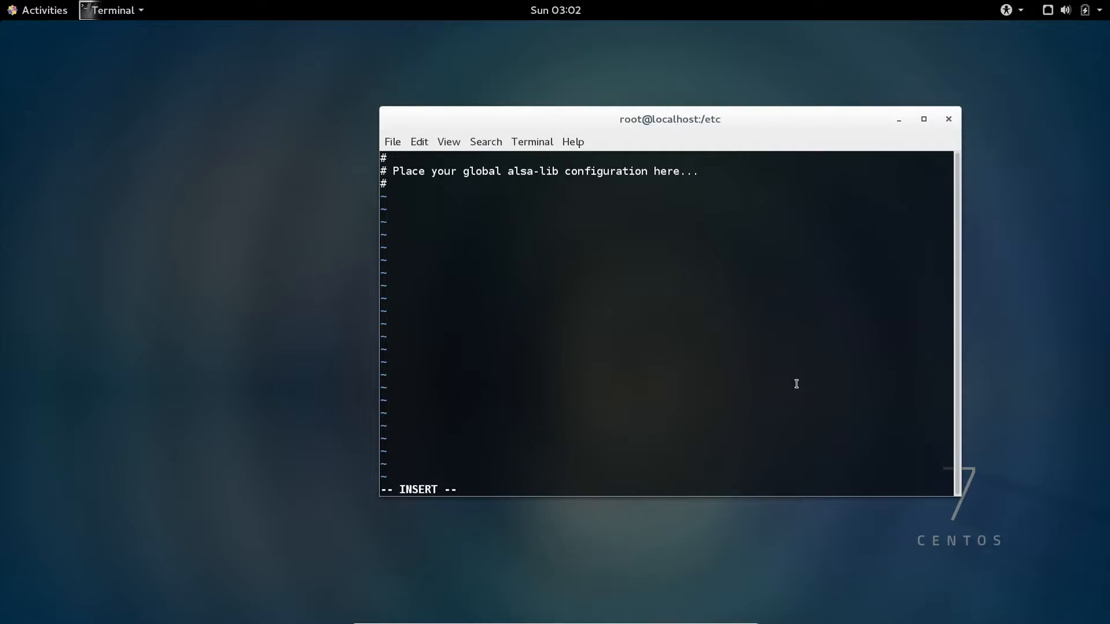
text(afsdlkjja)
key(Escape)
text(:)
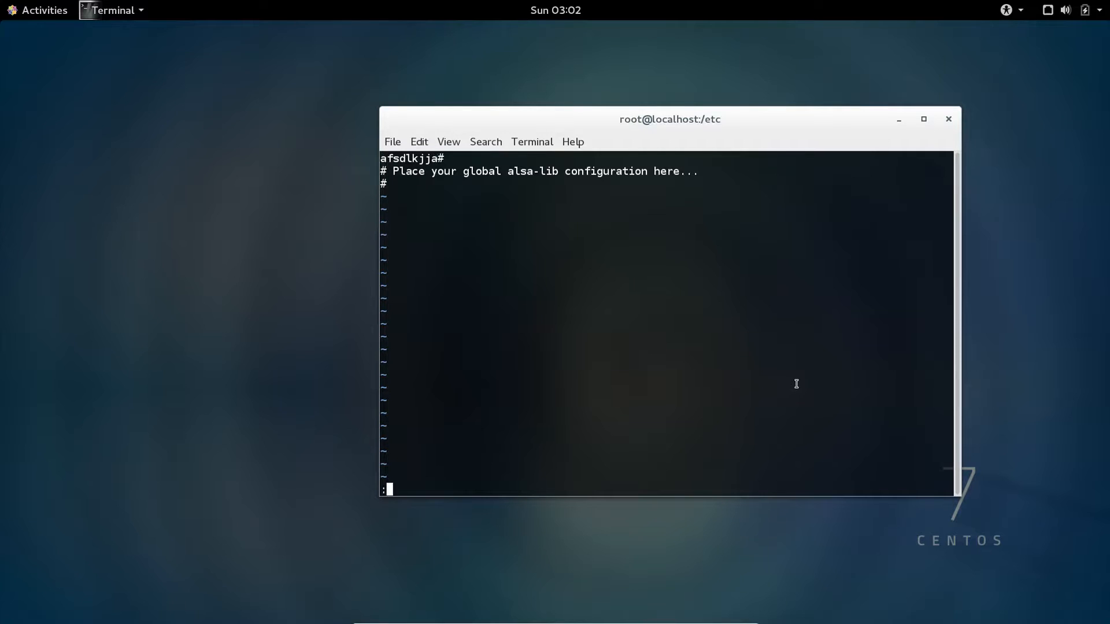
text(wq)
key(BackSpace)
key(BackSpace)
text(q!)
key(Return)
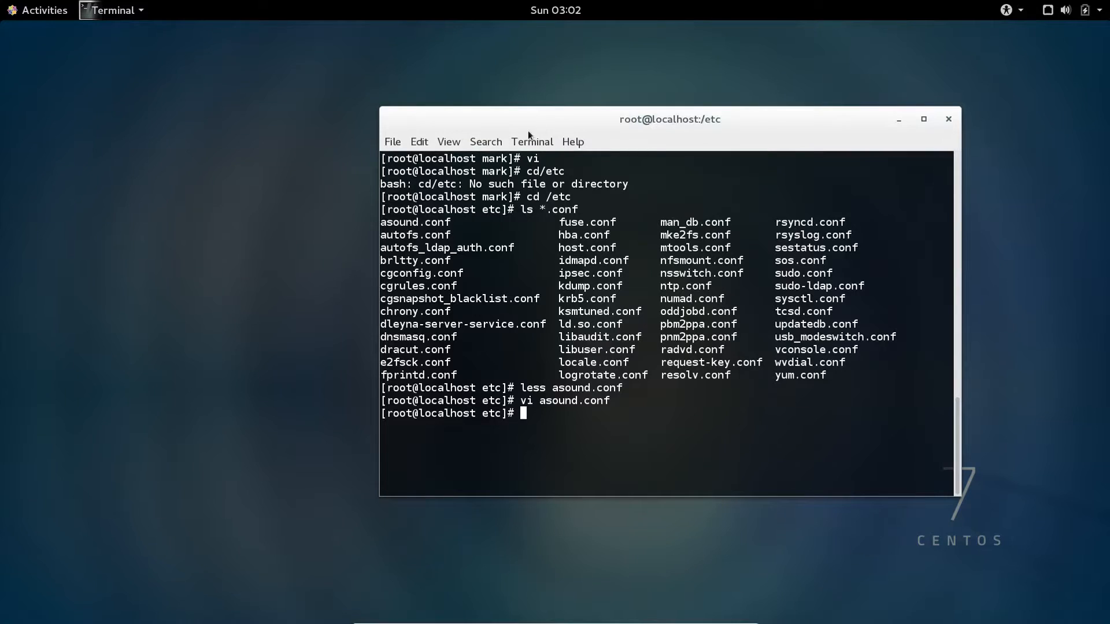
Move the root terminal window aside and close it, confirming that its running process is killed
drag(526, 109, 418, 119)
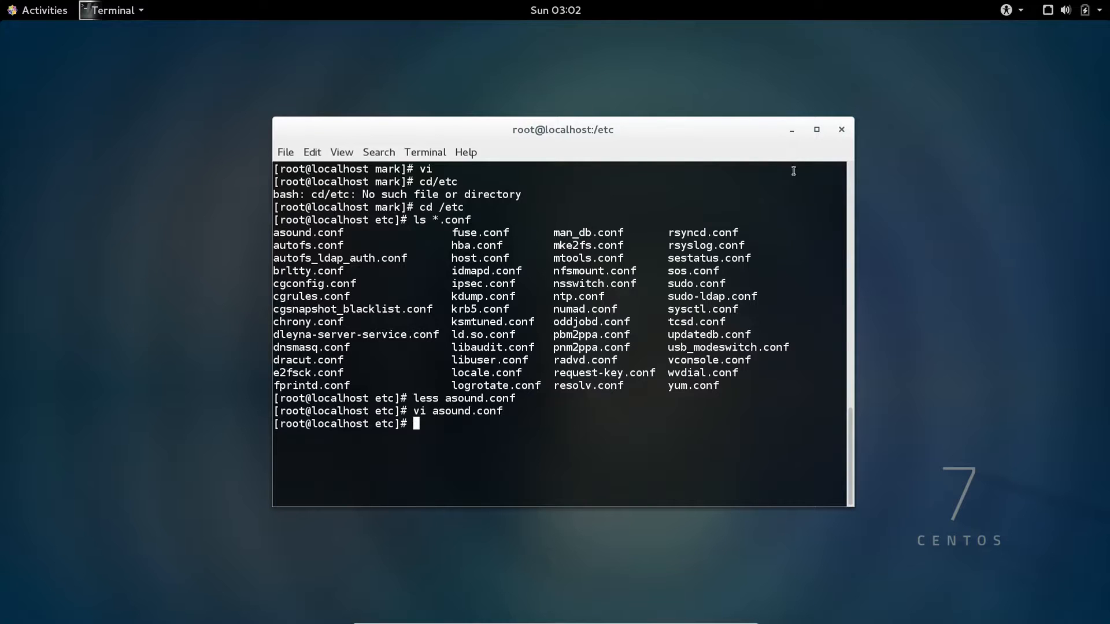
click(840, 131)
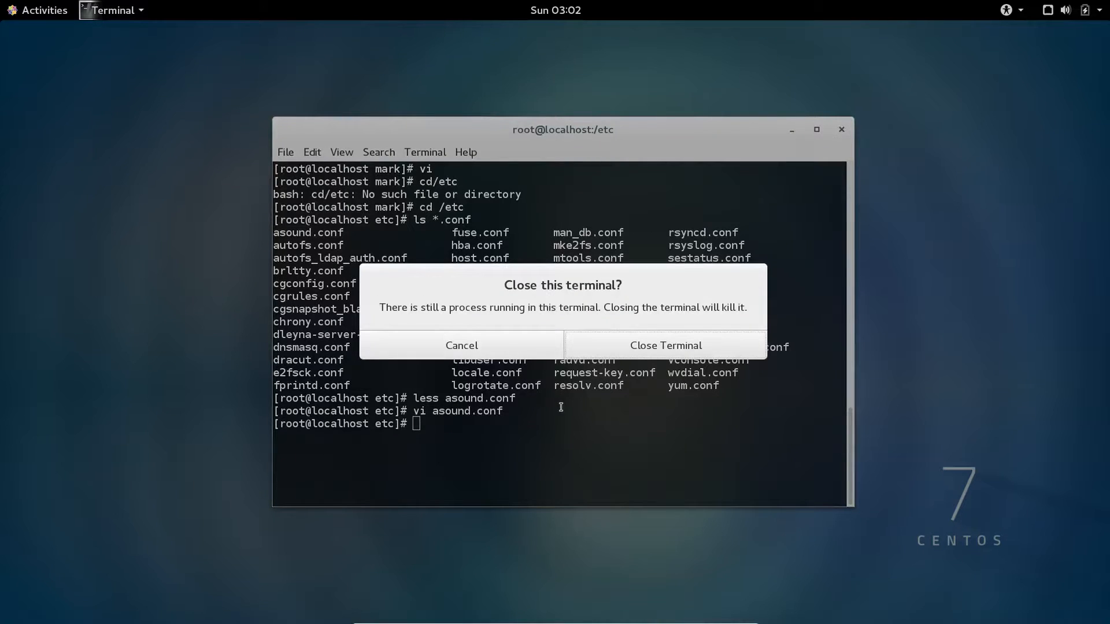
click(669, 352)
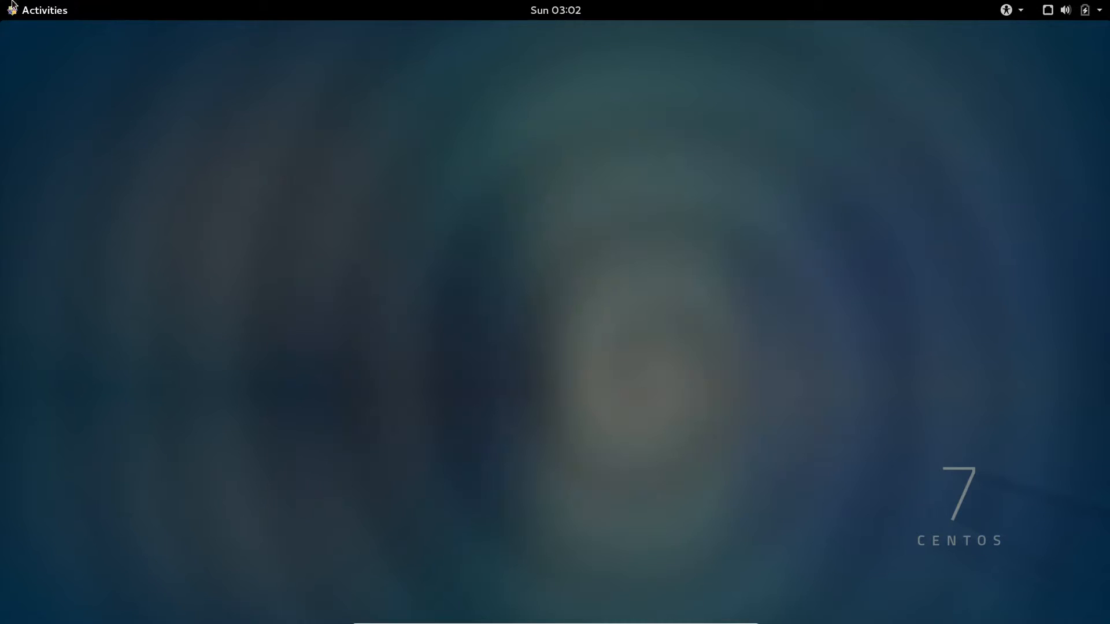
click(25, 11)
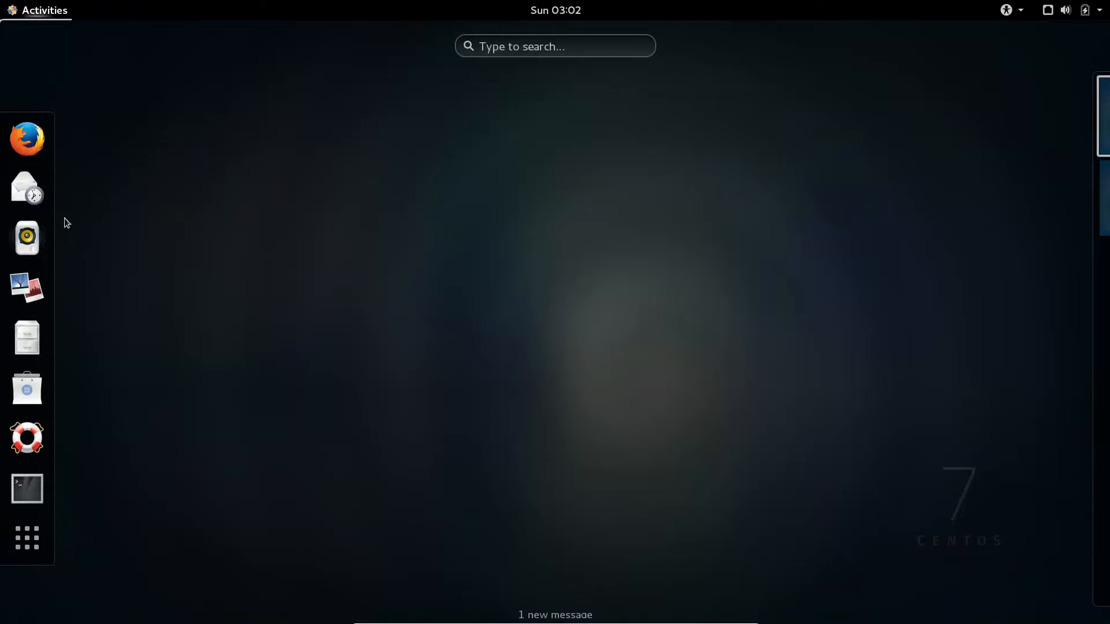
click(657, 252)
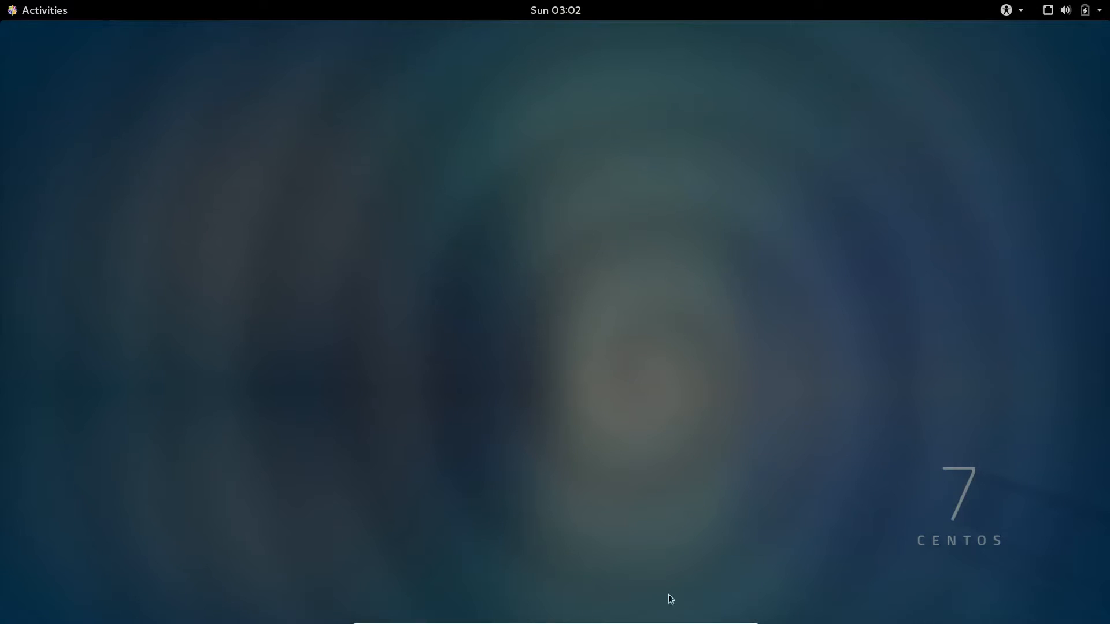
click(49, 14)
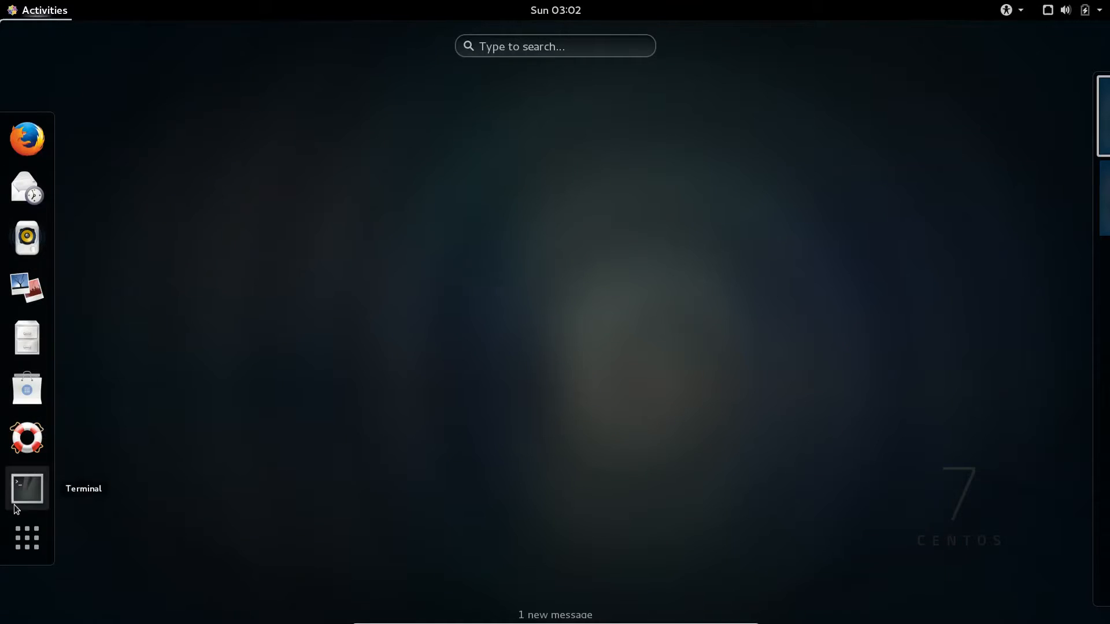
click(437, 381)
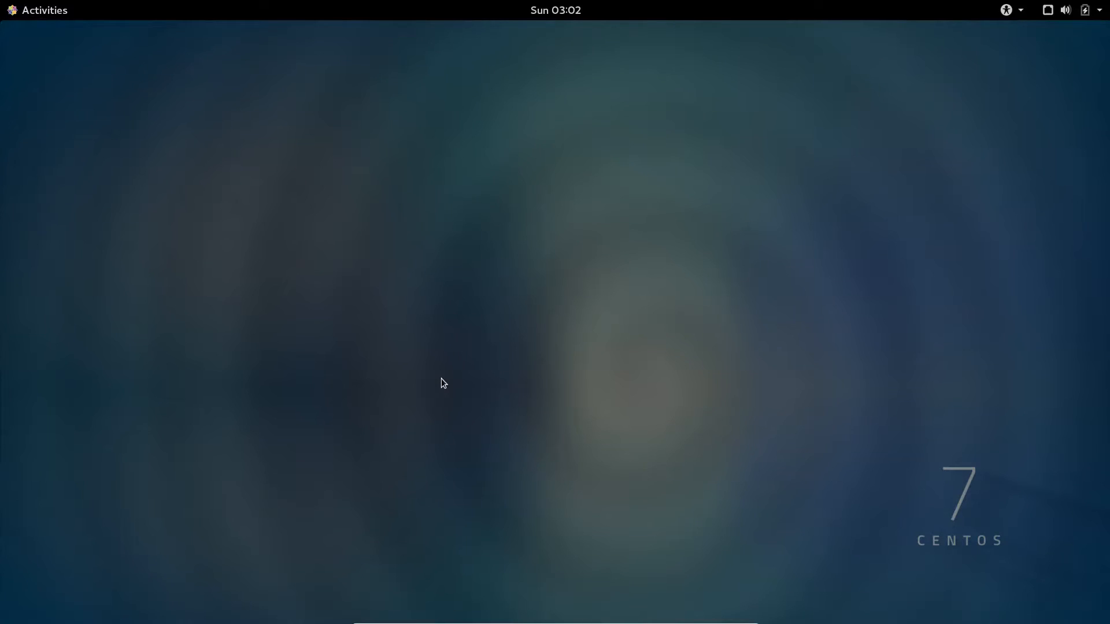
Take the Centos virtual machine out of full screen and place its window beside the host's dock with the guest's Activities overview open
key(ctrl+f)
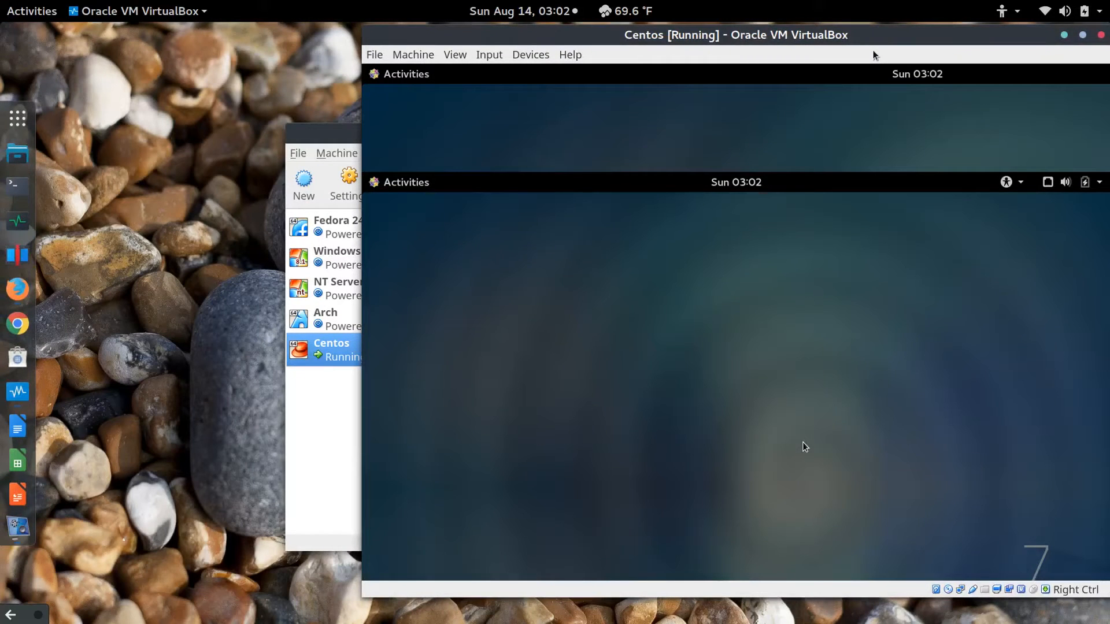
drag(762, 36, 673, 37)
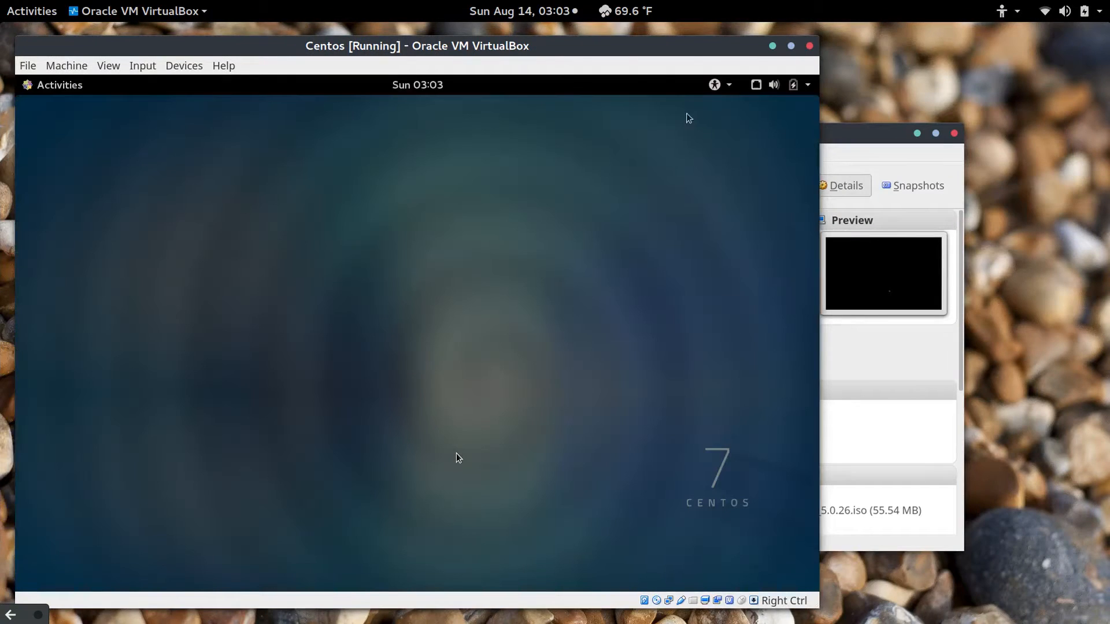
drag(579, 40, 809, 41)
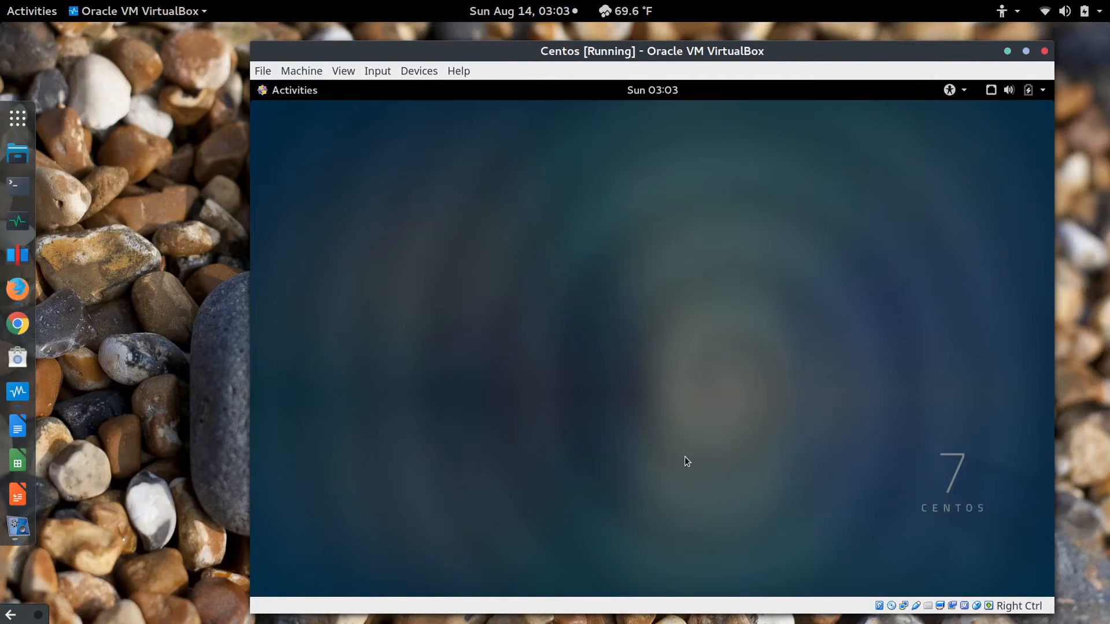
click(306, 92)
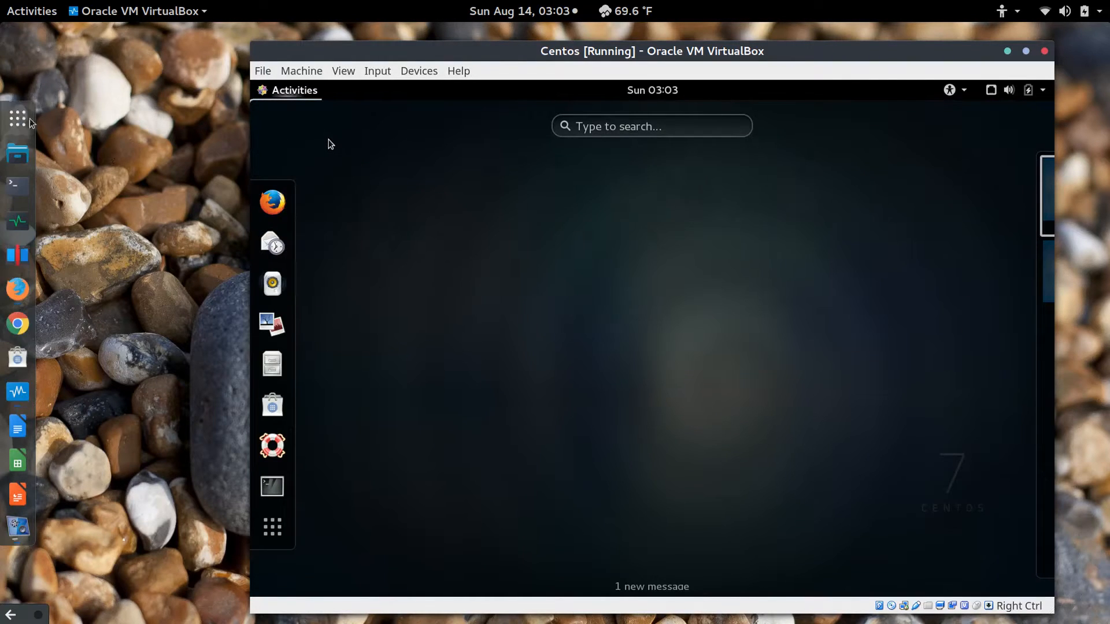
drag(327, 57, 301, 52)
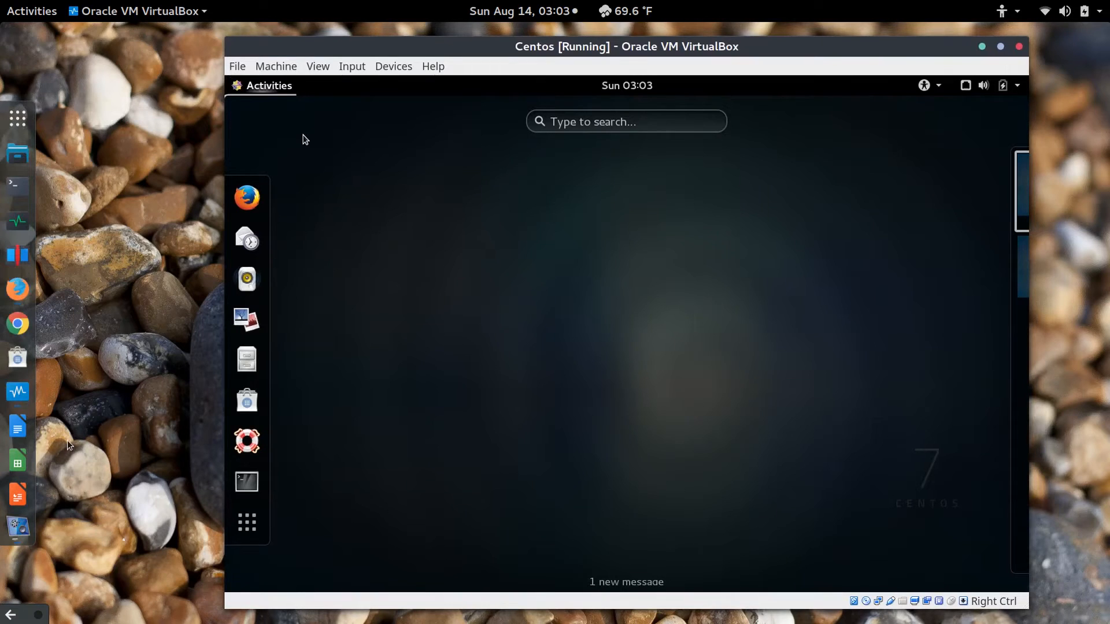
click(18, 185)
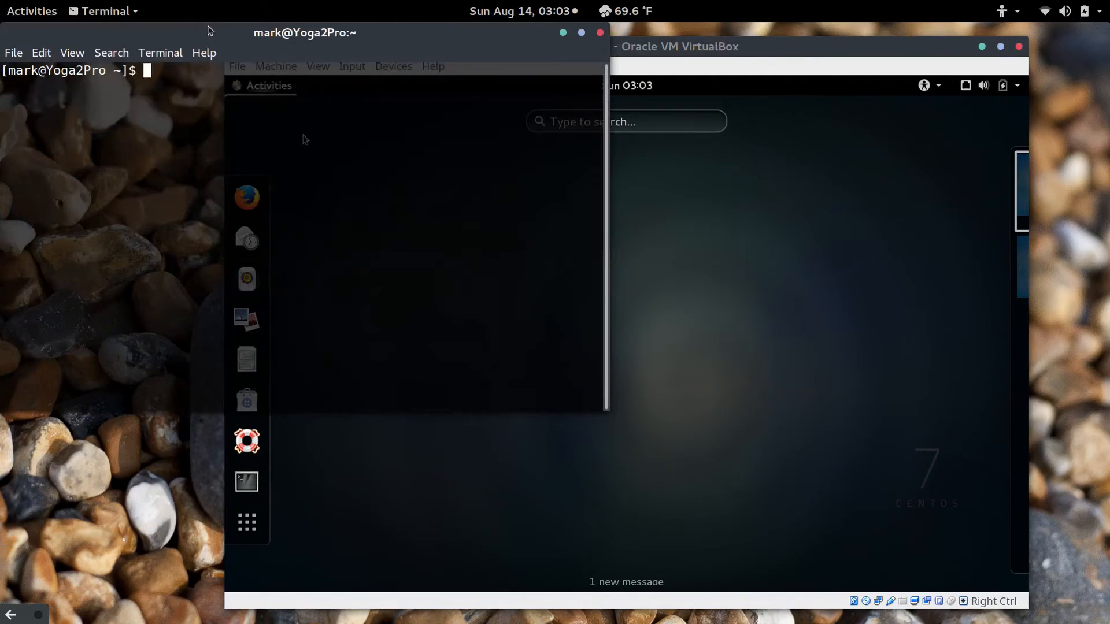
drag(208, 31, 228, 49)
click(620, 47)
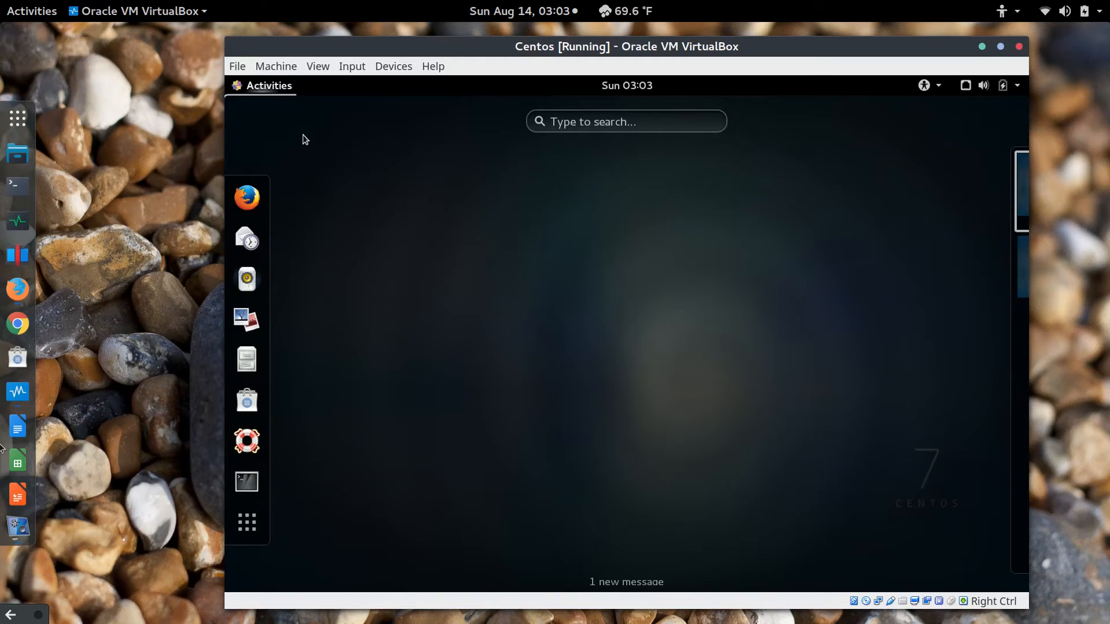
Check the host's kernel release with uname -r in a new host terminal, and close that terminal
click(22, 184)
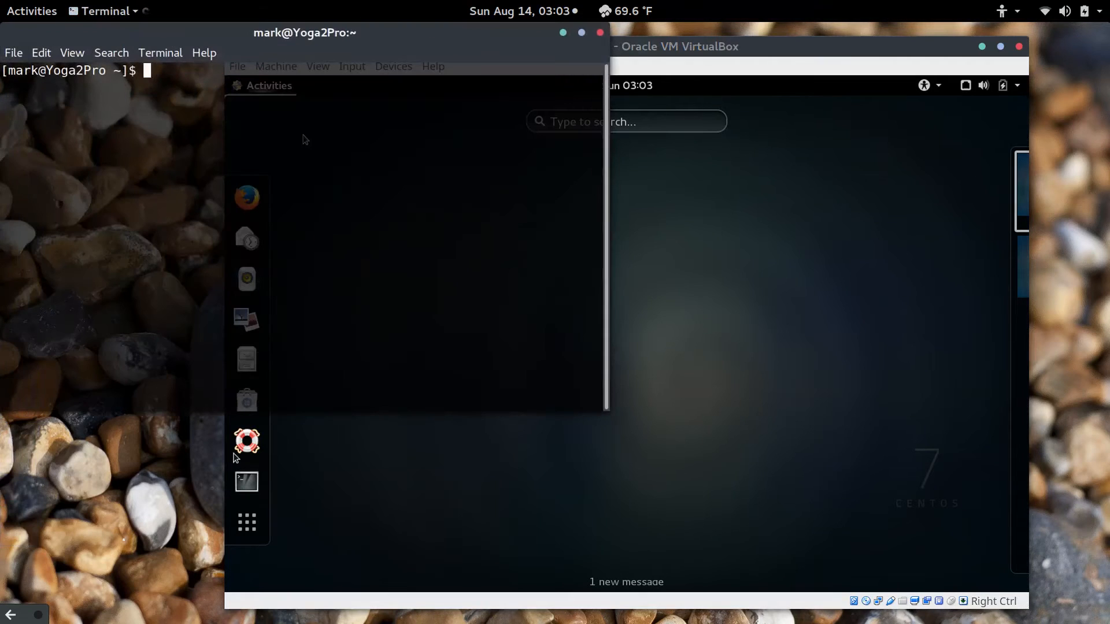
drag(226, 25, 502, 196)
text(uname -r)
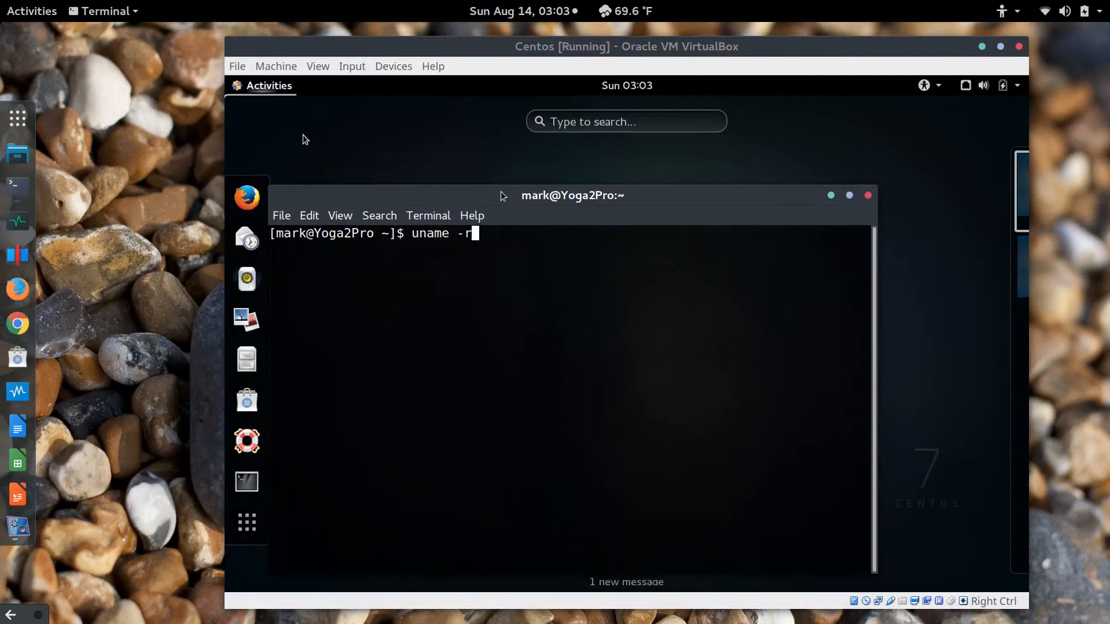
key(Return)
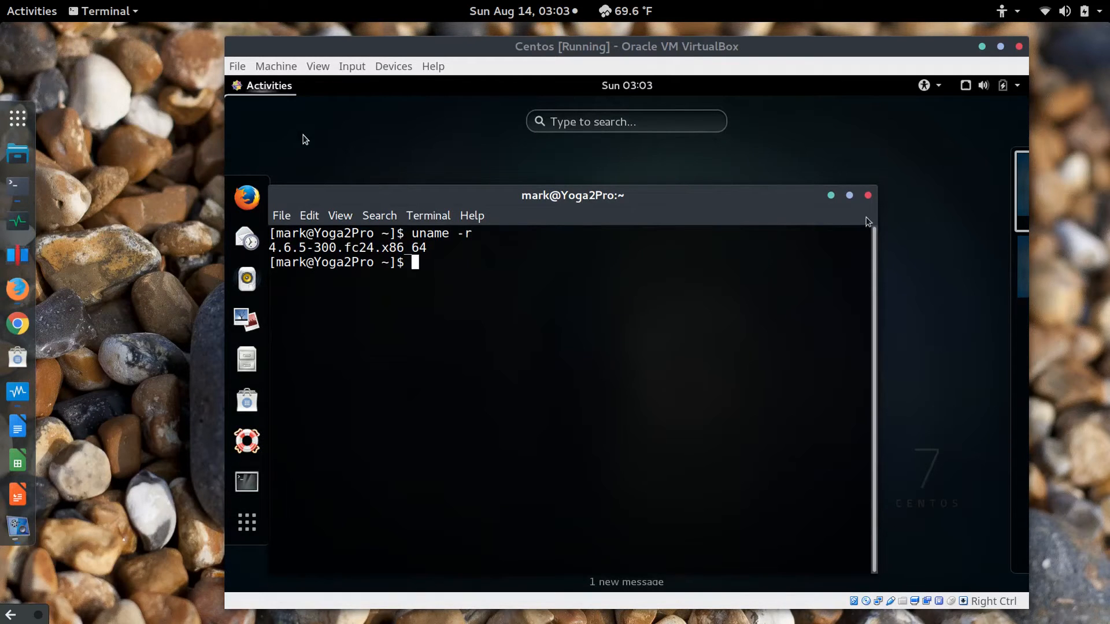
click(870, 196)
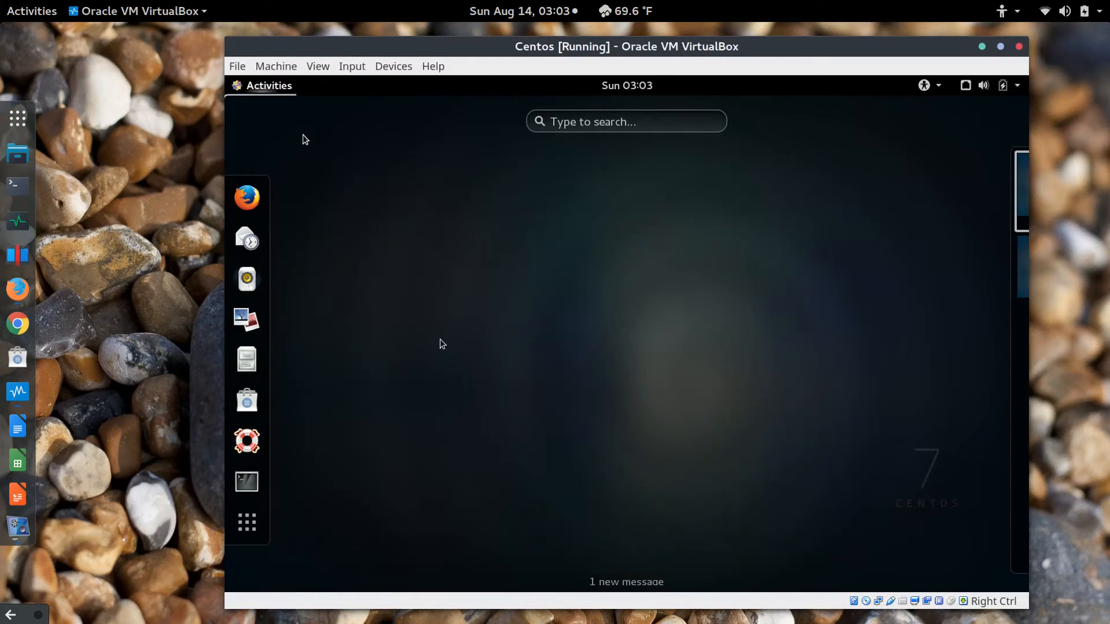